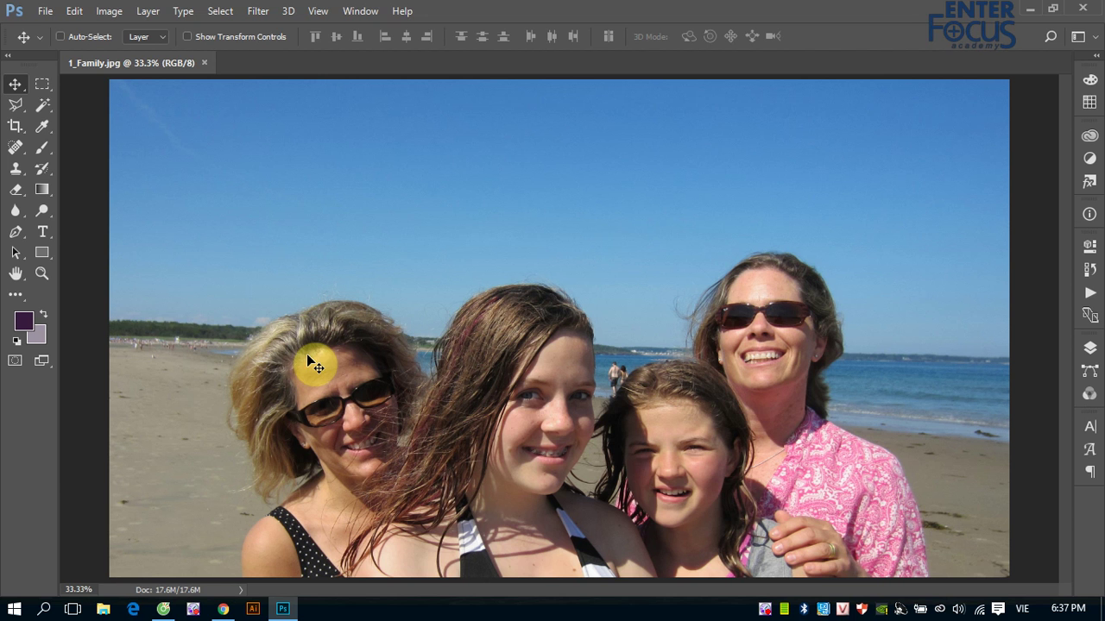
- Create a new blank 1366 × 768 px document from the Web Most Common preset
left_click(46, 12)
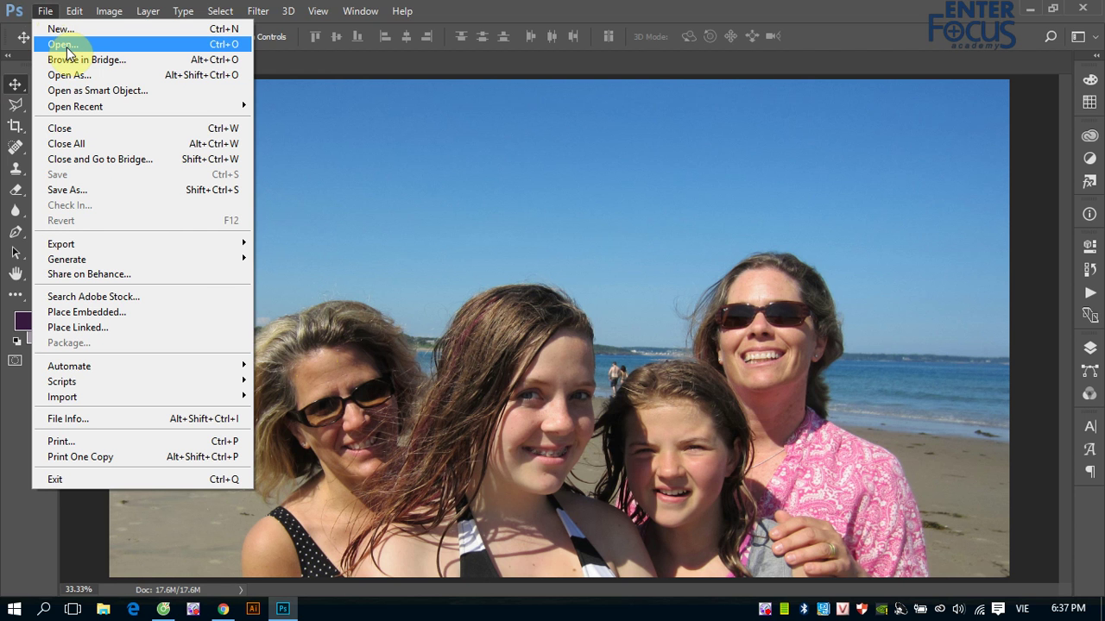
key("Escape")
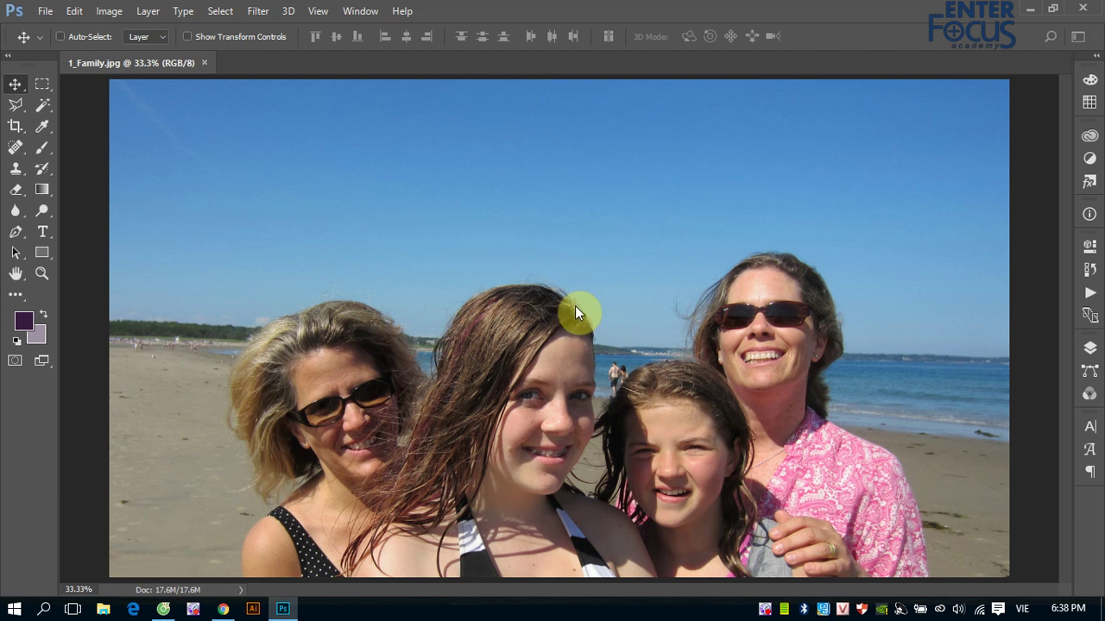
key("ctrl+n")
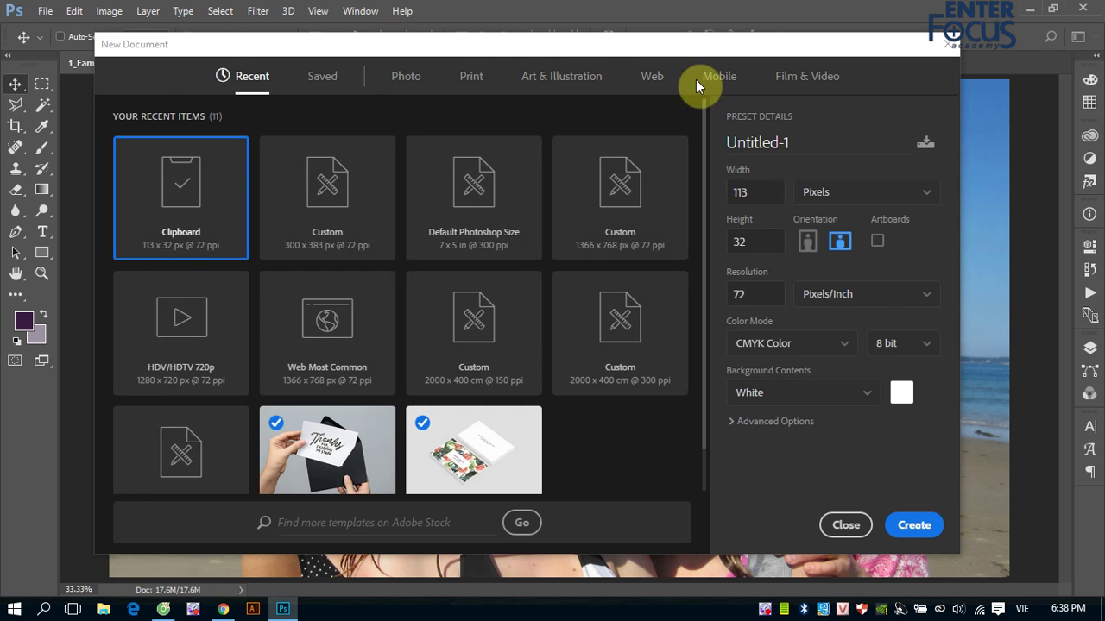
left_click(649, 80)
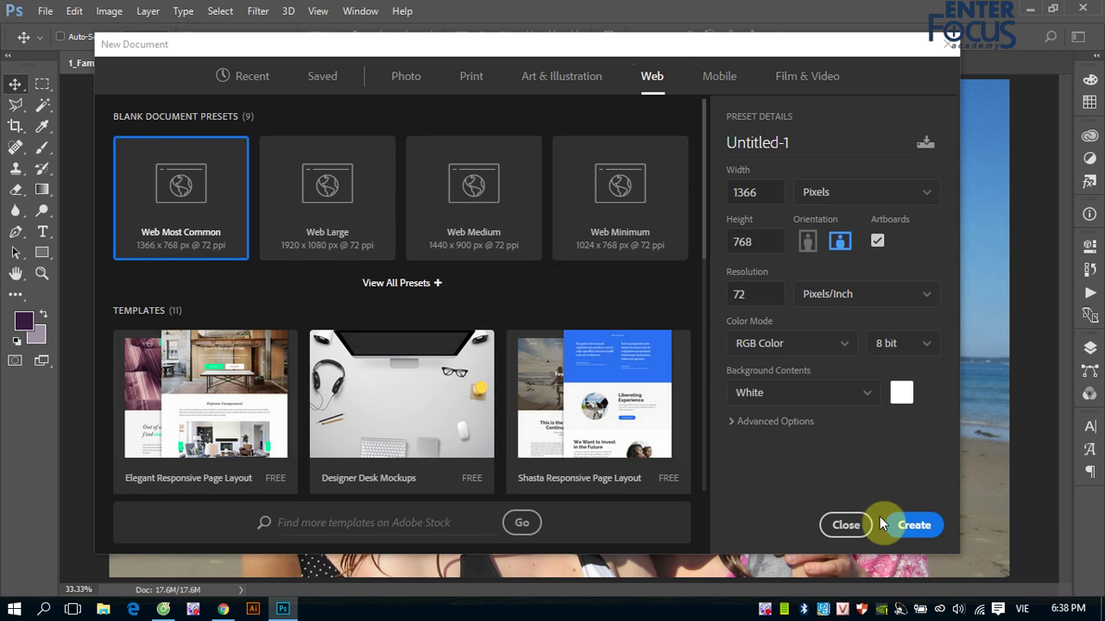
left_click(914, 525)
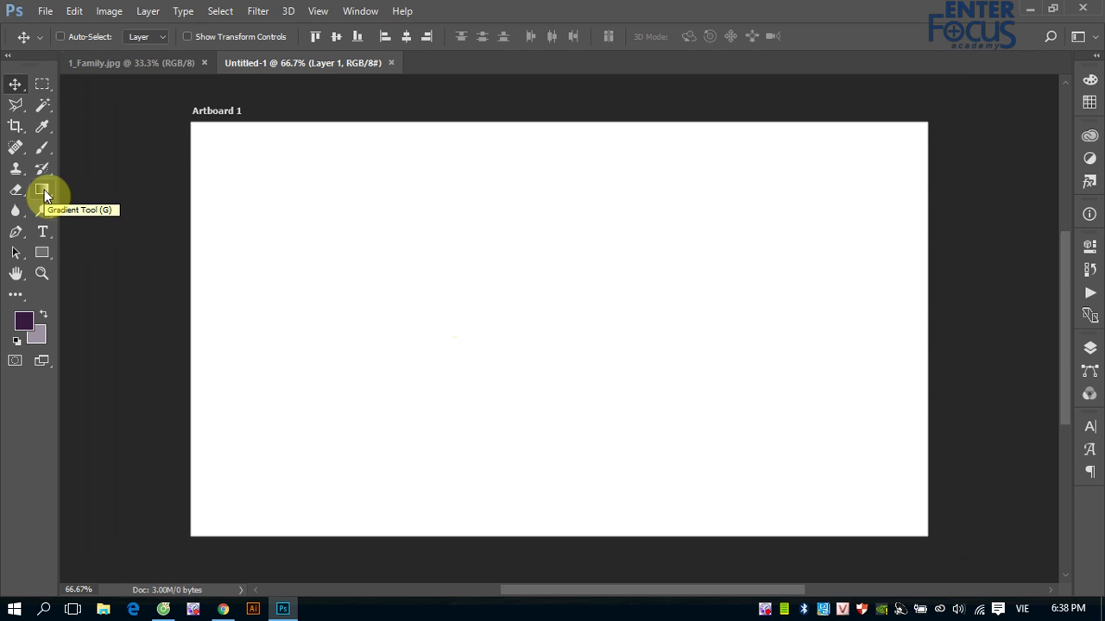
- Select the Gradient Tool from the gradient and paint bucket tool group
left_click(44, 190)
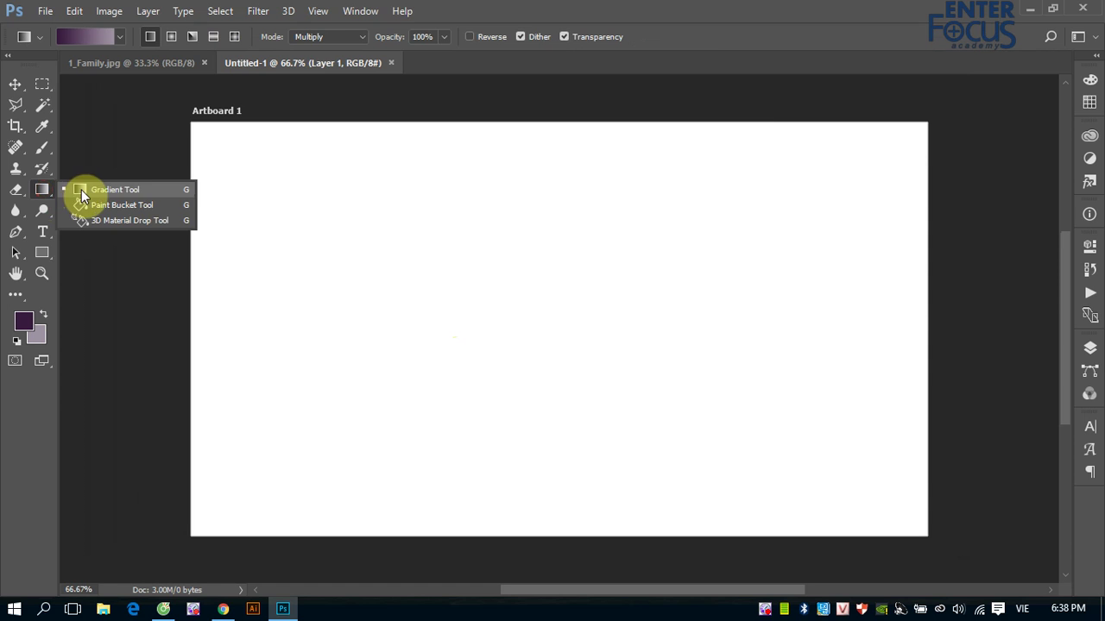
left_click(82, 190)
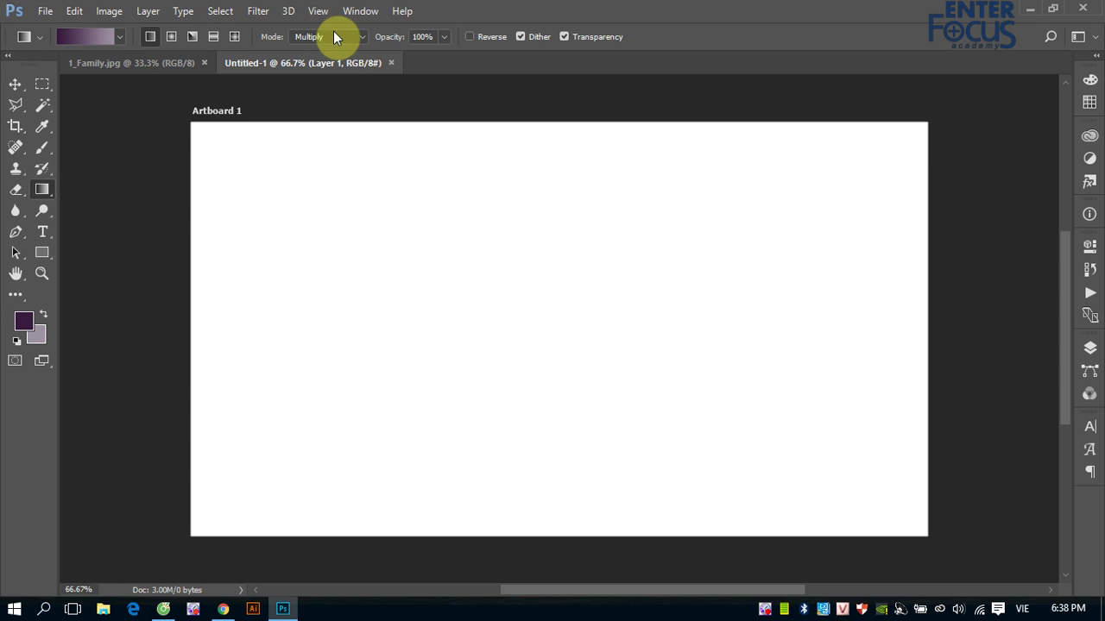
- Set the foreground colour to a fully saturated bright red
left_click(24, 321)
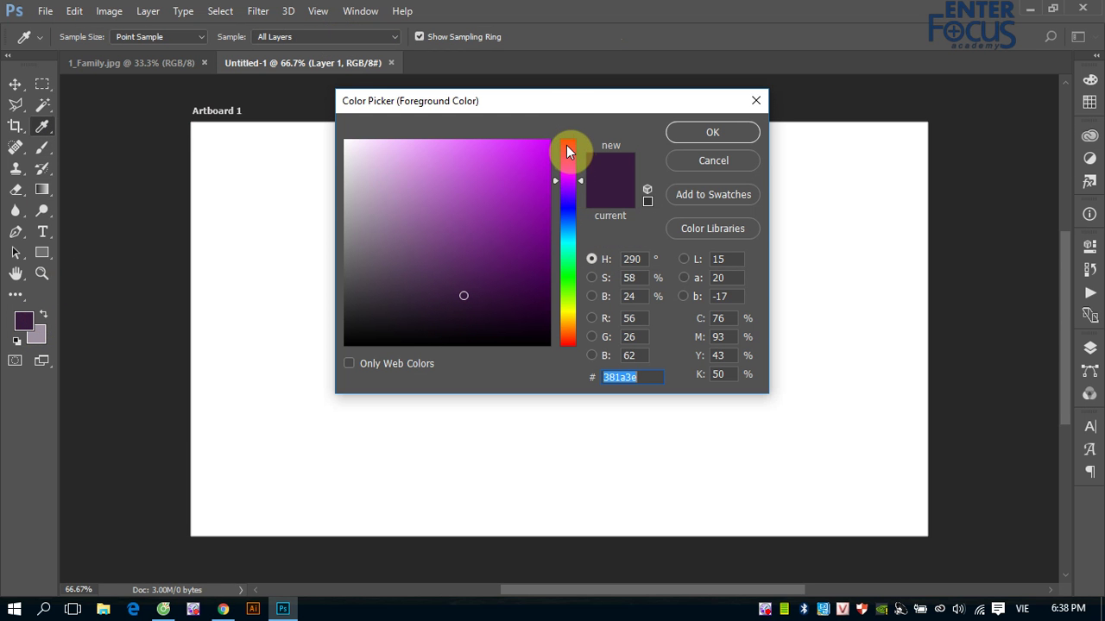
left_click(566, 144)
left_click(546, 147)
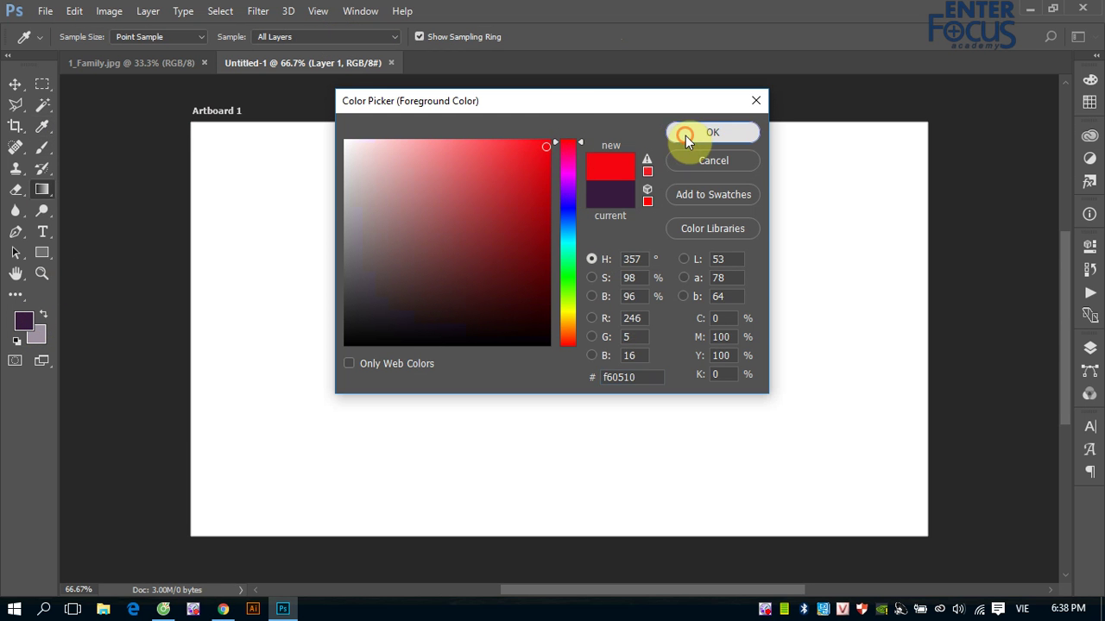
left_click(685, 135)
- Set the background colour to a bright saturated yellow
left_click(37, 343)
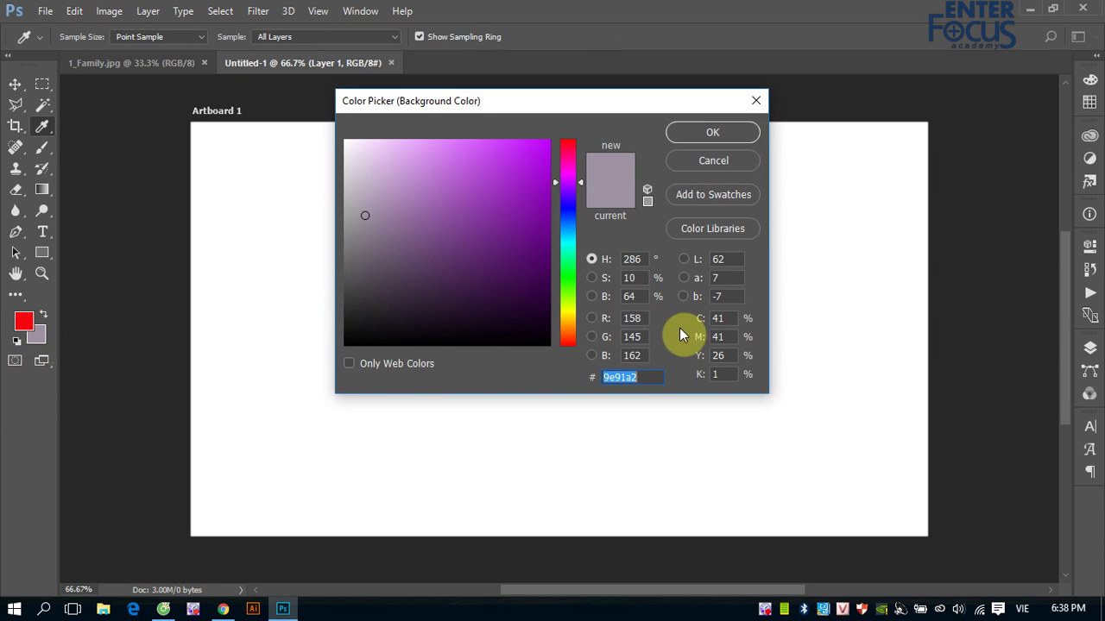
left_click(573, 315)
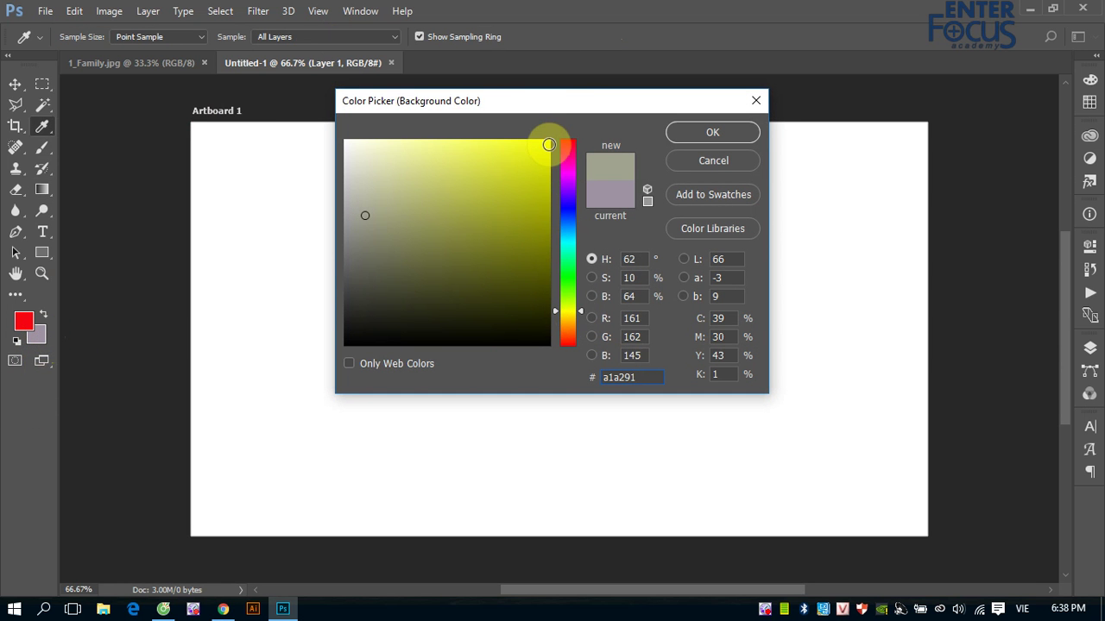
left_click(549, 144)
left_click(695, 134)
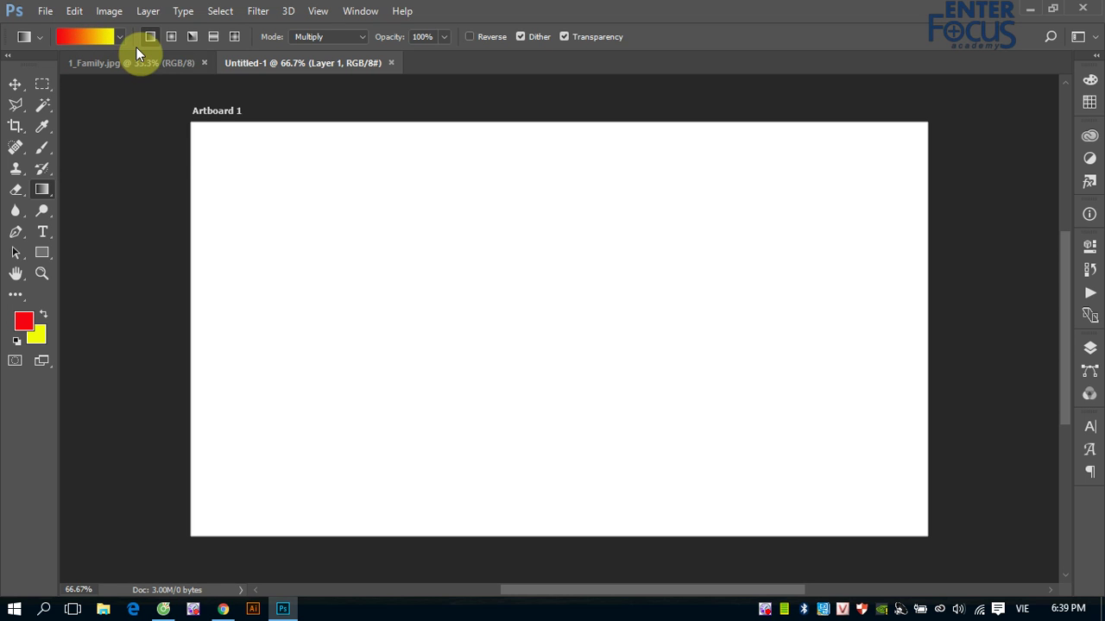
- Open the gradient preset picker from the options bar, closing and reopening it once
left_click(121, 41)
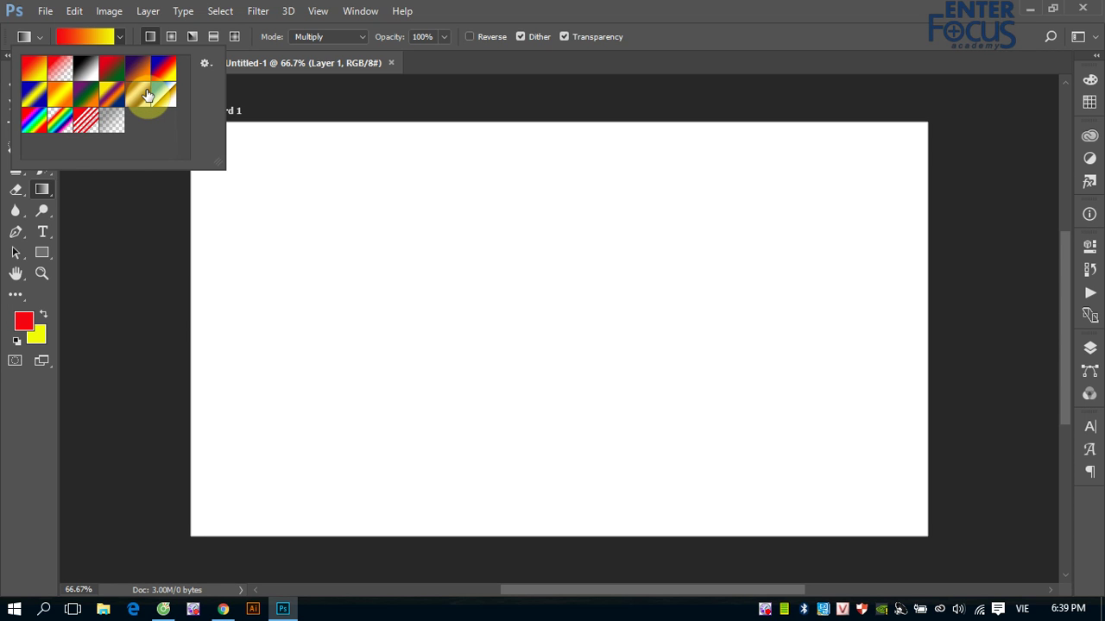
left_click(570, 12)
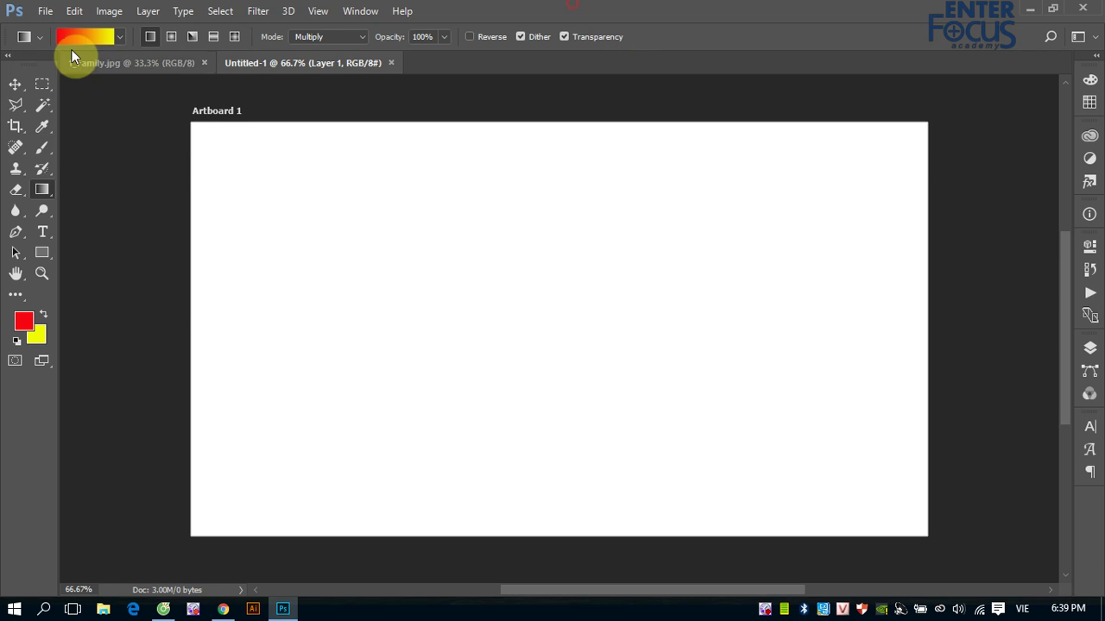
left_click(119, 38)
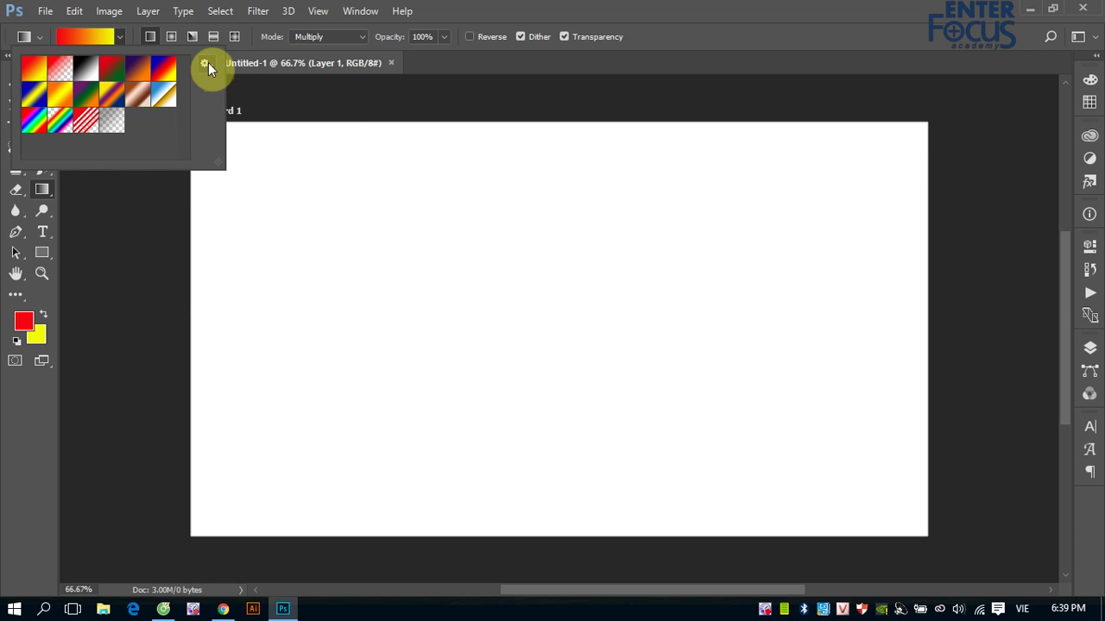
- Replace the gradient presets with the Metals set without saving the current presets
left_click(206, 63)
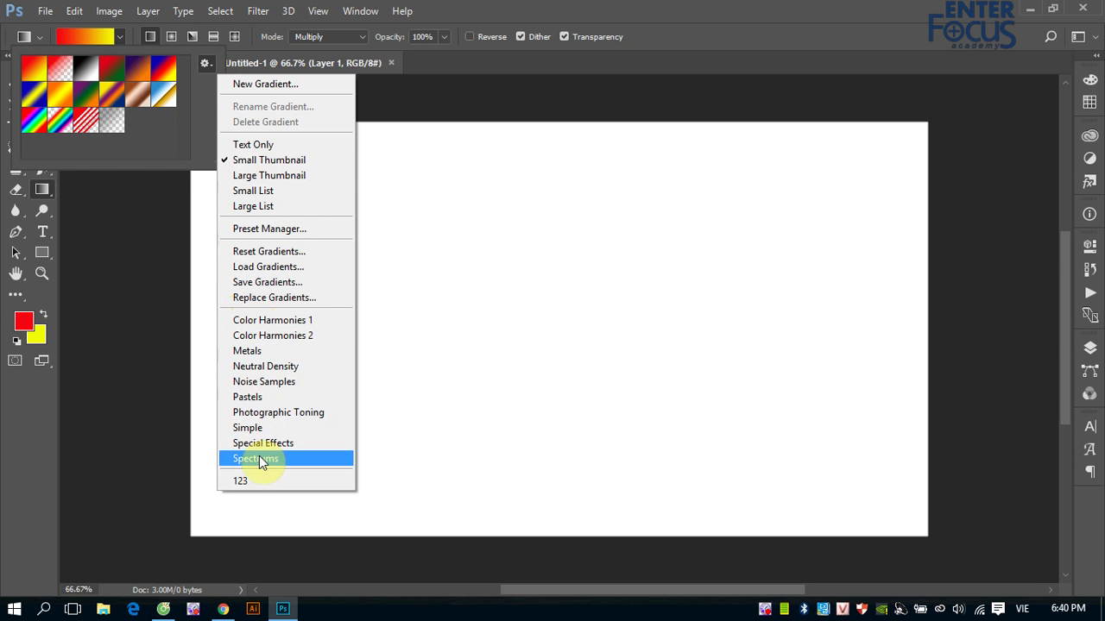
left_click(253, 354)
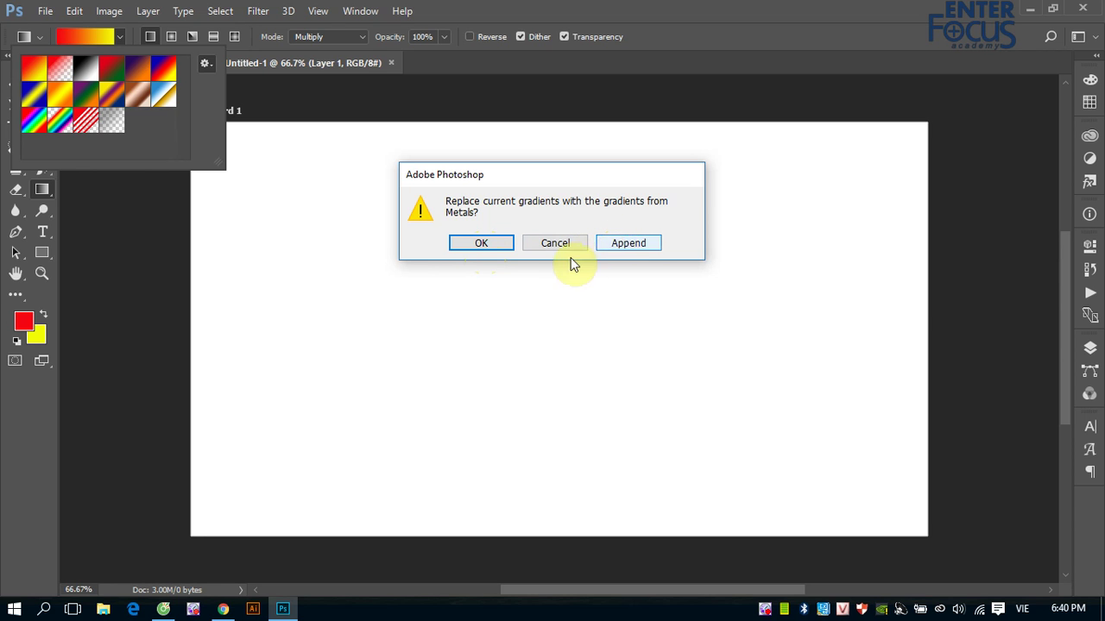
left_click(489, 247)
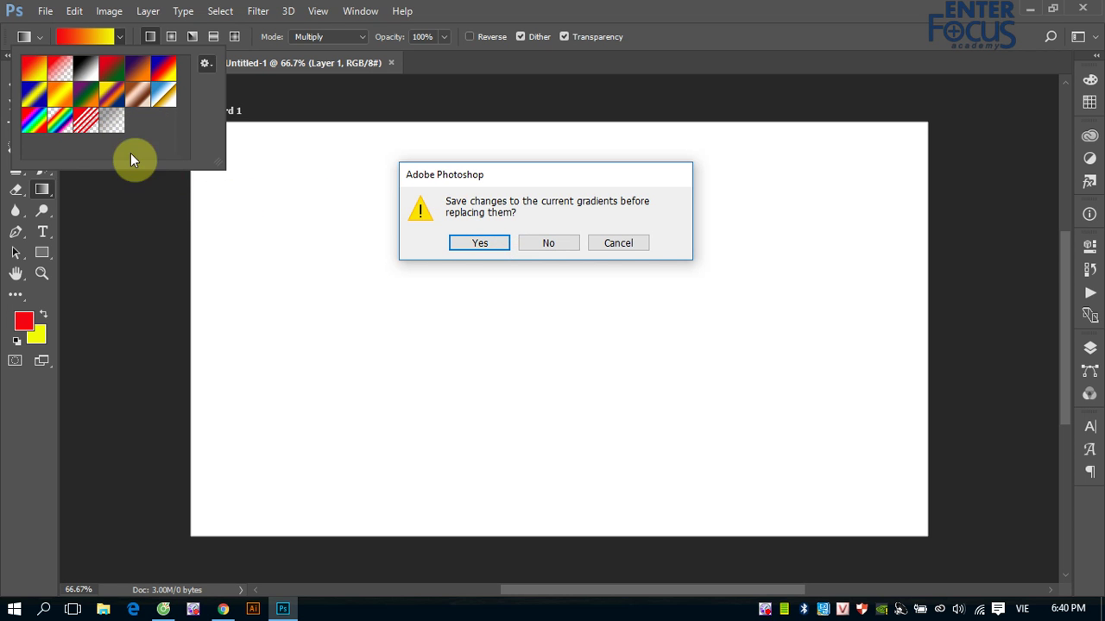
left_click(549, 244)
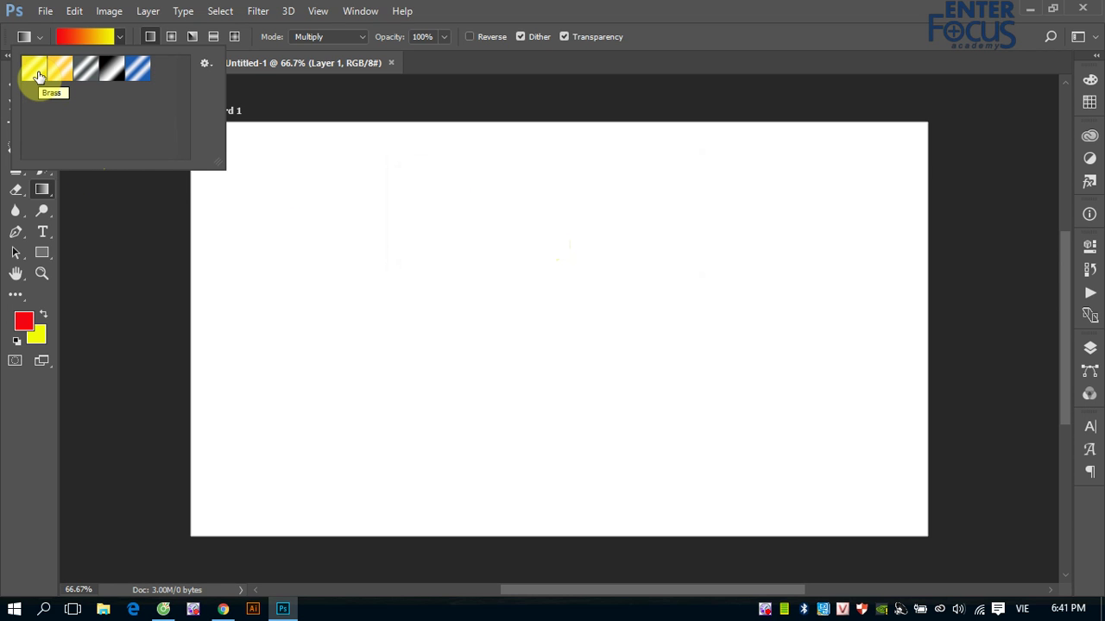
- Fill the artboard with the blue-and-white striped Metals gradient, dragged horizontally across it
left_click(138, 69)
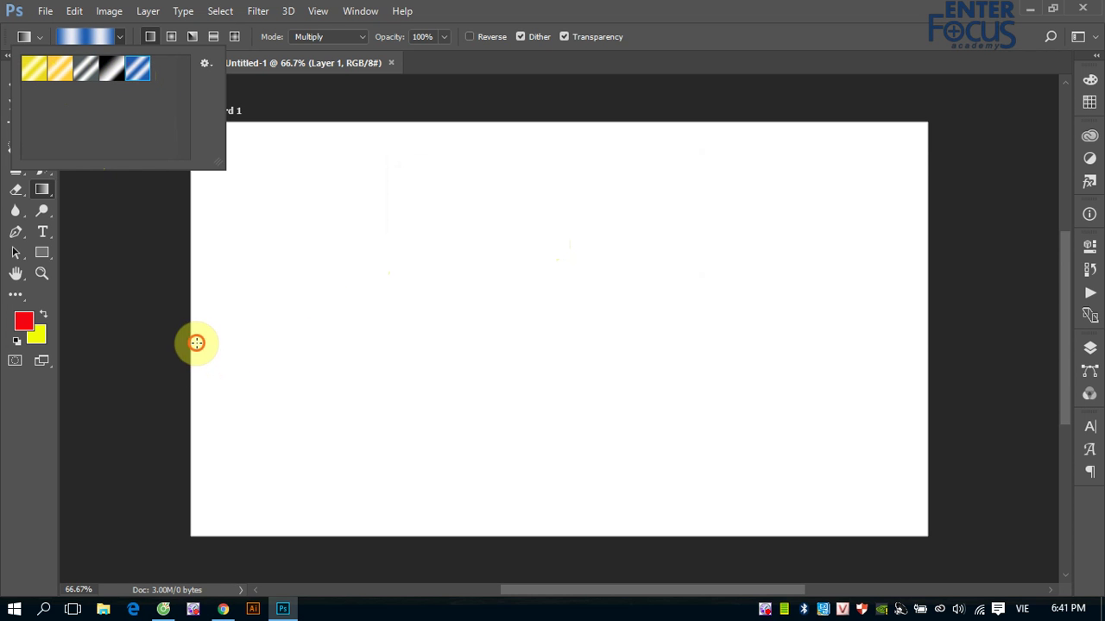
mouse_move(196, 343)
left_mouse_down()
mouse_move(804, 316)
mouse_move(920, 323)
left_mouse_up()
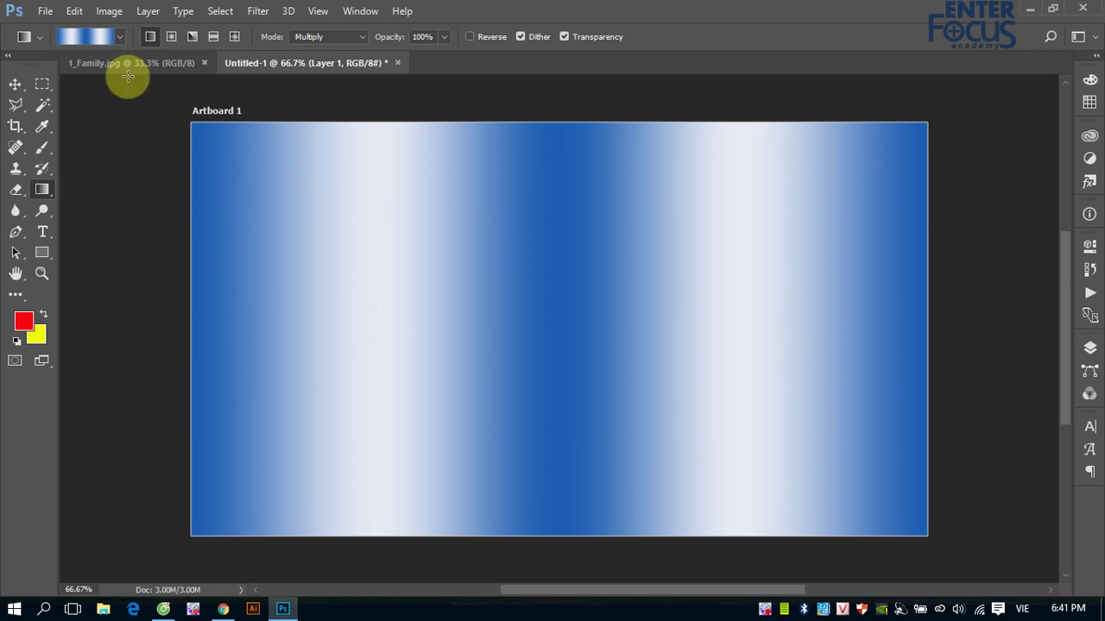
left_click(123, 35)
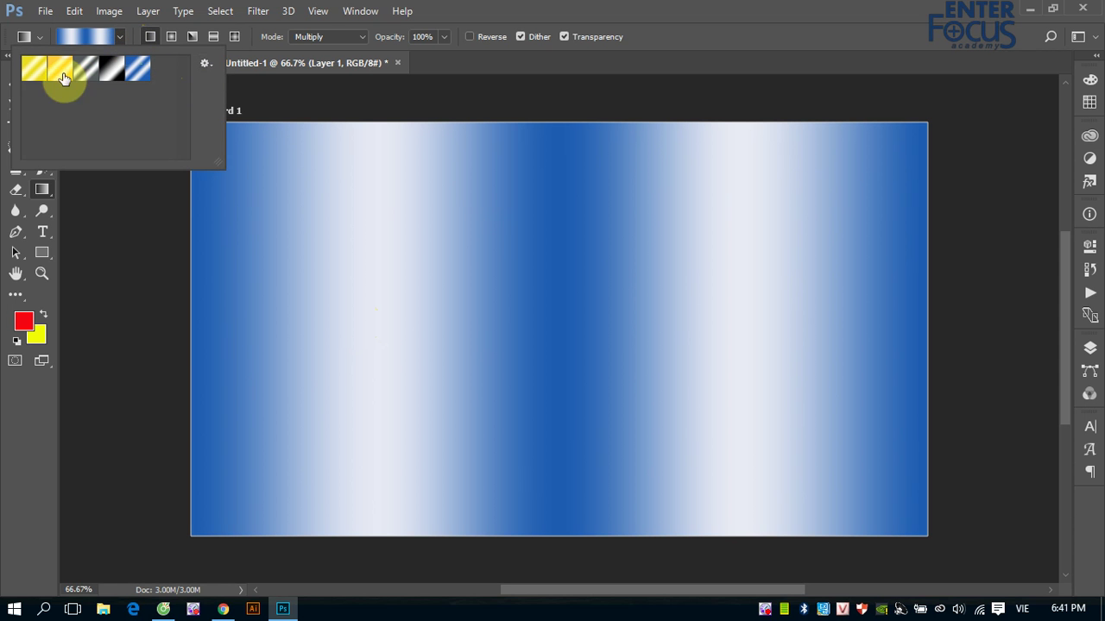
- Reset the gradient picker to the default gradient presets, replacing the Metals set
left_click(207, 65)
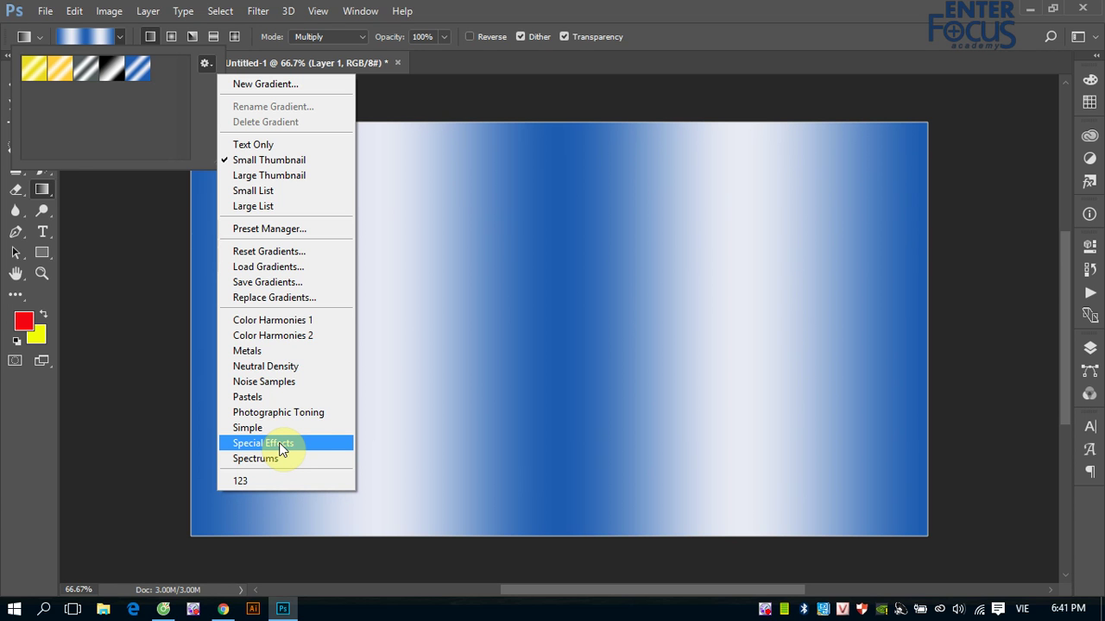
left_click(279, 255)
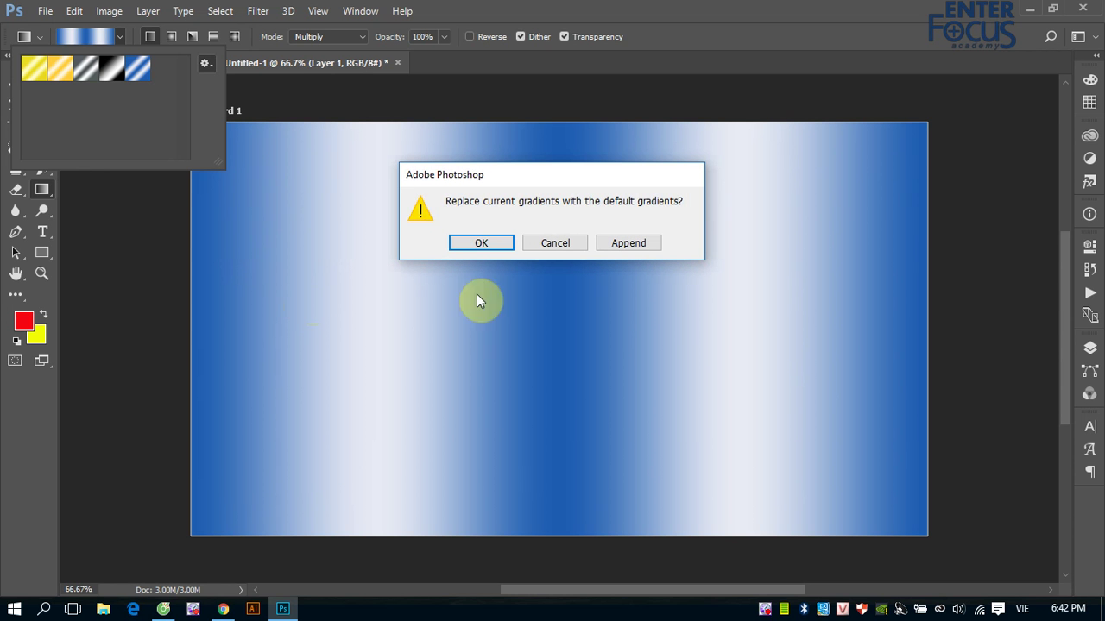
left_click(494, 246)
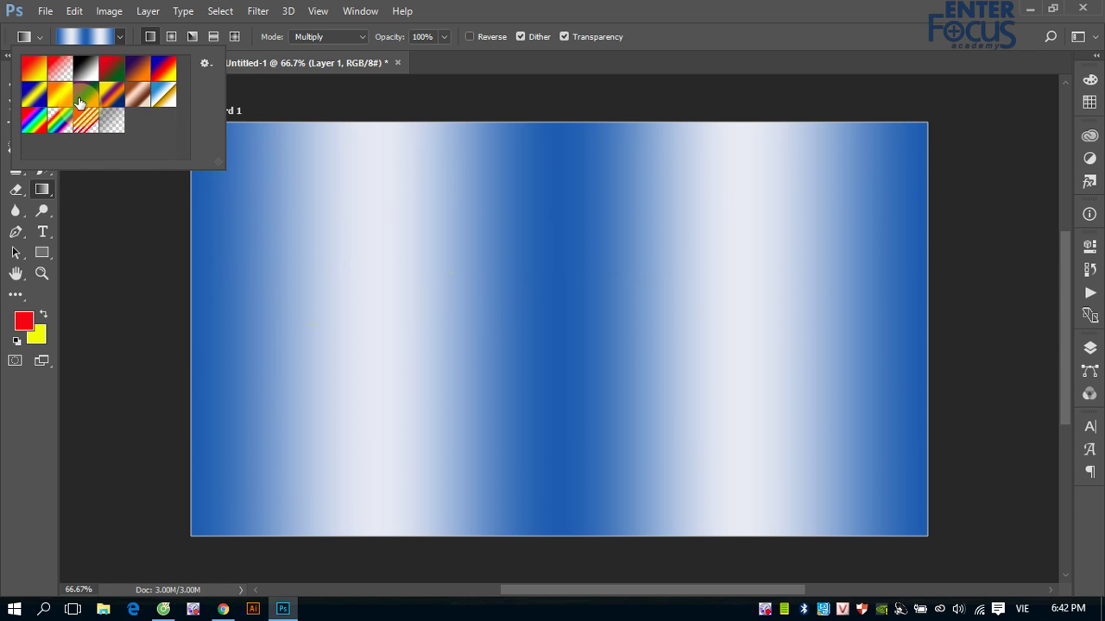
- Choose the red-to-yellow foreground-to-background gradient preset
left_click(32, 76)
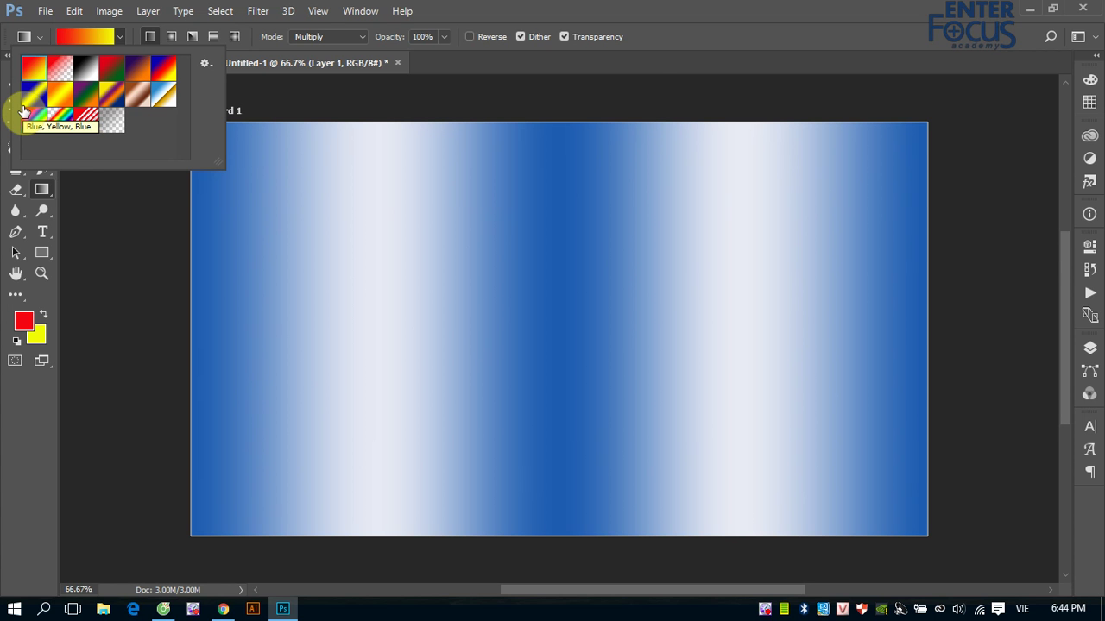
- Draw a linear red-to-yellow gradient across the artboard over the blue-and-white stripes
left_click(601, 17)
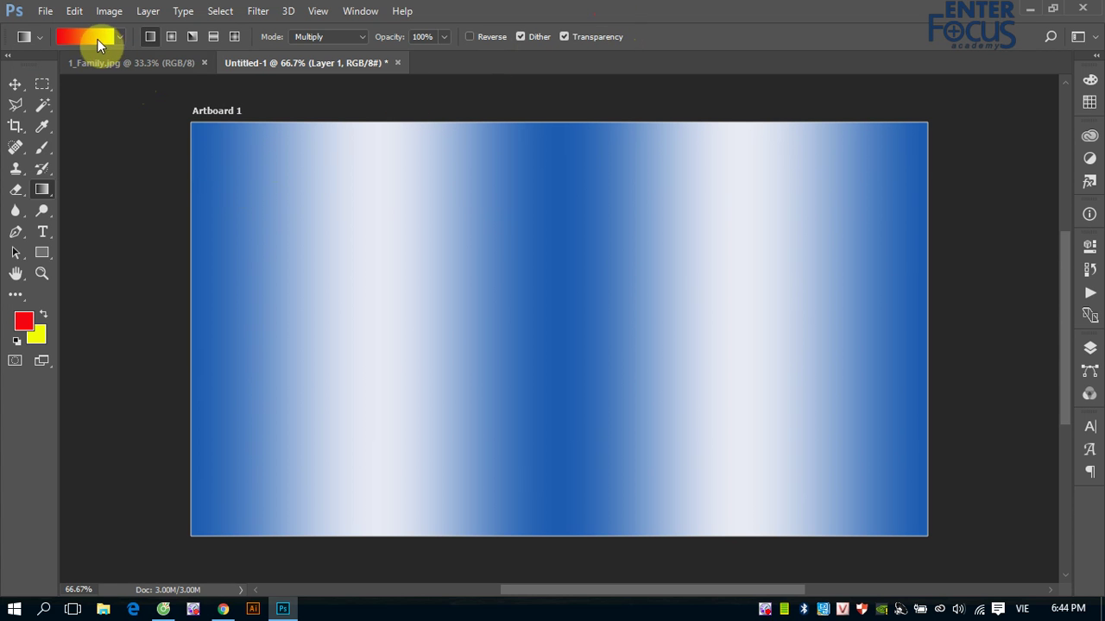
left_click(119, 37)
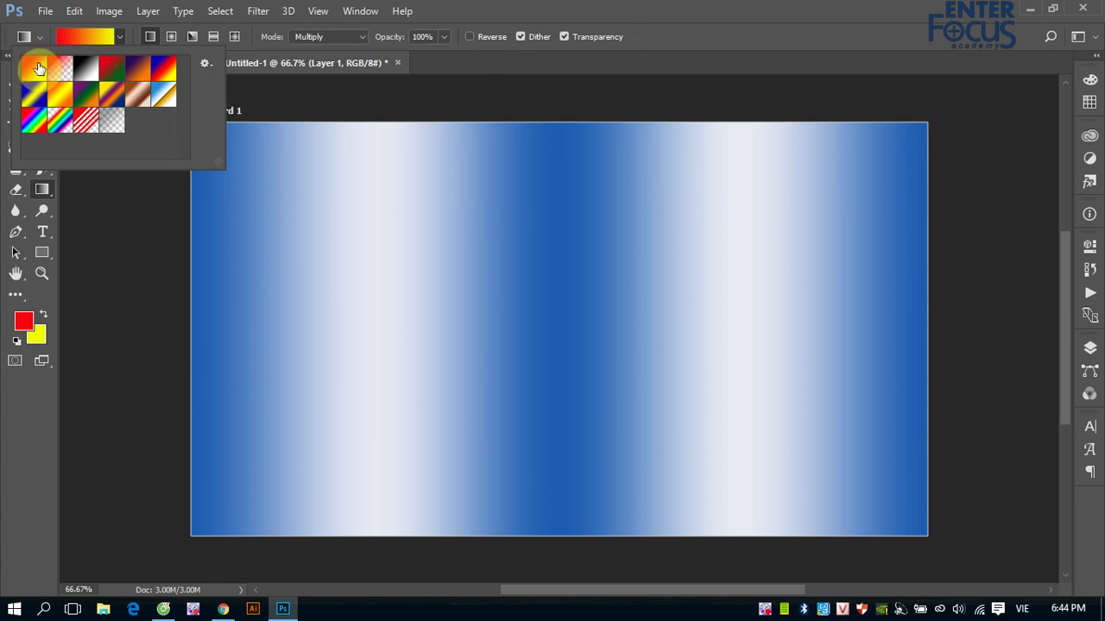
left_click(651, 13)
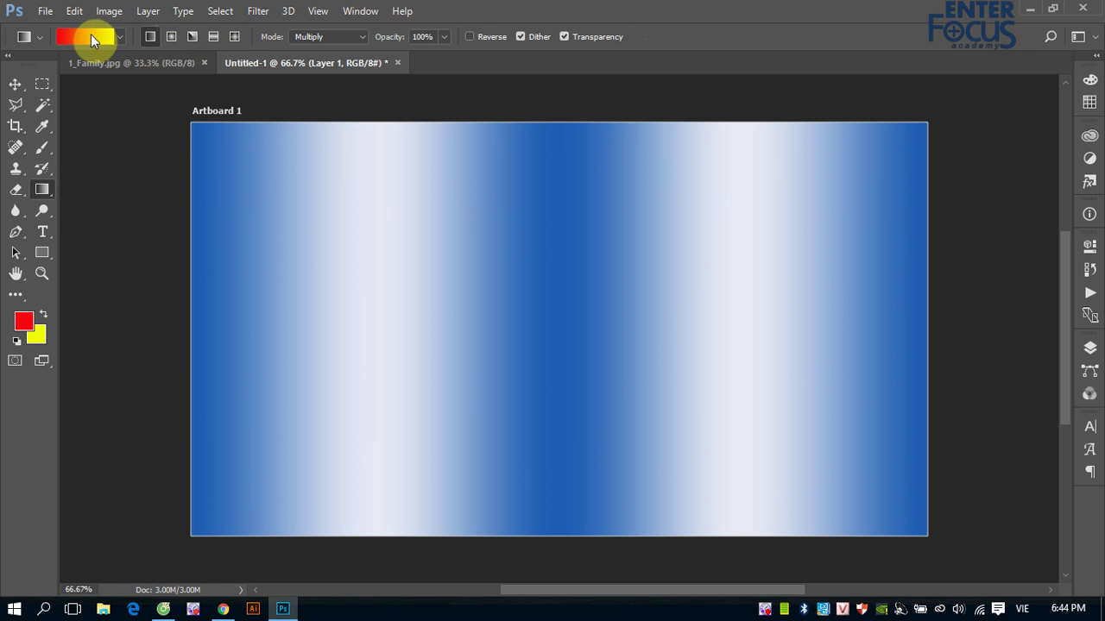
left_click(149, 37)
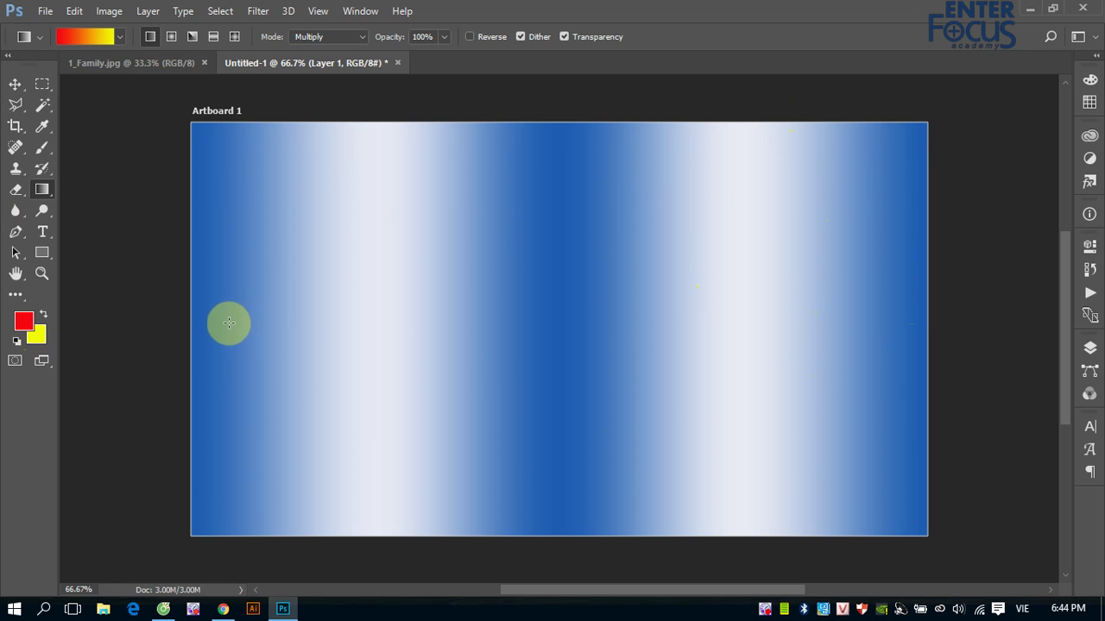
mouse_move(191, 329)
left_mouse_down()
mouse_move(517, 315)
mouse_move(922, 324)
left_mouse_up()
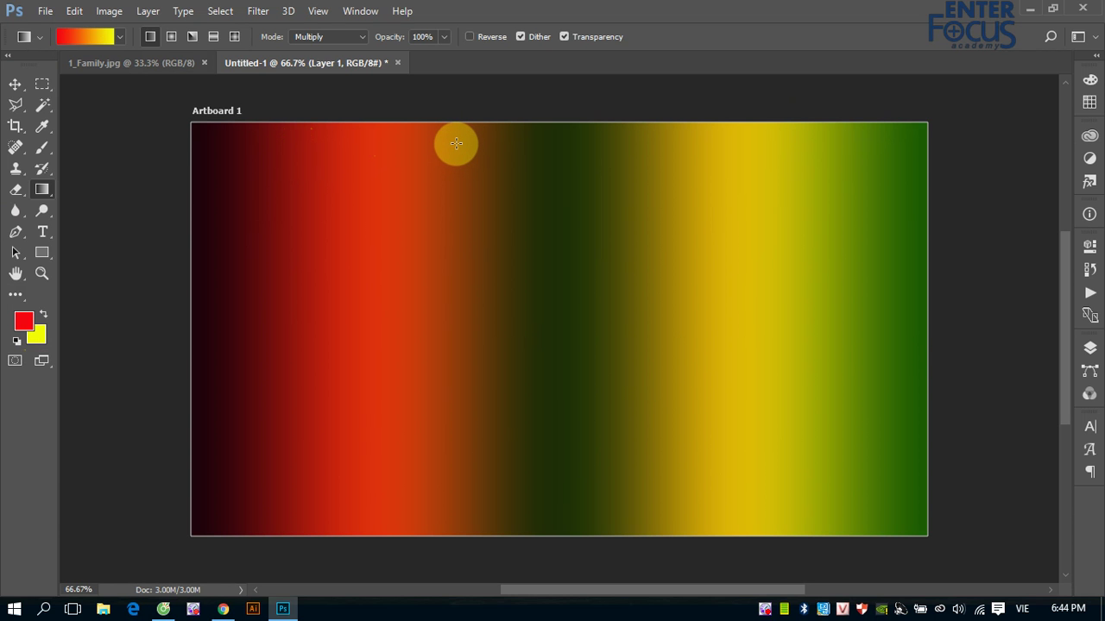
- Reset default colours, clear the artboard to white, and set the foreground to bright red
key("d")
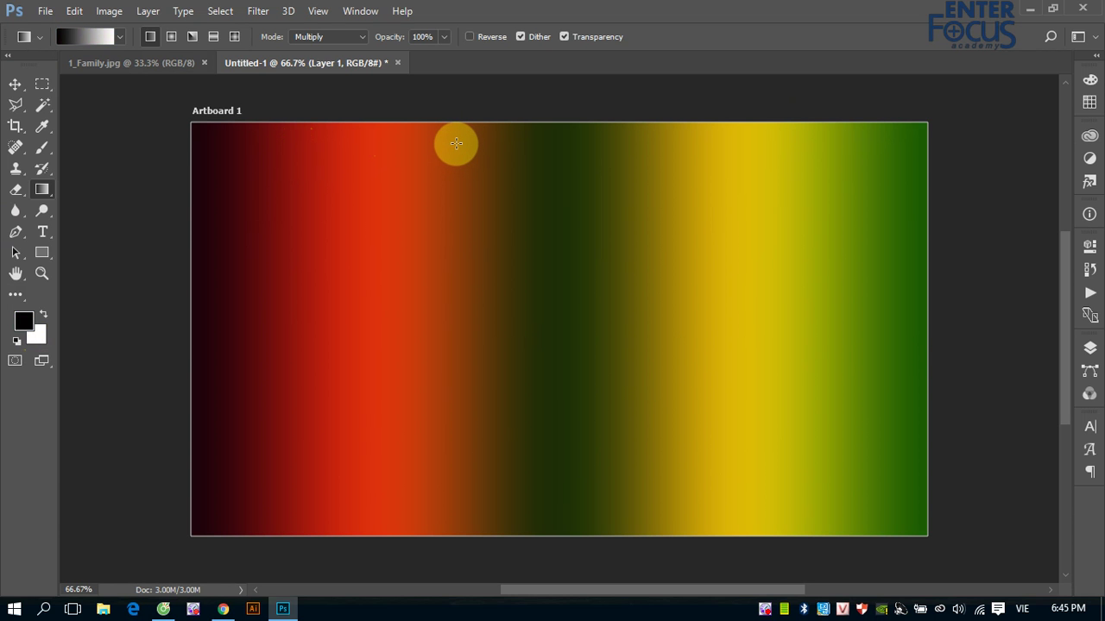
key("Delete")
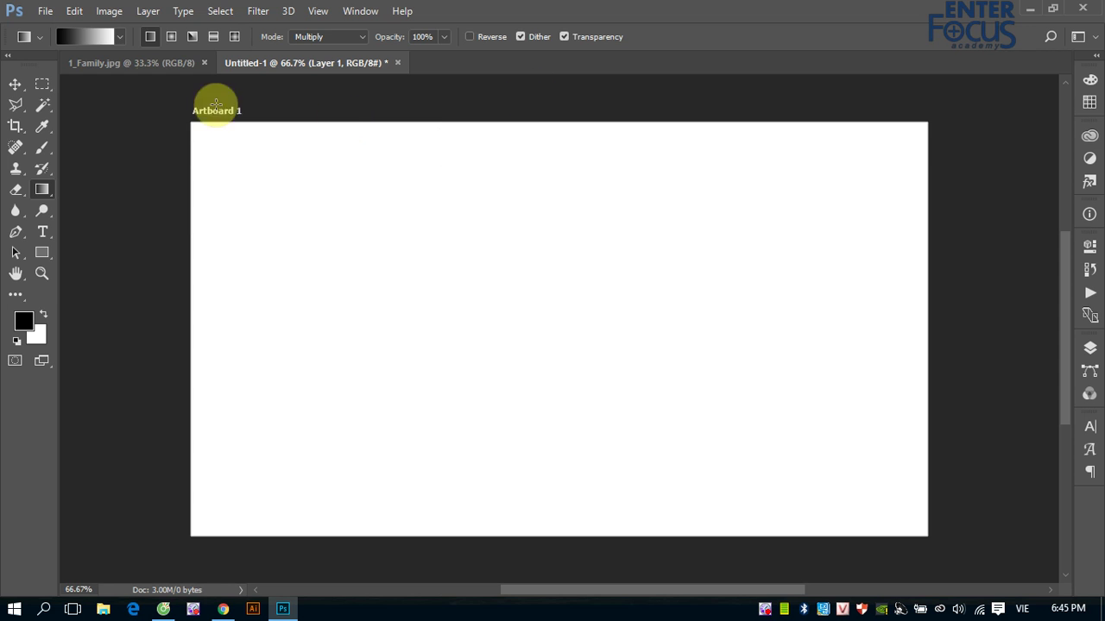
left_click(23, 320)
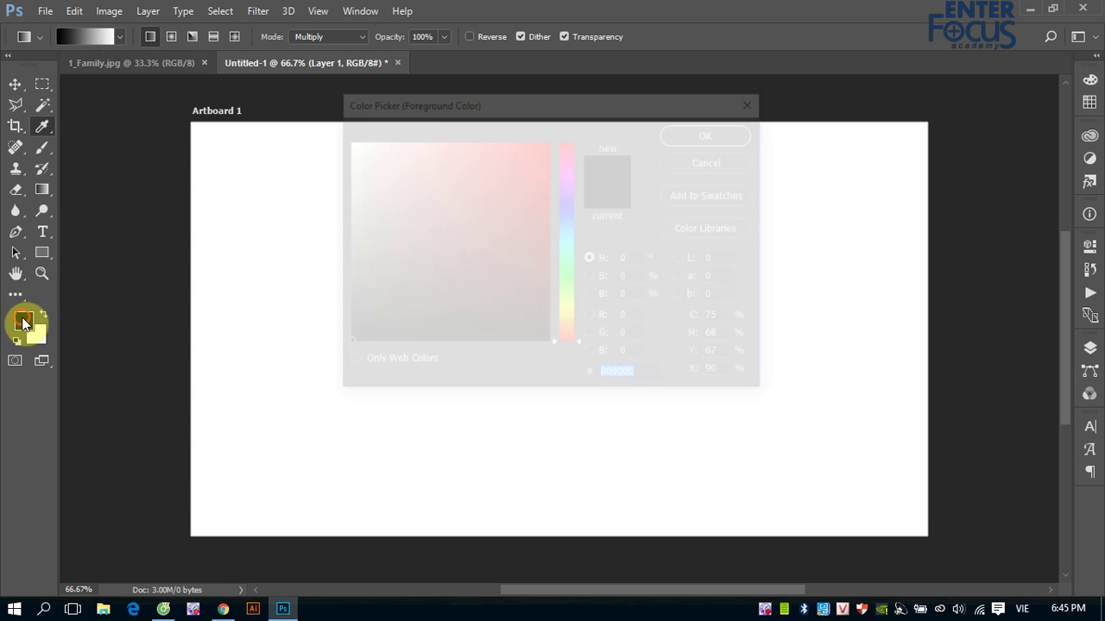
left_click(544, 140)
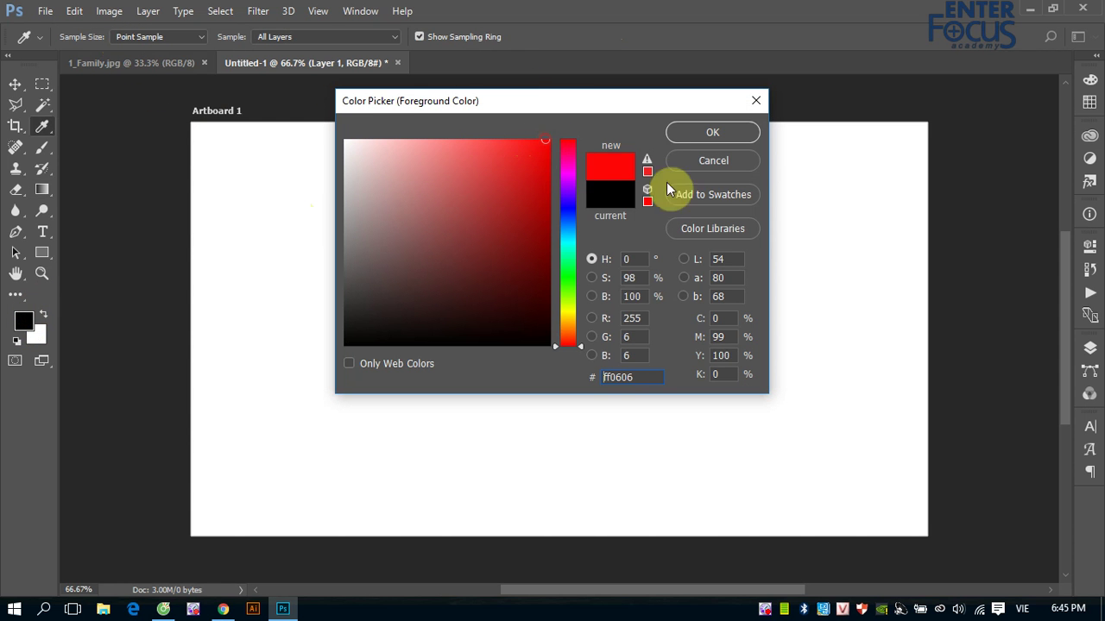
left_click(713, 133)
- Set the background to bright yellow and put the Gradient tool in Normal mode
left_click(37, 336)
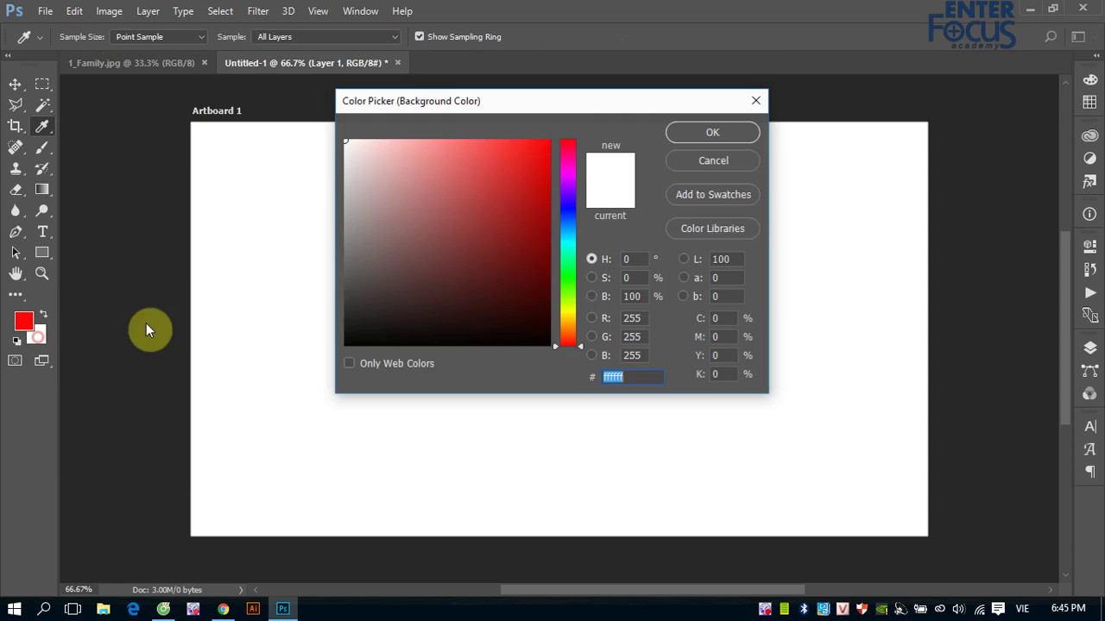
left_click(568, 310)
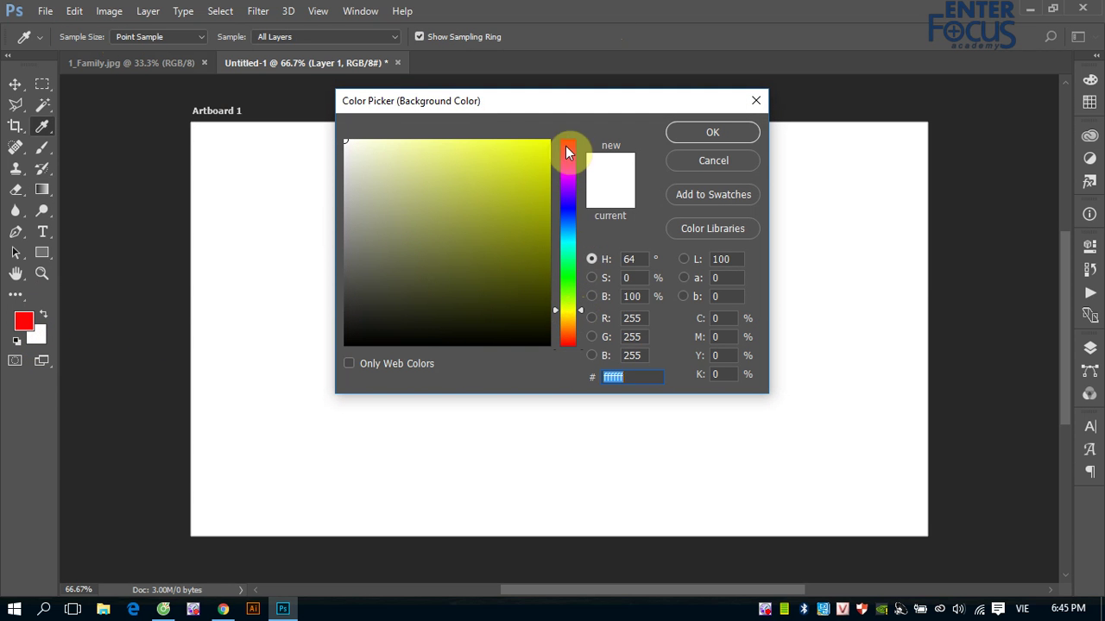
left_click(539, 141)
left_click(713, 132)
key("g")
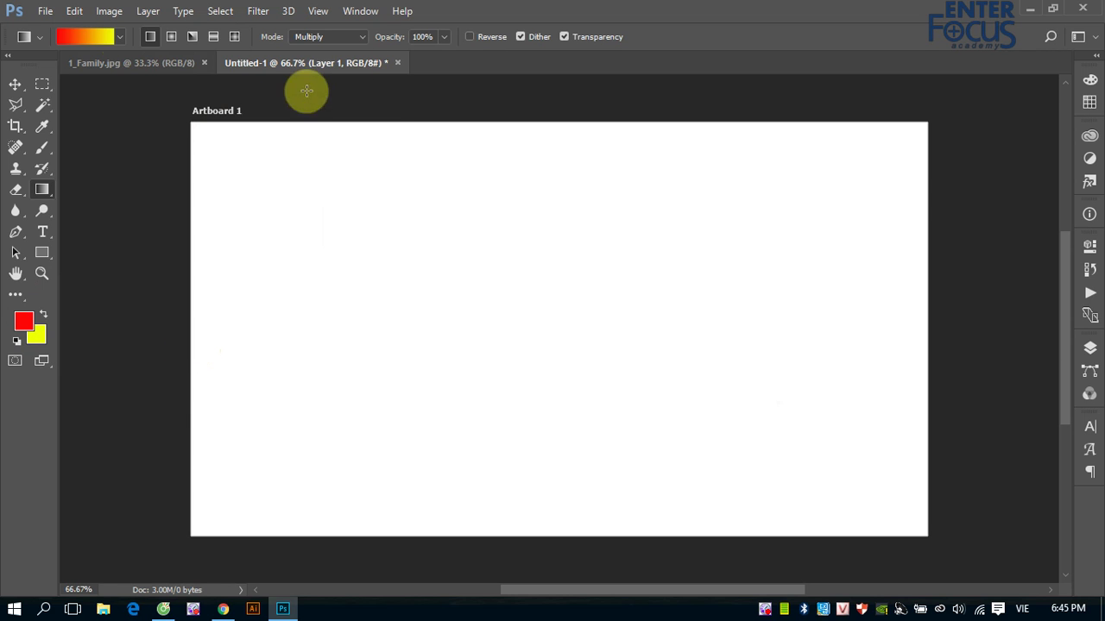
left_click(360, 38)
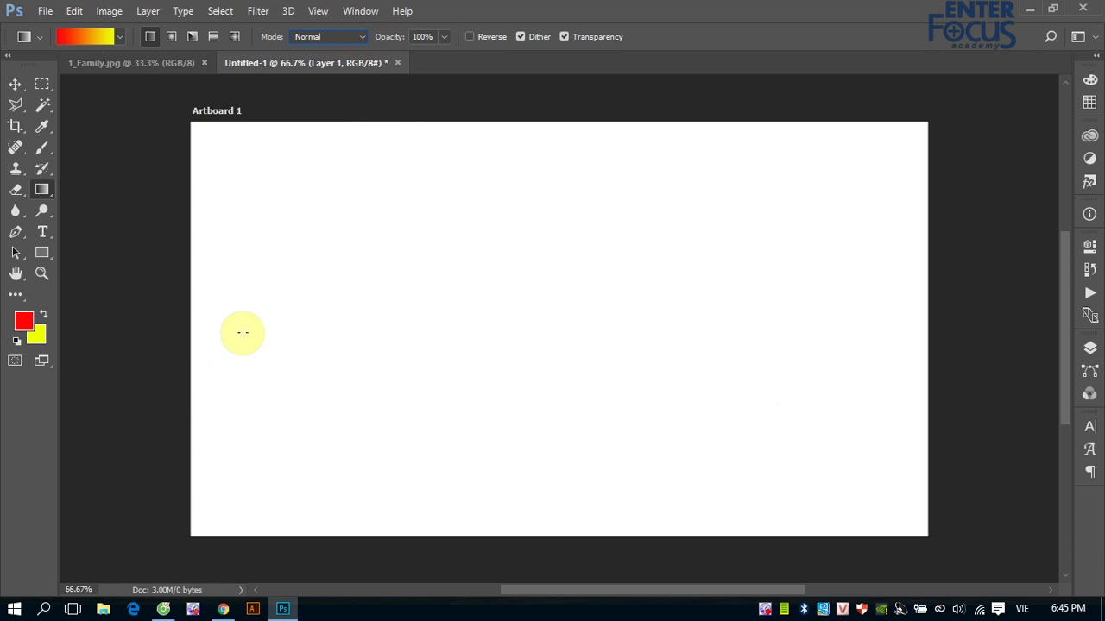
- Draw a left-to-right red-to-yellow linear gradient, then redraw it as a radial gradient from the centre
left_click_drag(188, 324, 924, 317)
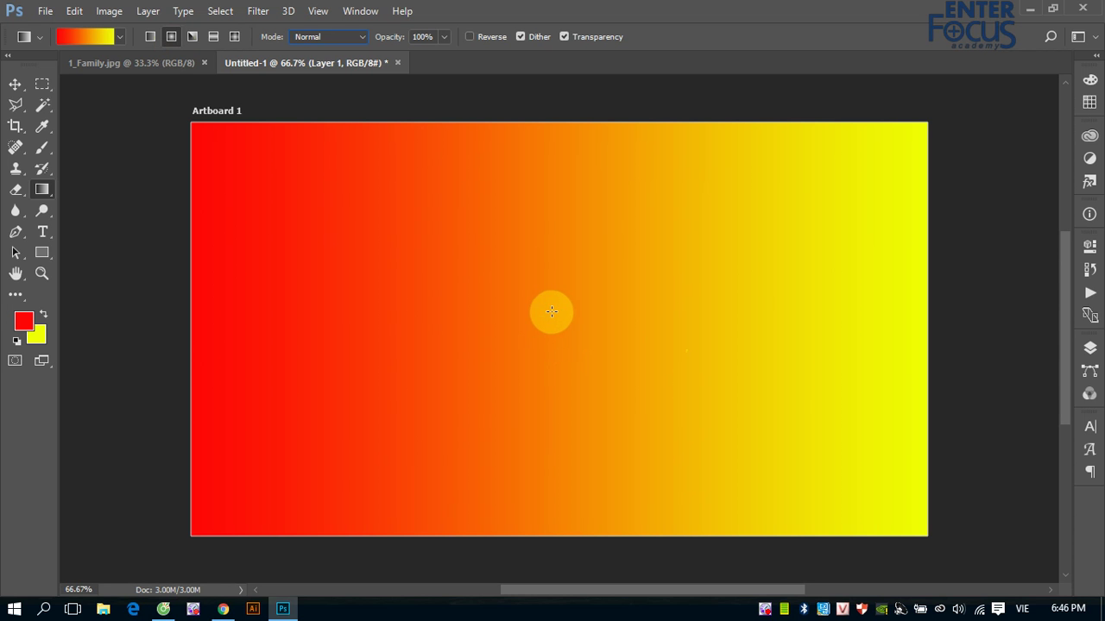
left_click_drag(551, 311, 900, 314)
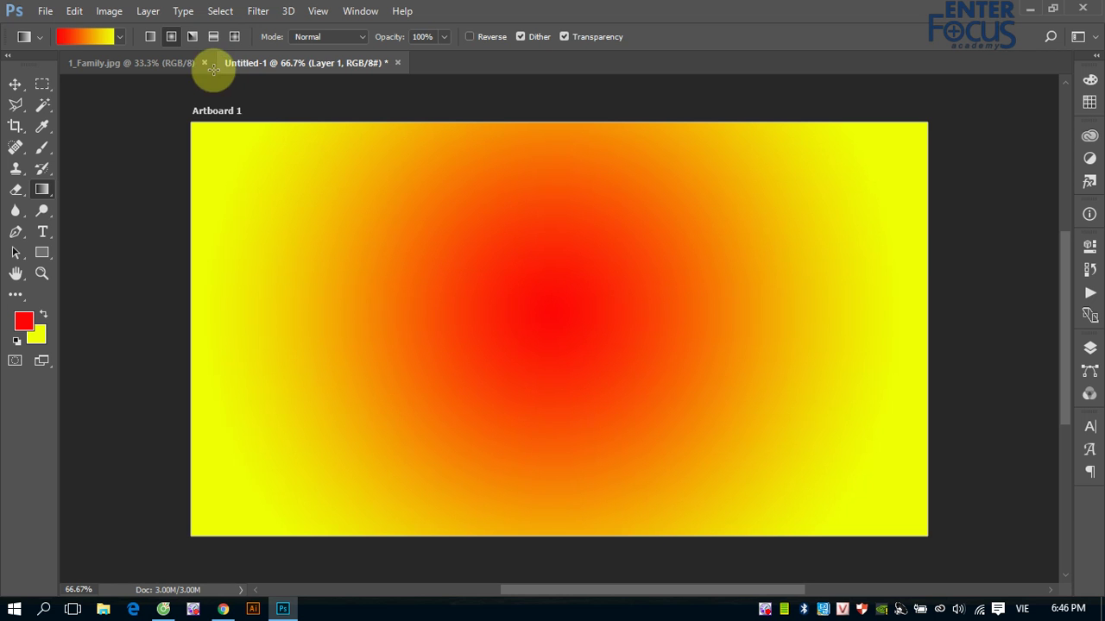
- Draw an angle gradient from the artboard centre, sweeping red through orange to yellow
left_click(191, 35)
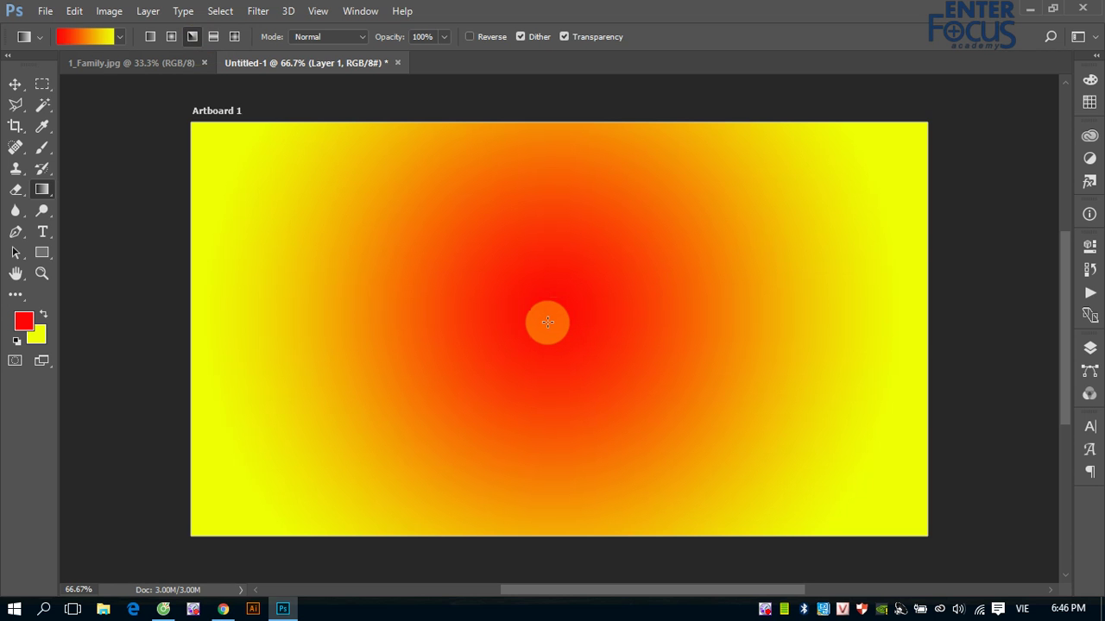
left_click_drag(547, 322, 932, 323)
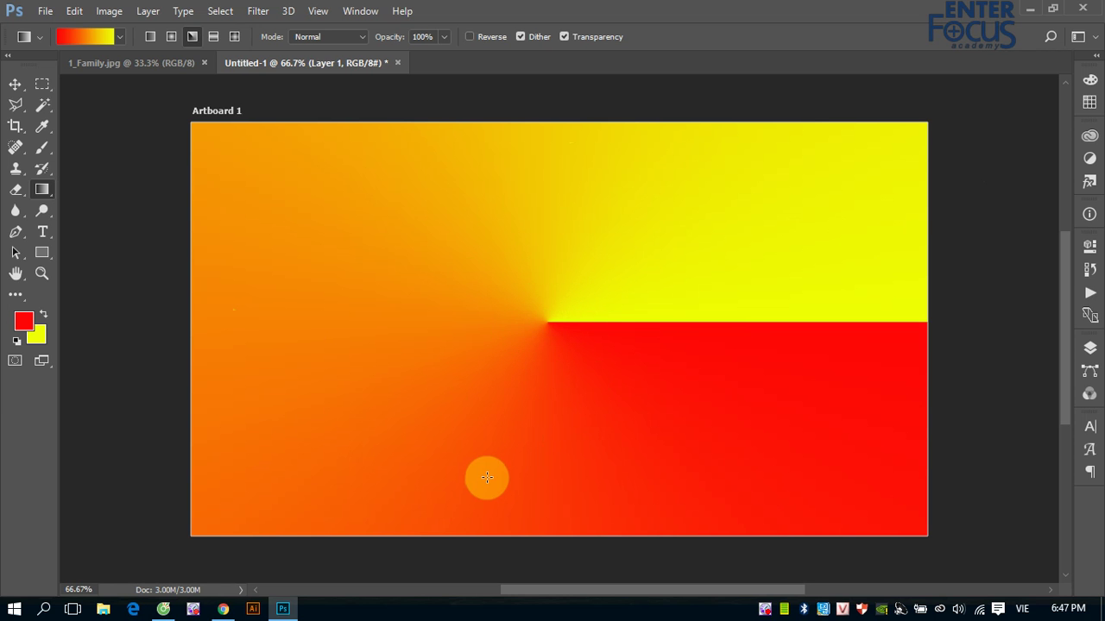
- Draw a reflected gradient from the centre to the right edge: a red central band with yellow sides
left_click(213, 36)
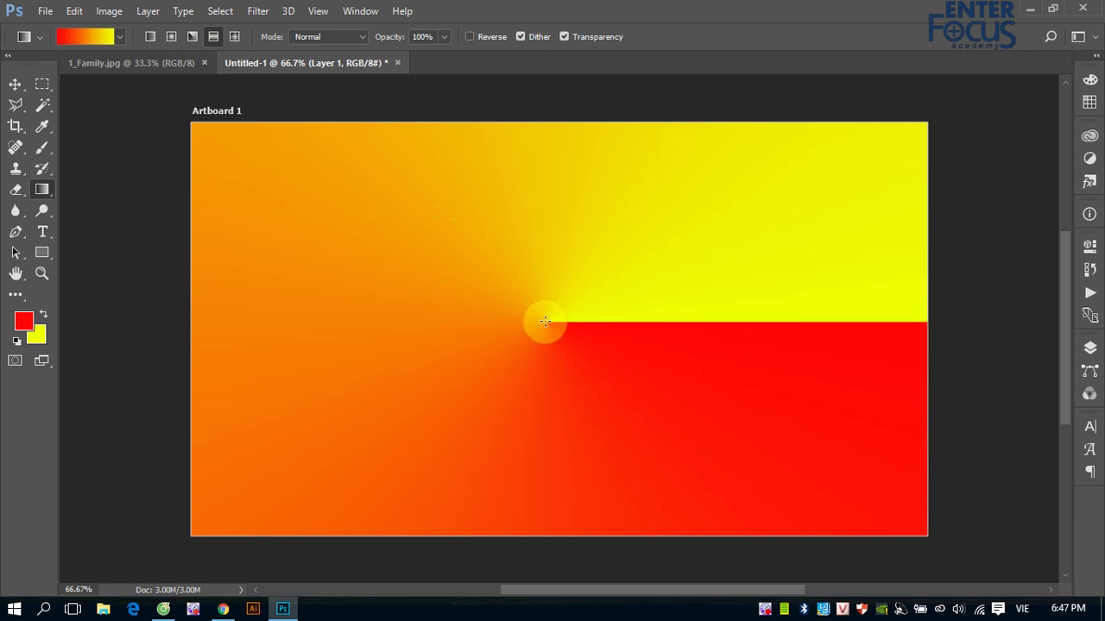
left_click_drag(546, 321, 923, 321)
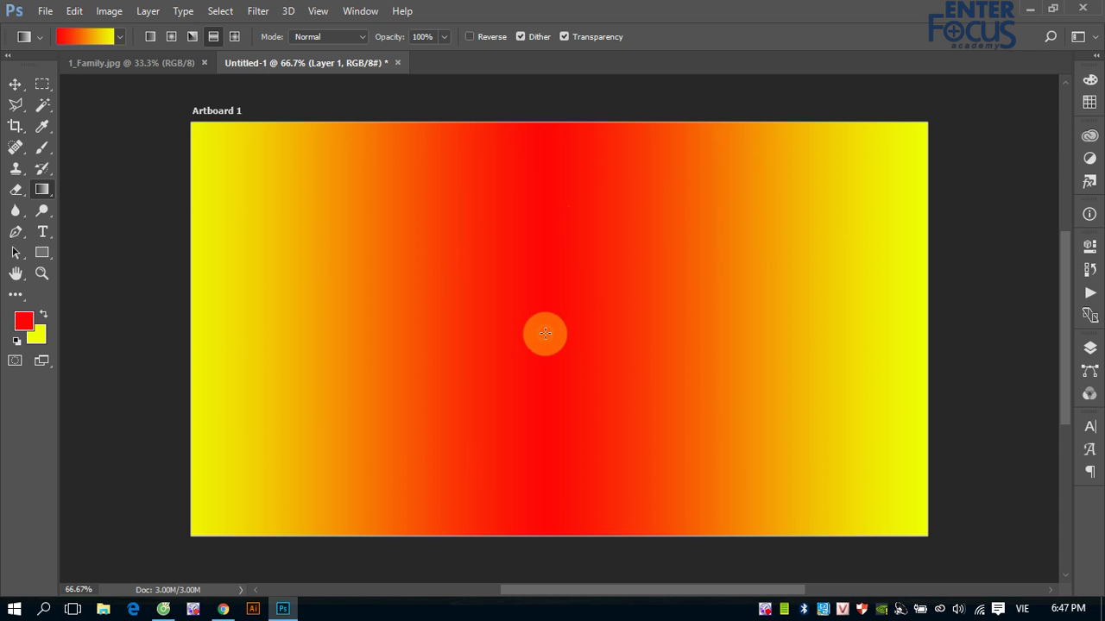
- Drag the reflected gradient upward for a horizontal band, then rightward to restore the vertical red band
left_click_drag(545, 334, 539, 121)
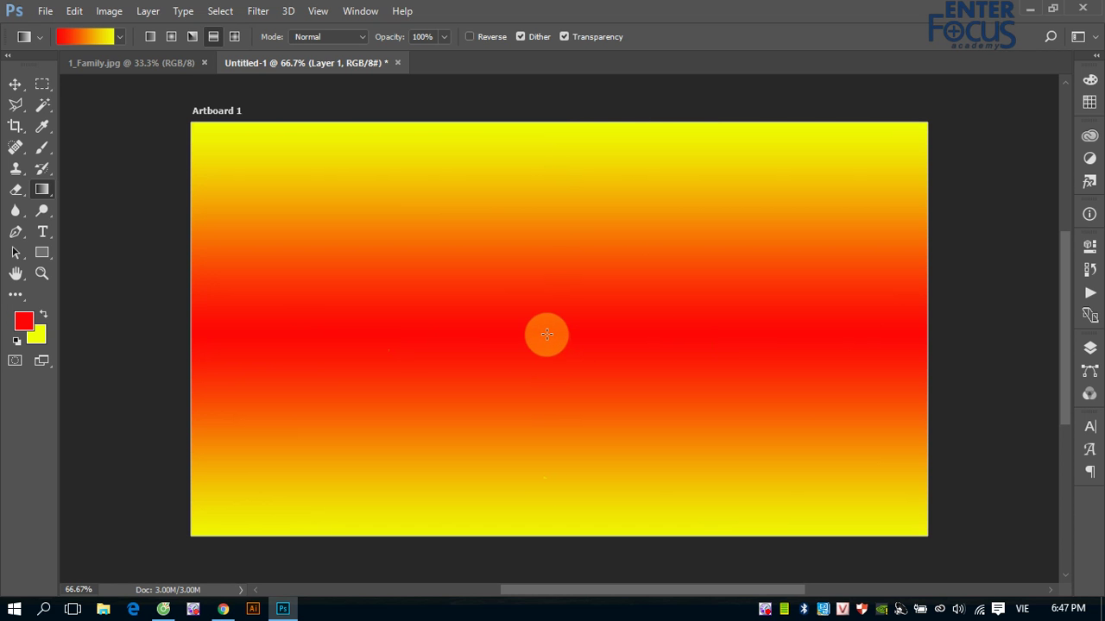
left_click_drag(544, 334, 919, 319)
left_click_drag(919, 319, 918, 321)
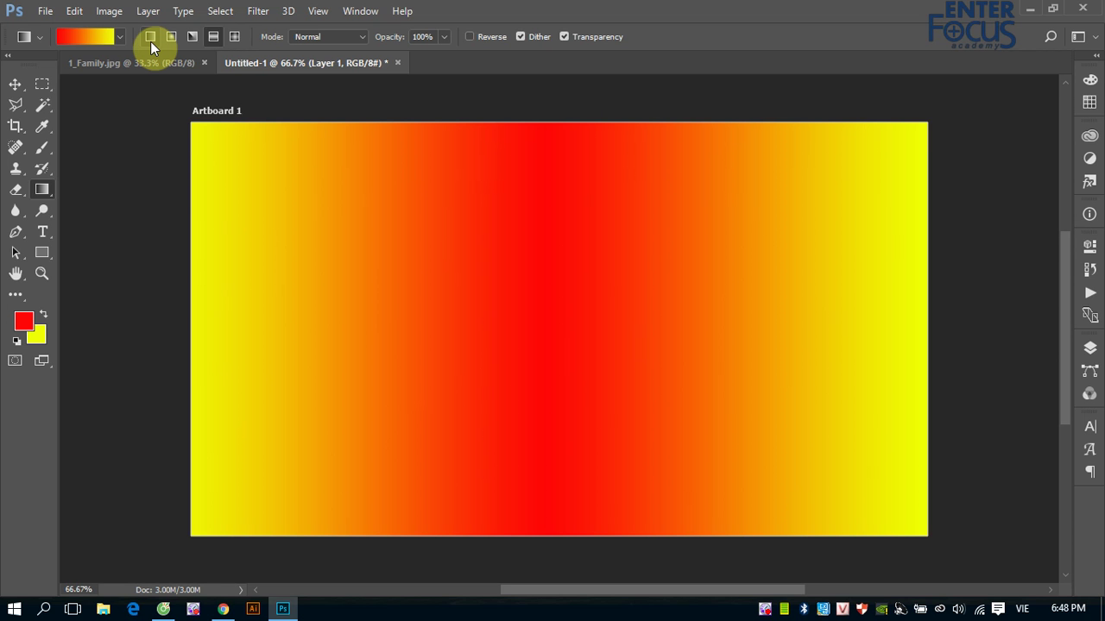
- Draw a diamond gradient from the centre, briefly try a radial one, then return to Linear mode
left_click(234, 37)
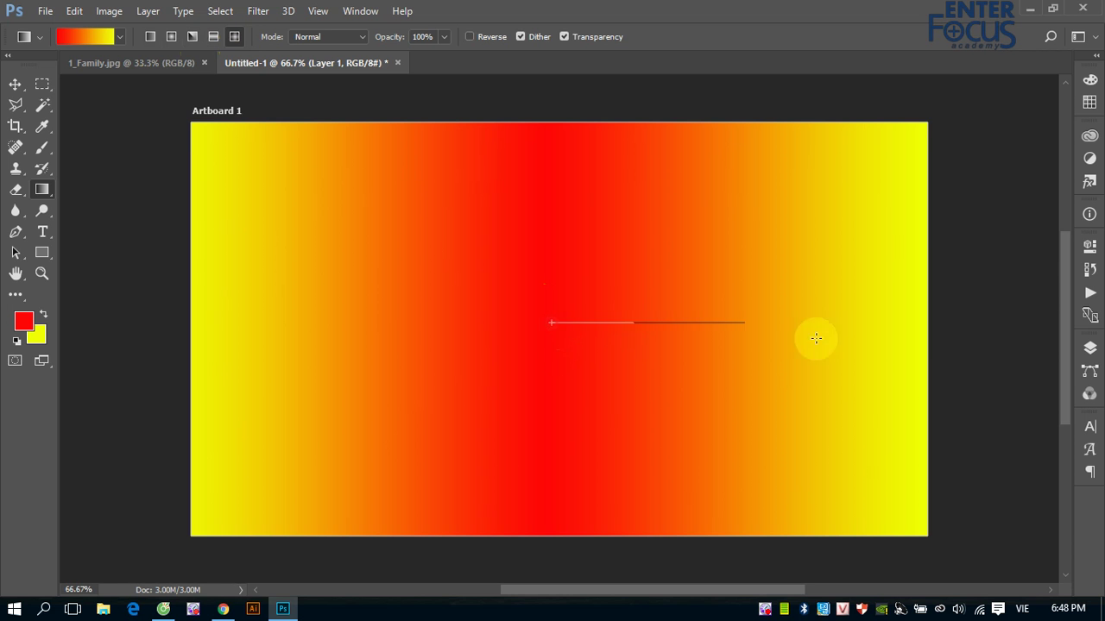
left_click_drag(551, 323, 913, 340)
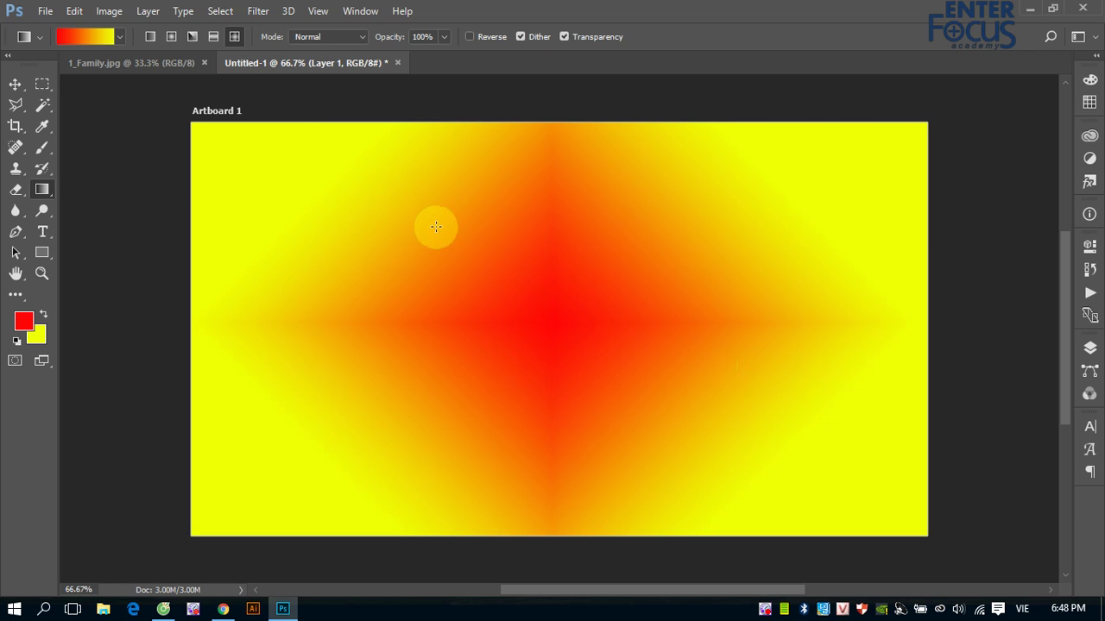
left_click(171, 36)
left_click_drag(552, 298, 549, 321)
left_click(150, 37)
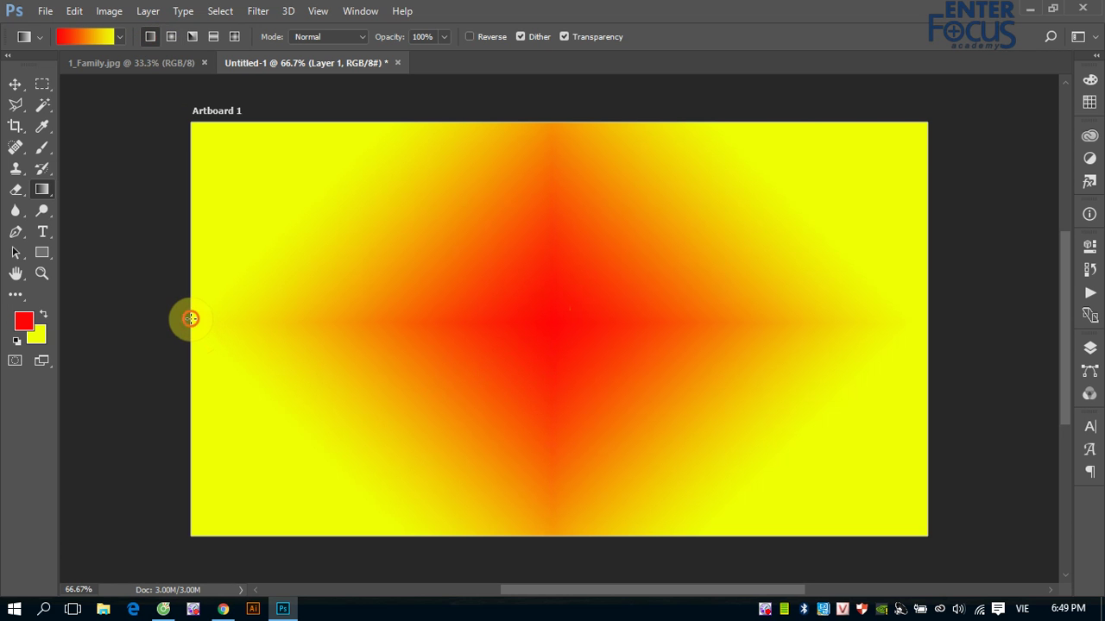
- Draw a full-width linear red-to-yellow gradient, then shorter ones squeezing the transition mid-canvas
left_click_drag(190, 319, 933, 323)
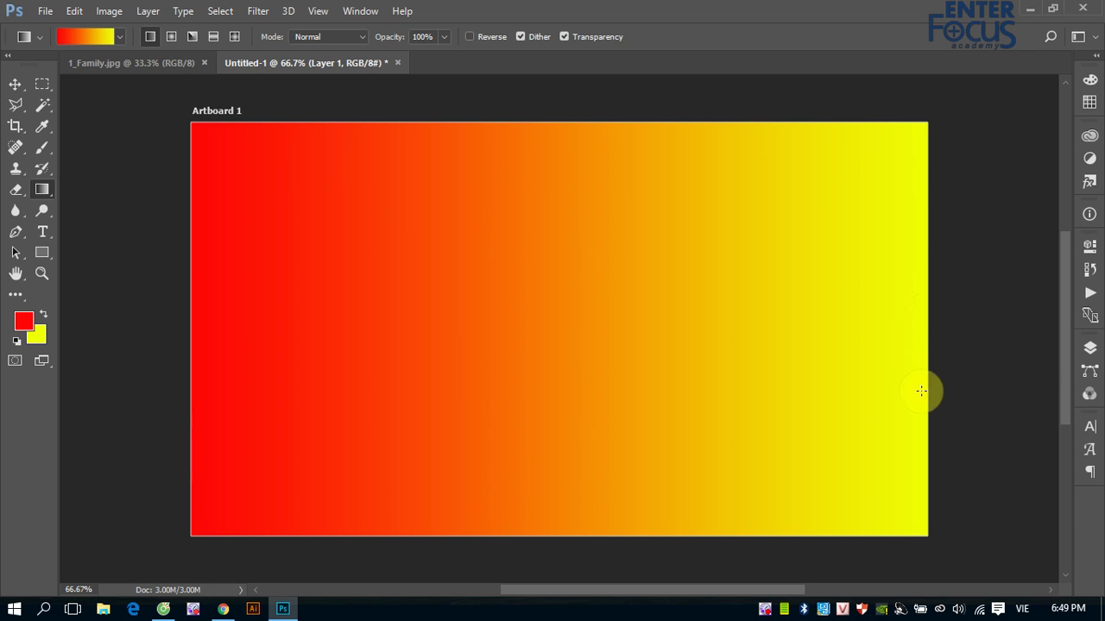
left_click_drag(459, 329, 648, 328)
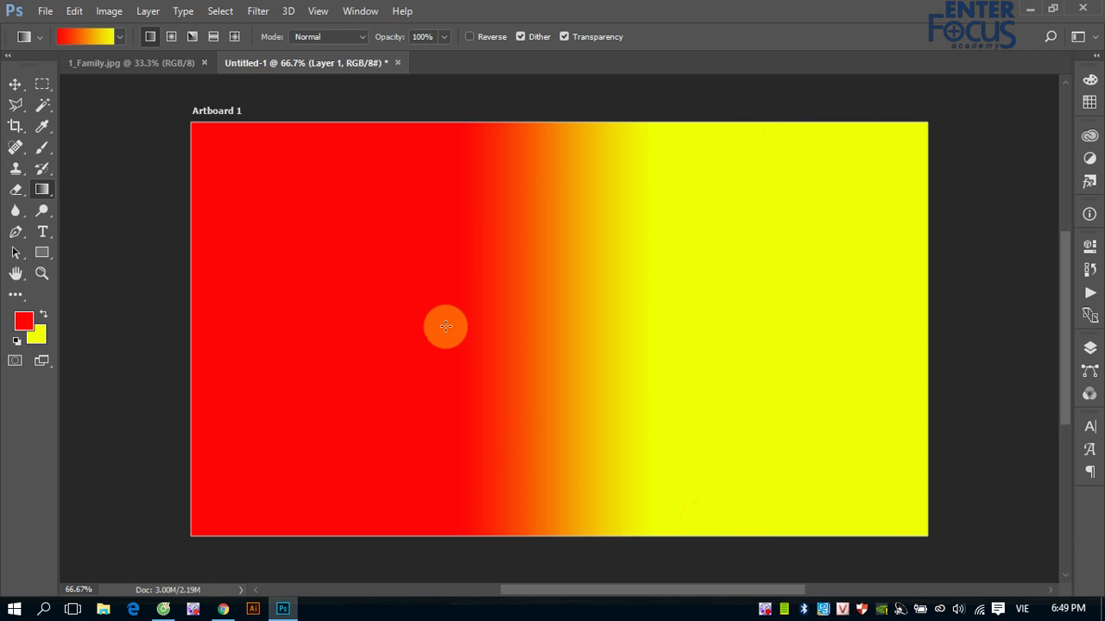
left_click_drag(445, 326, 652, 326)
- Try linear red-to-yellow gradients diagonally, horizontally and vertically across the artboard
left_click_drag(652, 326, 652, 323)
left_click_drag(295, 451, 814, 181)
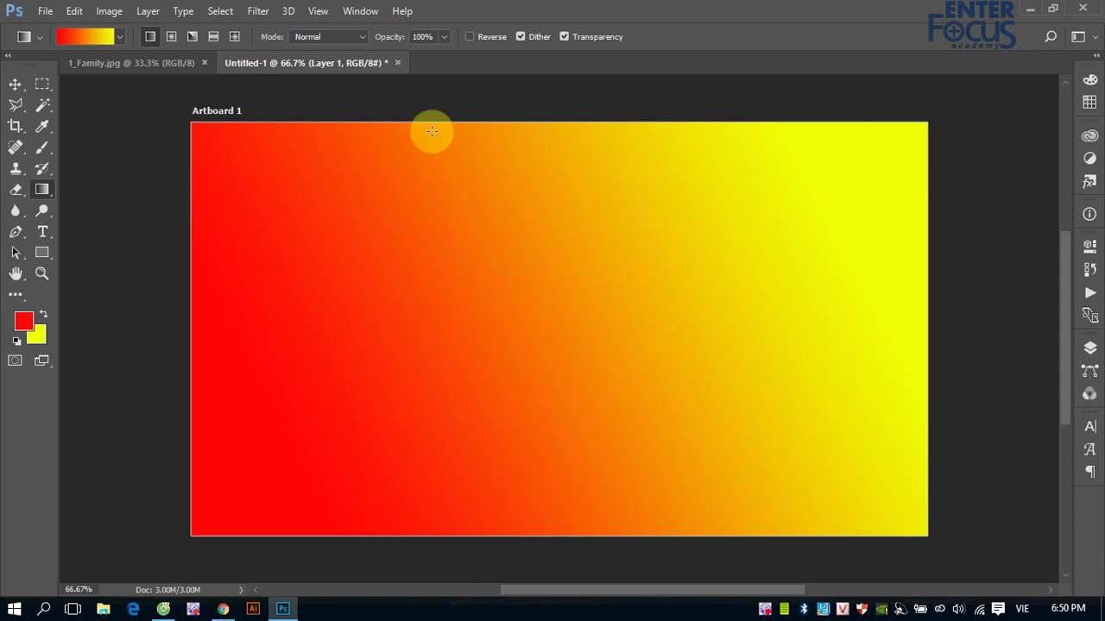
left_click_drag(435, 147, 629, 399)
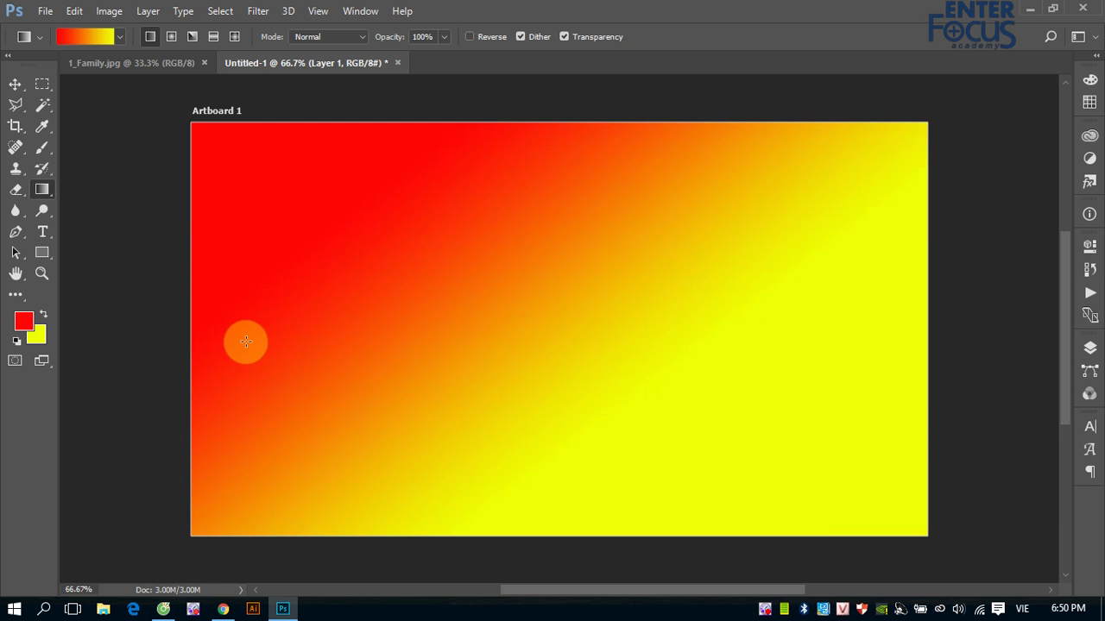
left_click_drag(244, 340, 840, 342)
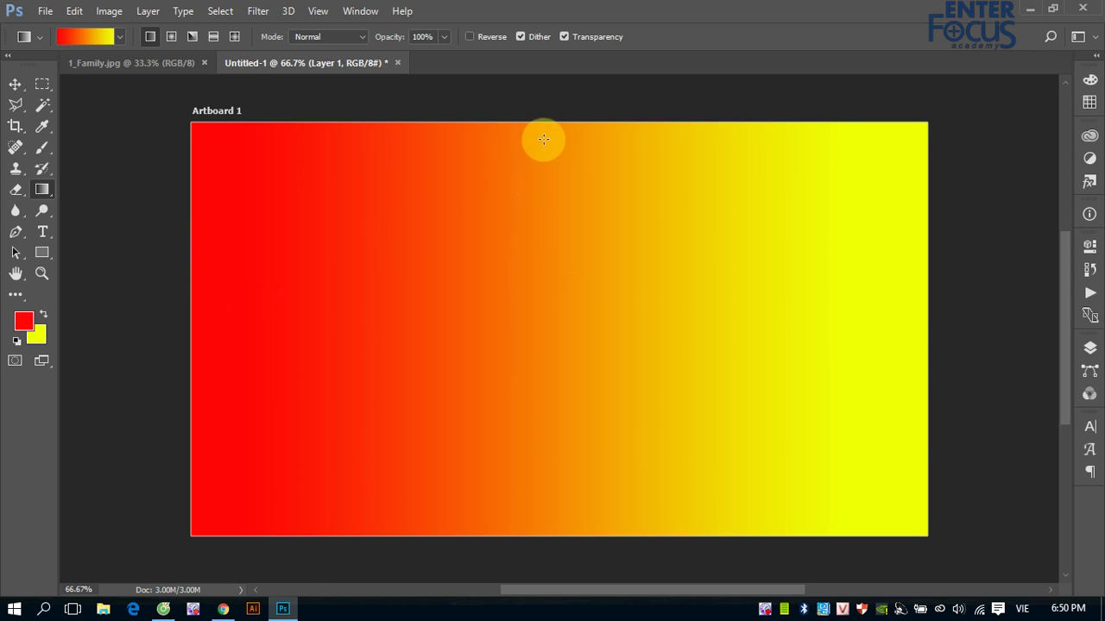
mouse_move(555, 147)
left_mouse_down()
mouse_move(560, 363)
mouse_move(577, 440)
left_mouse_up()
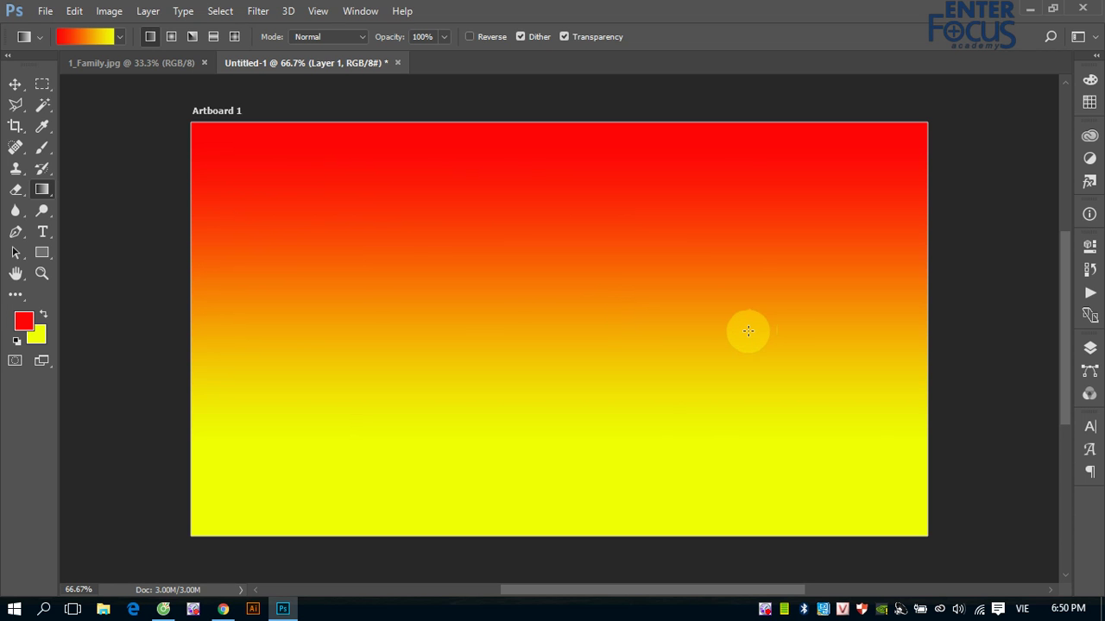
- Make a short red-to-yellow fade near the right edge, then start a radial gradient from the centre
mouse_move(747, 338)
left_mouse_down()
mouse_move(831, 348)
mouse_move(910, 336)
left_mouse_up()
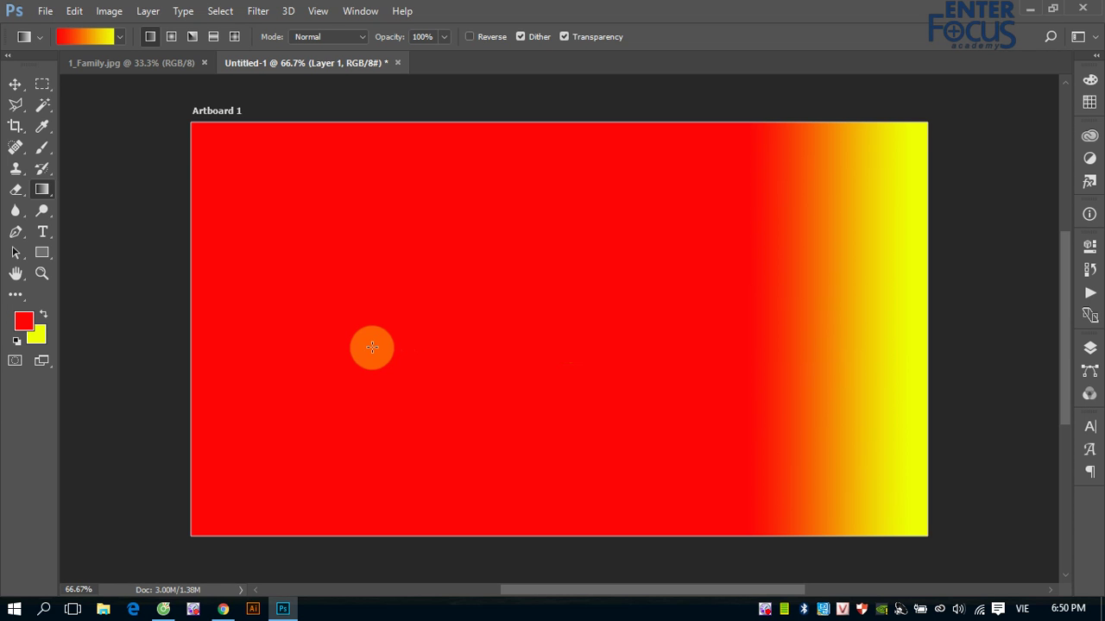
left_click(170, 38)
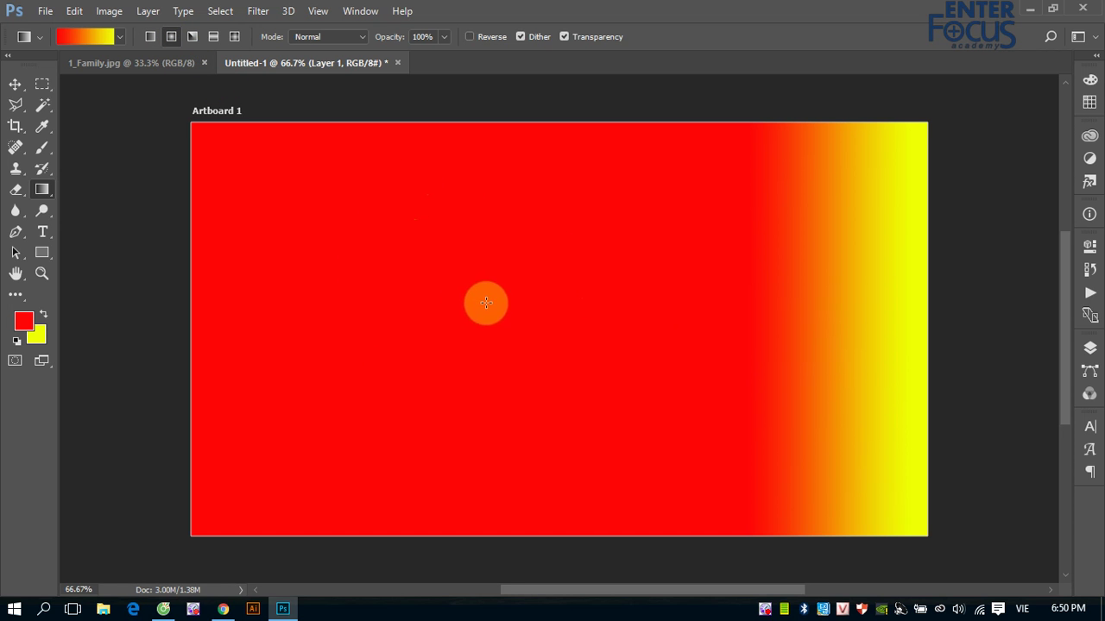
left_click_drag(544, 332, 542, 566)
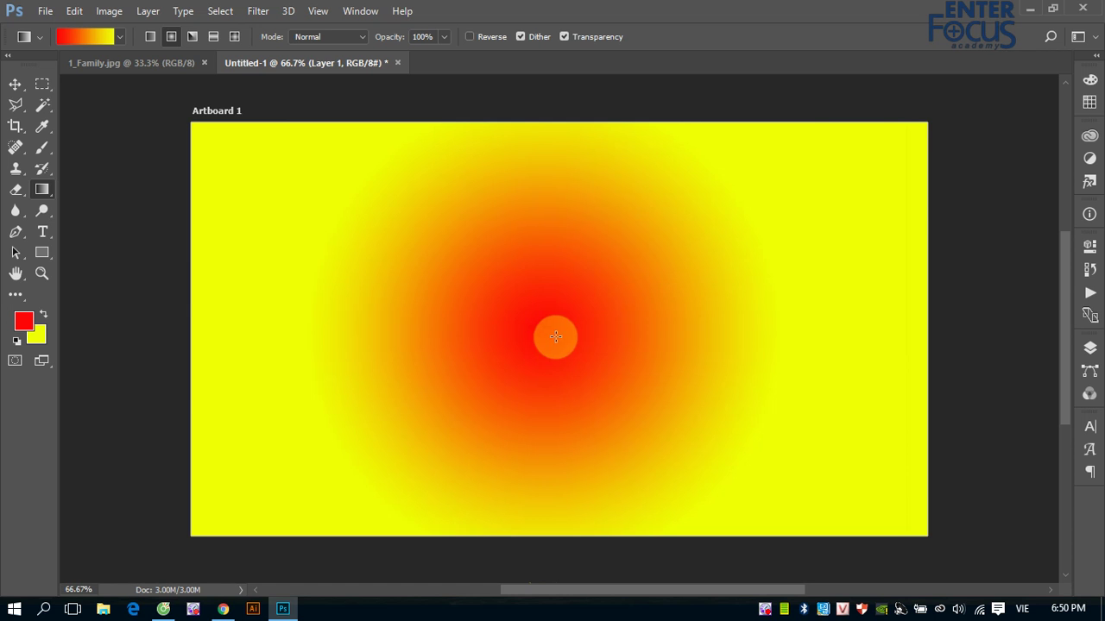
- Redraw the radial gradient from the canvas centre out toward the right edge, red fading to yellow
left_click_drag(557, 335, 555, 375)
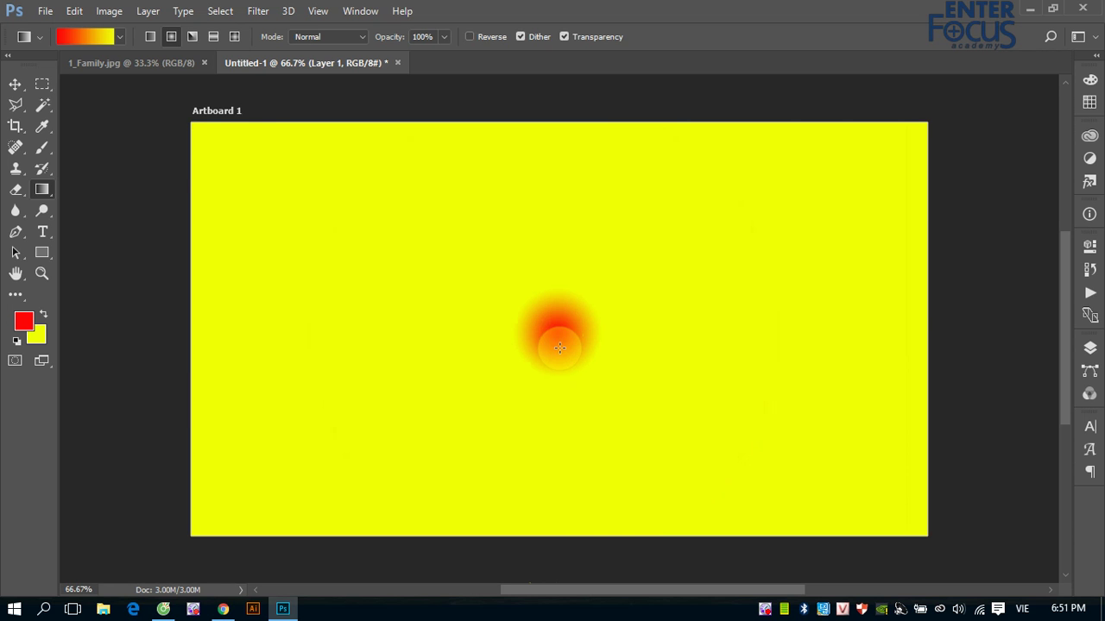
left_click_drag(559, 337, 1010, 342)
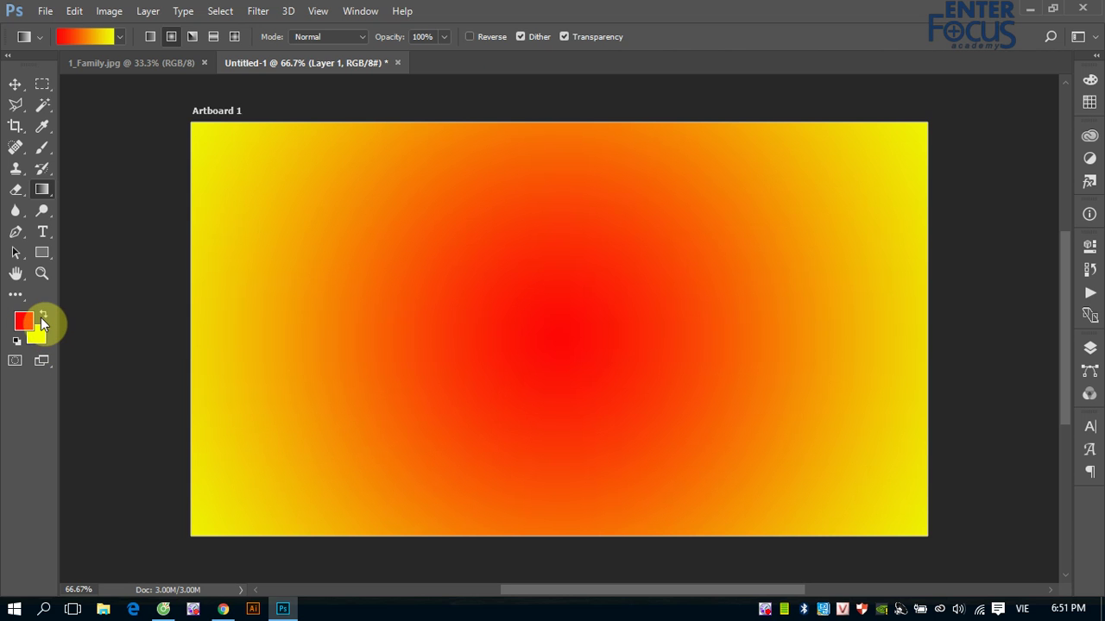
- Make a yellow-centre, red-edge radial gradient: first by swapping colours, then with the Reverse option
left_click(44, 316)
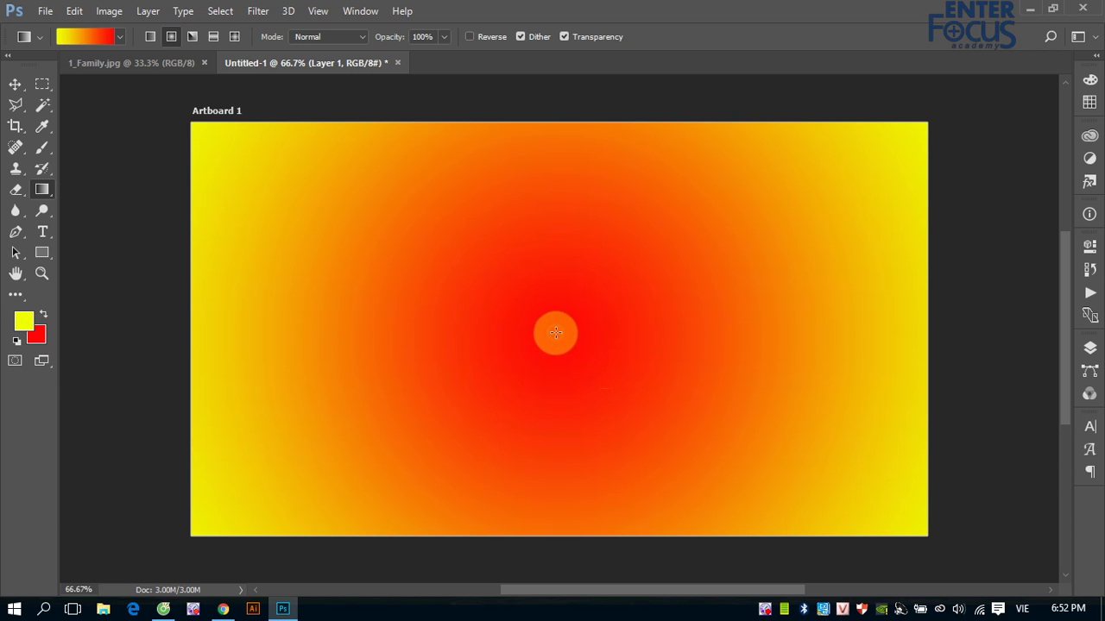
left_click_drag(555, 335, 936, 334)
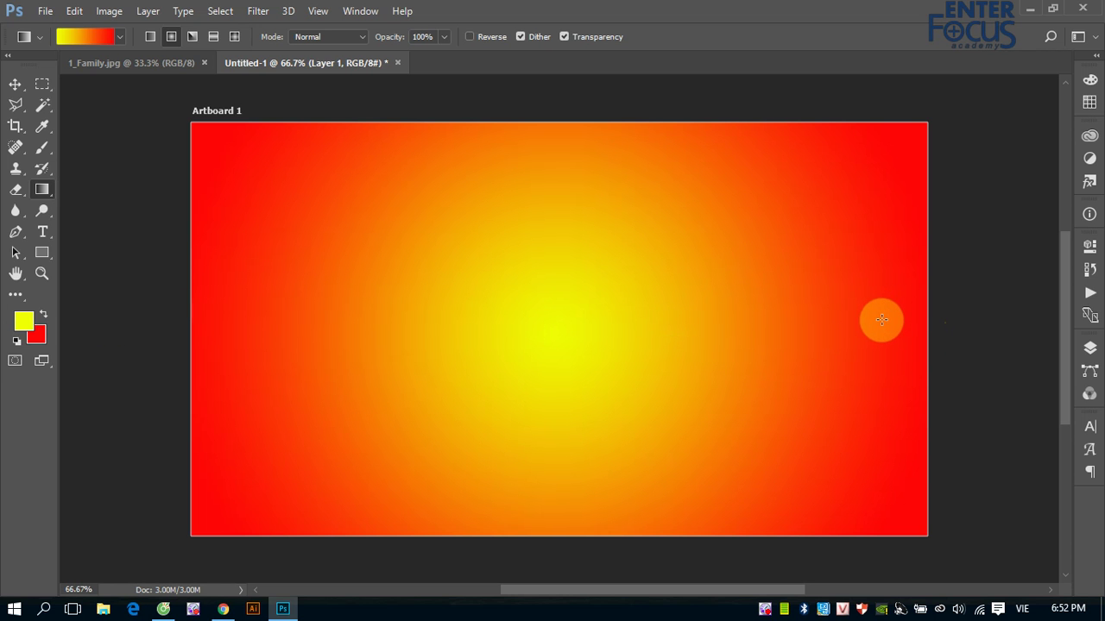
key("x")
key("x")
key("x")
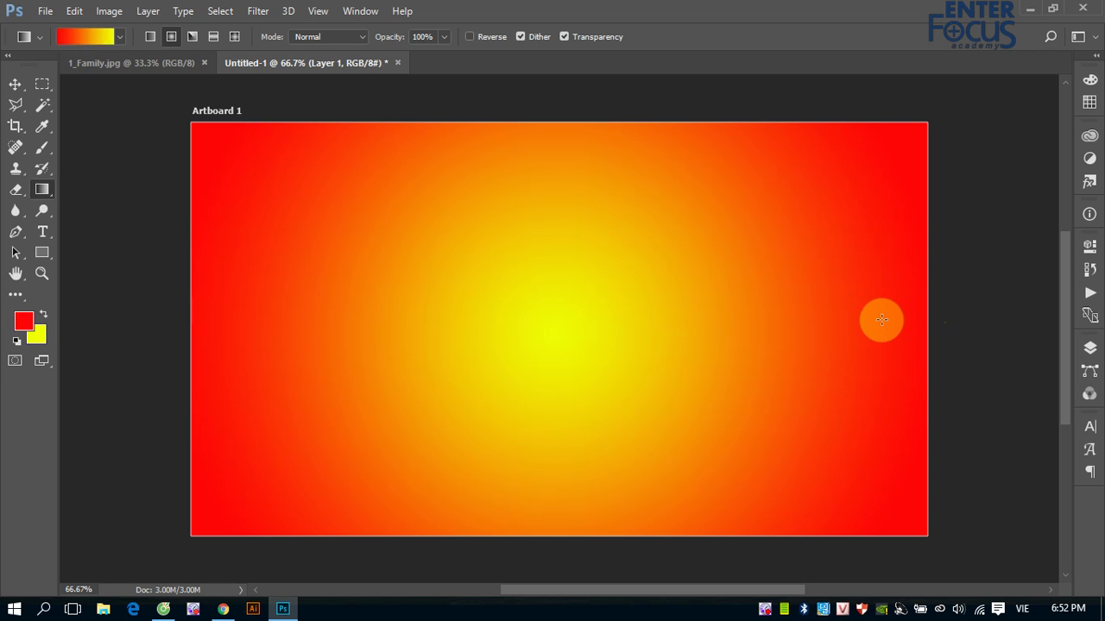
key("x")
key("x")
key("x")
key("x")
key("x")
key("x")
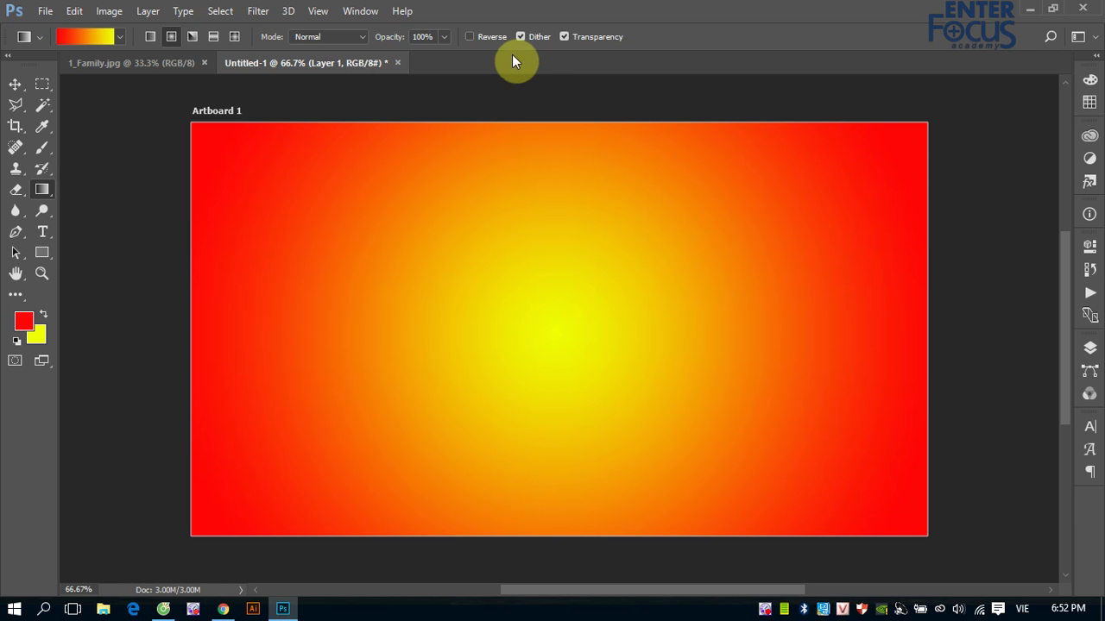
left_click(471, 36)
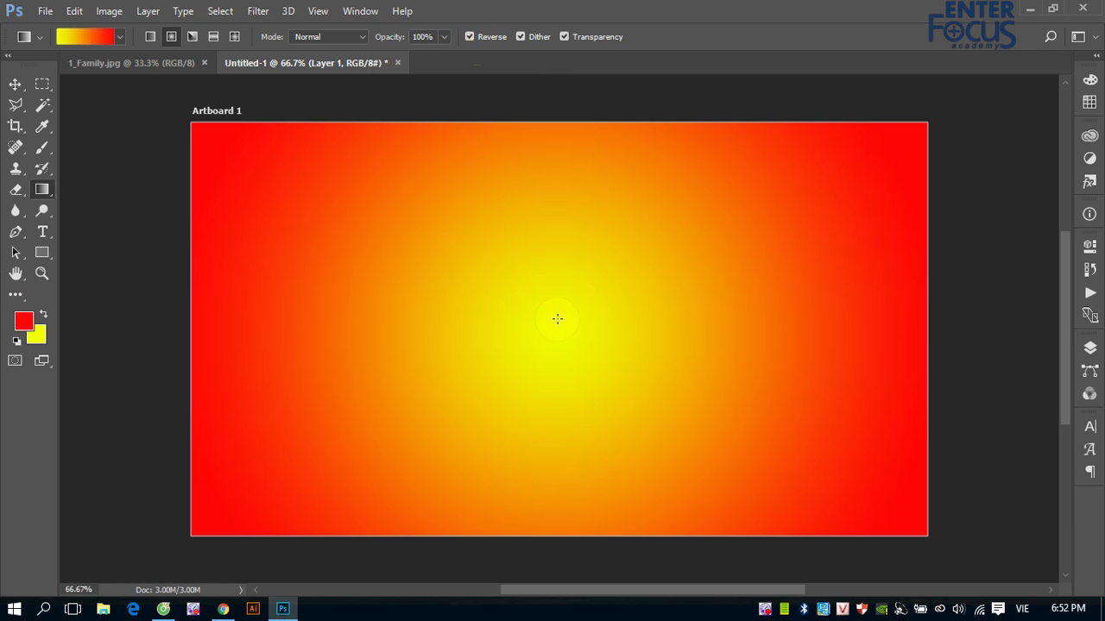
left_click_drag(546, 322, 854, 320)
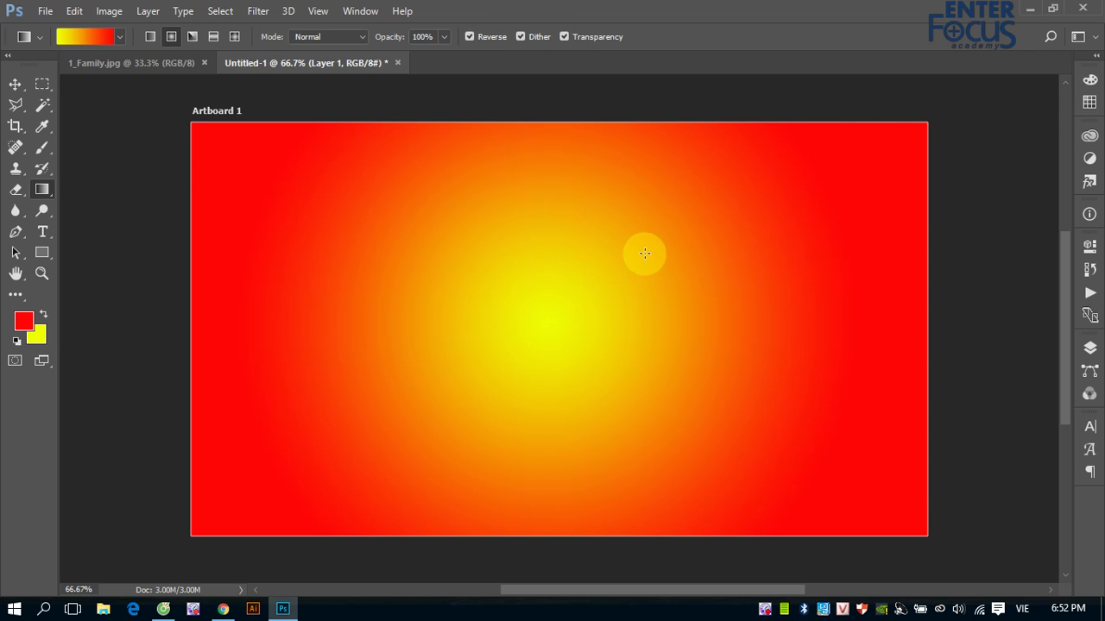
- Pick magenta as the foreground colour and redraw the radial gradient from the canvas centre
left_click(16, 85)
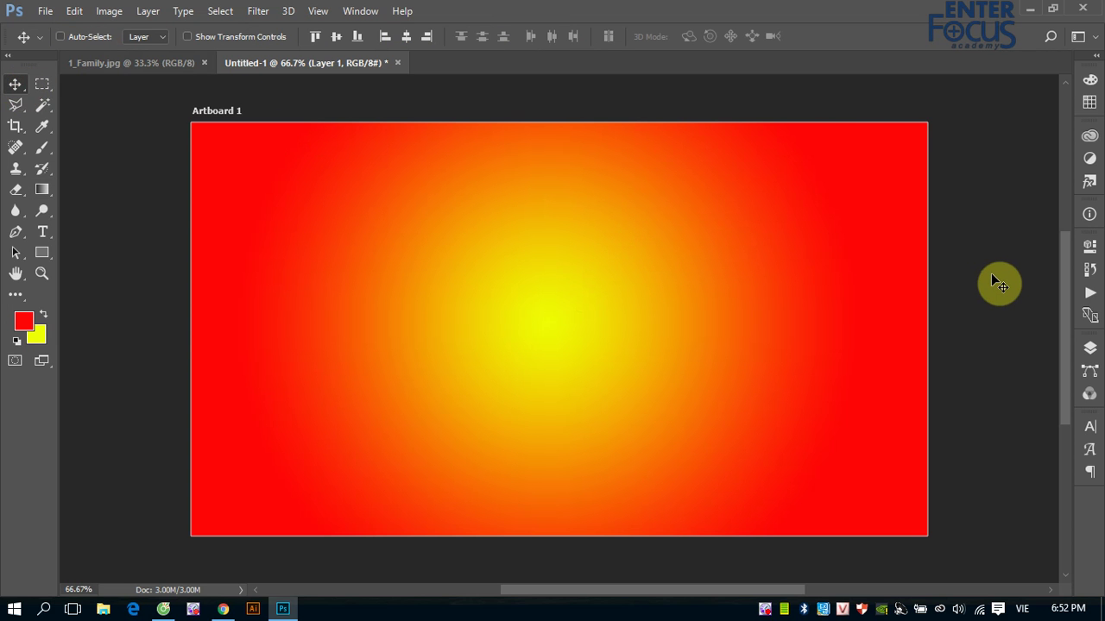
left_click(23, 322)
left_click(567, 167)
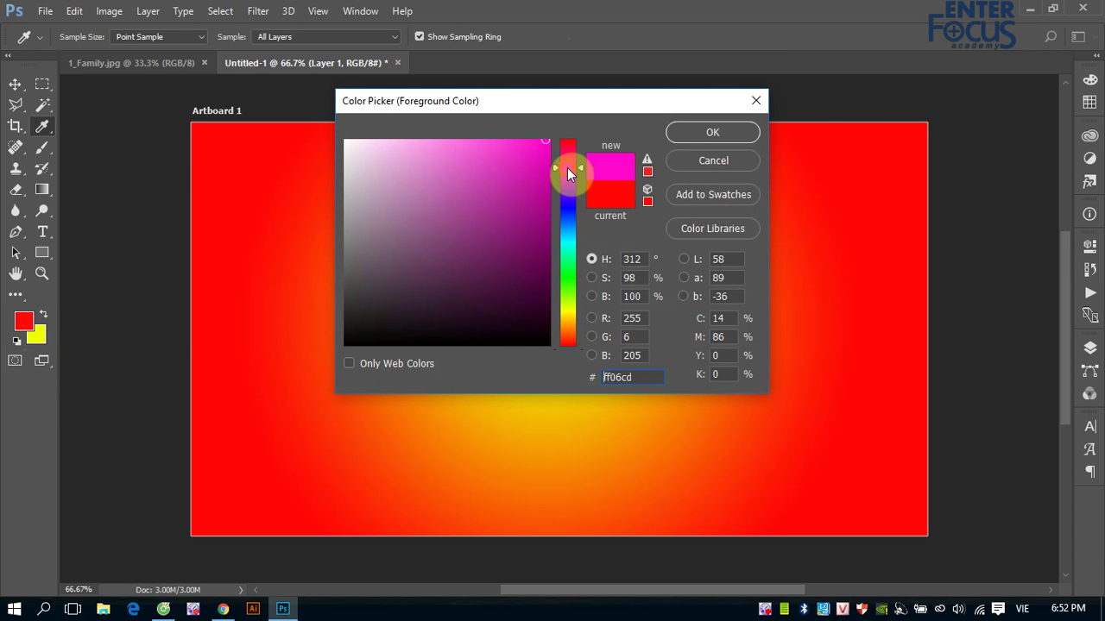
left_click(688, 135)
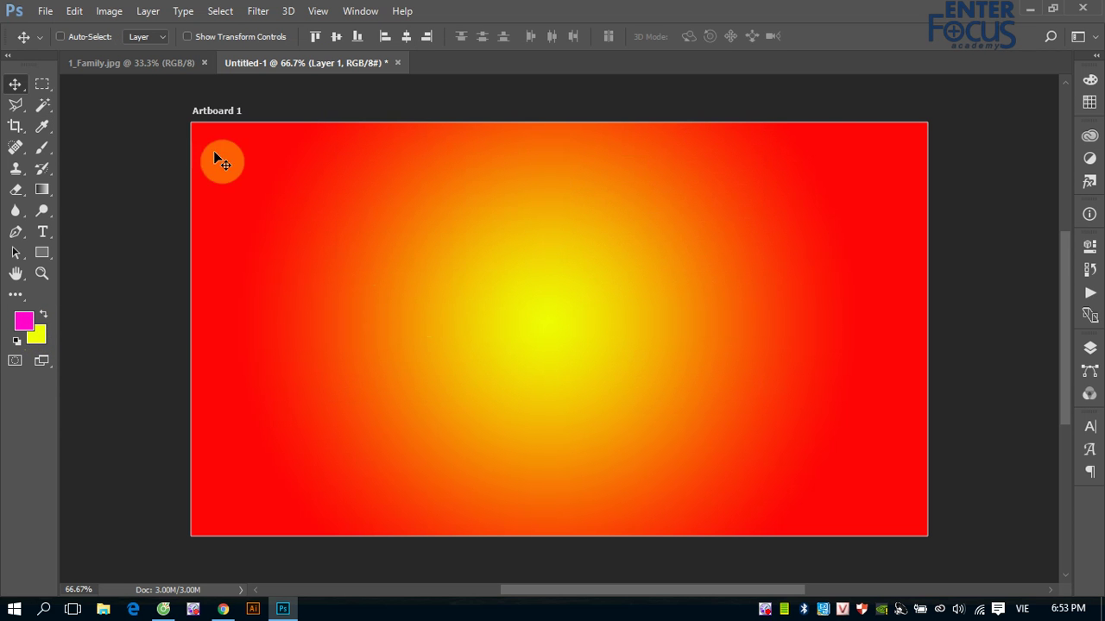
left_click(49, 191)
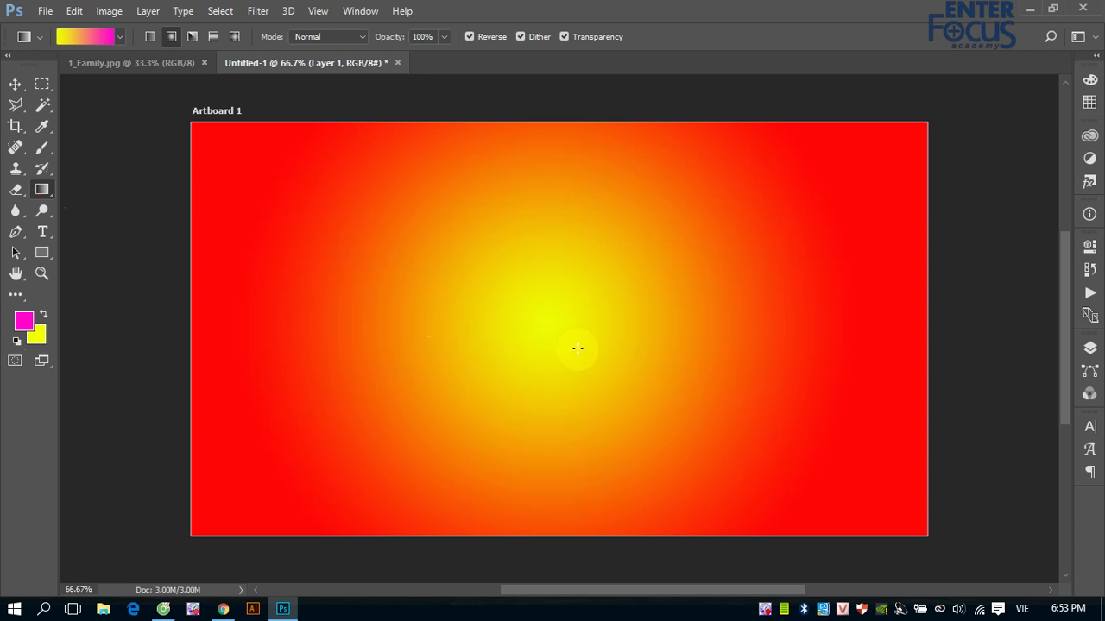
left_click_drag(550, 333, 880, 325)
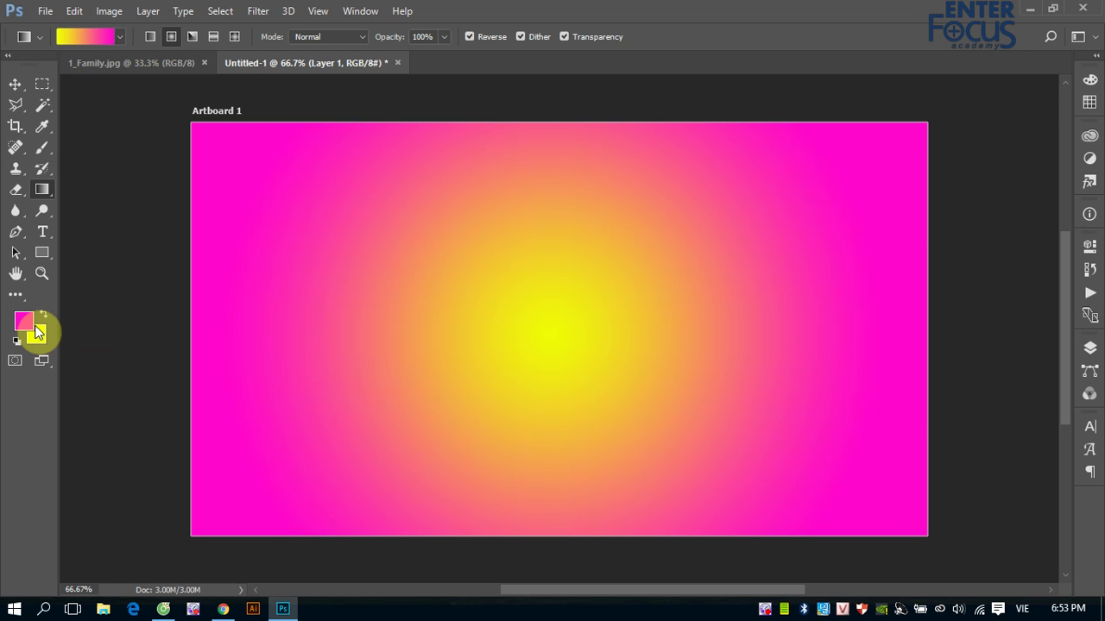
- In the Gradient Editor, keep Gradient Type on Solid and drop Smoothness from 100% to 11%
left_click(122, 34)
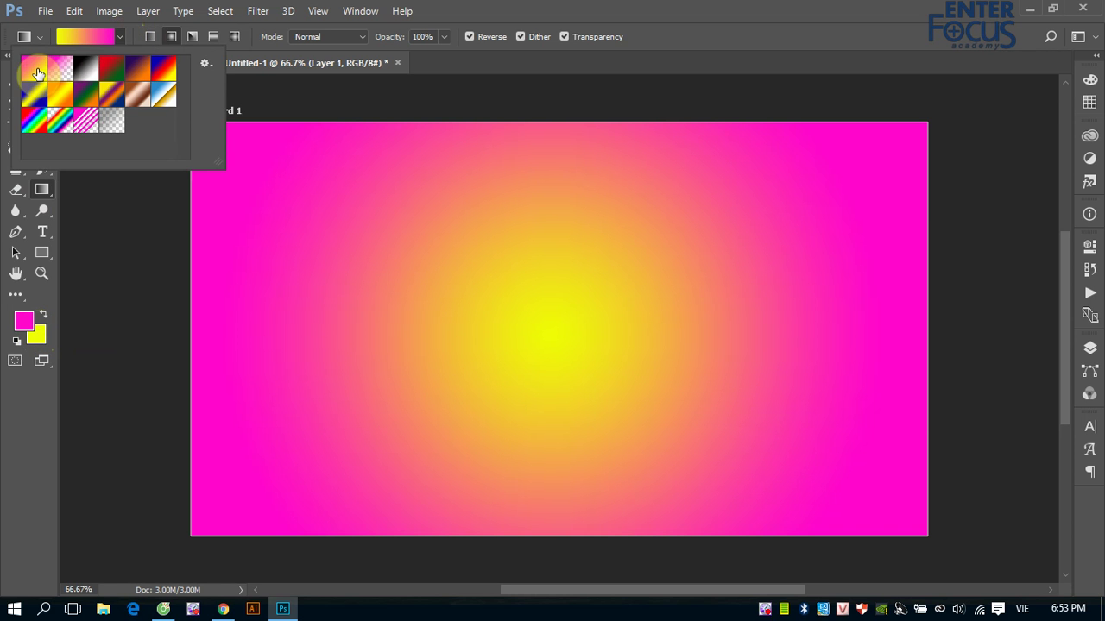
left_click(552, 21)
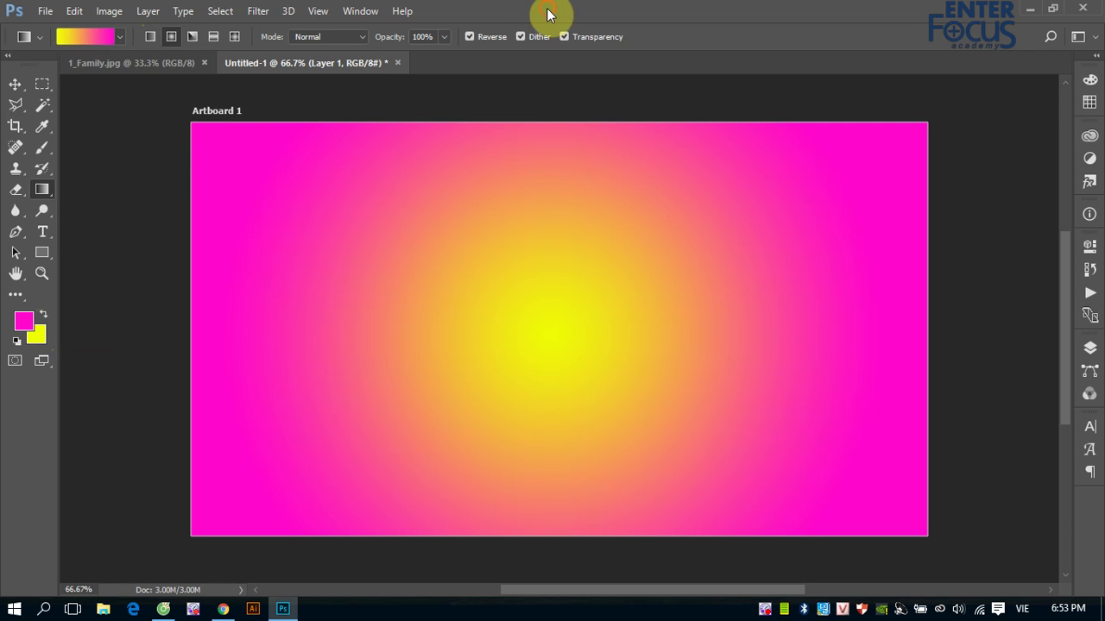
left_click(85, 35)
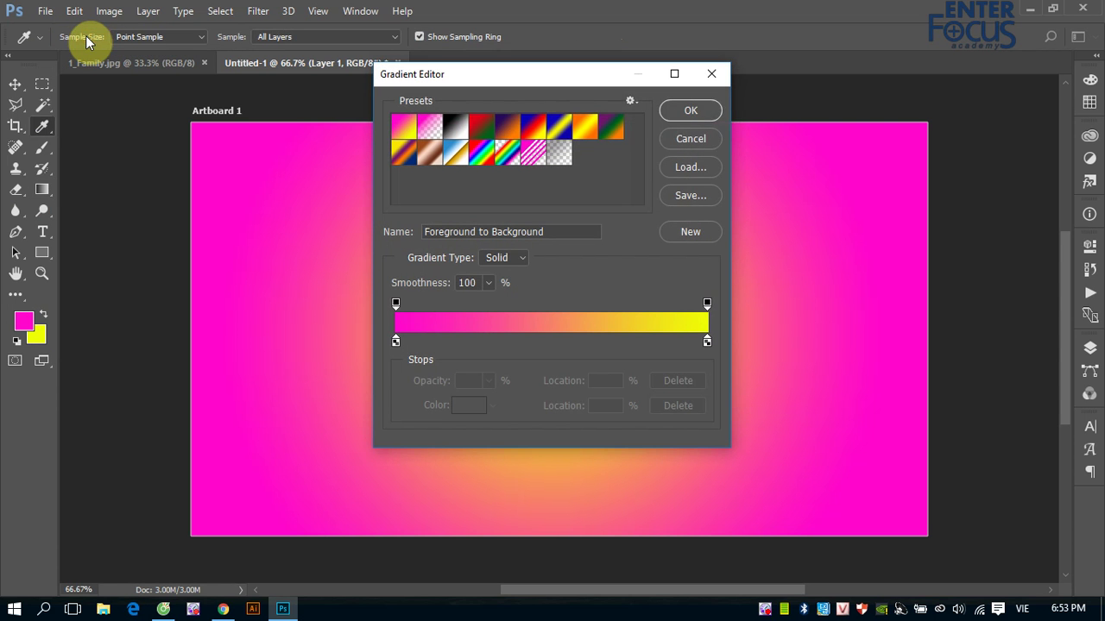
left_click_drag(569, 87, 556, 152)
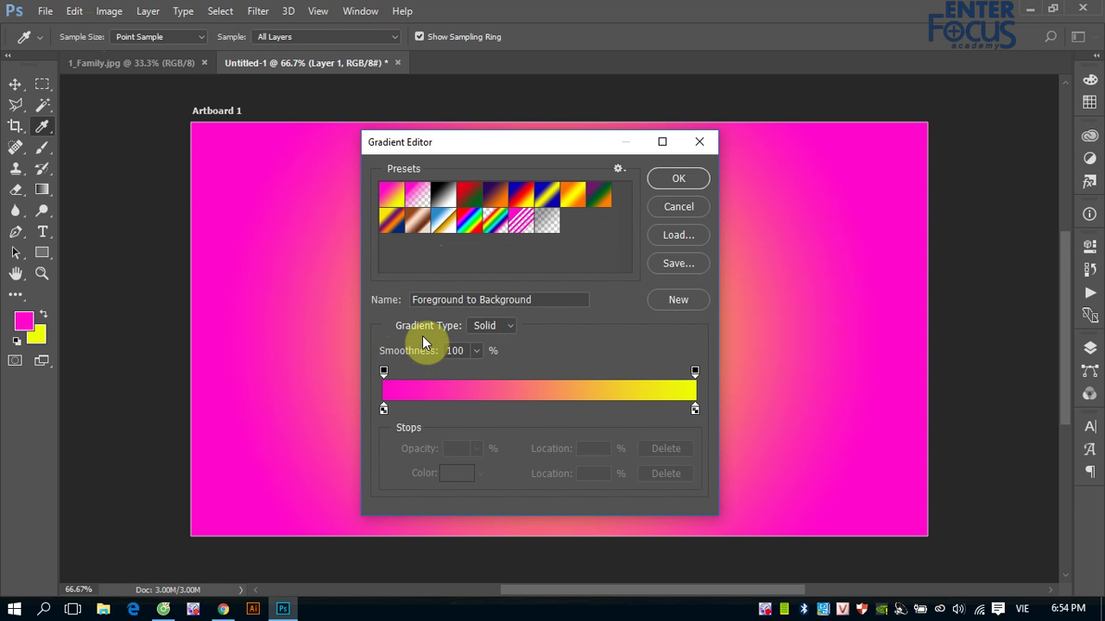
left_click(511, 327)
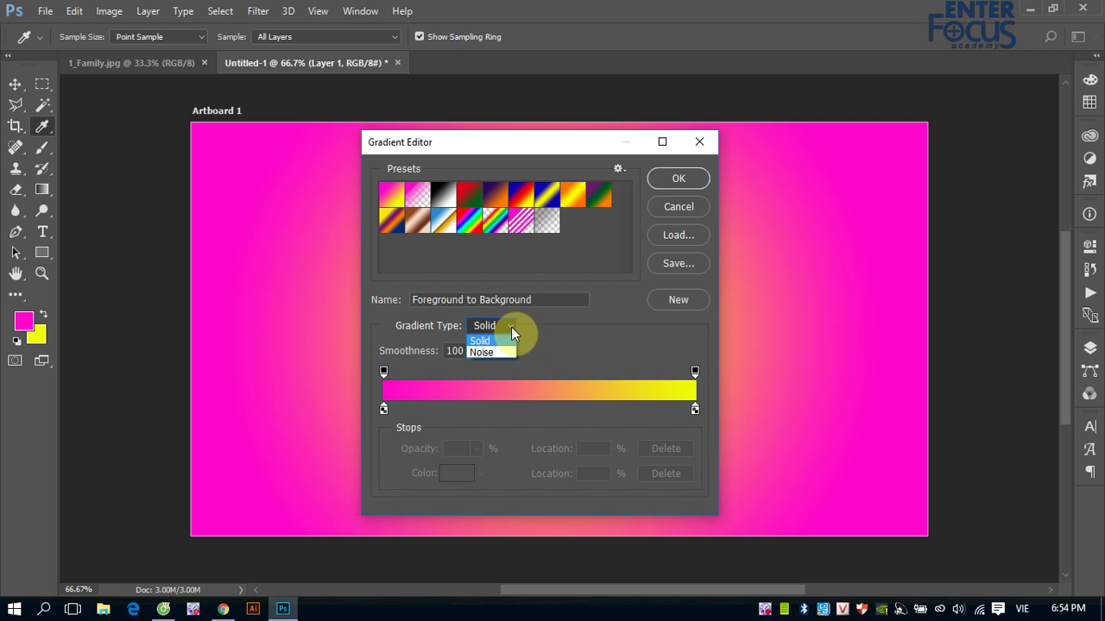
left_click(581, 347)
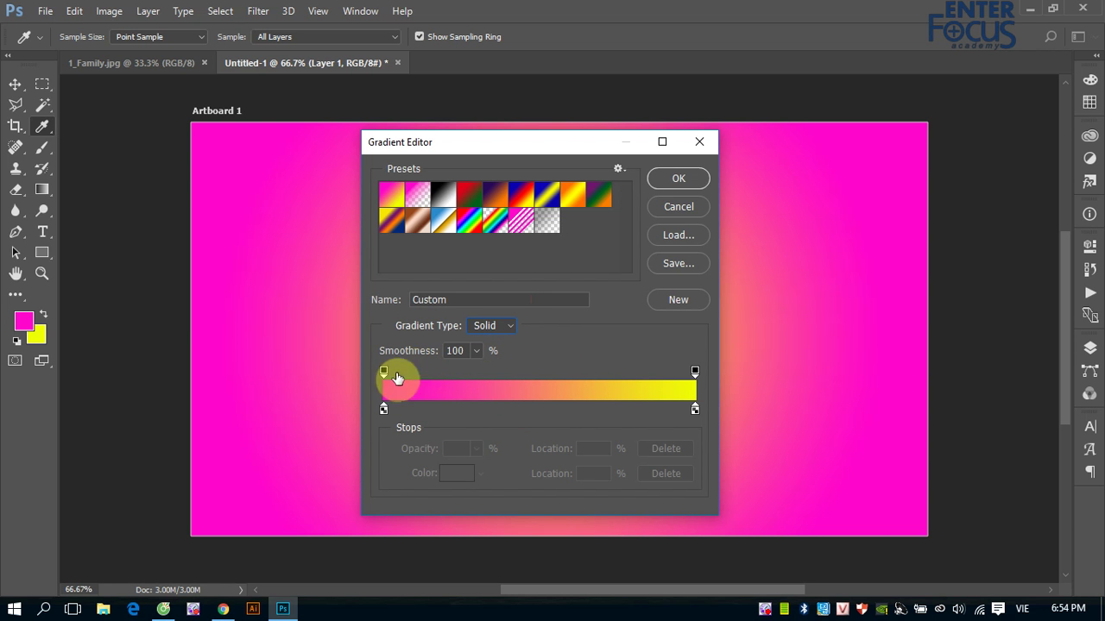
left_click(478, 351)
left_click_drag(413, 370, 411, 371)
left_click(601, 10)
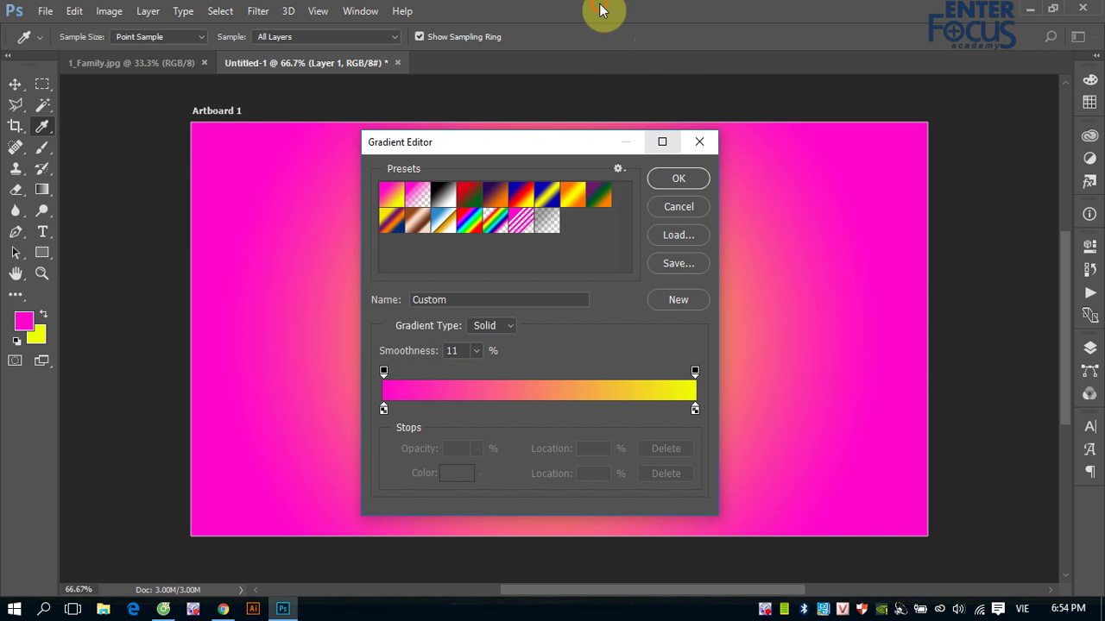
left_click(655, 180)
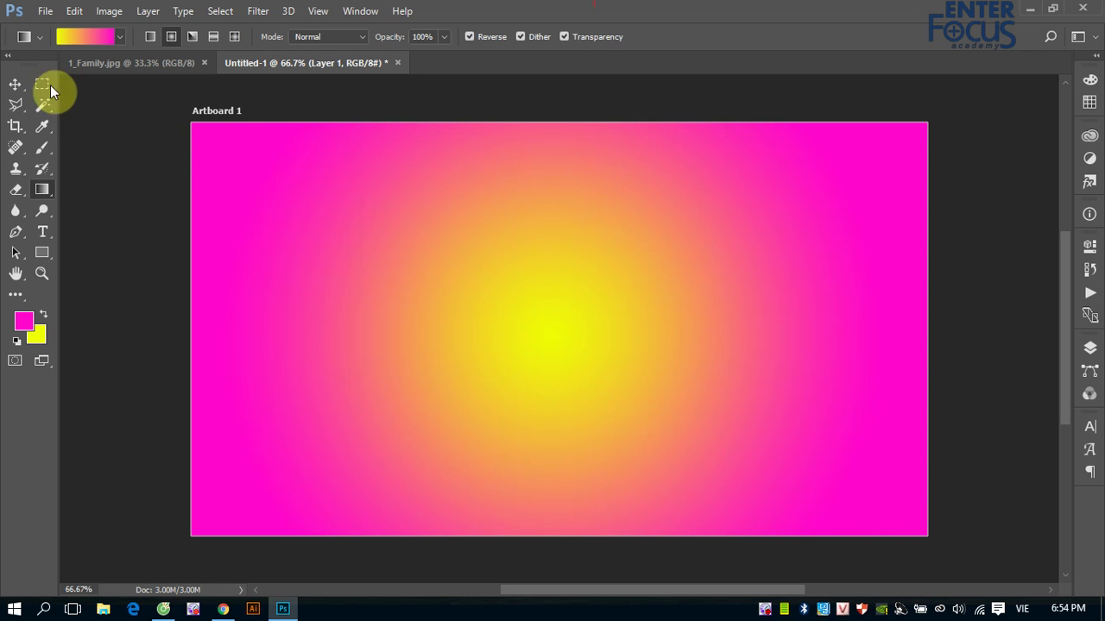
- Draw a linear gradient across the old canvas, then close that document without saving
left_click(150, 35)
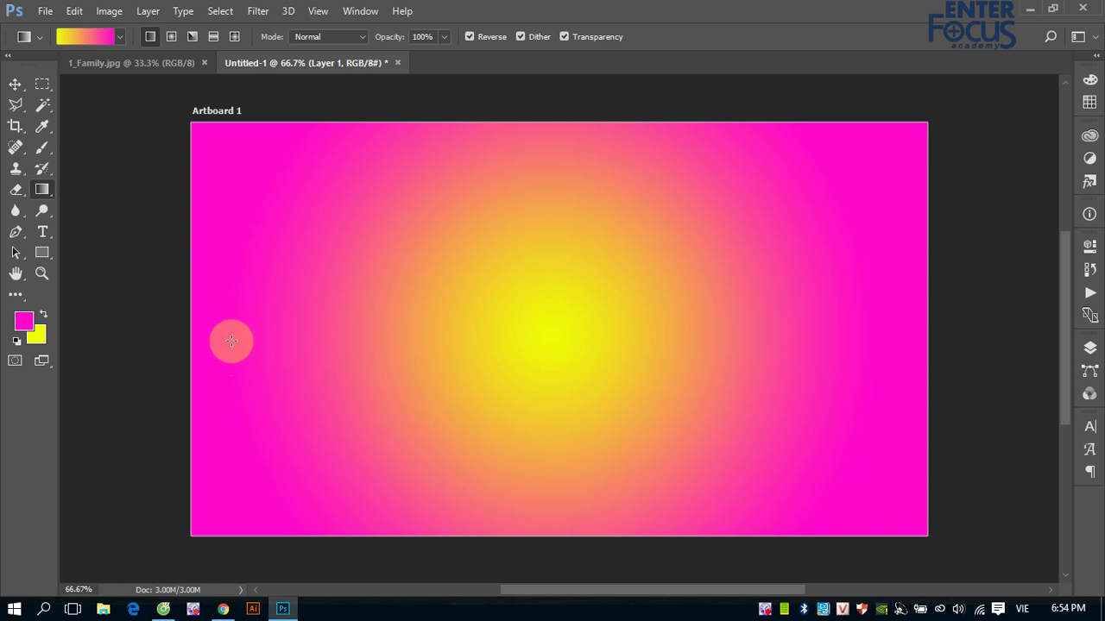
left_click_drag(197, 339, 895, 336)
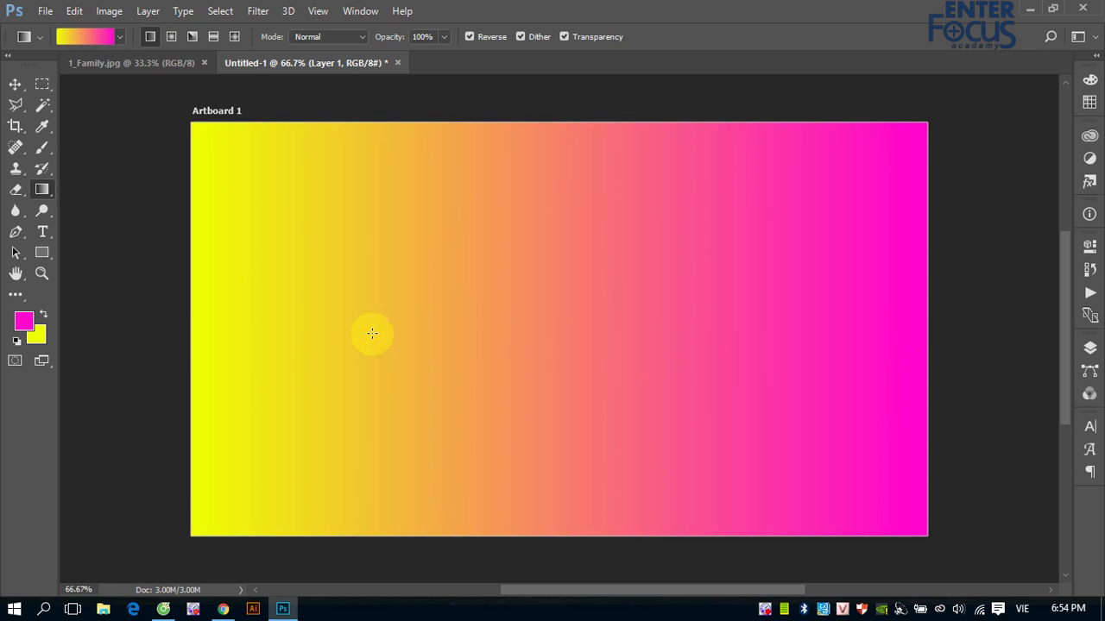
left_click(396, 62)
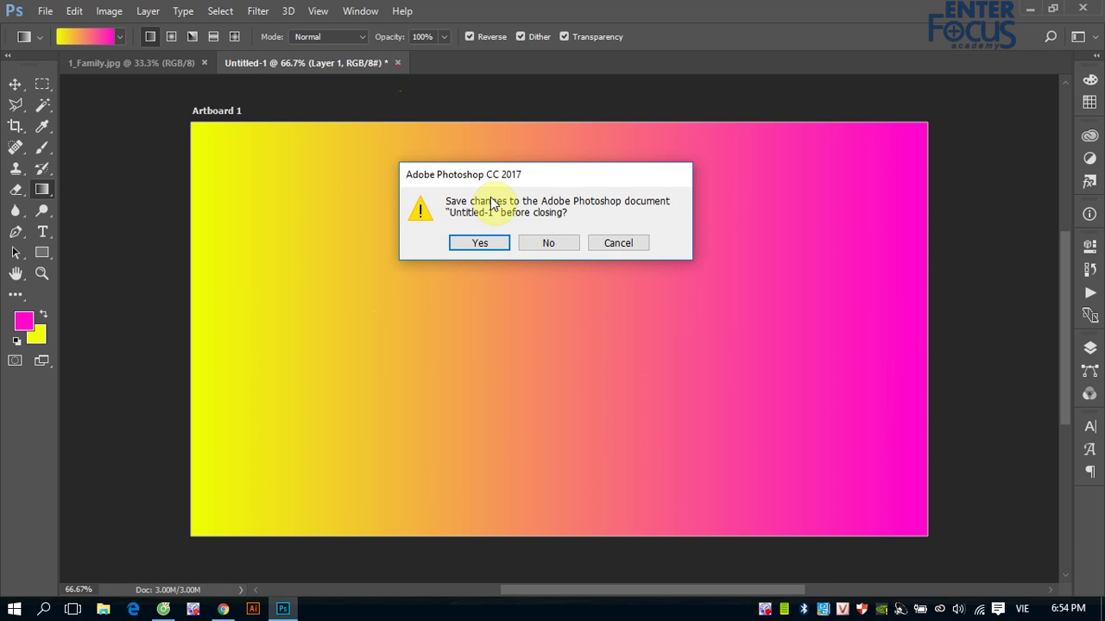
left_click(545, 242)
- Create a new Web-preset document and fill it with a left-to-right linear yellow-to-magenta gradient
left_click(44, 11)
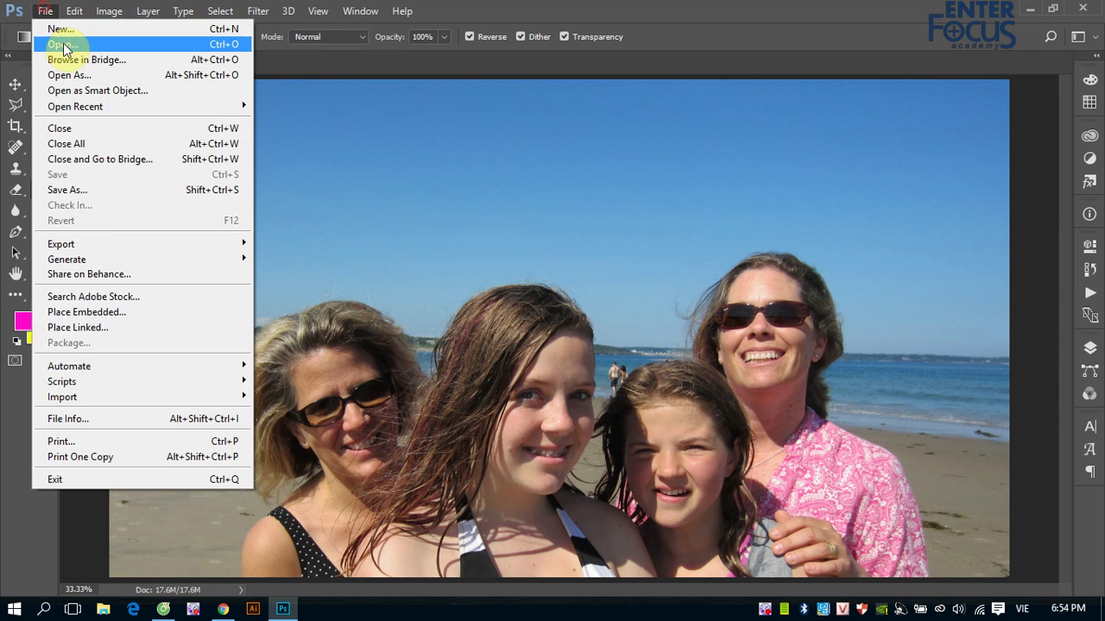
left_click(60, 29)
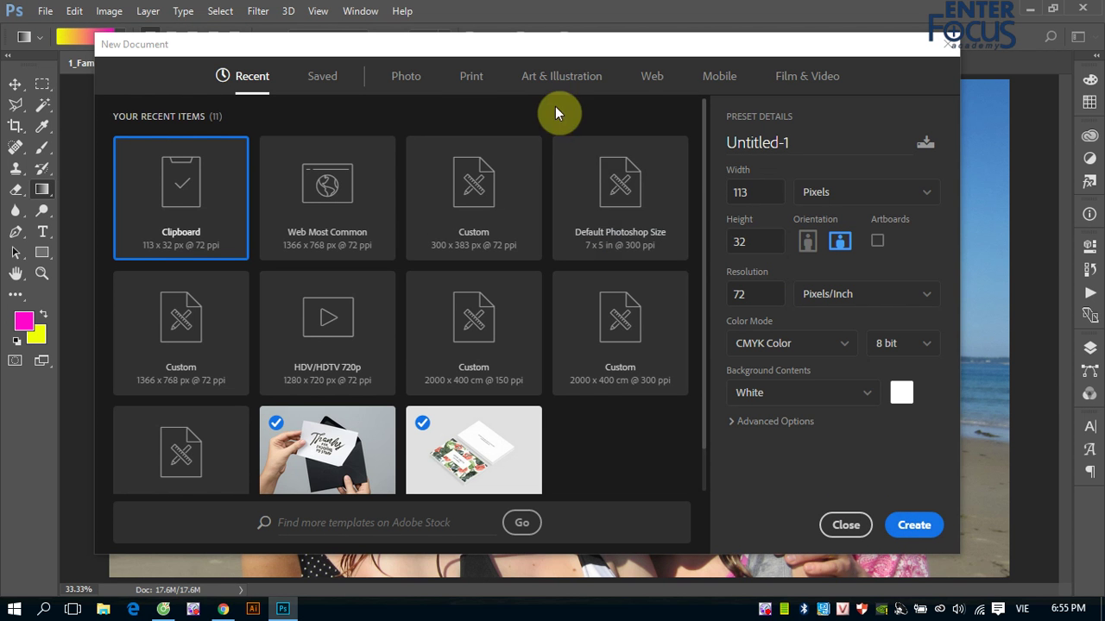
left_click(652, 80)
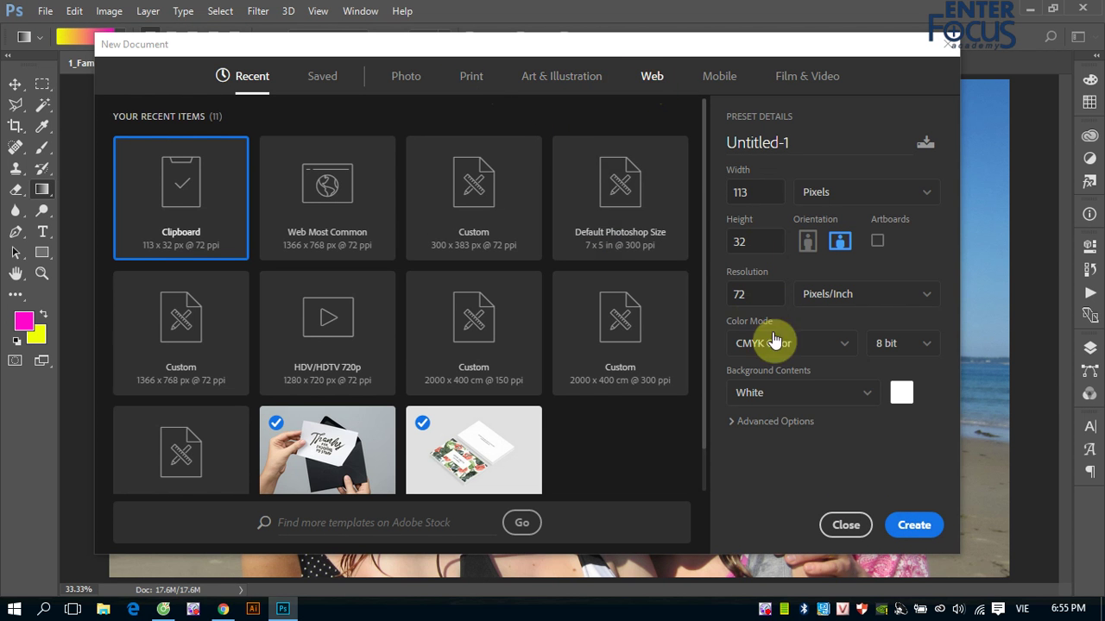
key("Return")
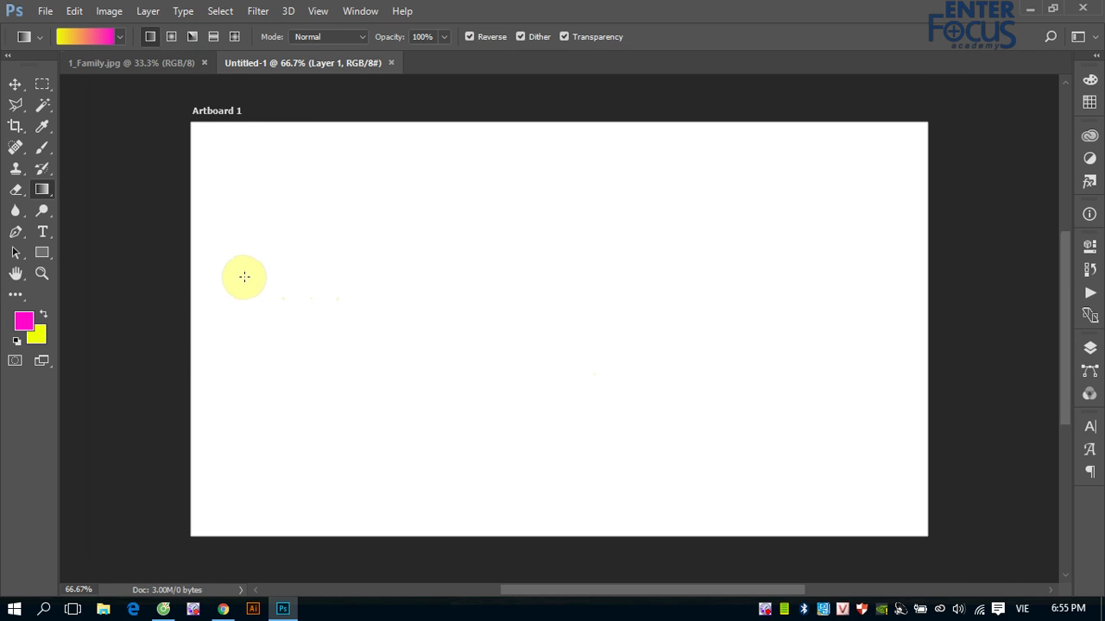
left_click_drag(191, 307, 923, 298)
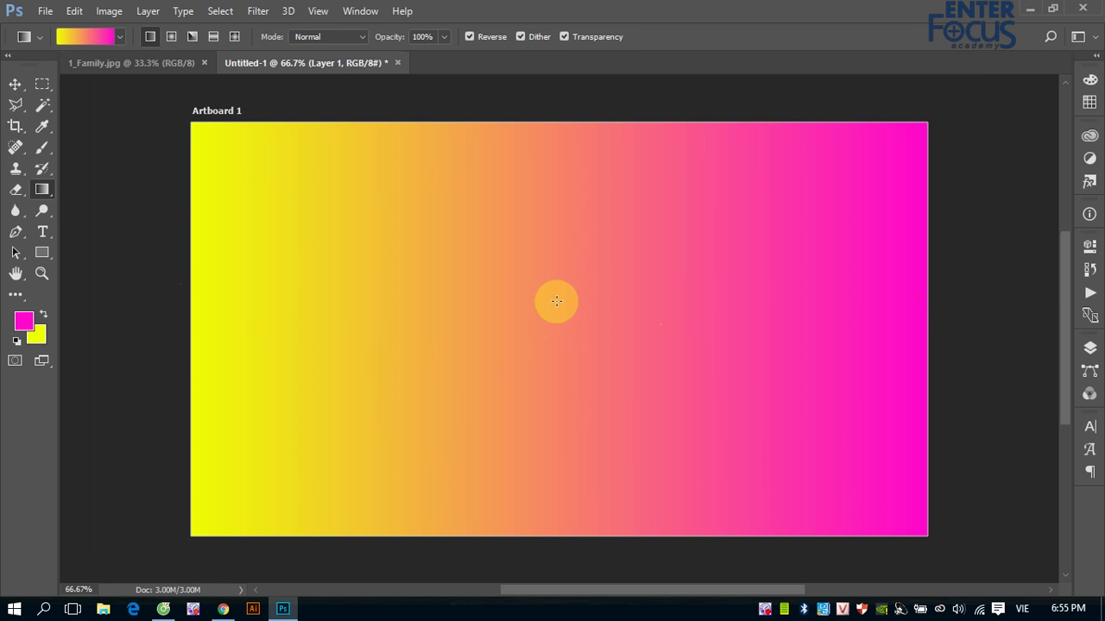
- Set gradient Smoothness to 1% and redraw the linear gradient from the artboard's left edge
left_click(85, 38)
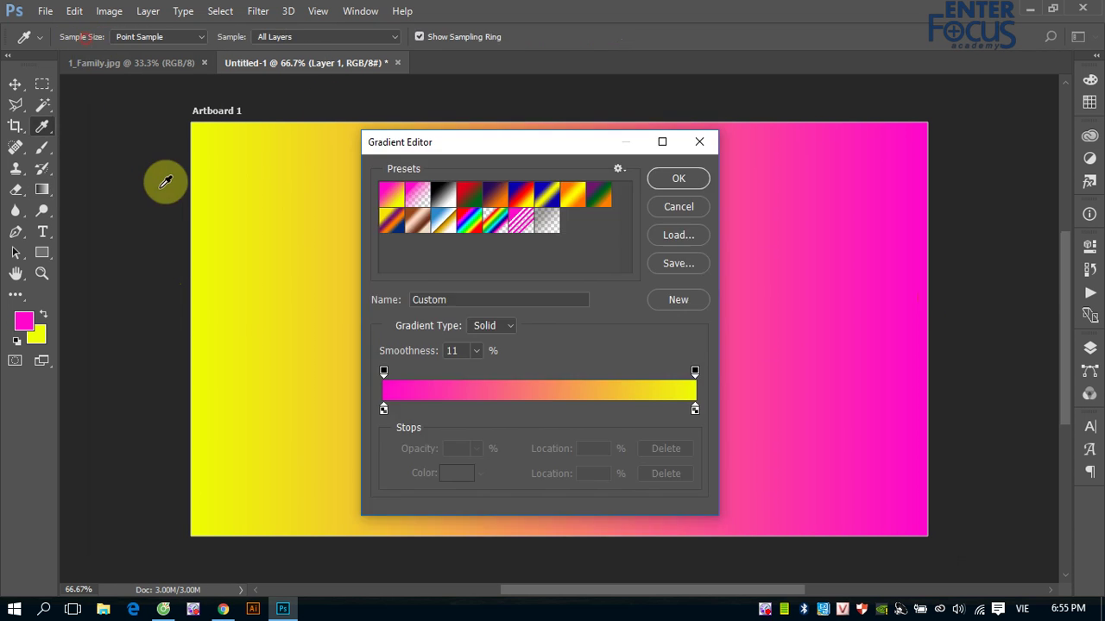
left_click(477, 351)
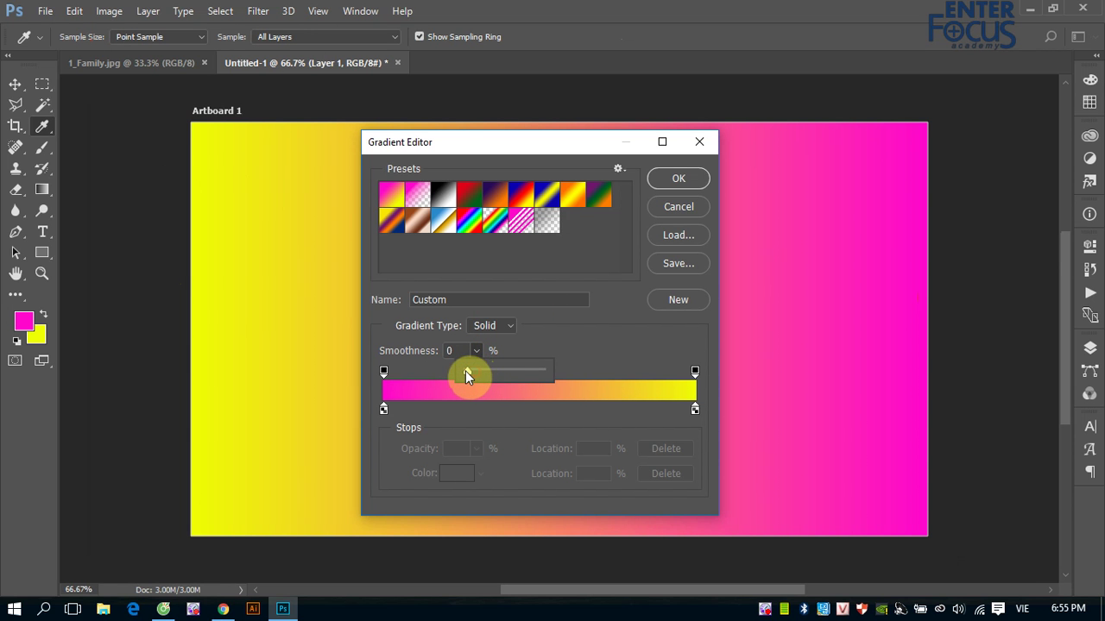
left_click(682, 181)
left_click_drag(198, 312, 863, 316)
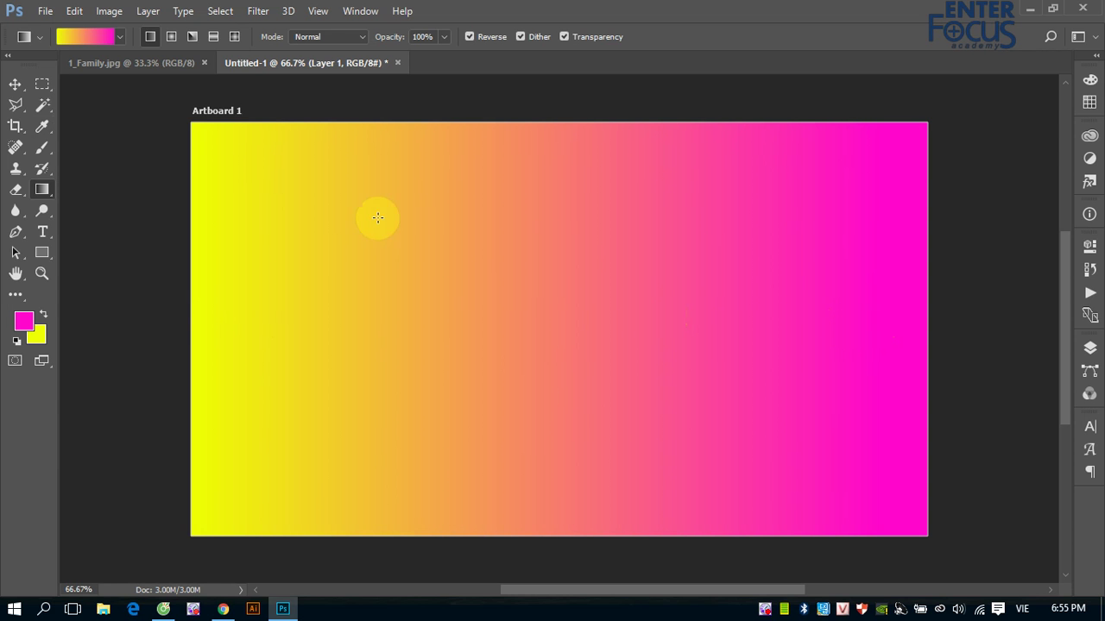
- Open the Gradient Editor for the current magenta-to-yellow gradient from the options bar swatch
left_click(120, 37)
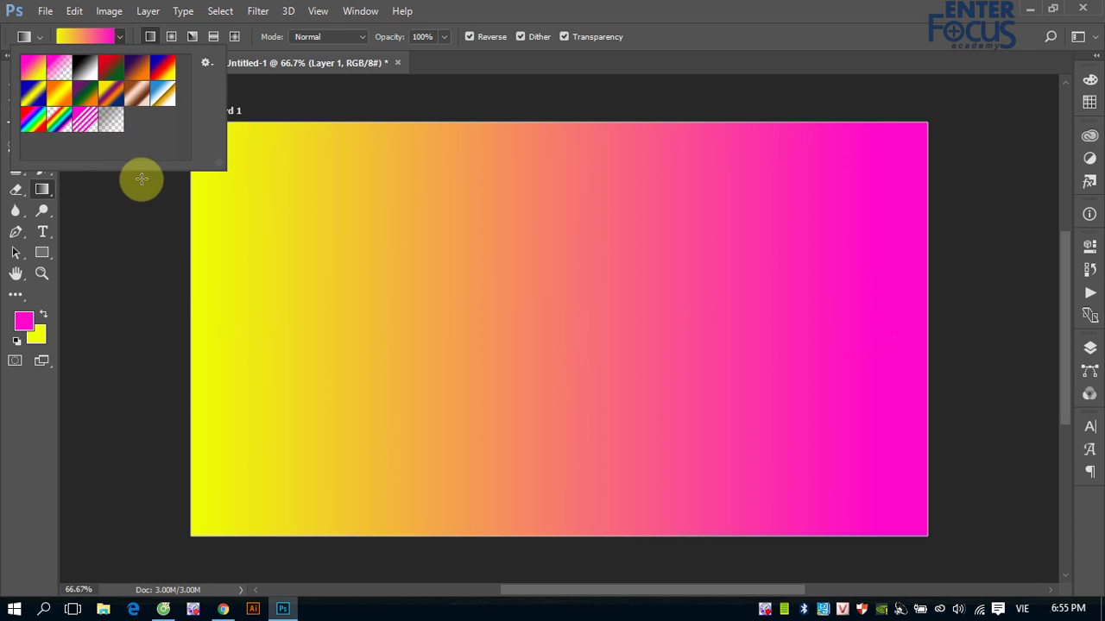
left_click(87, 37)
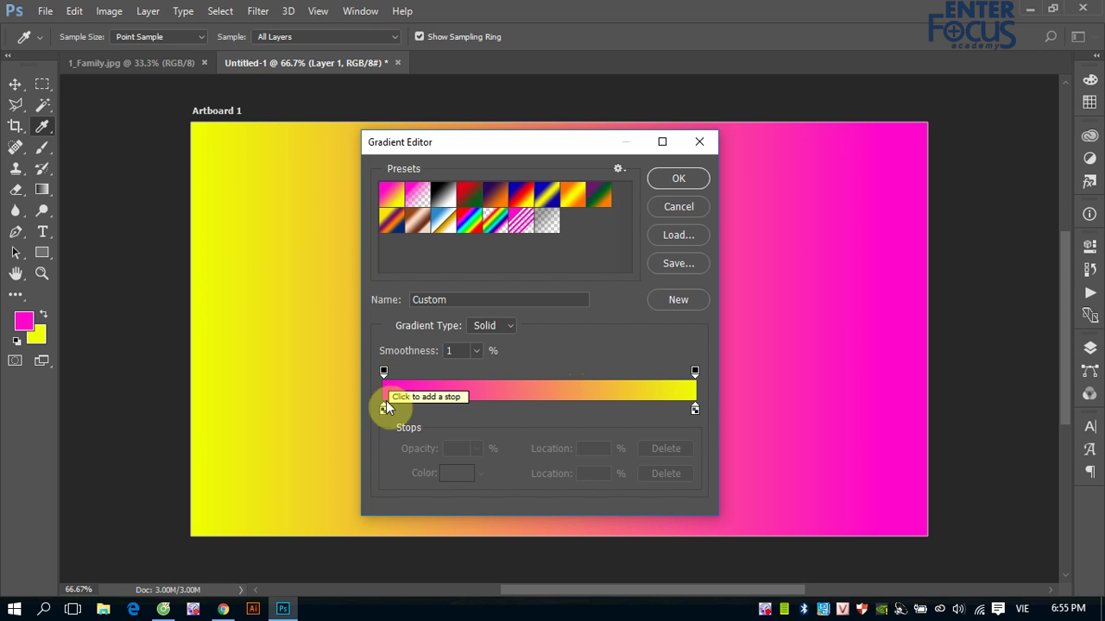
- Set the gradient's left colour stop to bright green
left_click(382, 407)
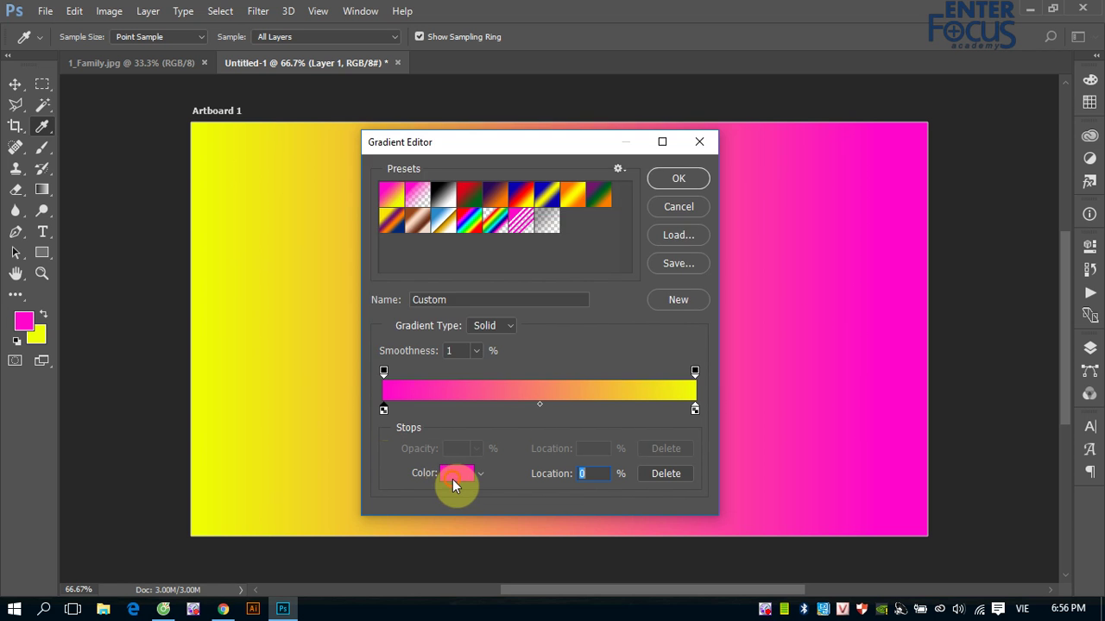
left_click(453, 477)
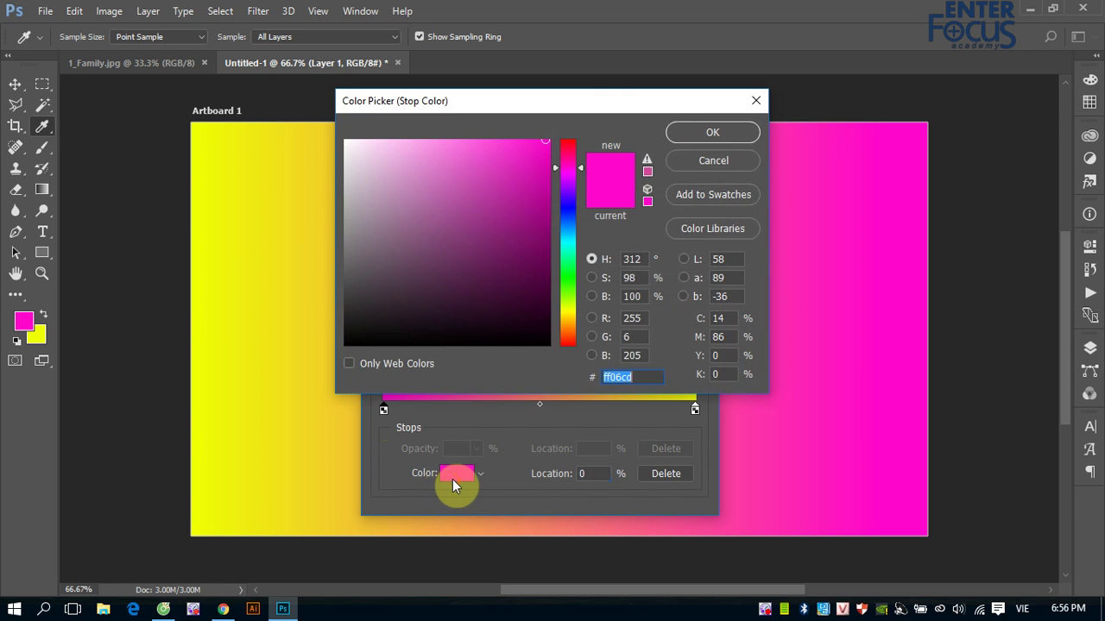
left_click(570, 278)
left_click(701, 136)
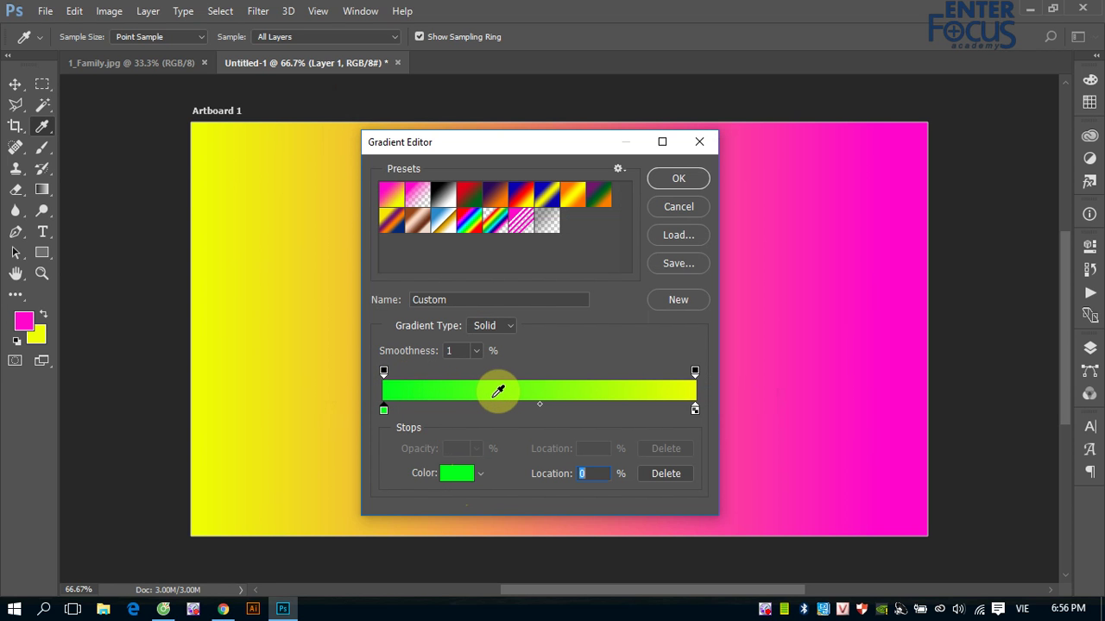
- Set the right-hand colour stop to blue 0903fe
left_click(694, 410)
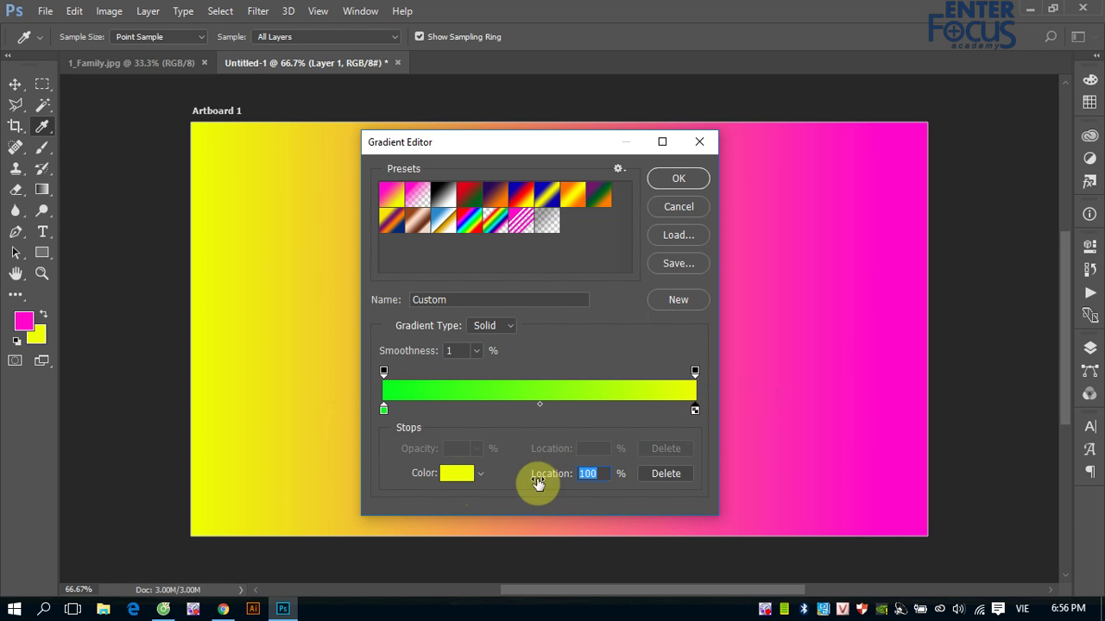
left_click(456, 473)
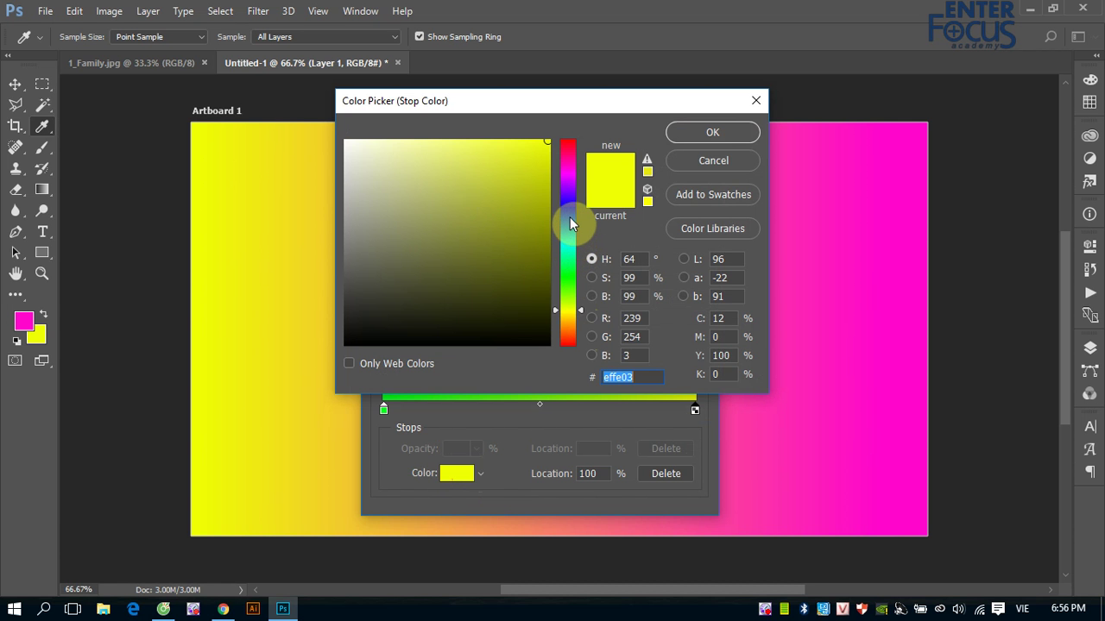
left_click(570, 208)
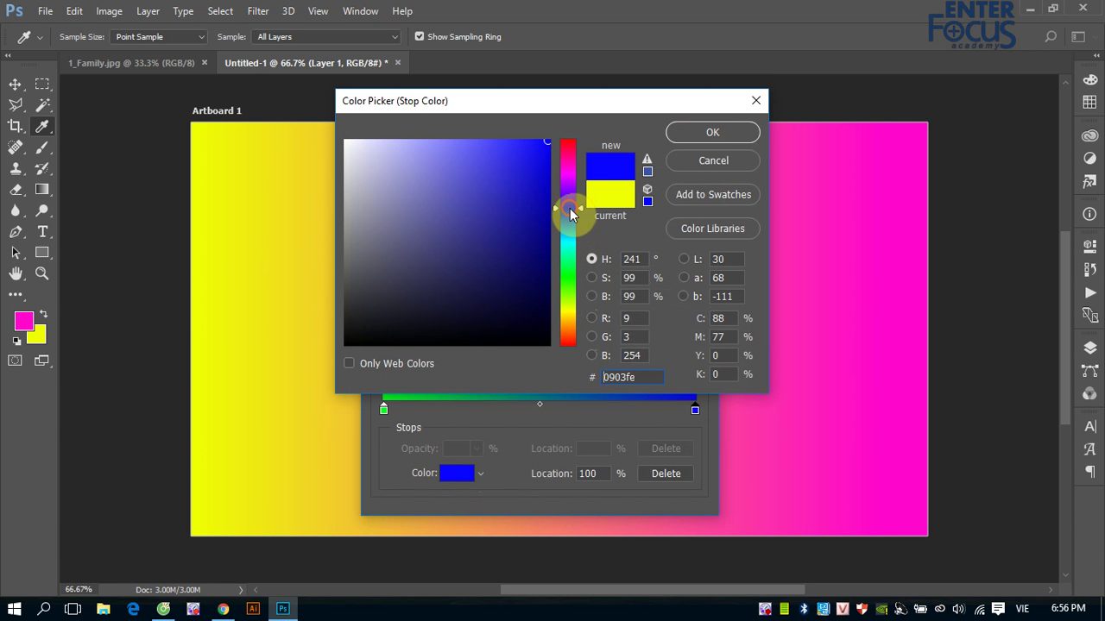
left_click(712, 132)
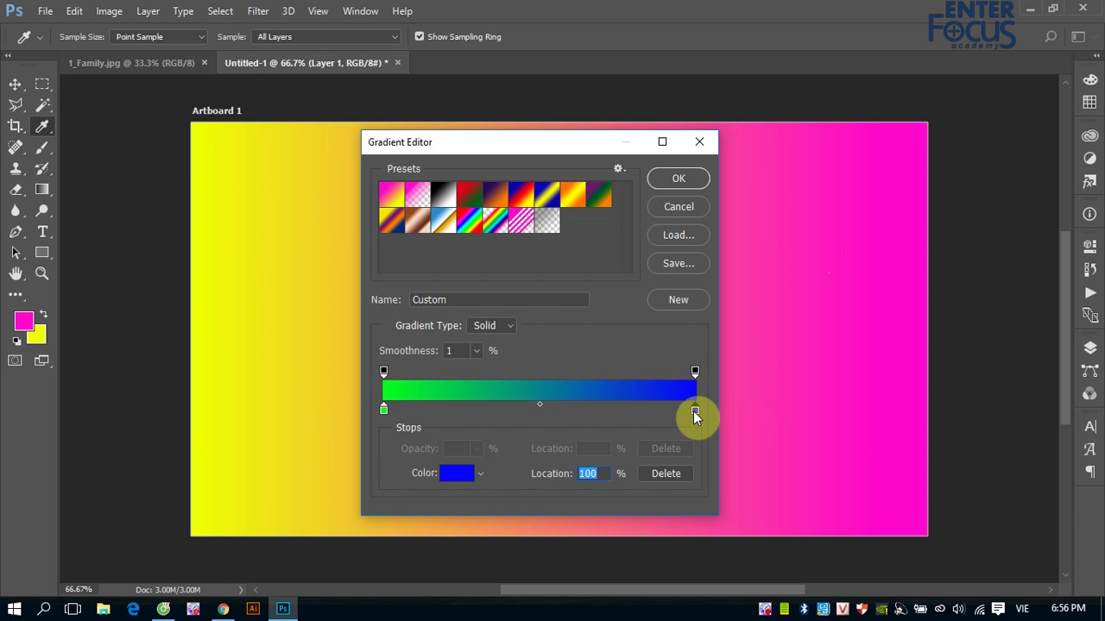
- Move the green-to-blue colour midpoint left to the 25% location
left_click(384, 412)
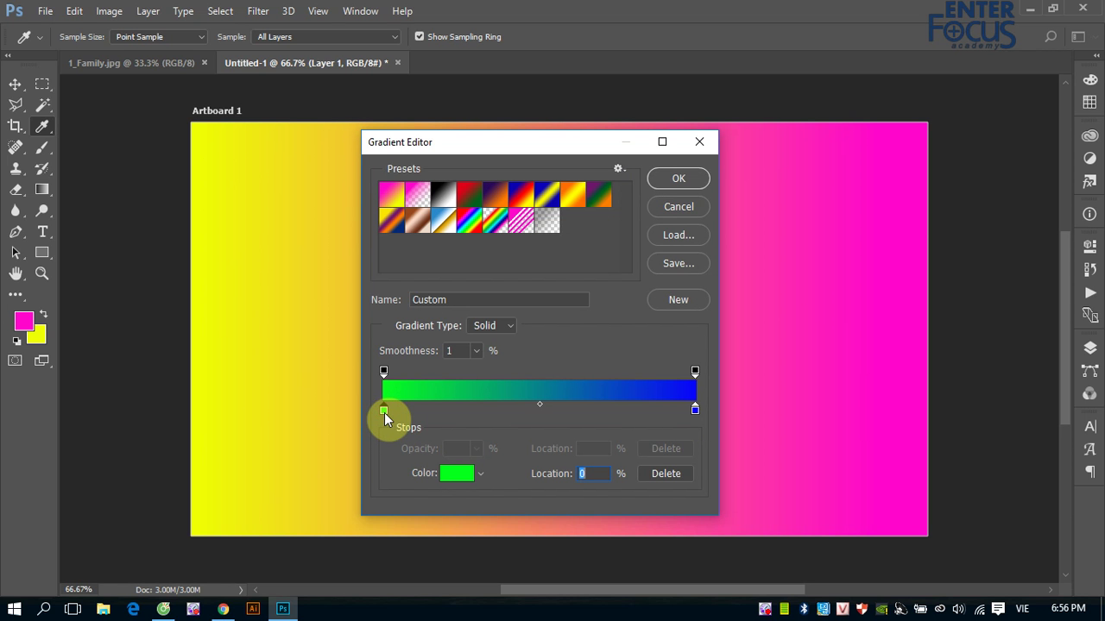
left_click(695, 410)
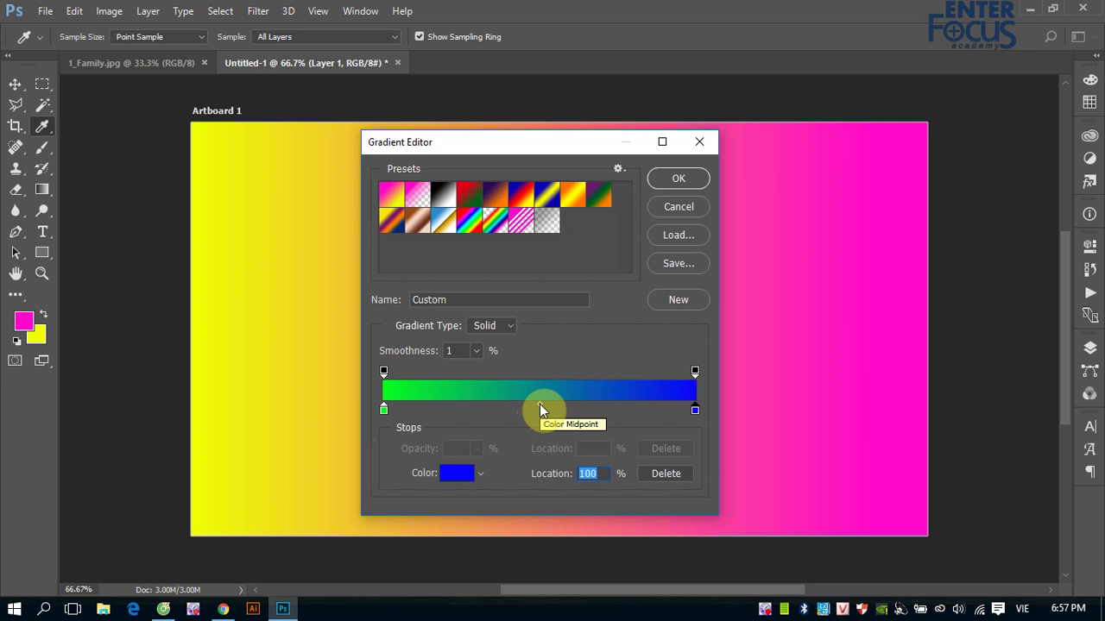
left_click(541, 408)
left_click_drag(540, 404, 462, 404)
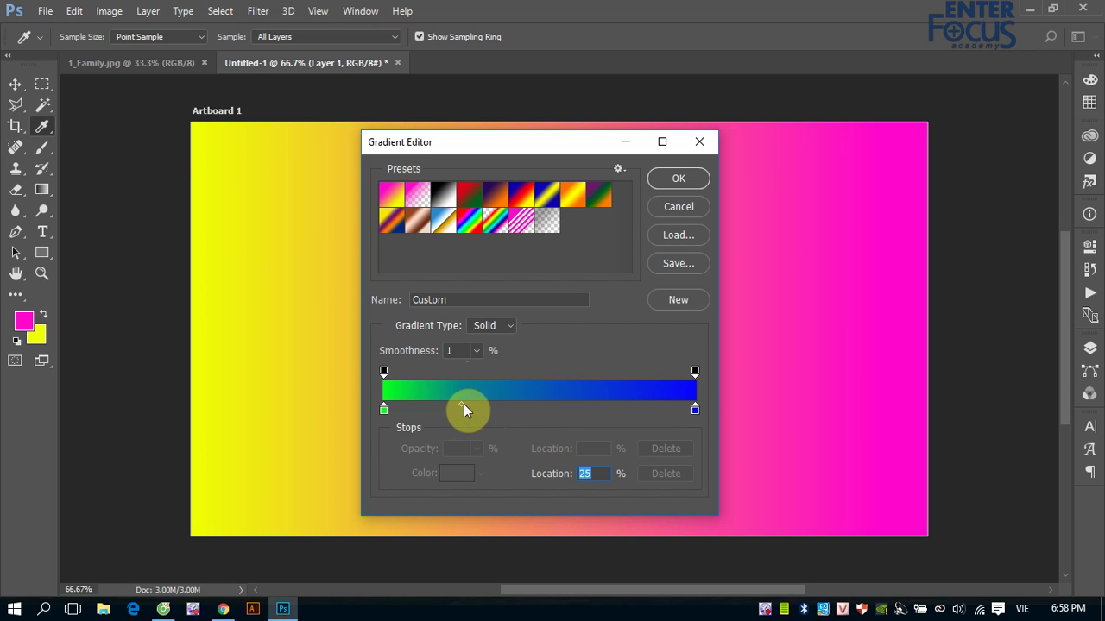
- Return the midpoint to about 48% and add an extra green colour stop at 22%
left_click_drag(460, 411, 536, 411)
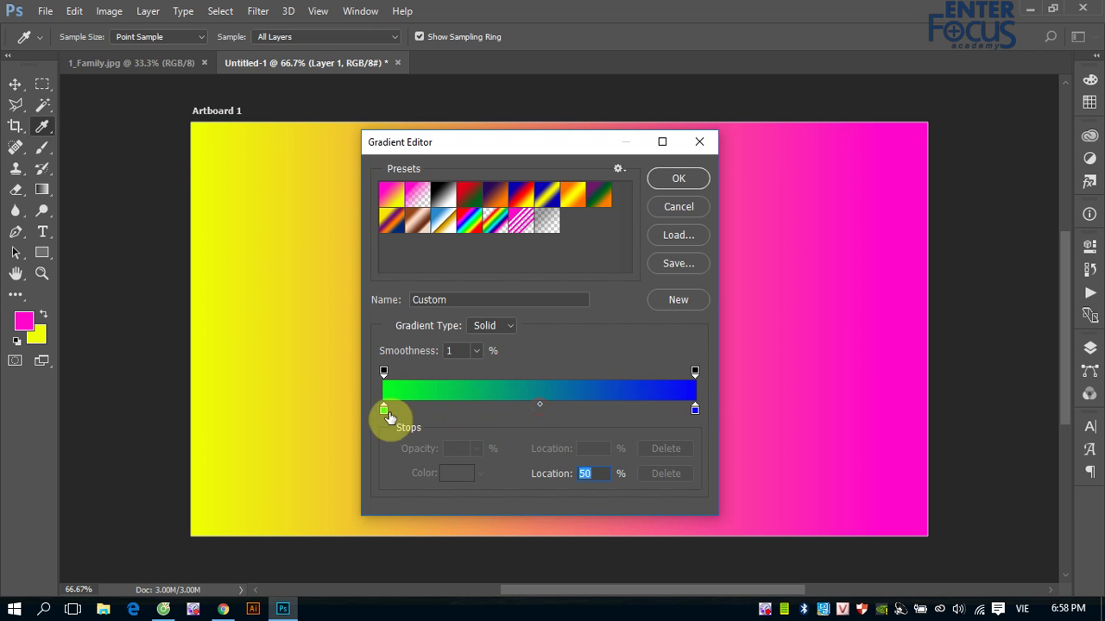
left_click_drag(385, 410, 454, 412)
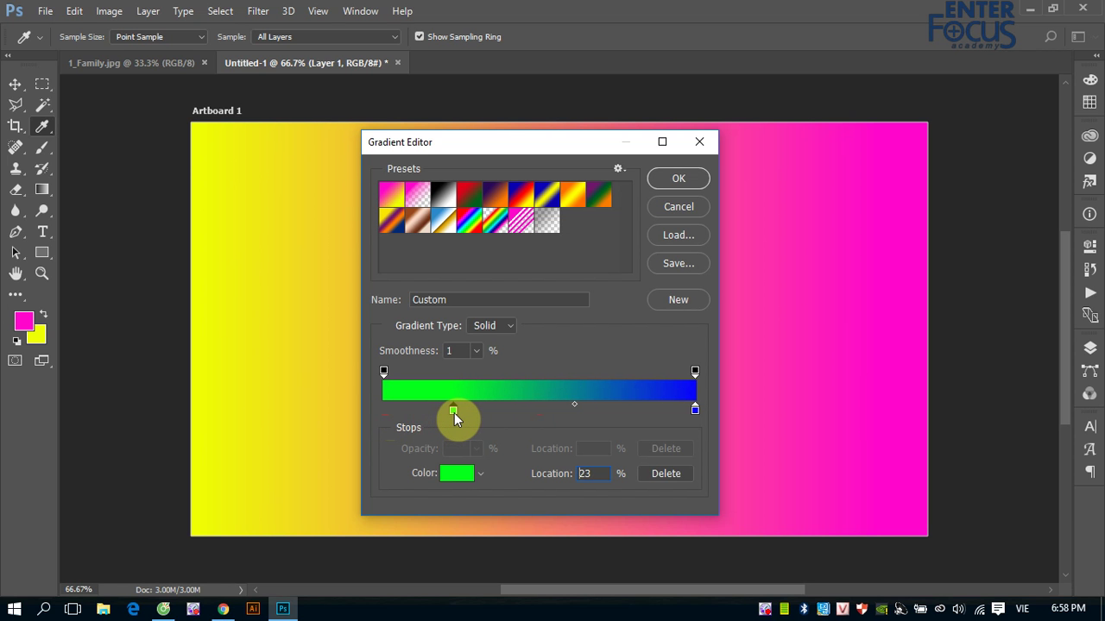
left_click_drag(454, 412, 455, 412)
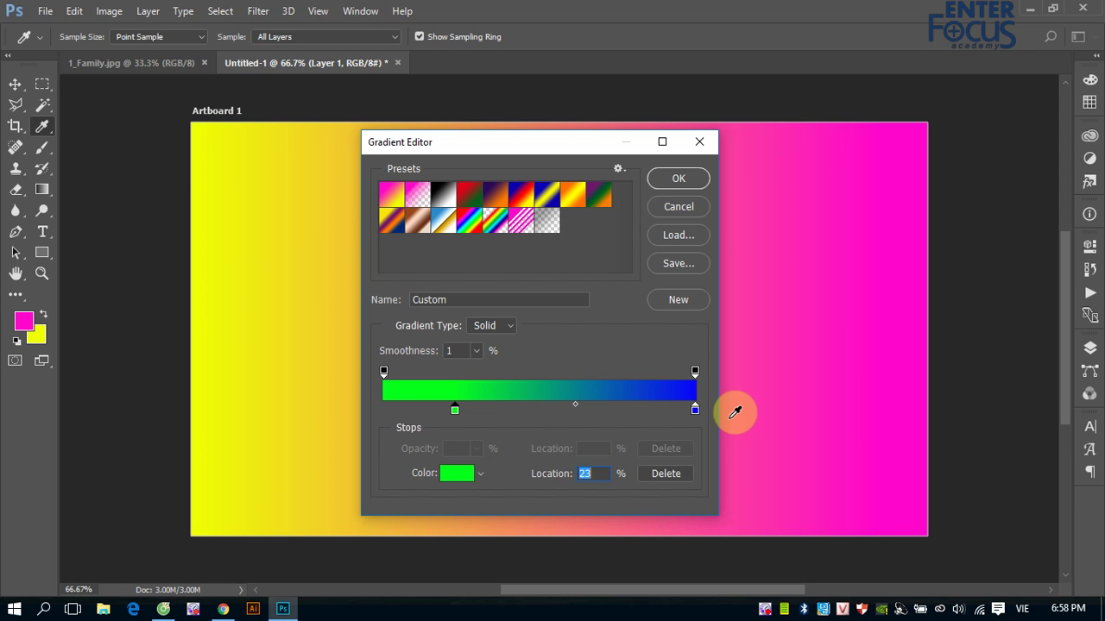
left_click_drag(455, 411, 380, 413)
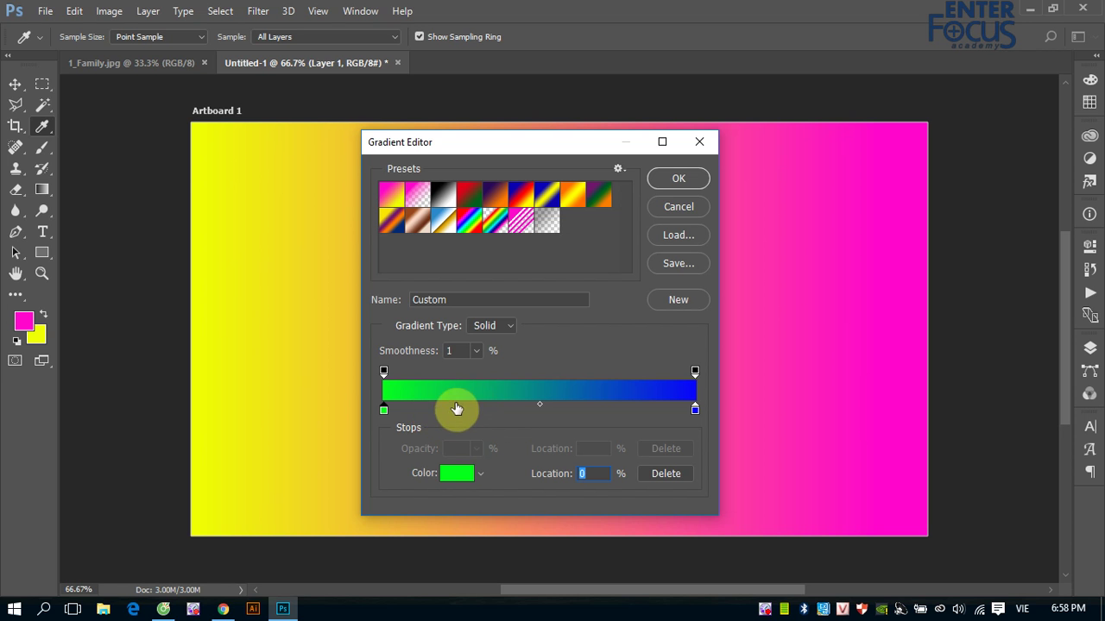
left_click(453, 409)
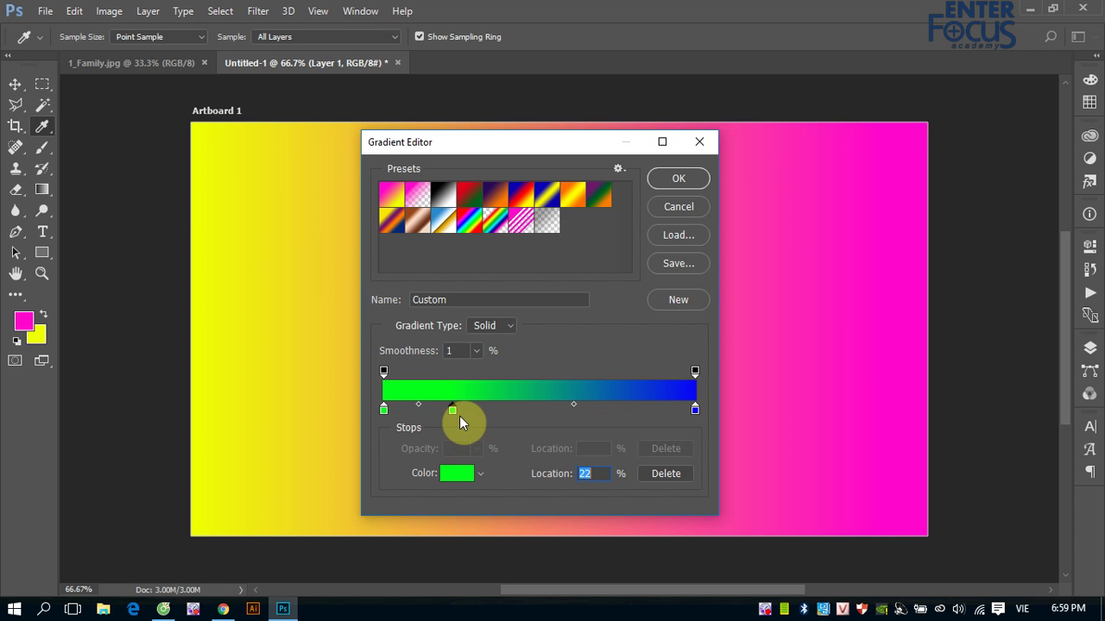
- Change the 22% colour stop to a near-black dark green
left_click(456, 476)
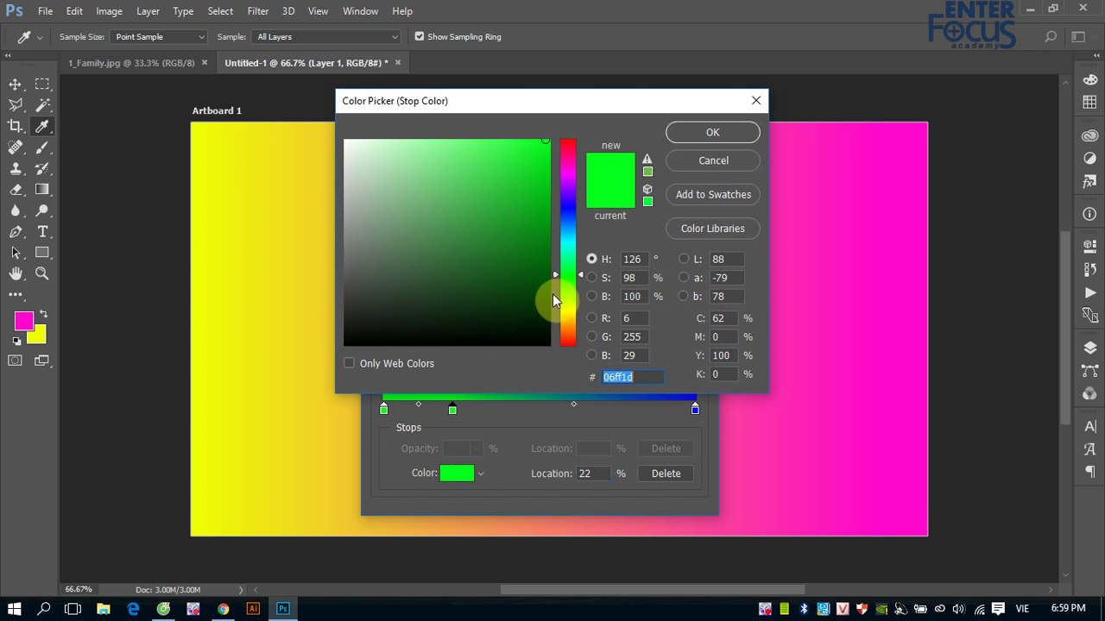
left_click(537, 313)
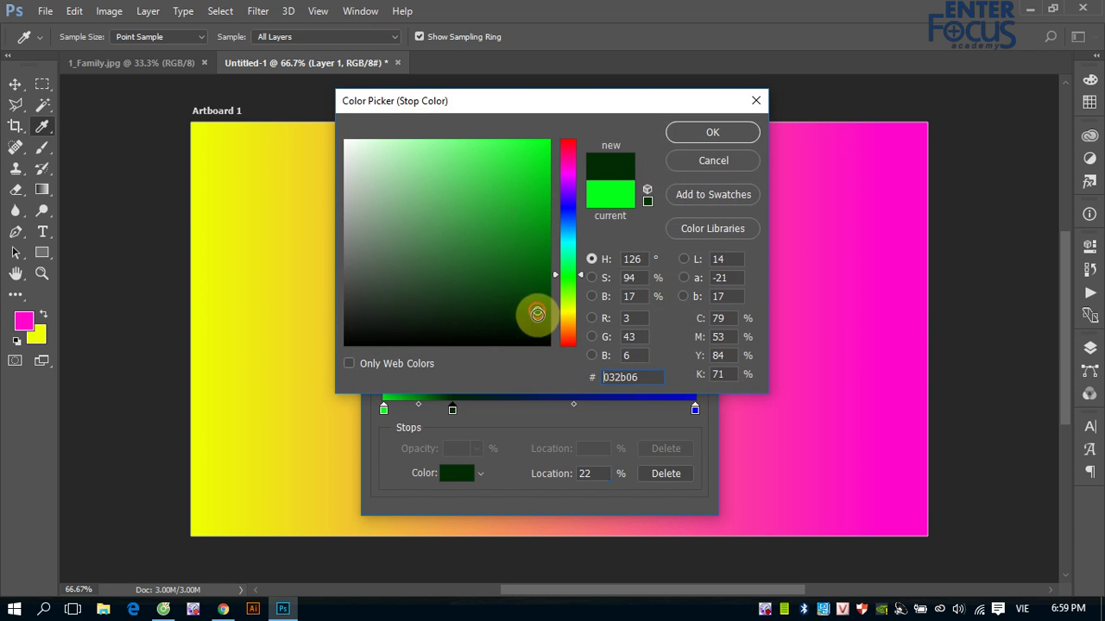
left_click(714, 135)
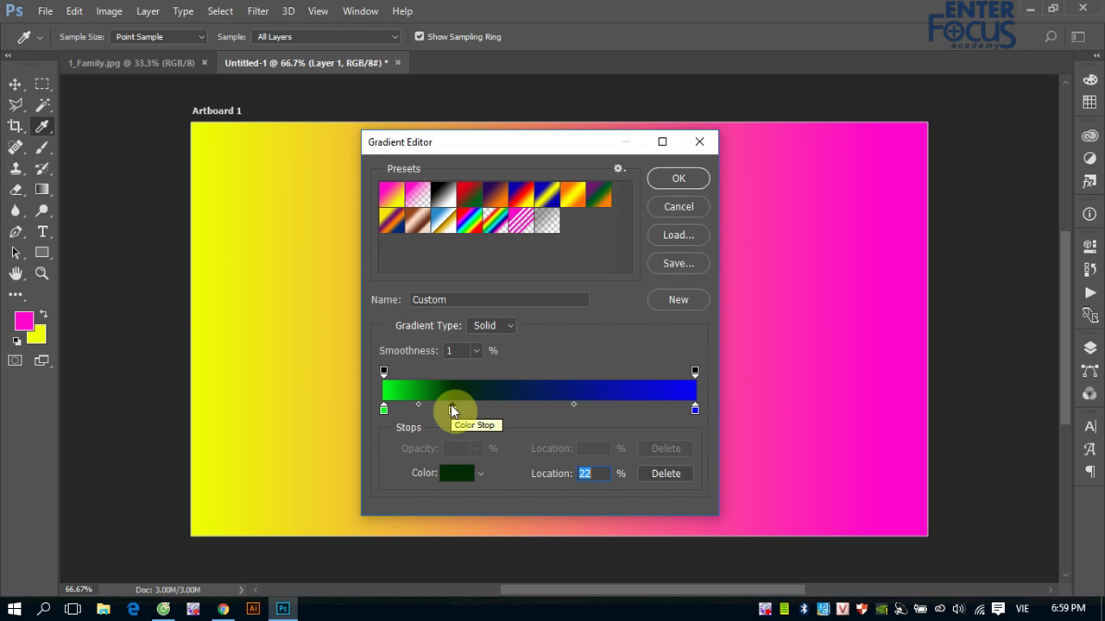
- Add a bright magenta colour stop at 74% of the gradient
left_click(613, 411)
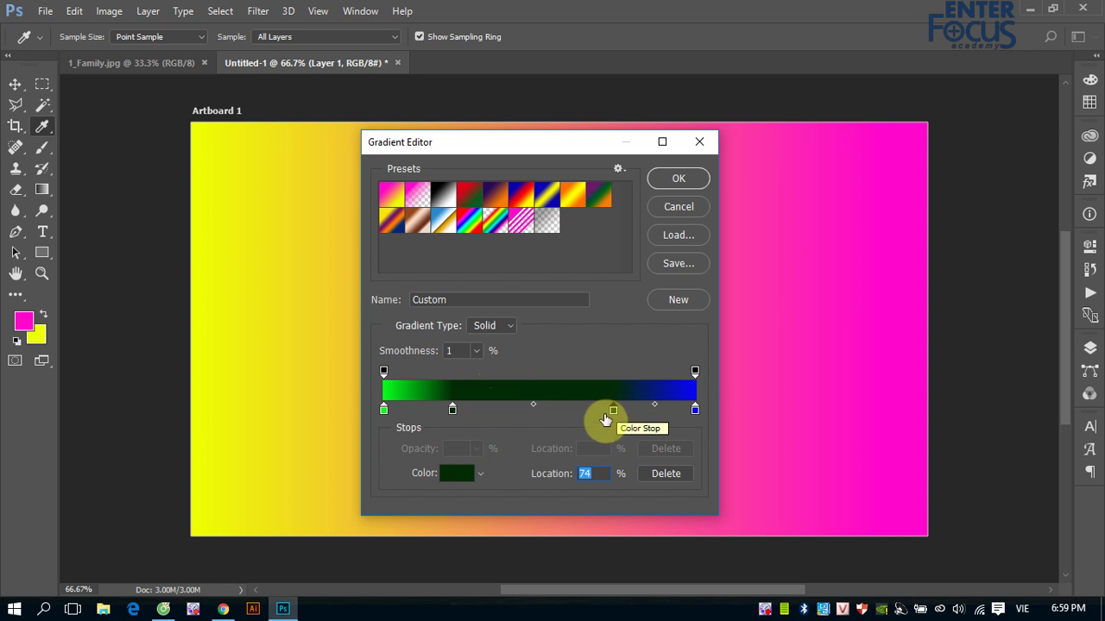
left_click(463, 478)
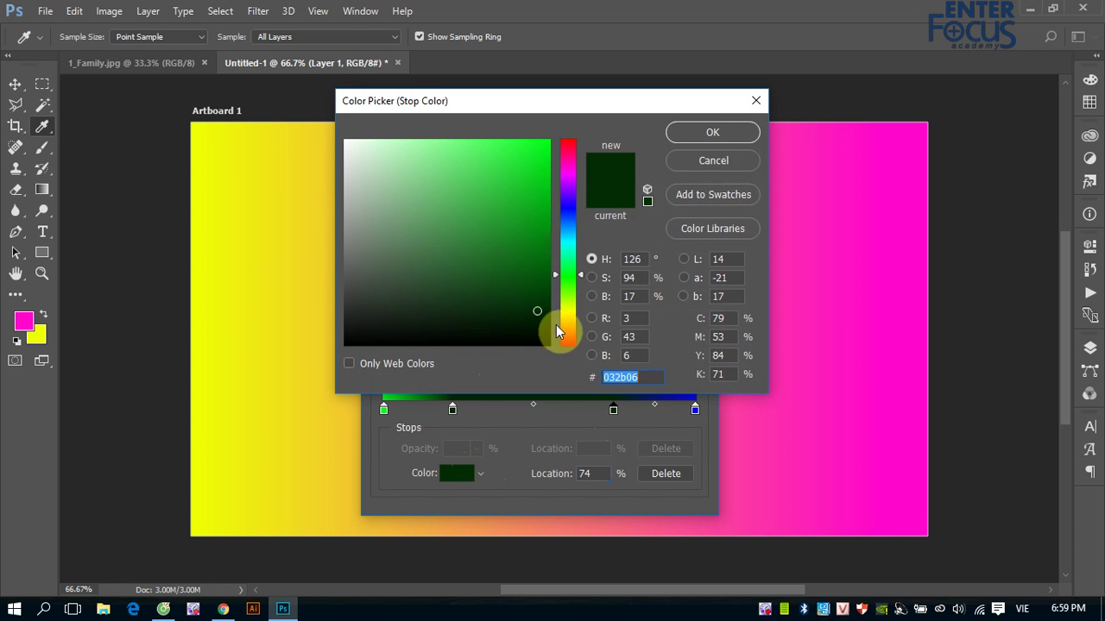
left_click(566, 166)
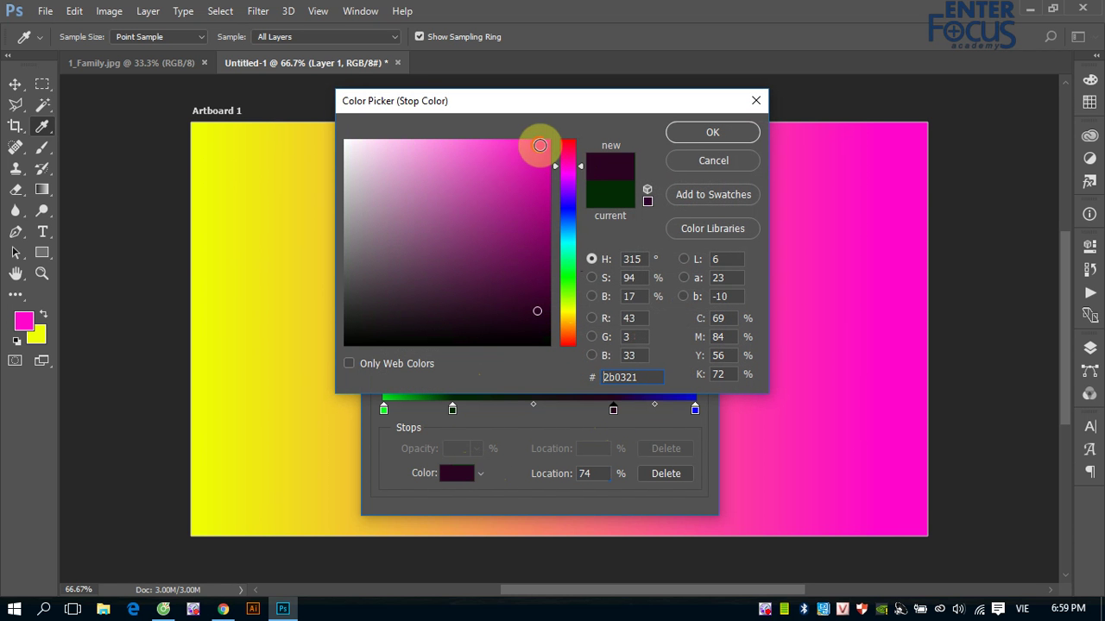
left_click(536, 150)
left_click(686, 133)
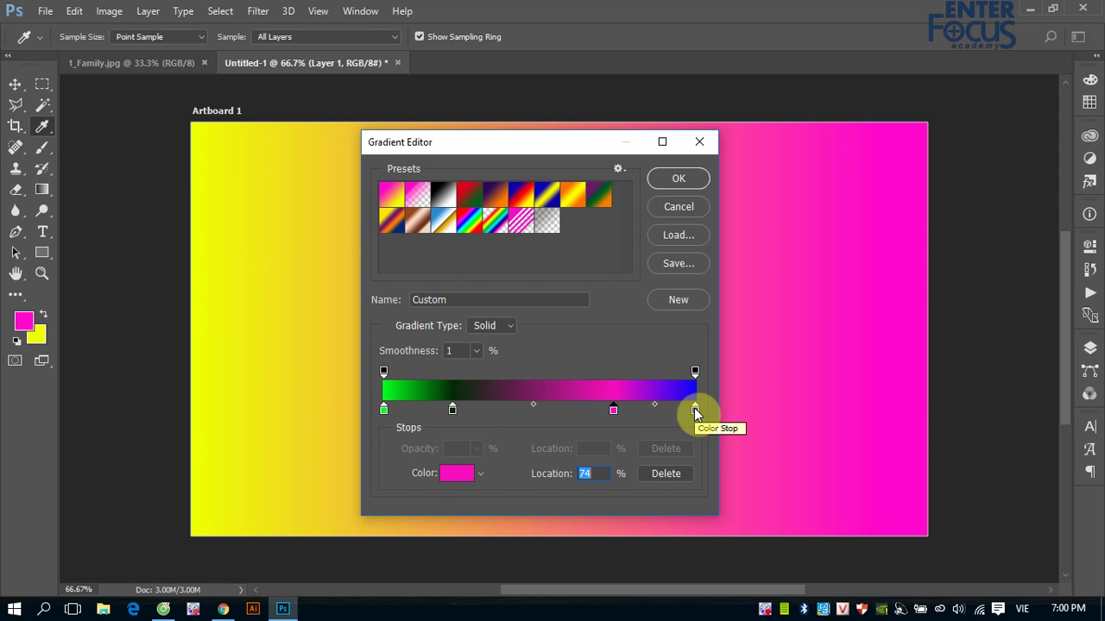
- Move the dark stop to 25% and the magenta stop to 75%
left_click(450, 412)
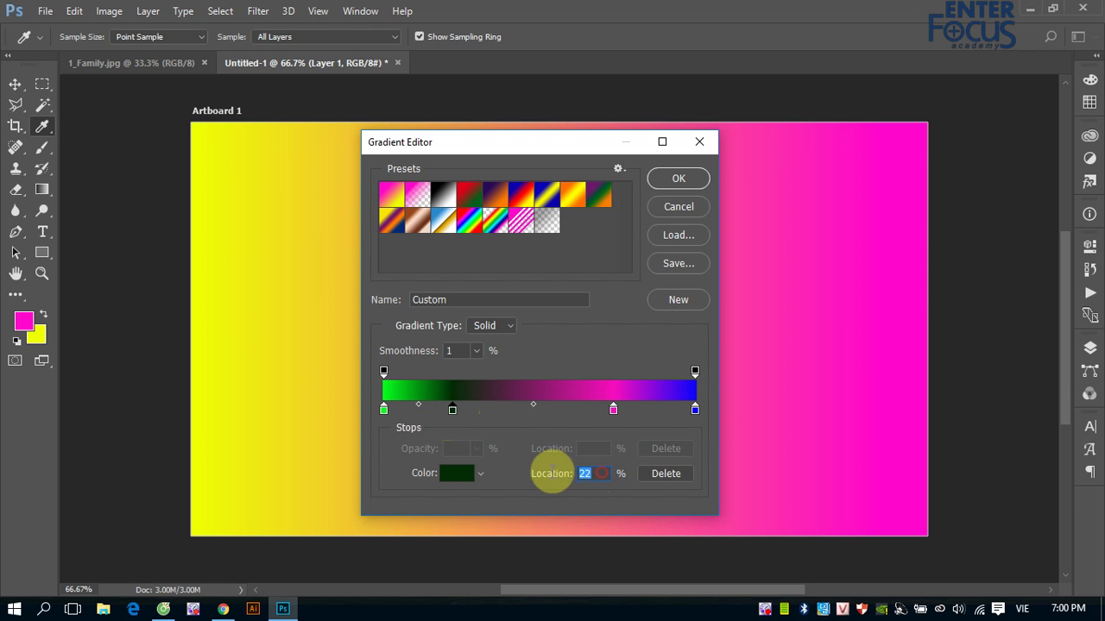
type("25")
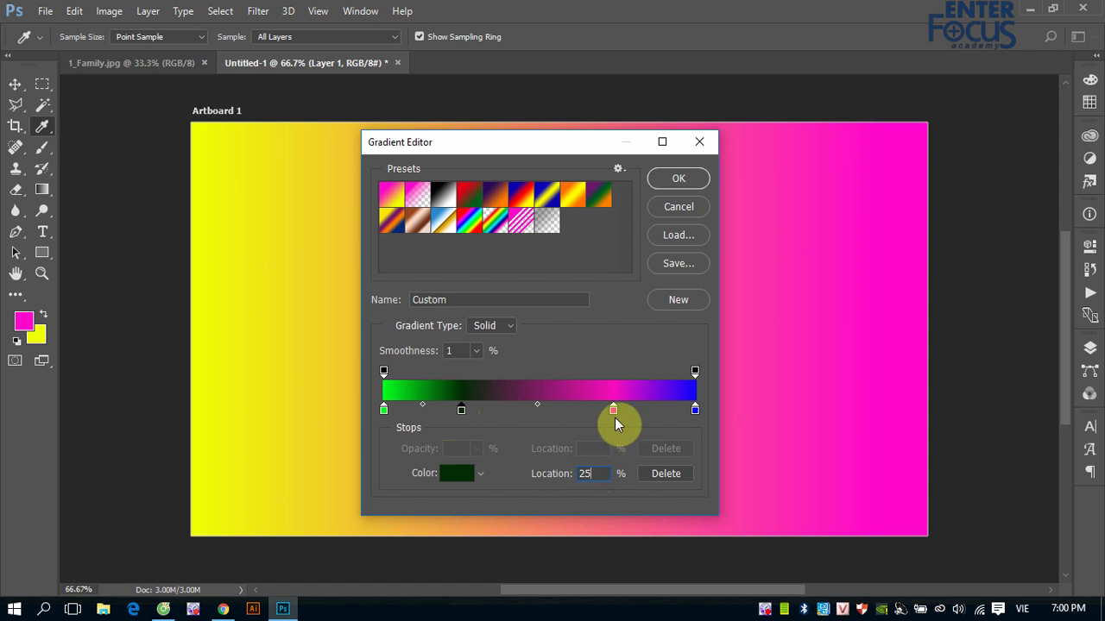
left_click(613, 410)
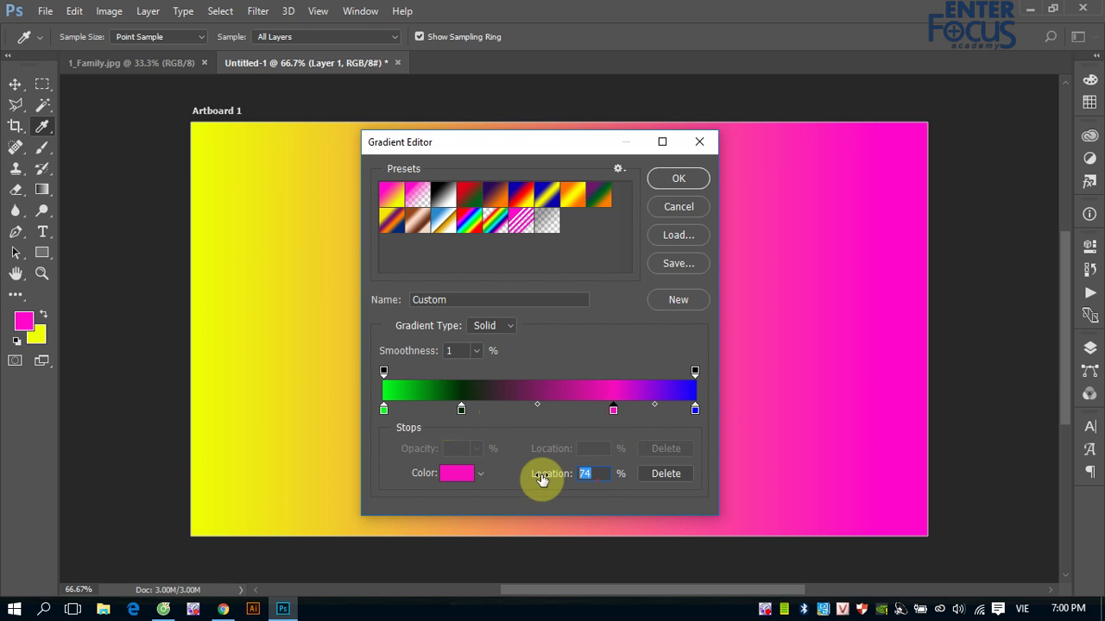
type("75")
- Add a yellow colour stop at 50%, then select the dark stop at 25%
left_click(538, 412)
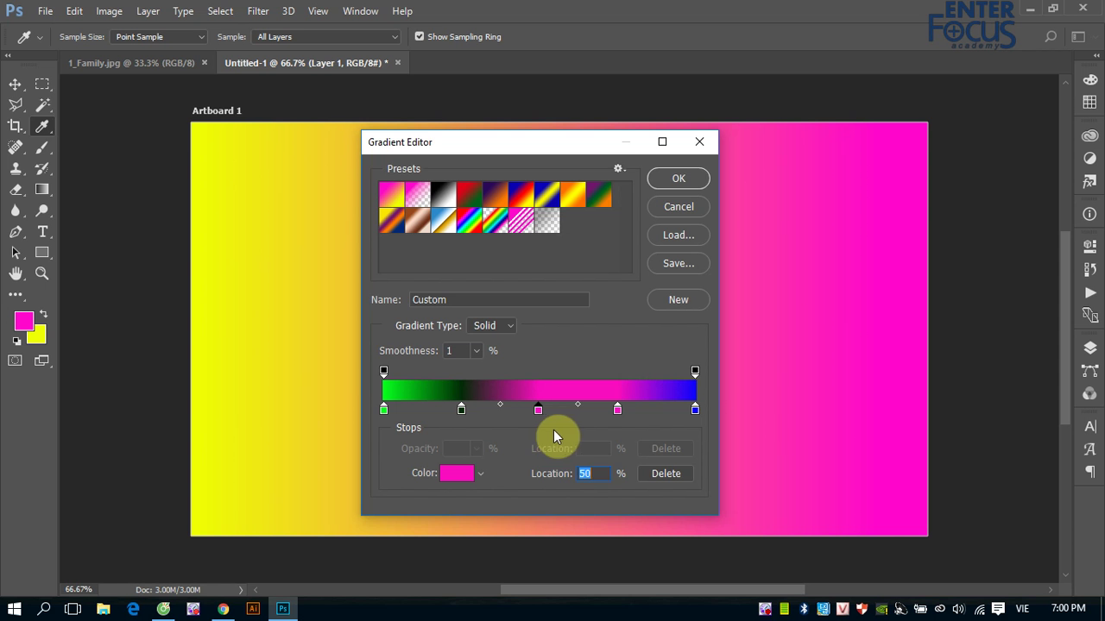
left_click(459, 477)
left_click(569, 310)
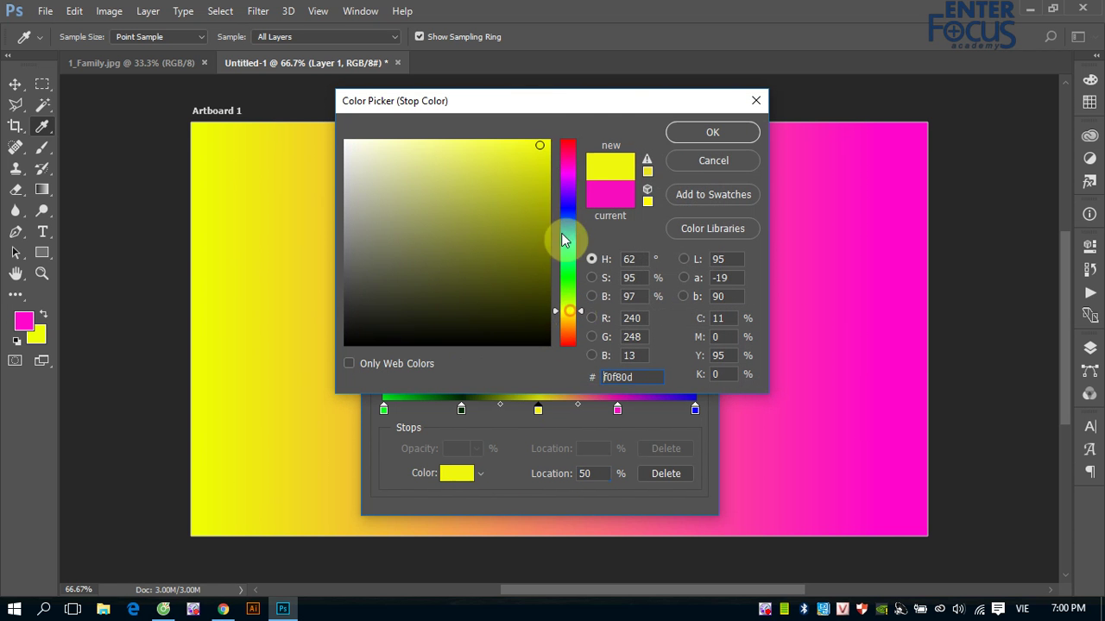
left_click(712, 134)
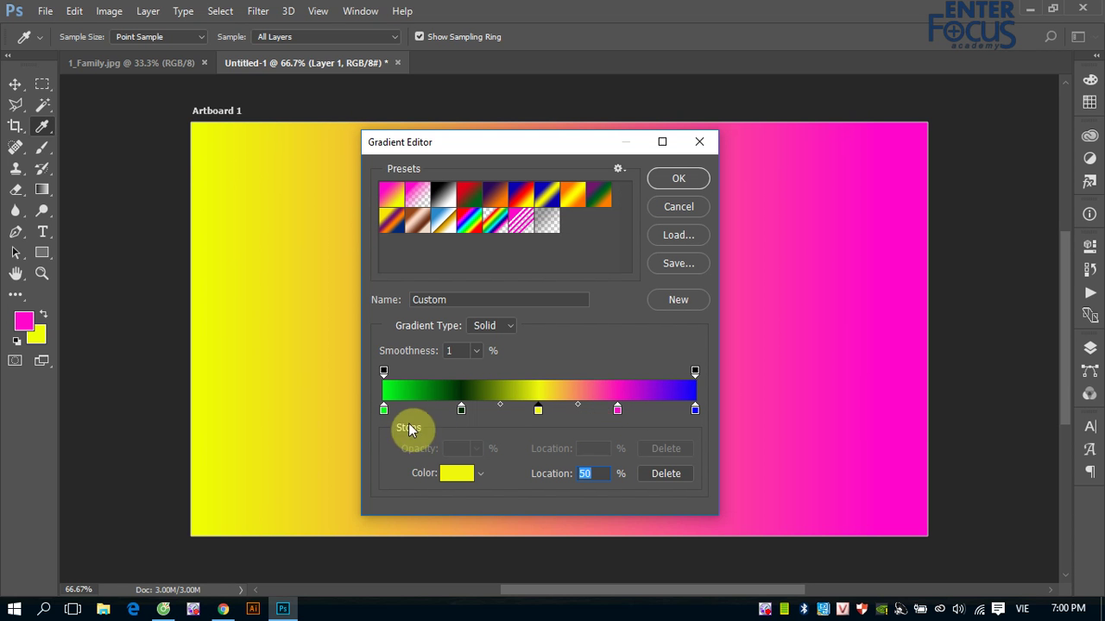
left_click(460, 409)
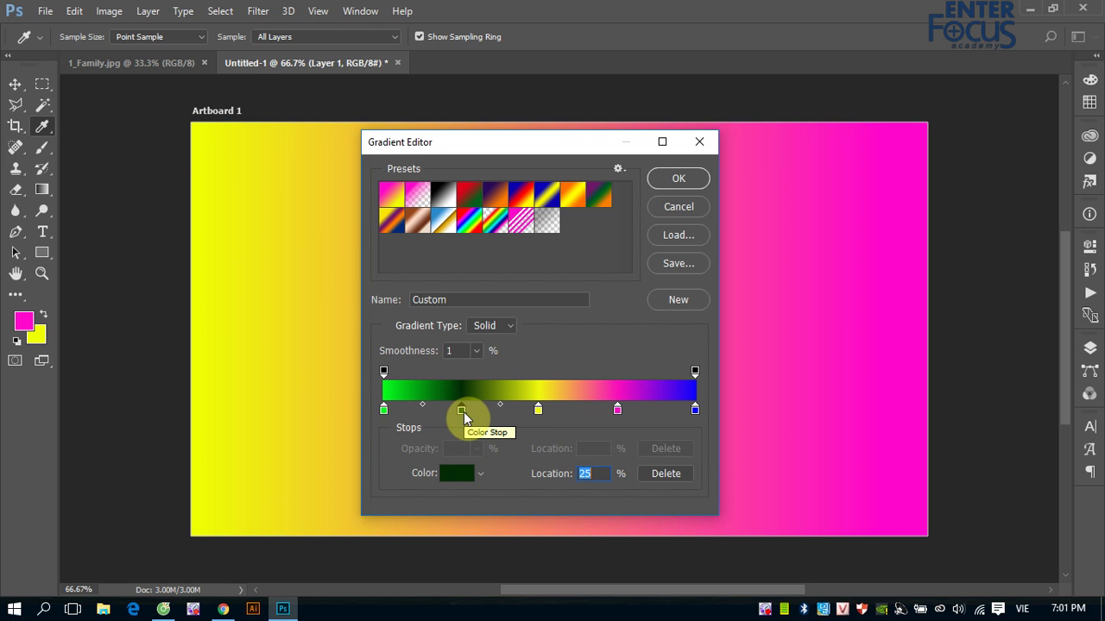
- Delete the dark and pink stops, leaving green, yellow and blue, and set Smoothness to 100%
left_click(665, 474)
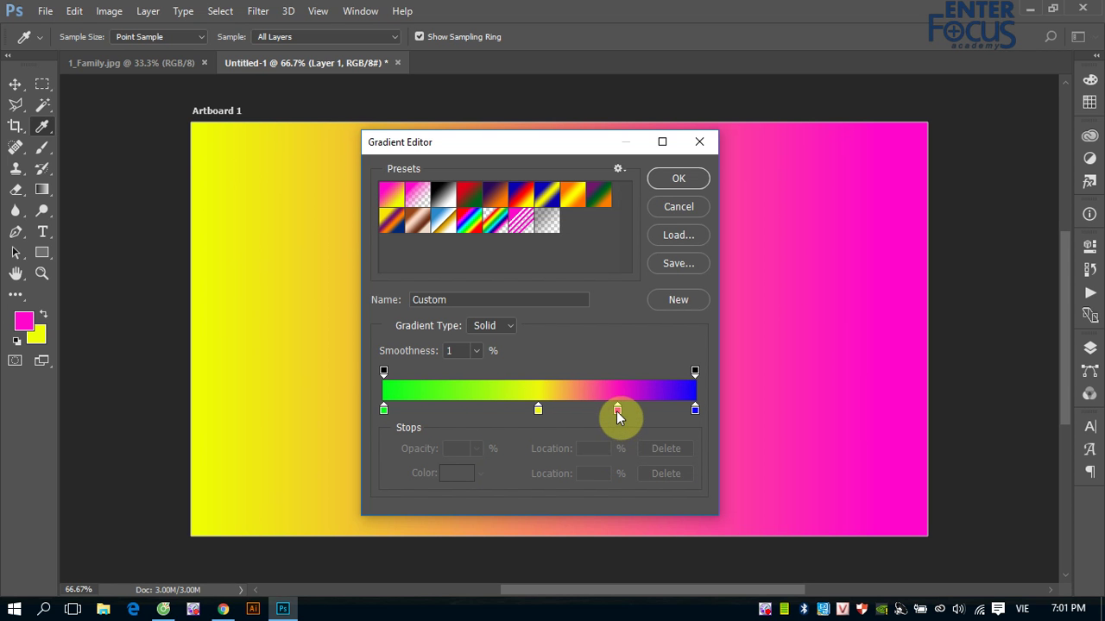
left_click_drag(617, 412, 621, 434)
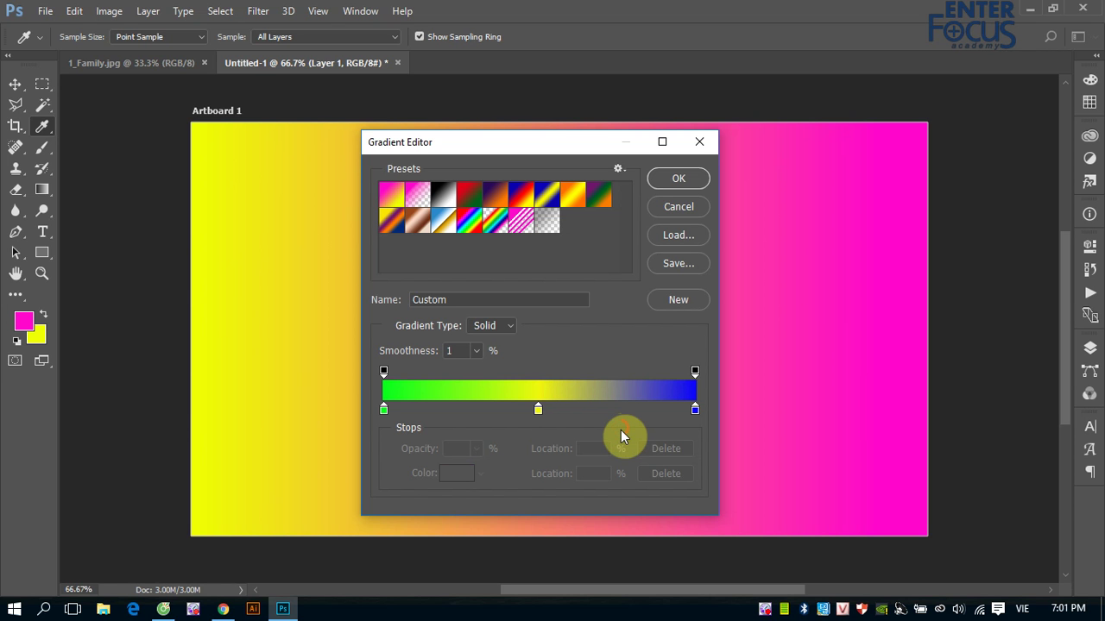
left_click(619, 409)
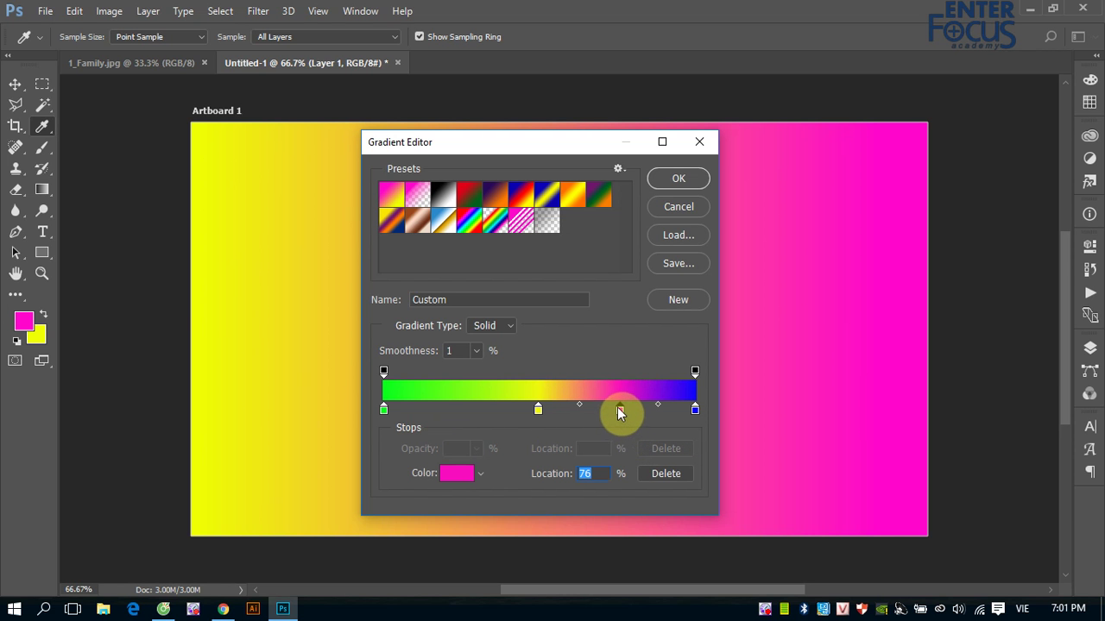
left_click_drag(620, 411, 622, 431)
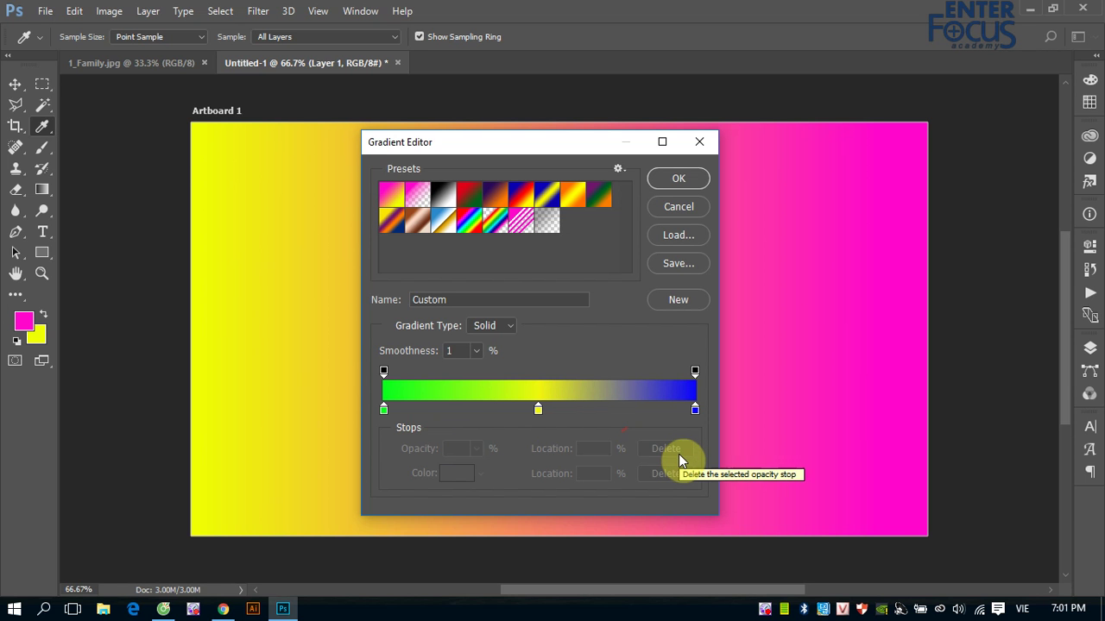
left_click(615, 410)
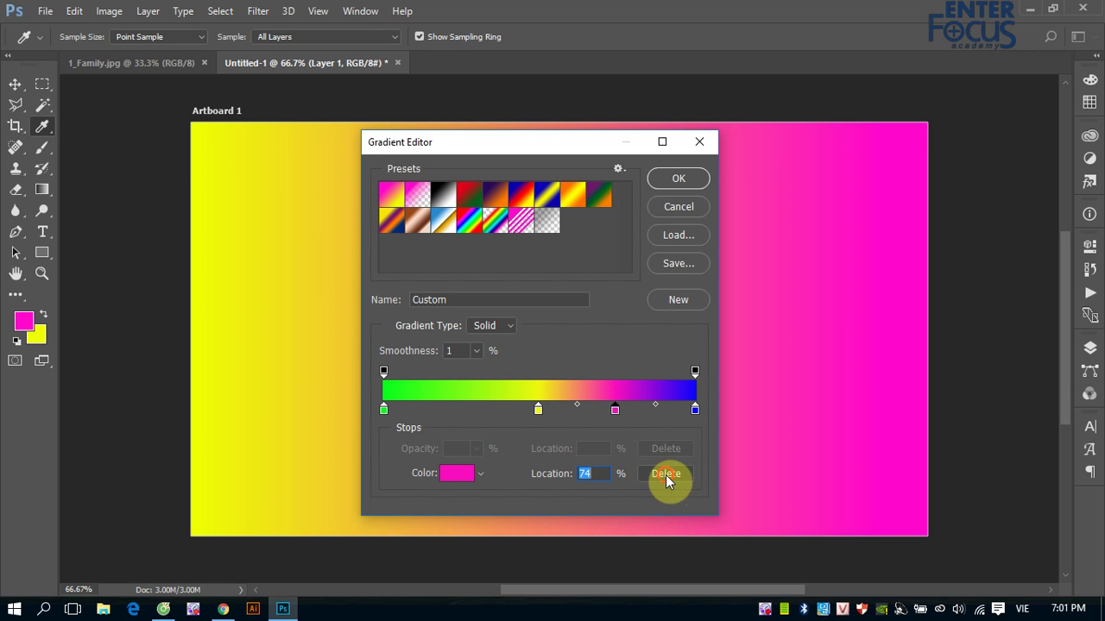
left_click(665, 474)
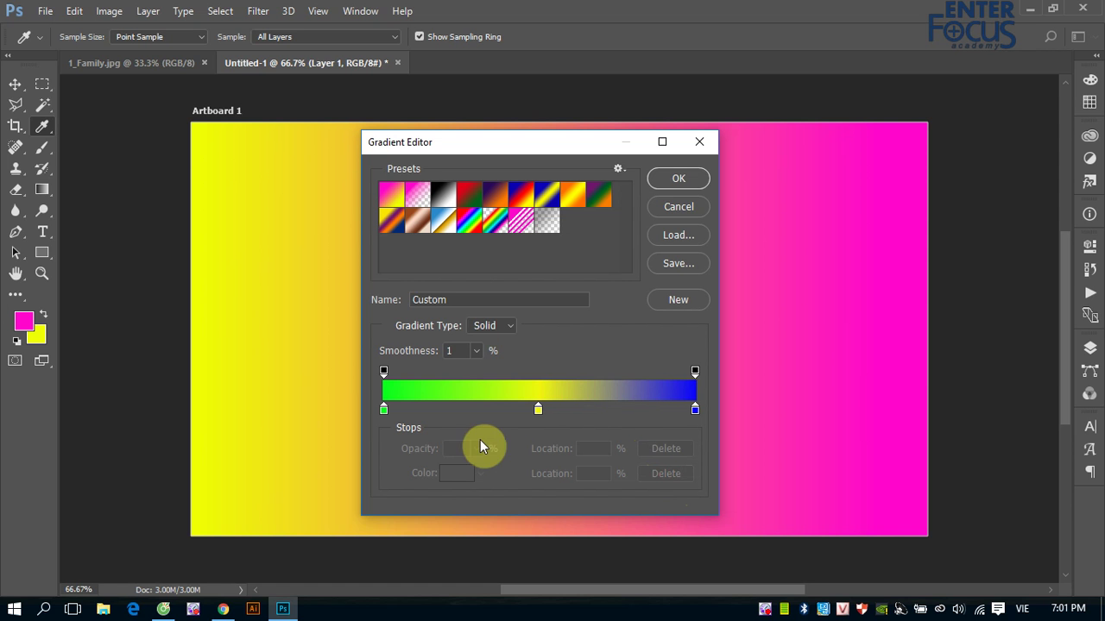
left_click(479, 352)
left_click_drag(528, 372, 568, 373)
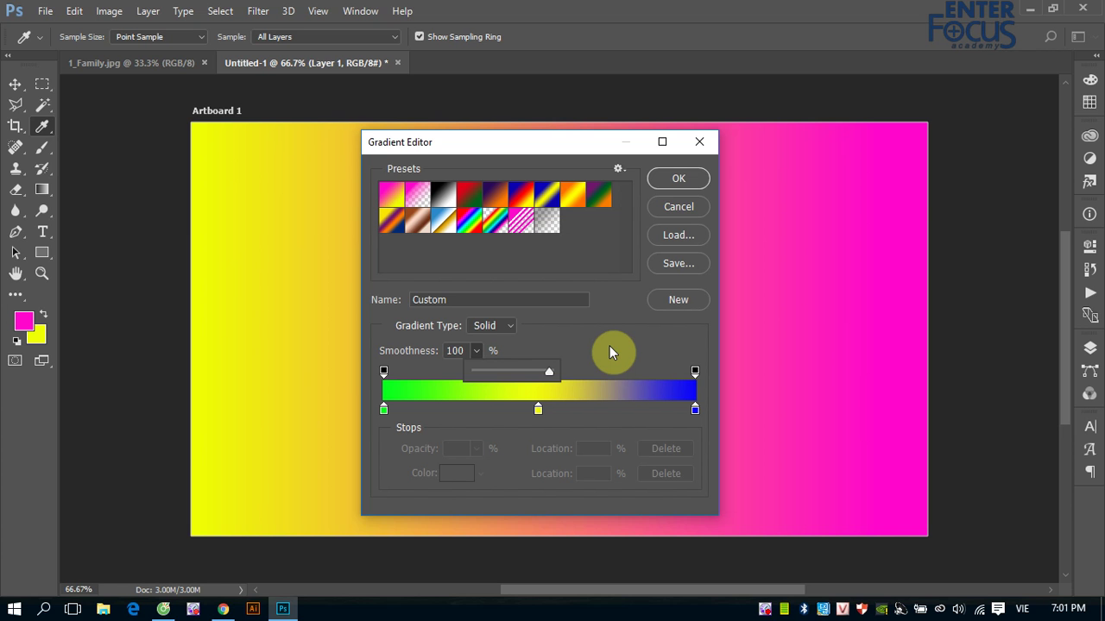
- Accept the edited gradient and draw it left to right across the artboard, blue through yellow to green
left_click(610, 352)
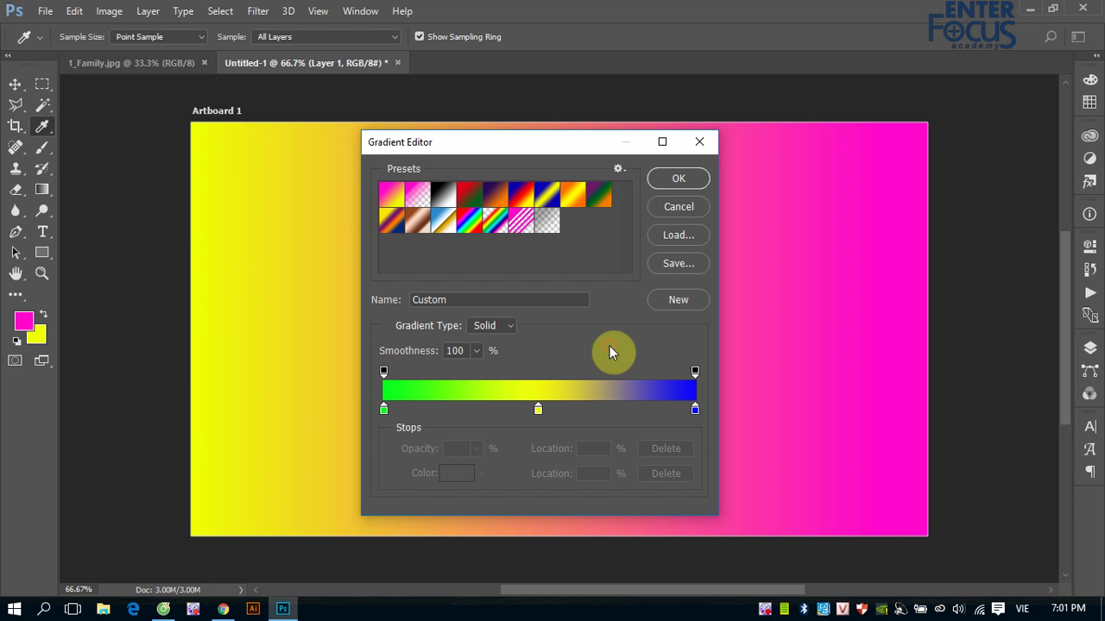
left_click(690, 177)
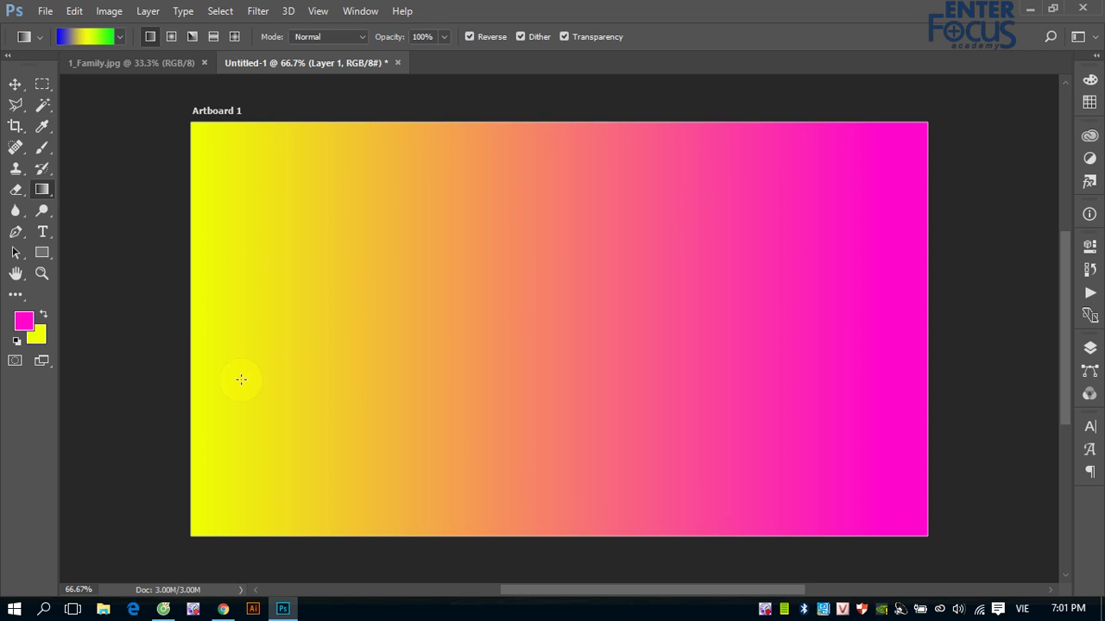
left_click_drag(191, 321, 905, 326)
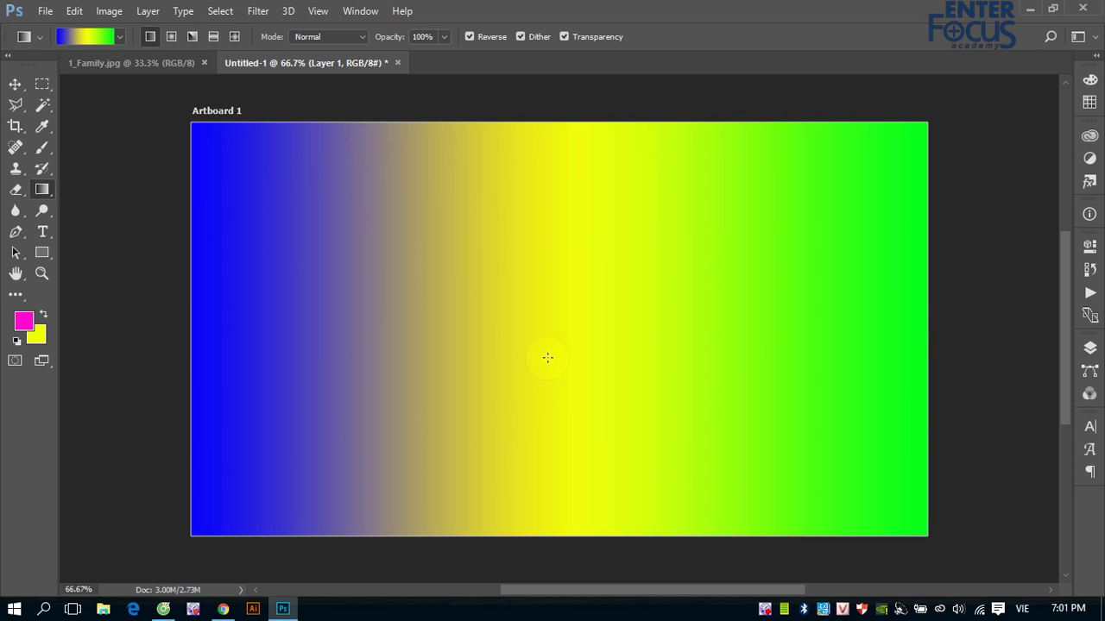
- Set the gradient's right-end opacity stop to 0% so the blue end fades to transparent
left_click(82, 37)
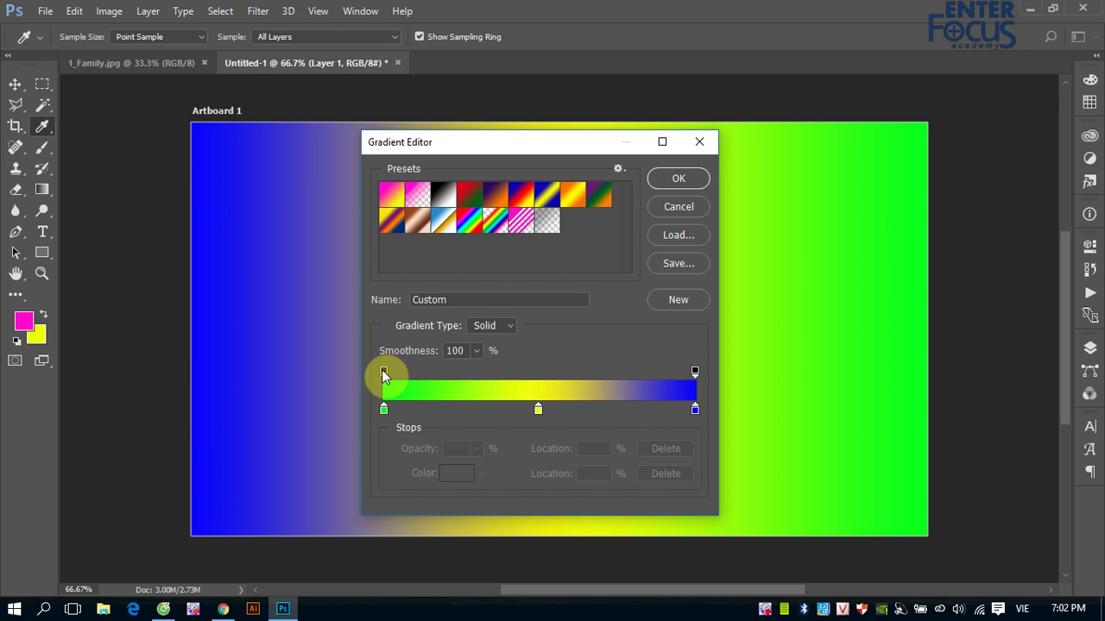
left_click(695, 372)
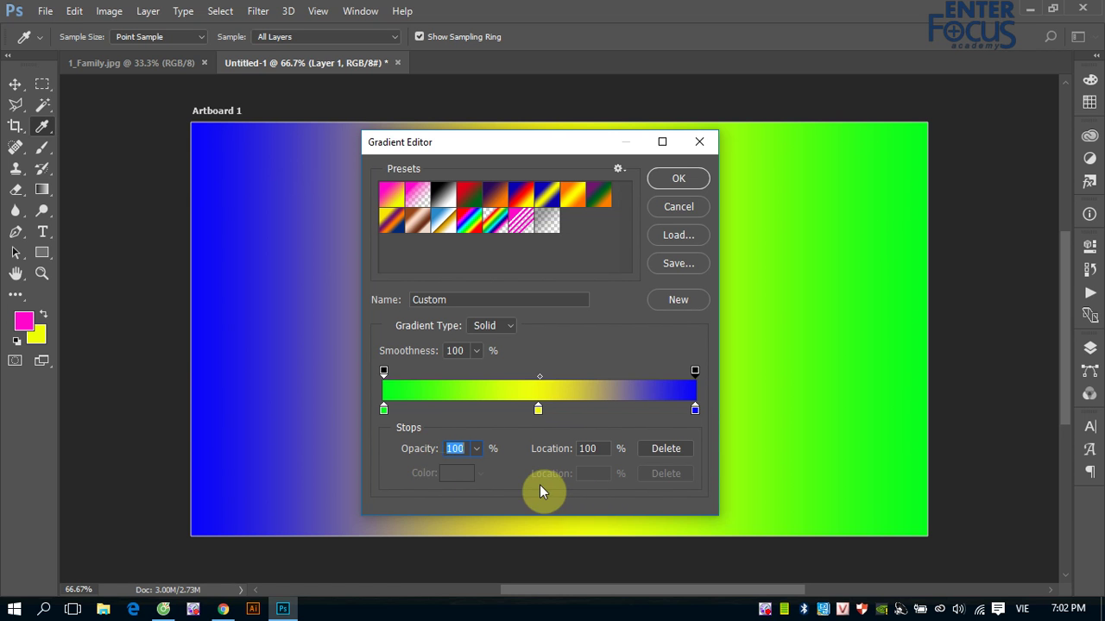
type("50")
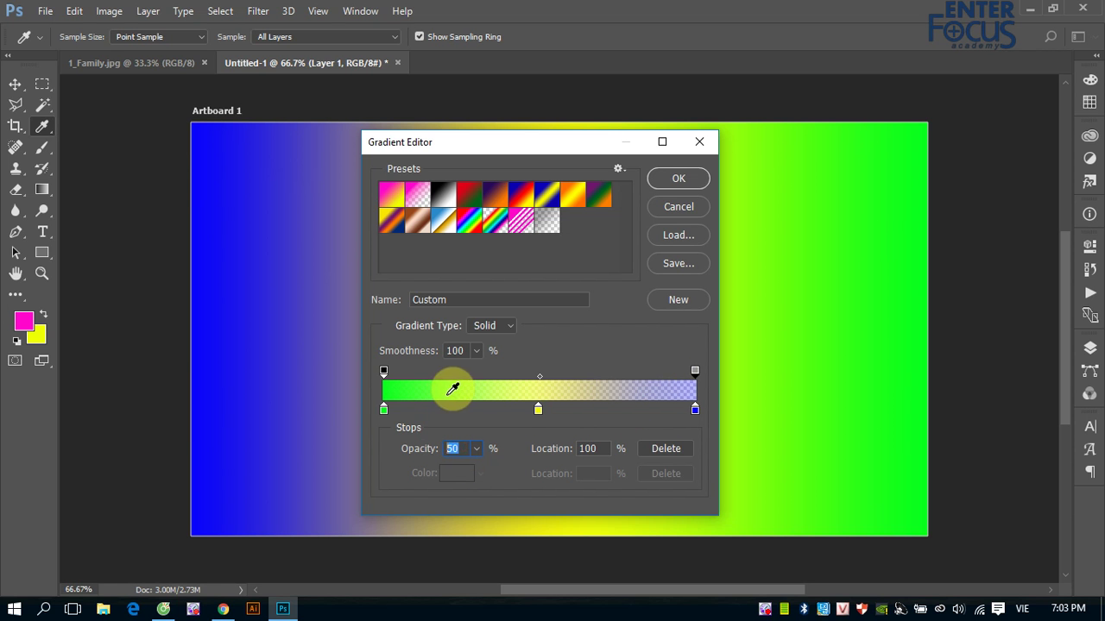
type("0")
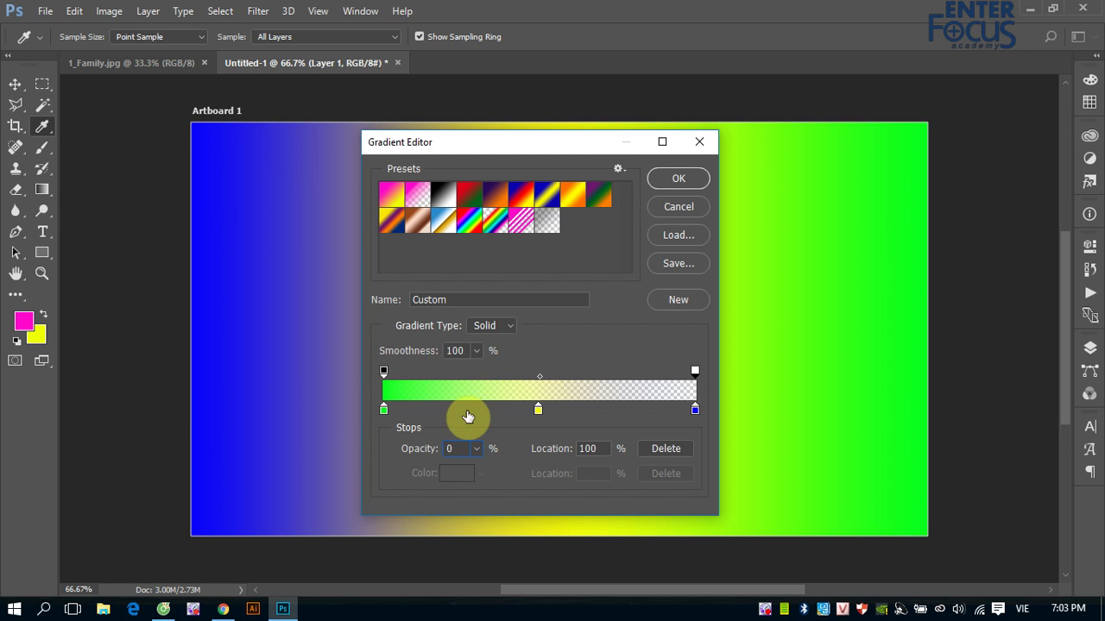
left_click(679, 181)
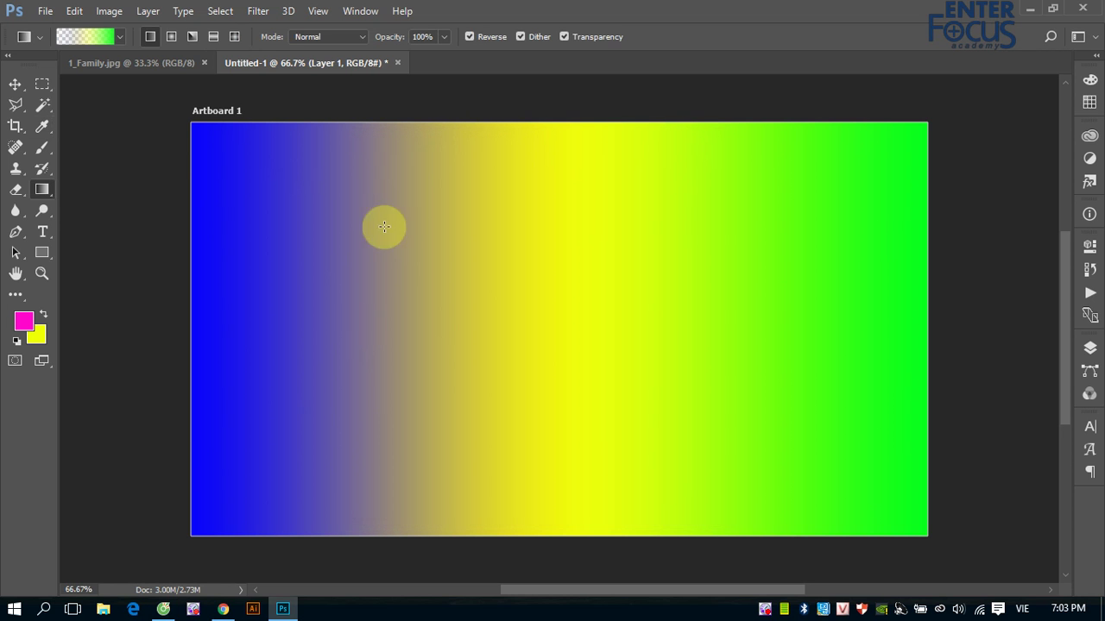
- Create a new document with a white background
left_click(44, 12)
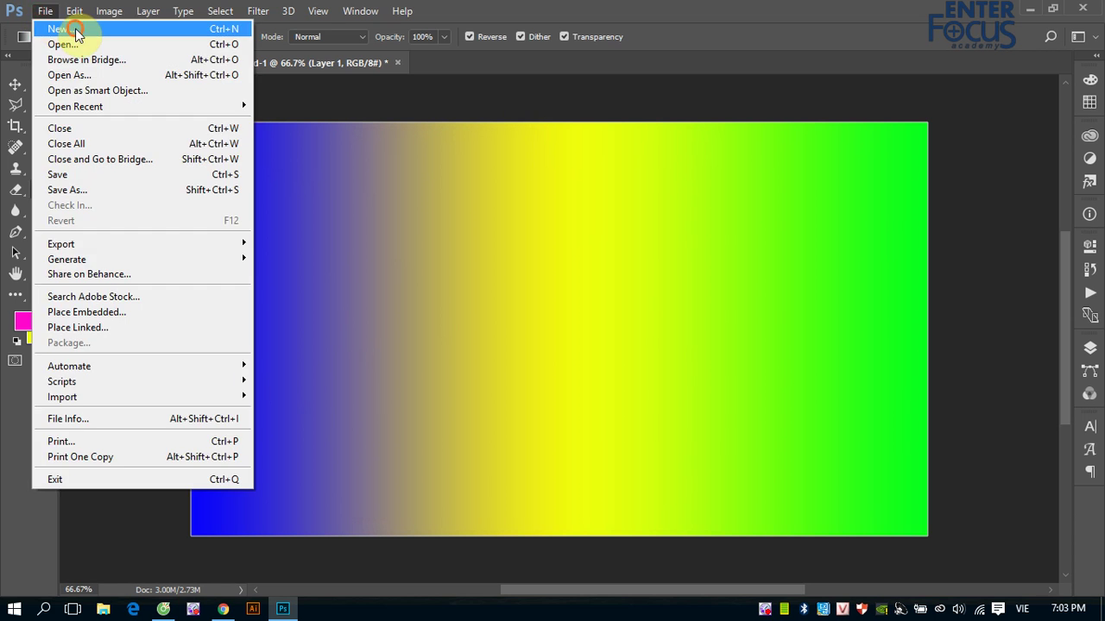
left_click(75, 31)
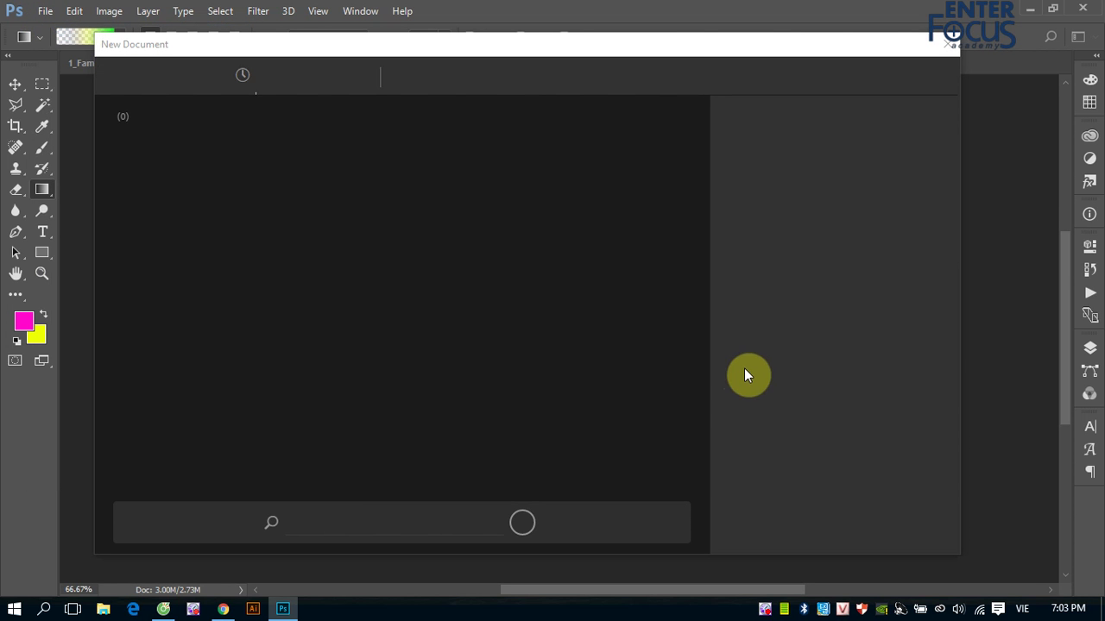
left_click(871, 395)
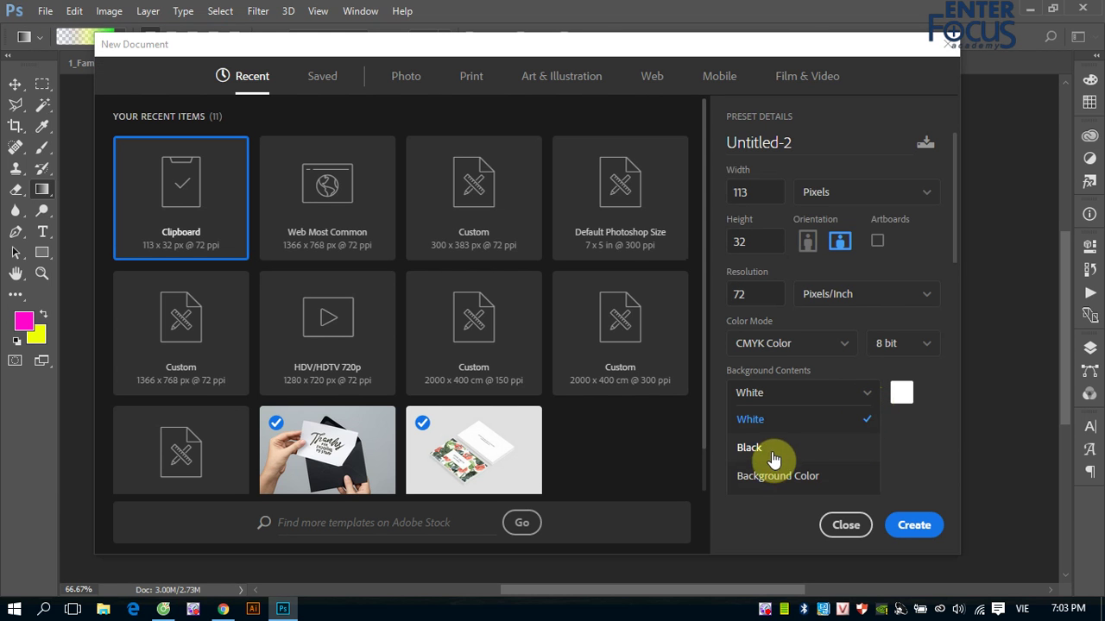
left_click(773, 422)
left_click(912, 524)
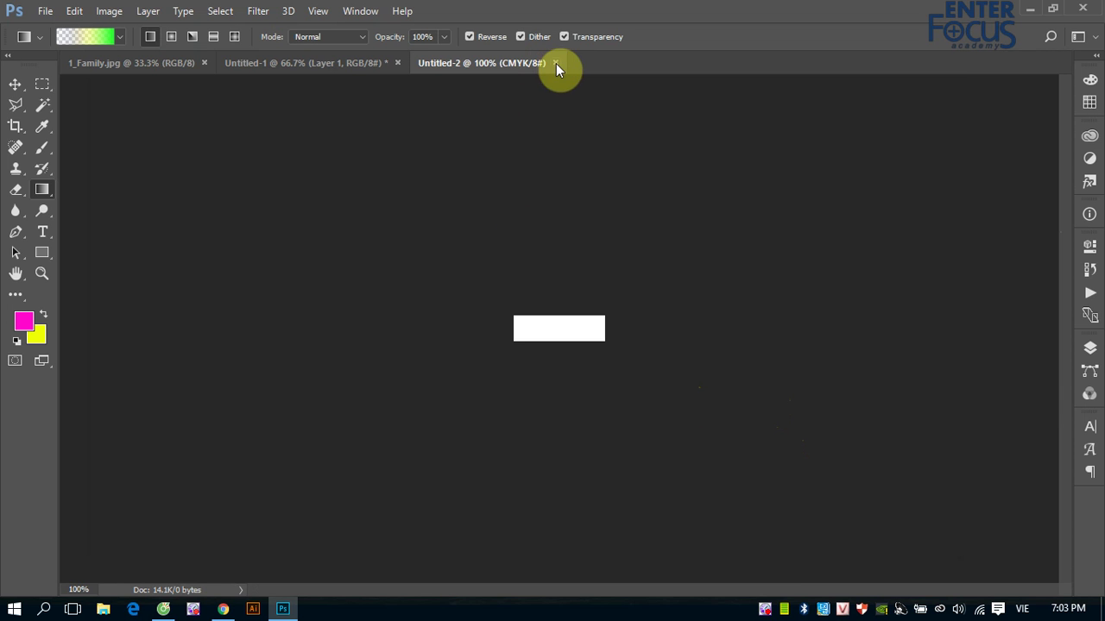
- Close the too-small Untitled-2 and create a portrait Letter-size document from the Print presets
left_click(556, 63)
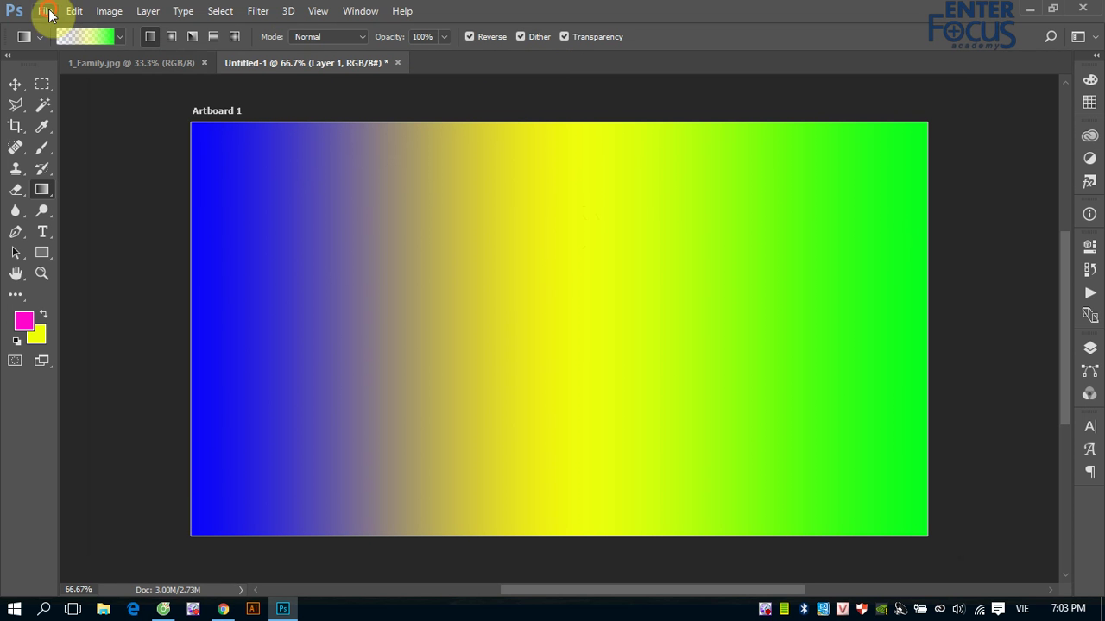
left_click(45, 10)
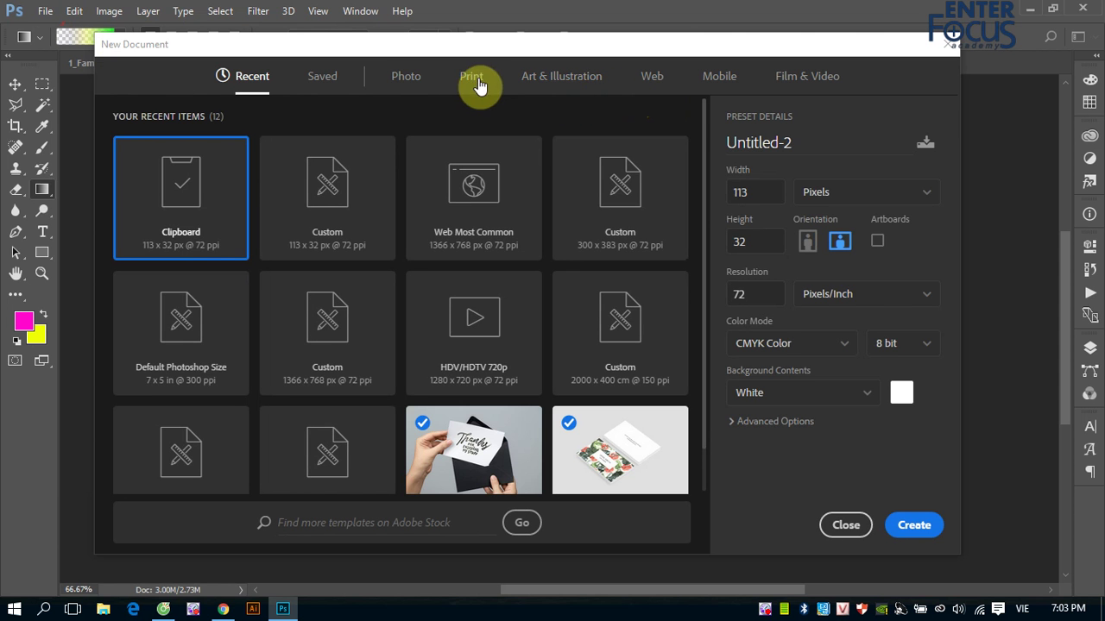
left_click(473, 79)
left_click(915, 524)
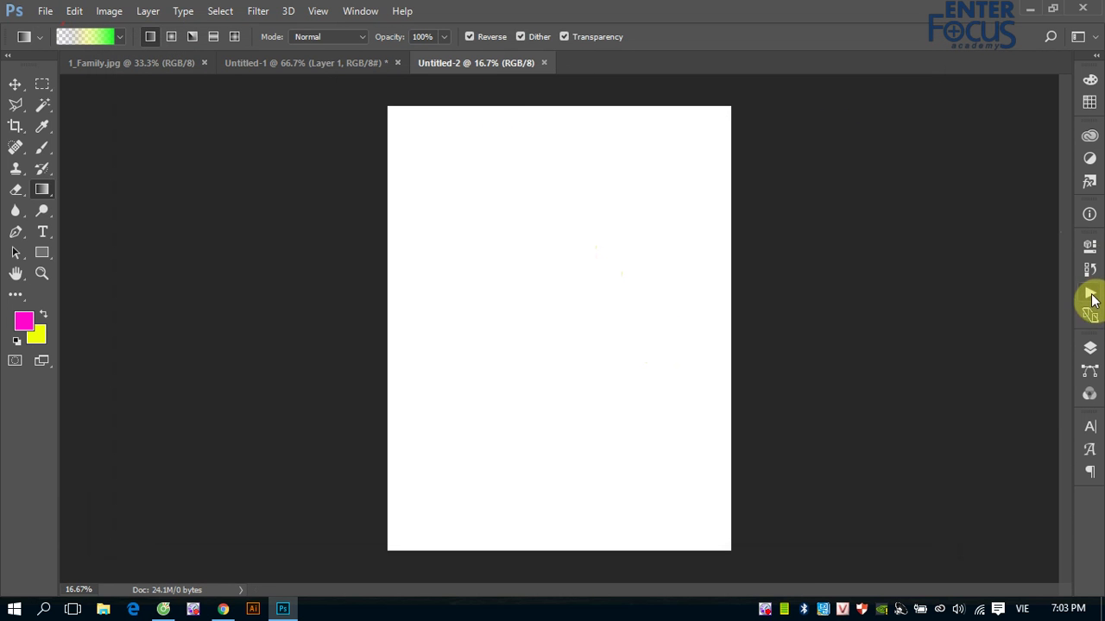
- Add Layer 1, hide the Background, and draw the gradient horizontally from transparent to green
left_click(1090, 348)
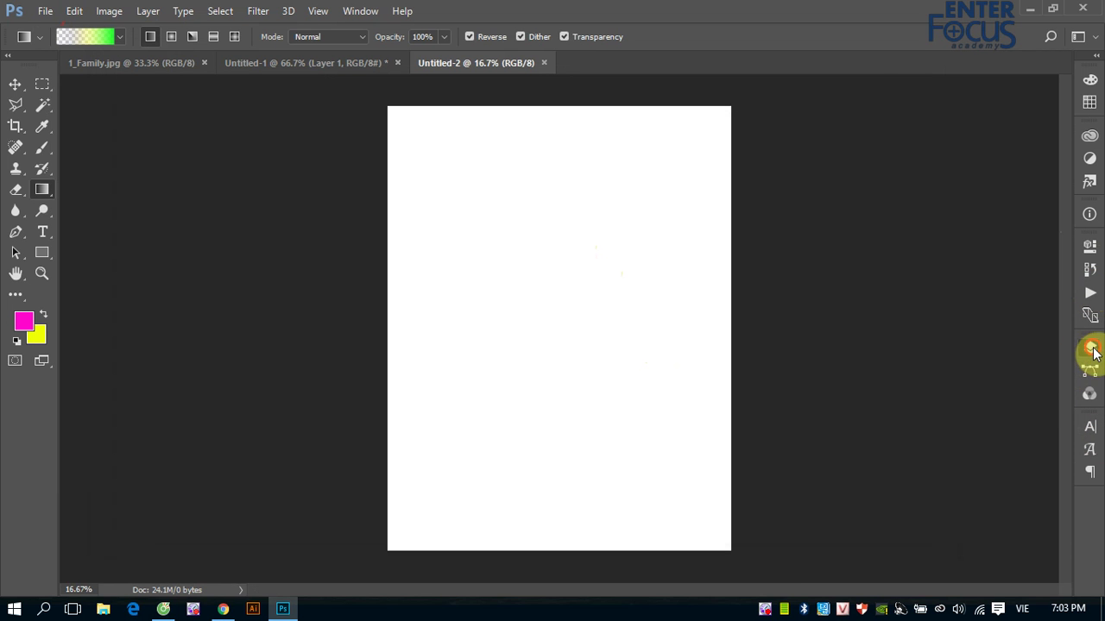
left_click(1023, 573)
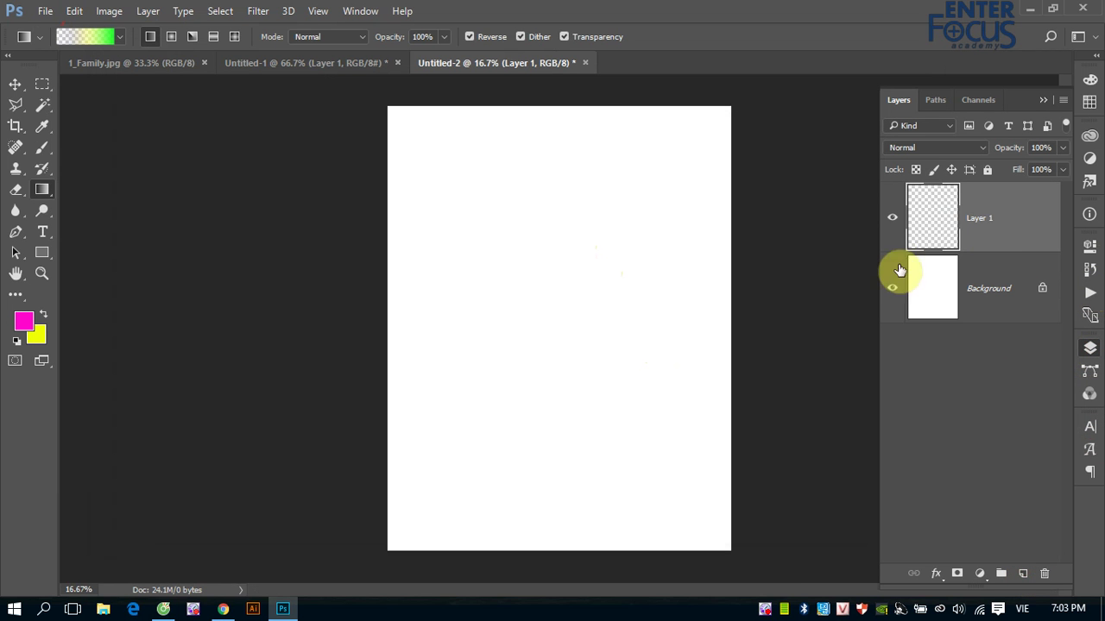
left_click(892, 288)
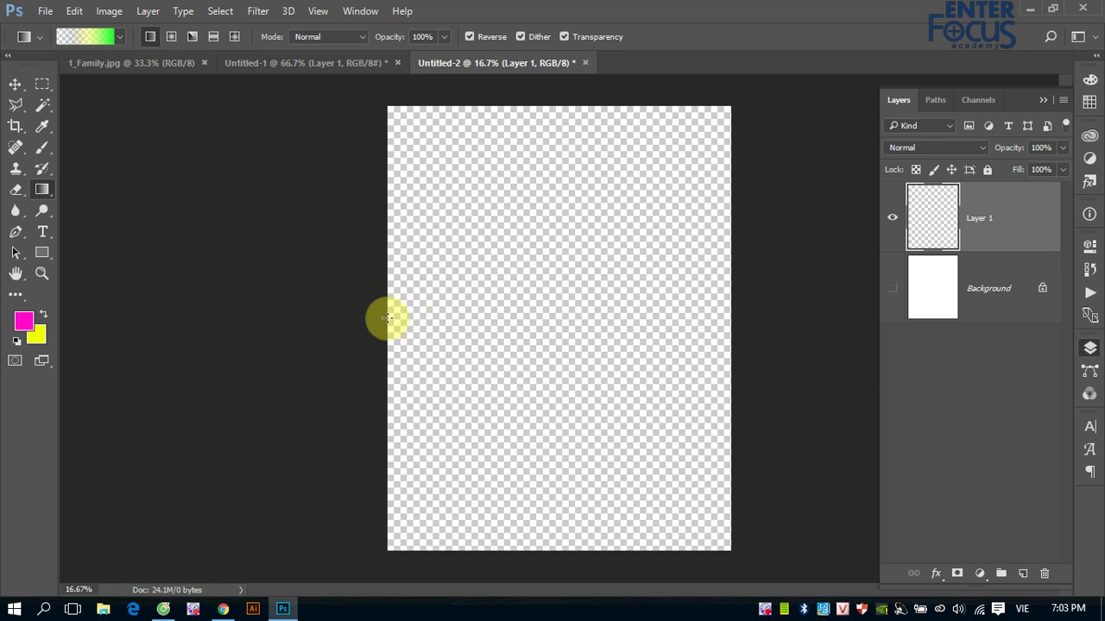
left_click_drag(387, 320, 730, 315)
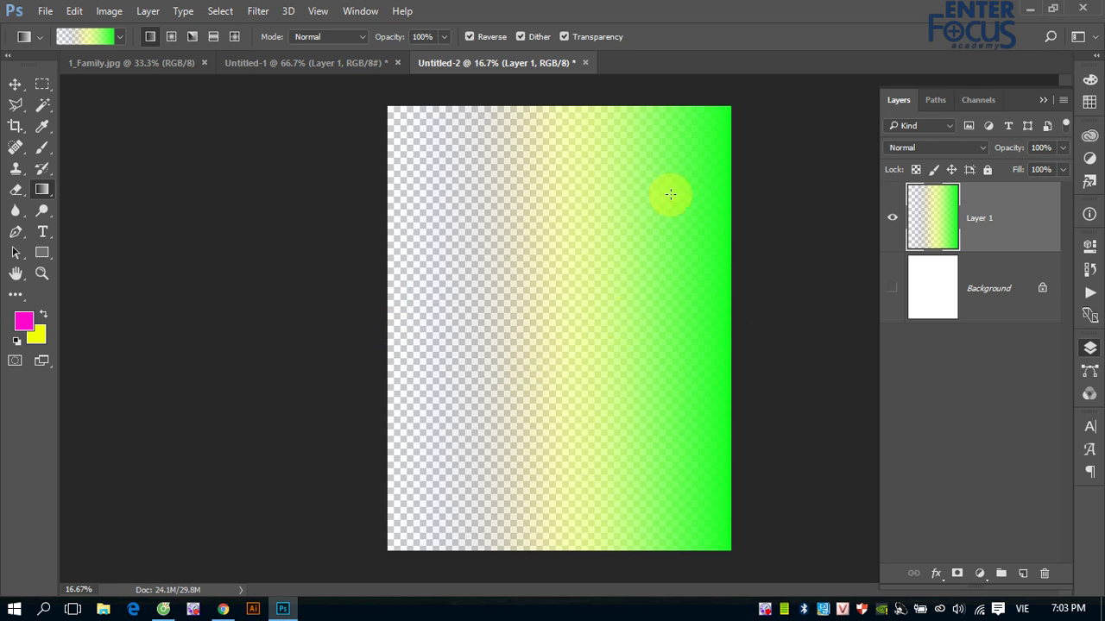
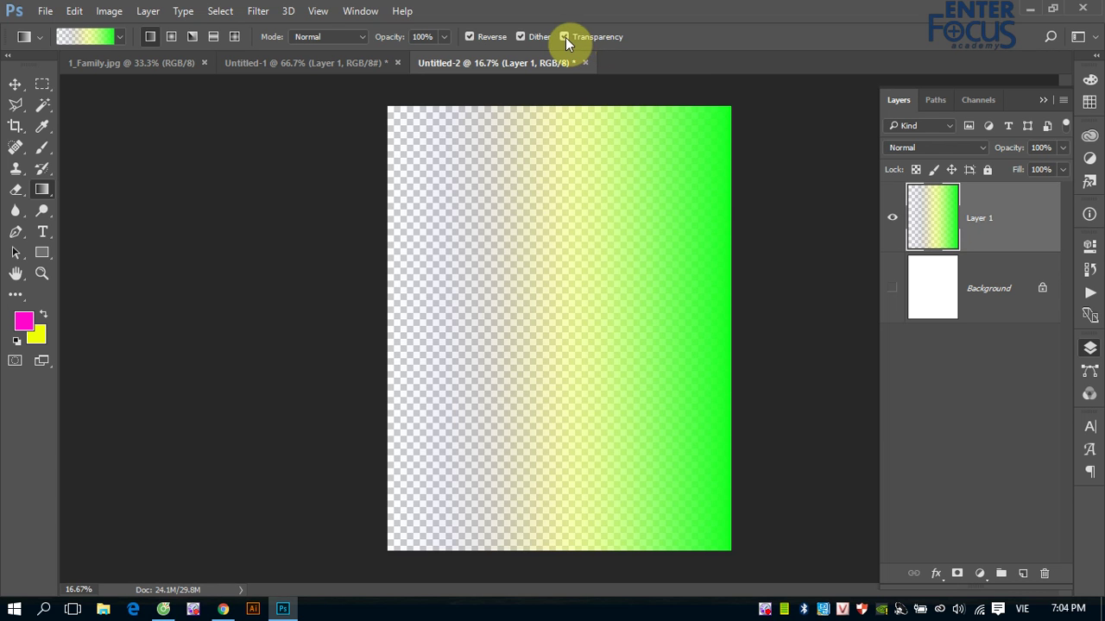
- With Layer 1 hidden, fill new Layer 2 with an opaque blue-yellow-green gradient, then restore Transparency
left_click(565, 37)
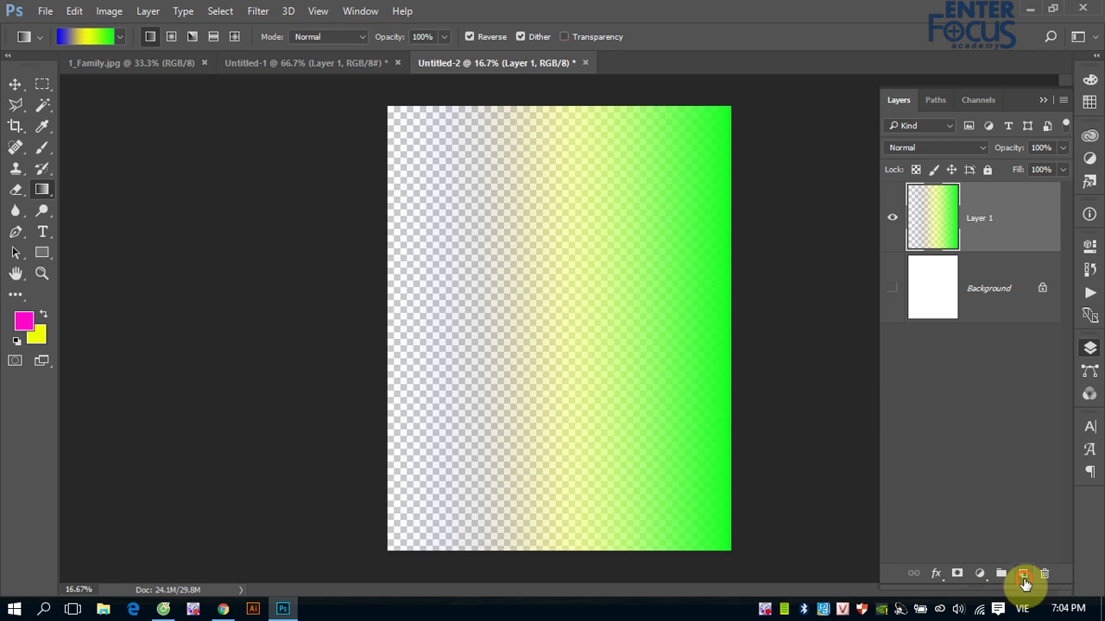
left_click(1023, 574)
left_click(892, 288)
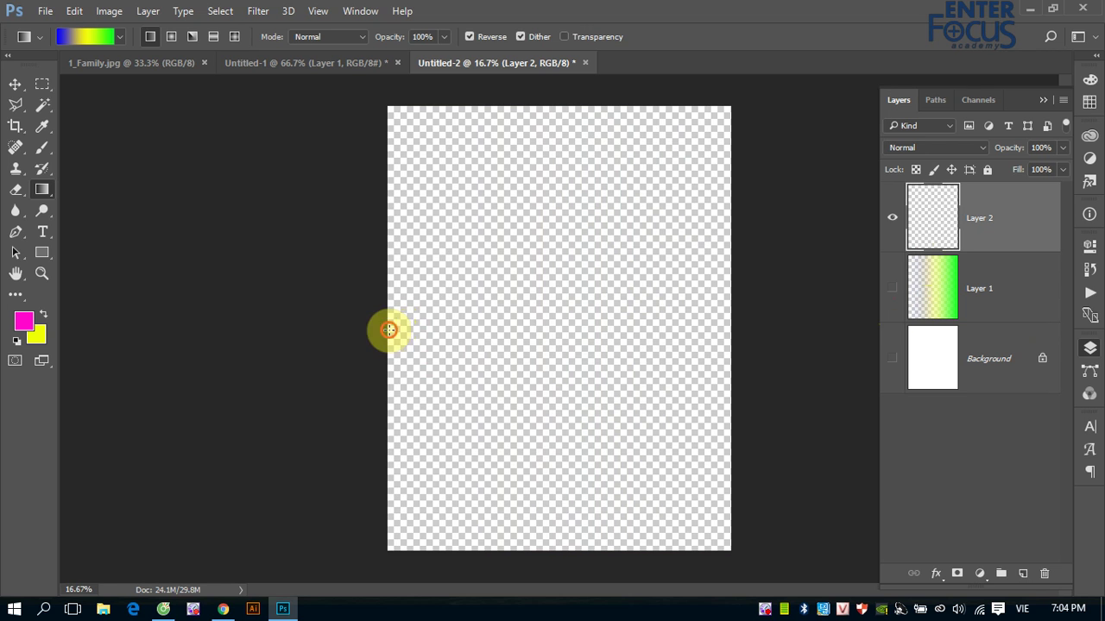
left_click_drag(388, 329, 728, 329)
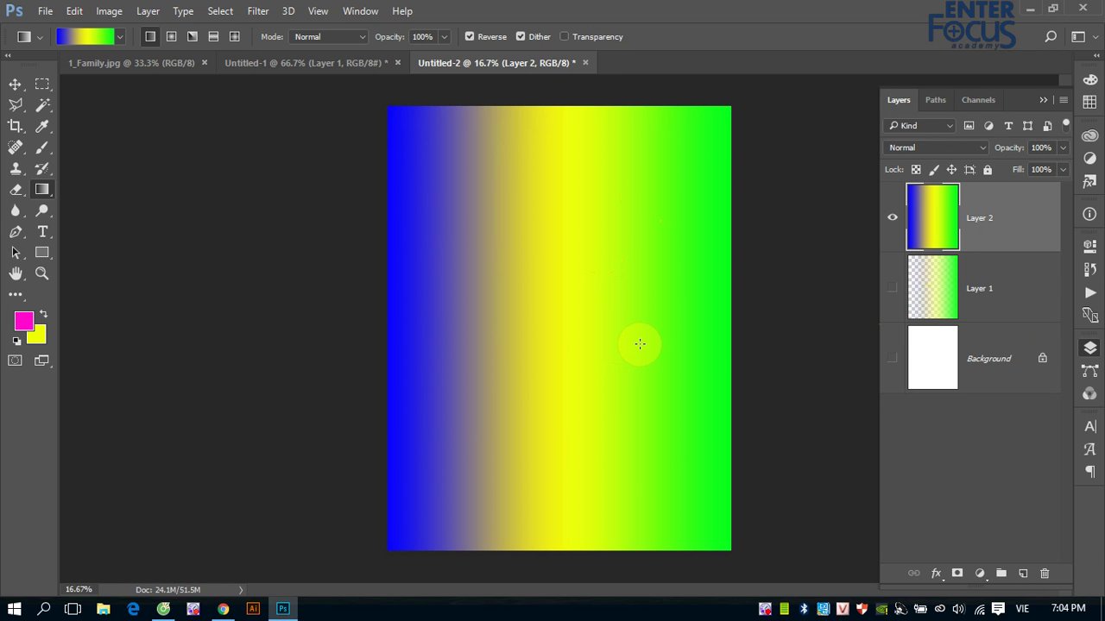
left_click(564, 37)
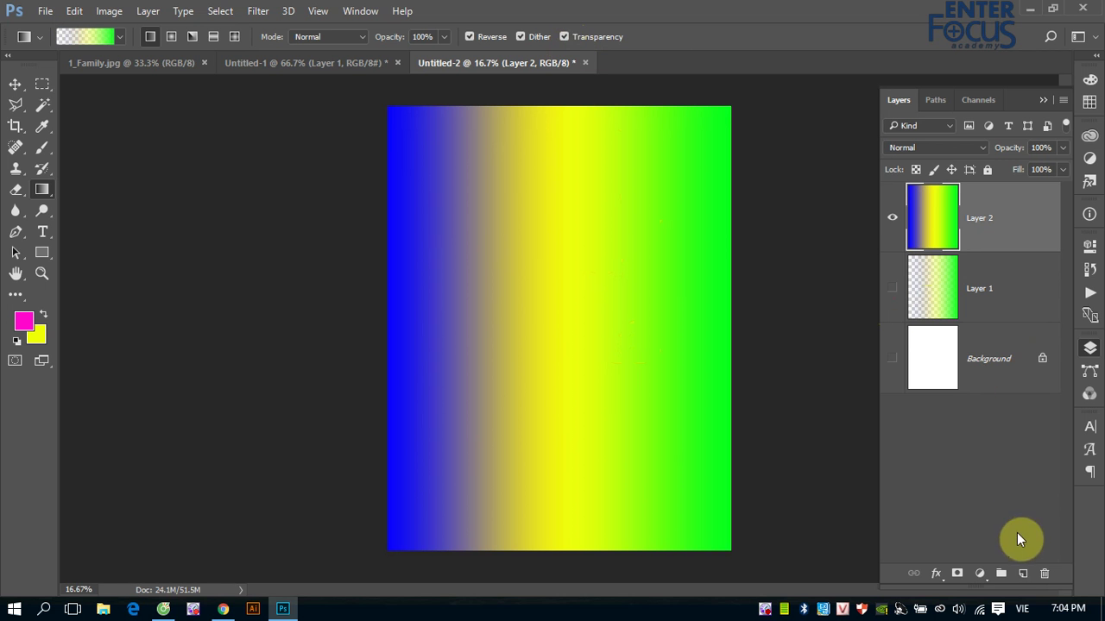
- Hide Layer 2, draw a transparent-to-yellow-green gradient on new Layer 3, and open the Gradient Editor
left_click(1023, 573)
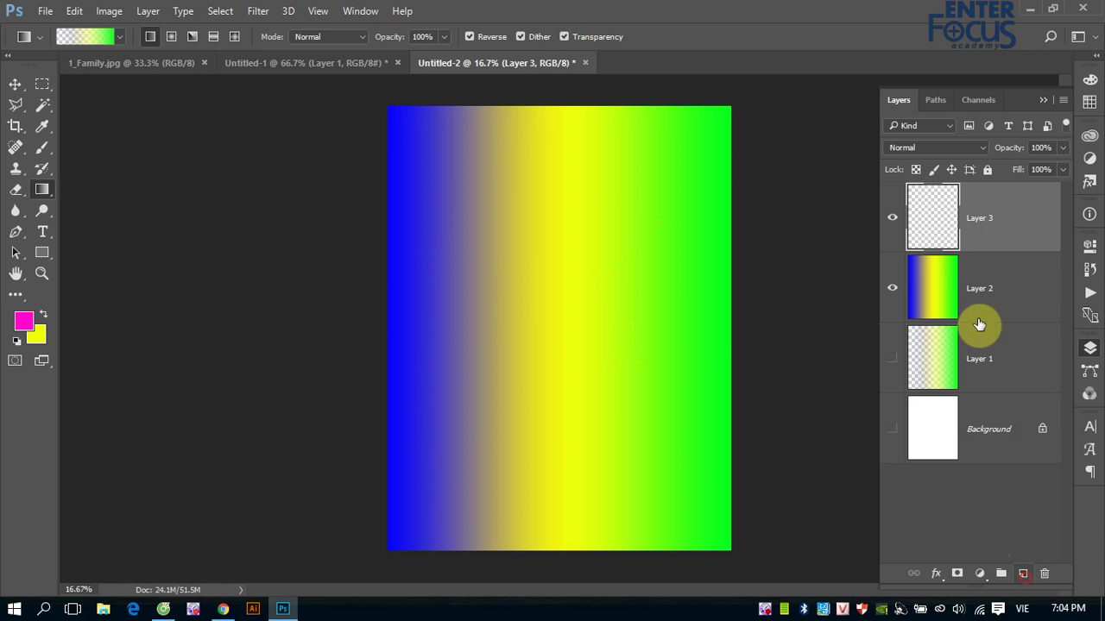
left_click(893, 290)
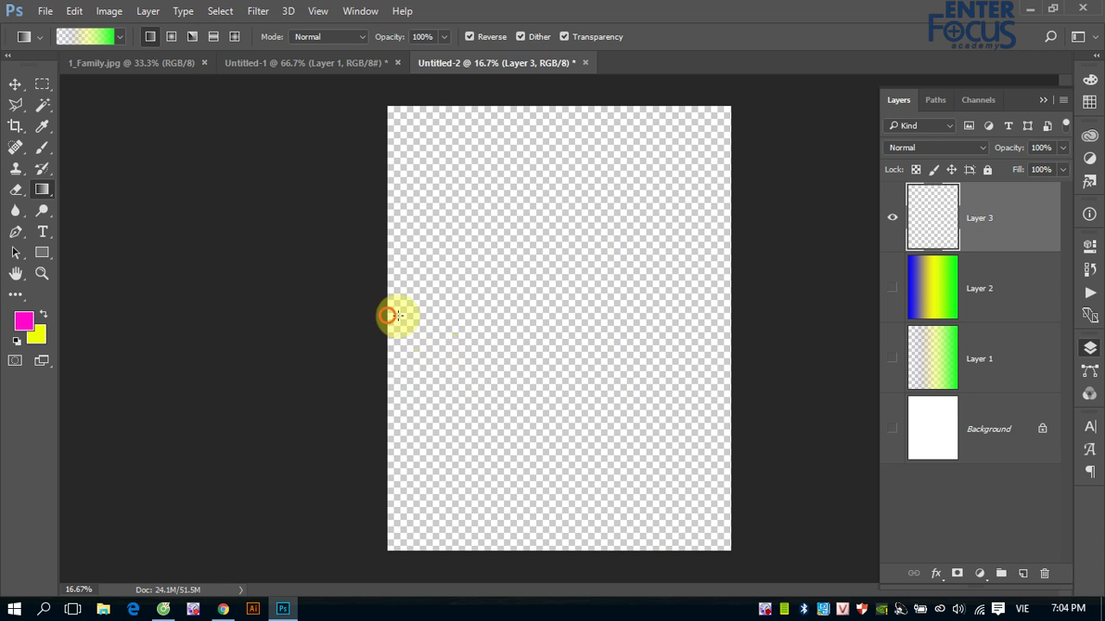
left_click_drag(388, 315, 728, 315)
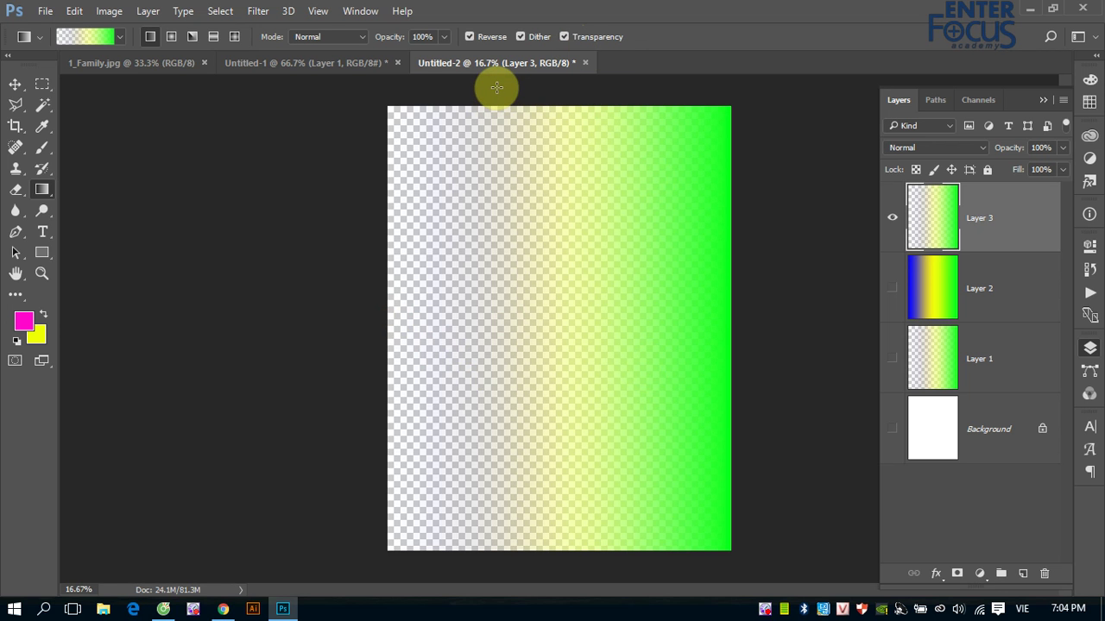
left_click(97, 37)
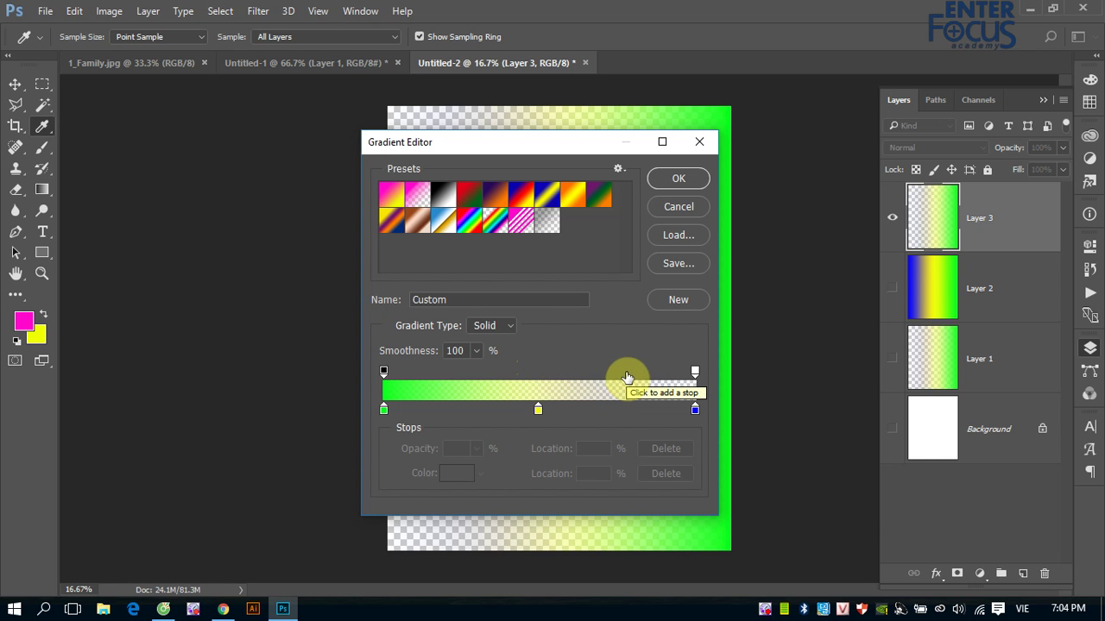
- Try out middle opacity stops, giving one at 48% an opacity of 50
left_click(536, 373)
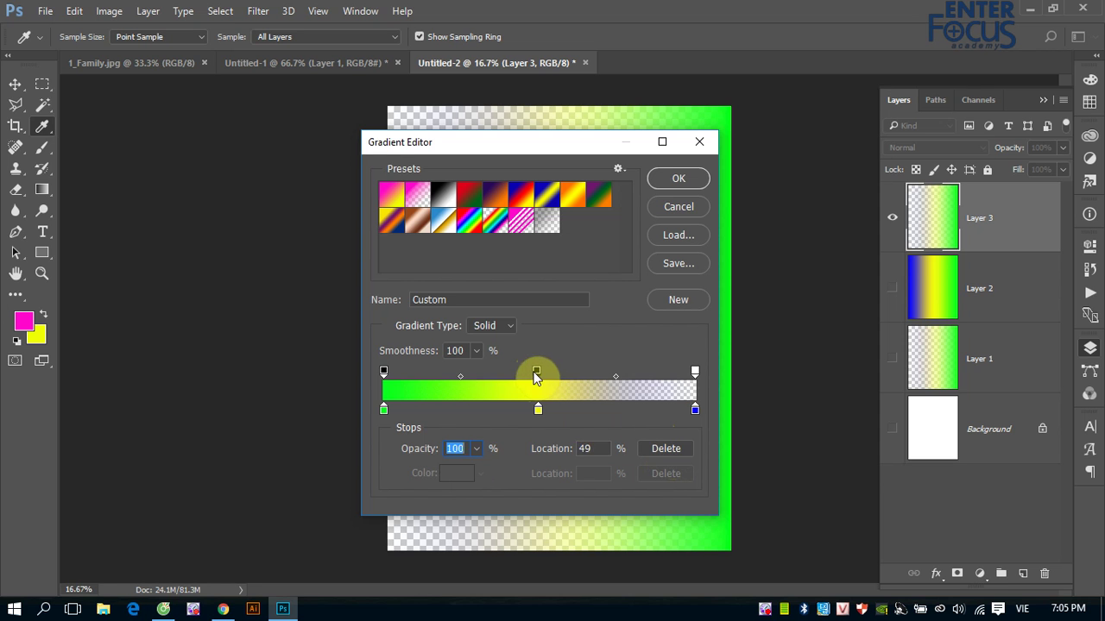
left_click_drag(536, 372, 540, 326)
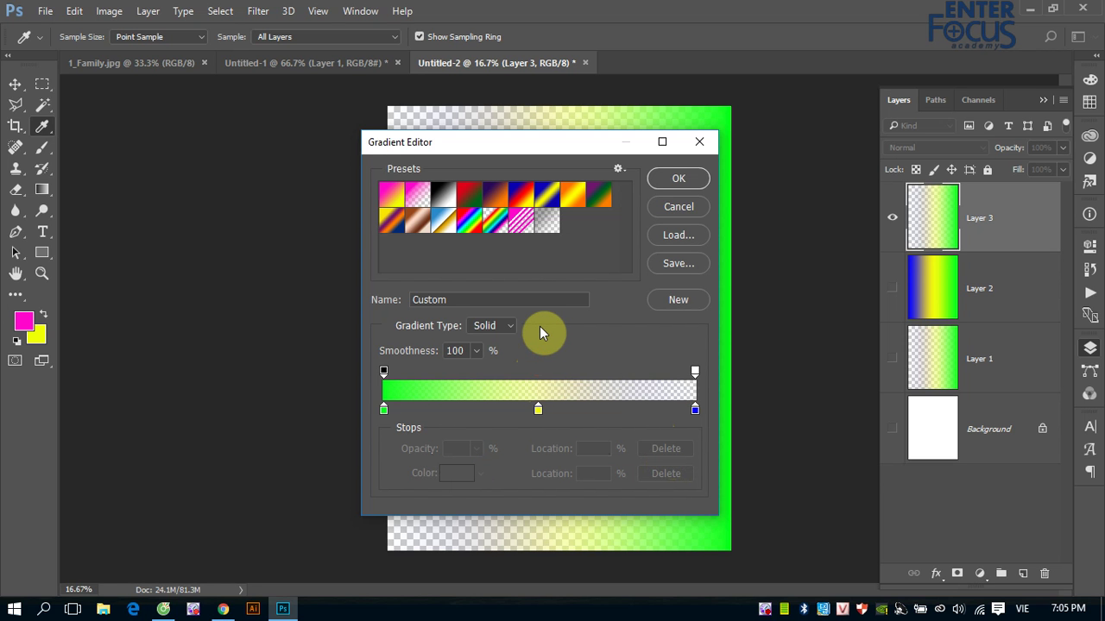
left_click(534, 372)
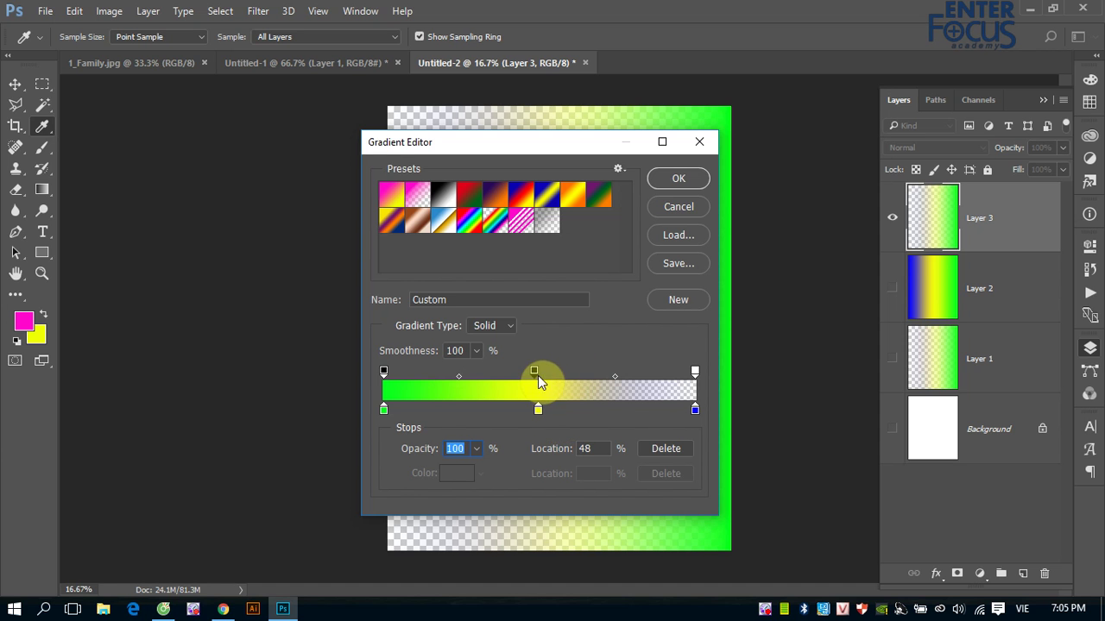
double_click(455, 448)
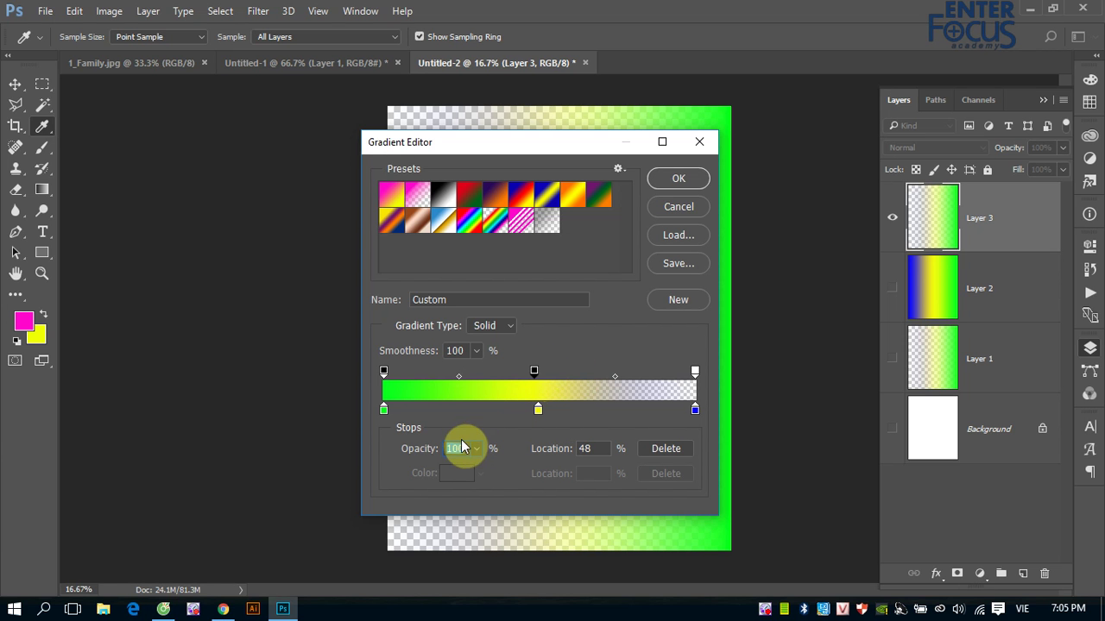
type("50")
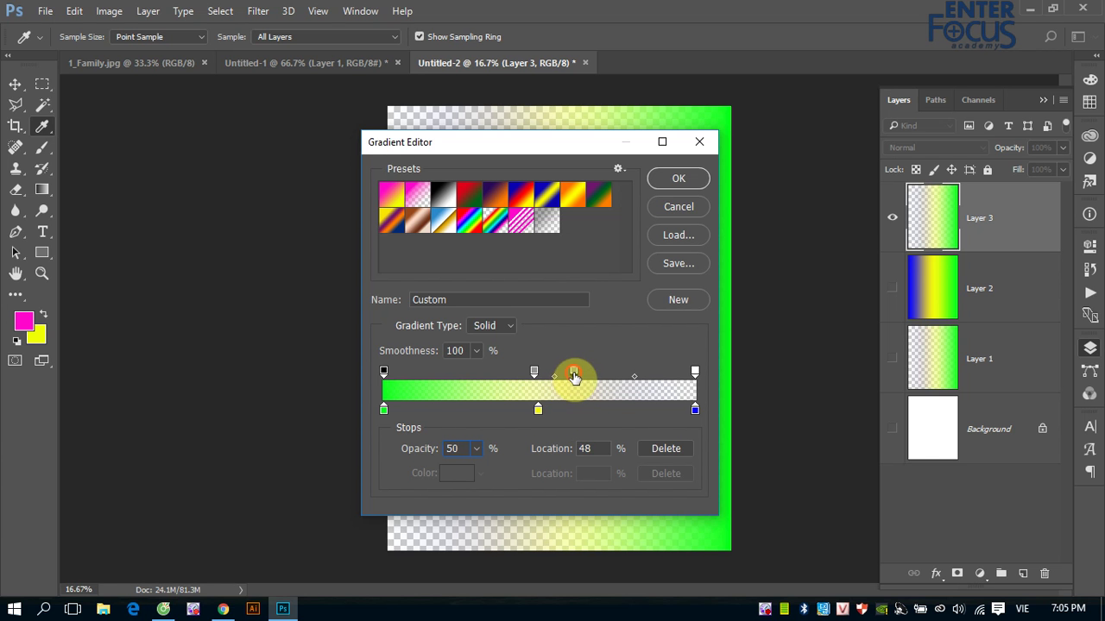
- Remove the extra middle opacity stops and set the right-end opacity to 100%
left_click(573, 373)
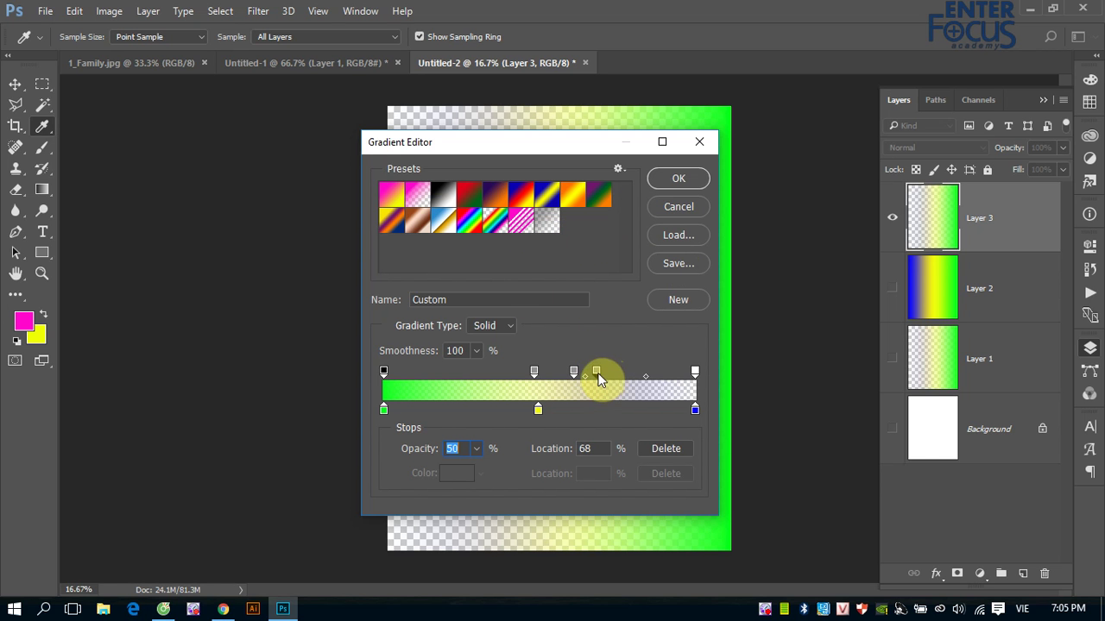
left_click_drag(598, 374, 599, 337)
left_click_drag(574, 373, 553, 340)
left_click(694, 371)
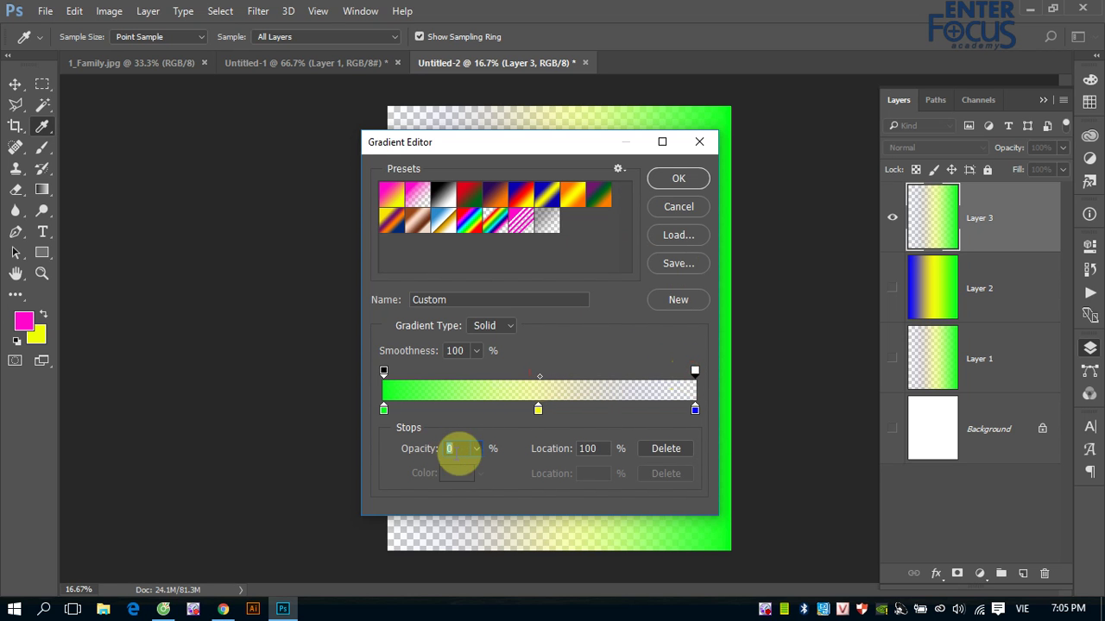
type("100")
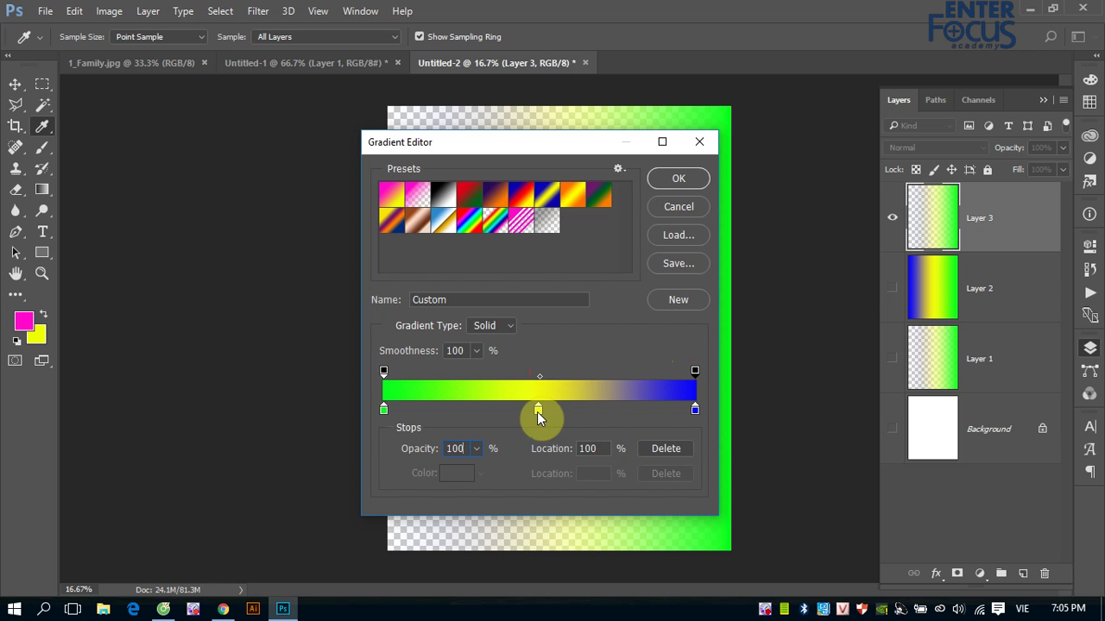
- Save the custom gradient as 456.grd in the Gradients presets folder and close the editor
left_click(673, 265)
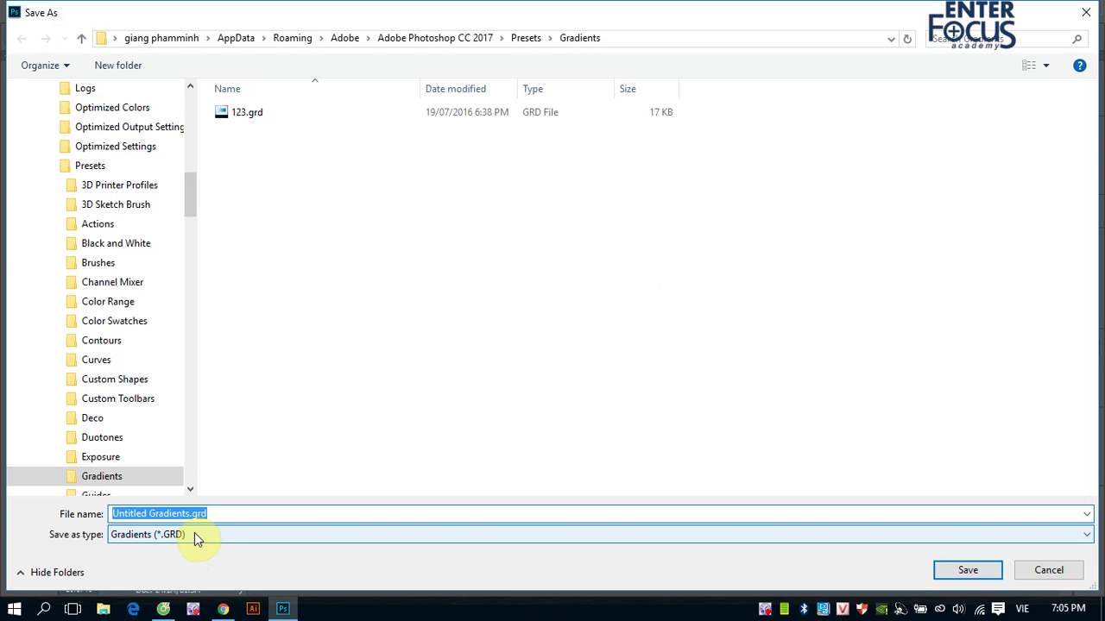
type("45")
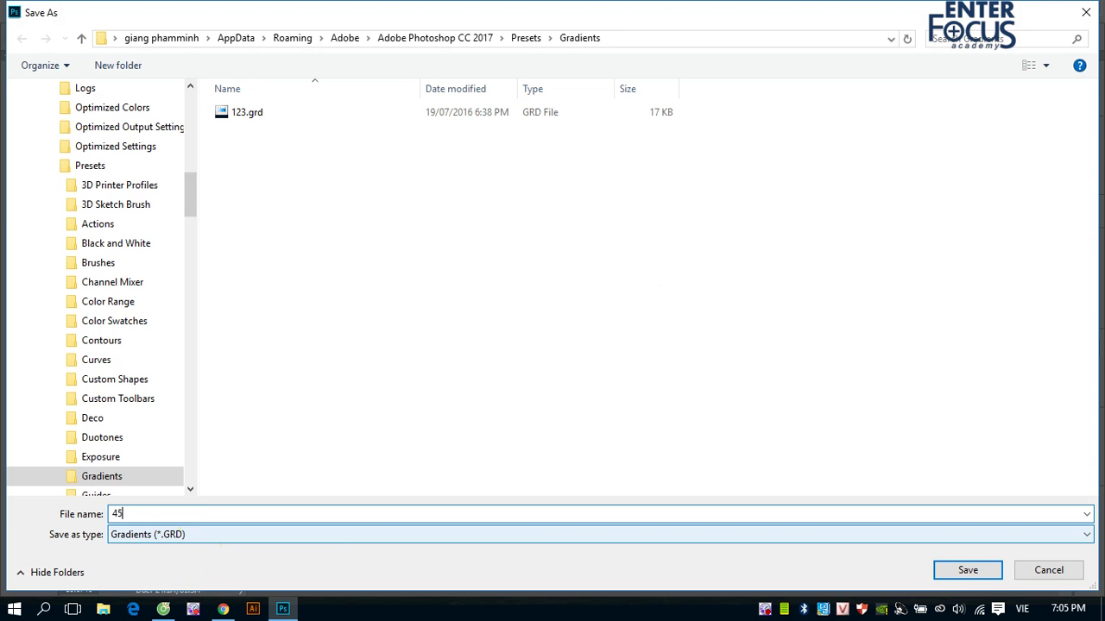
type("8")
left_click(953, 570)
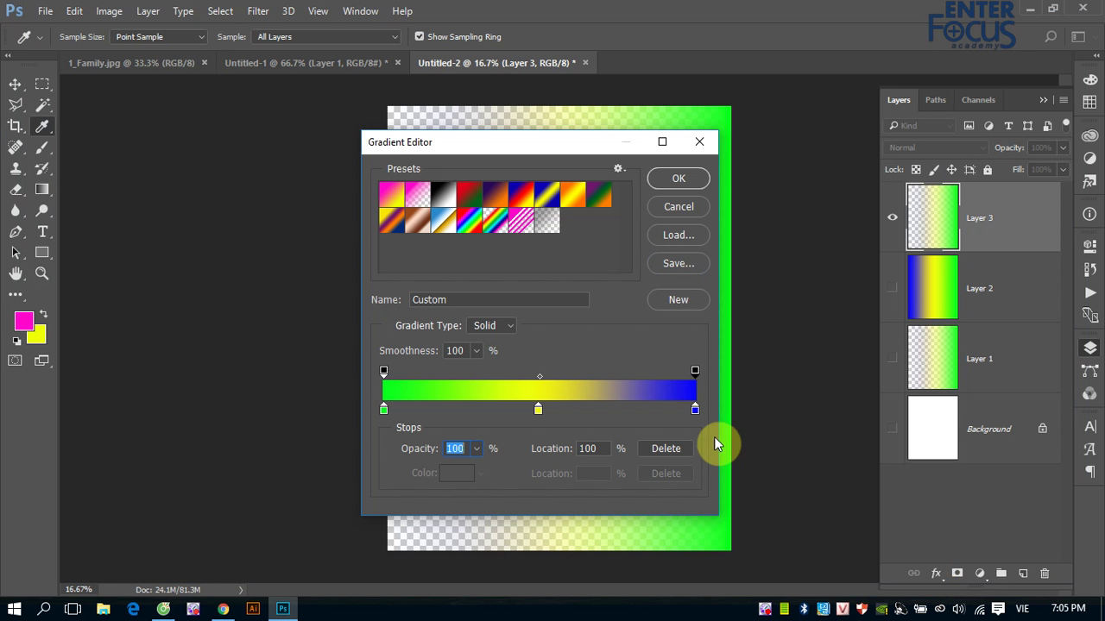
left_click(673, 181)
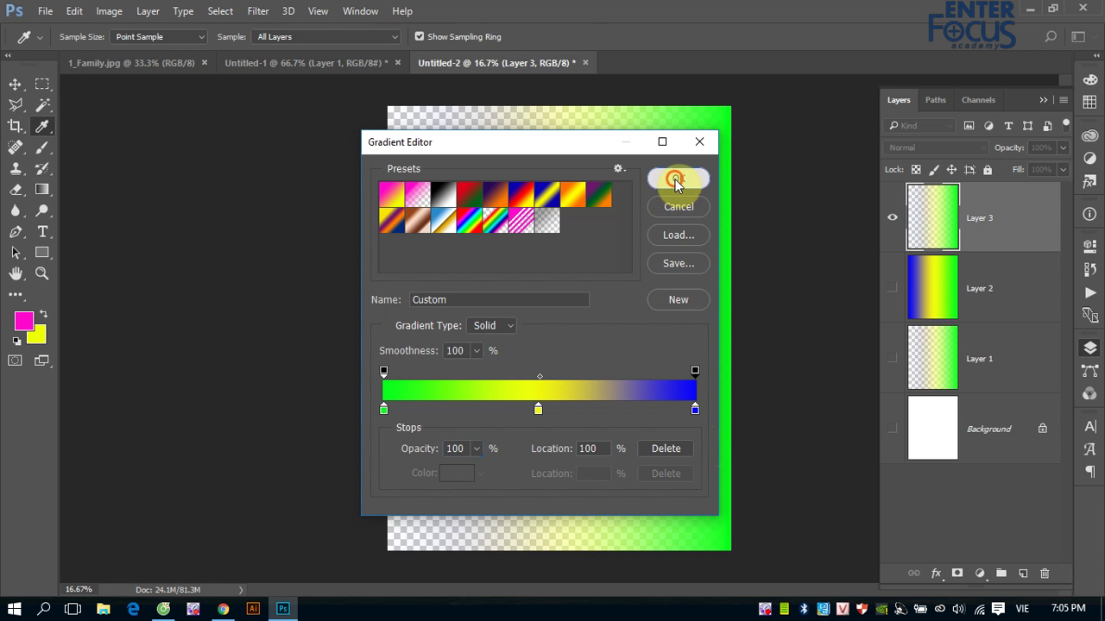
- Load the 123.grd gradient set into the presets and close the Gradient Editor
left_click(98, 43)
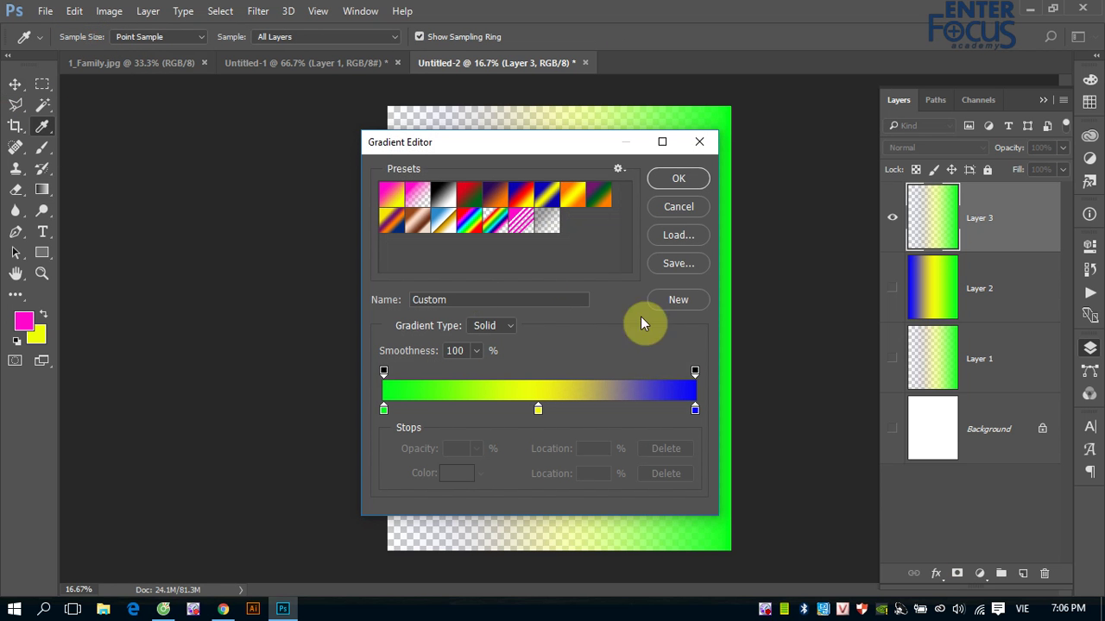
left_click(677, 236)
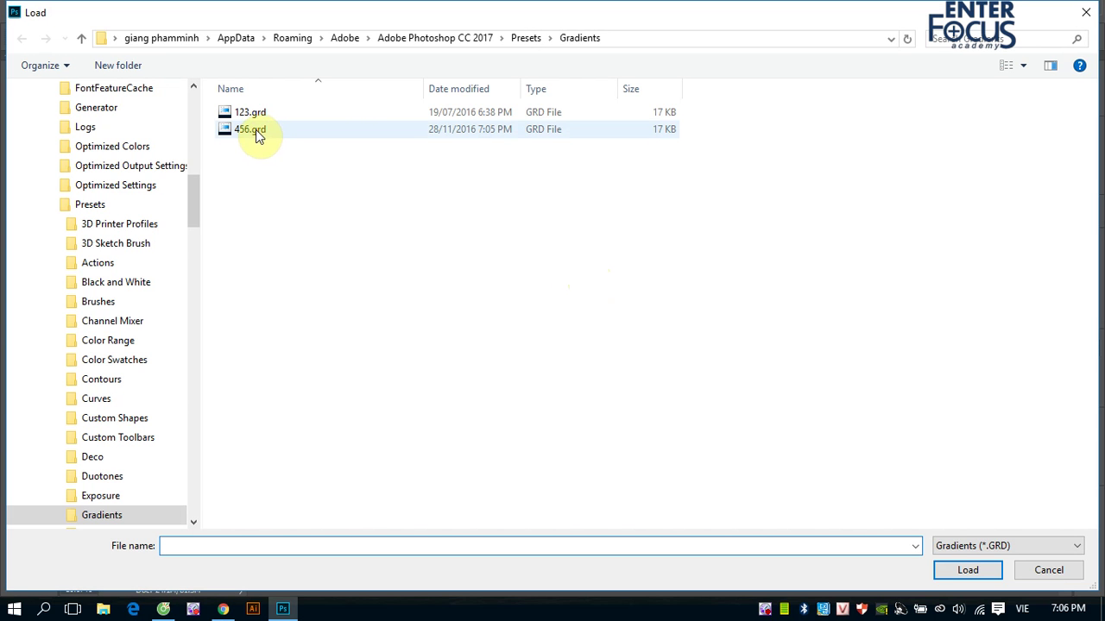
mouse_move(249, 130)
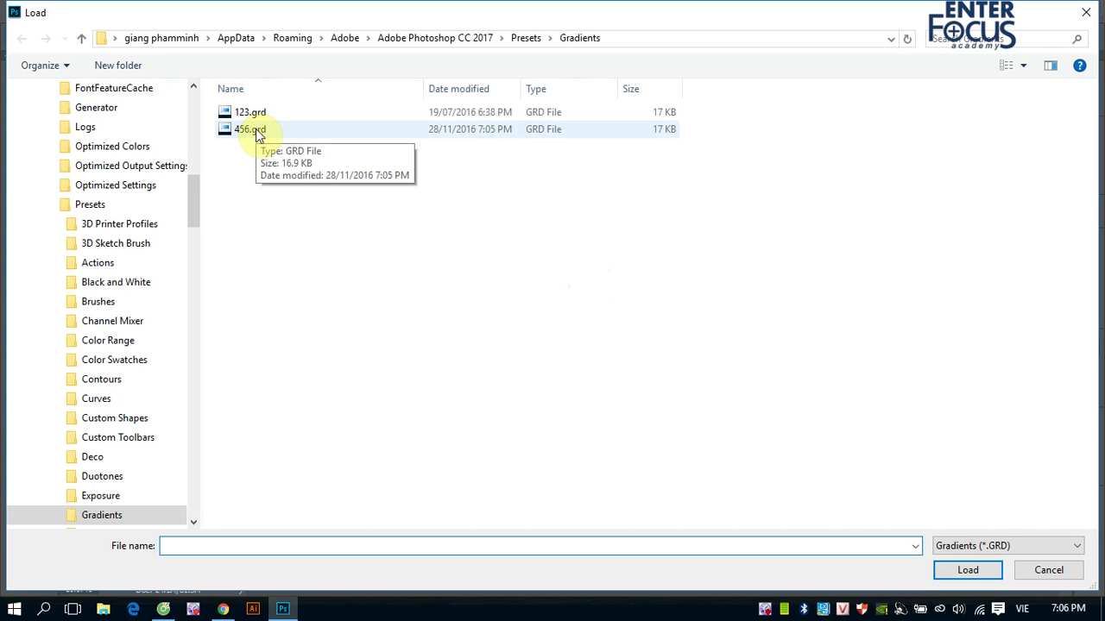
left_click(255, 113)
left_click(968, 571)
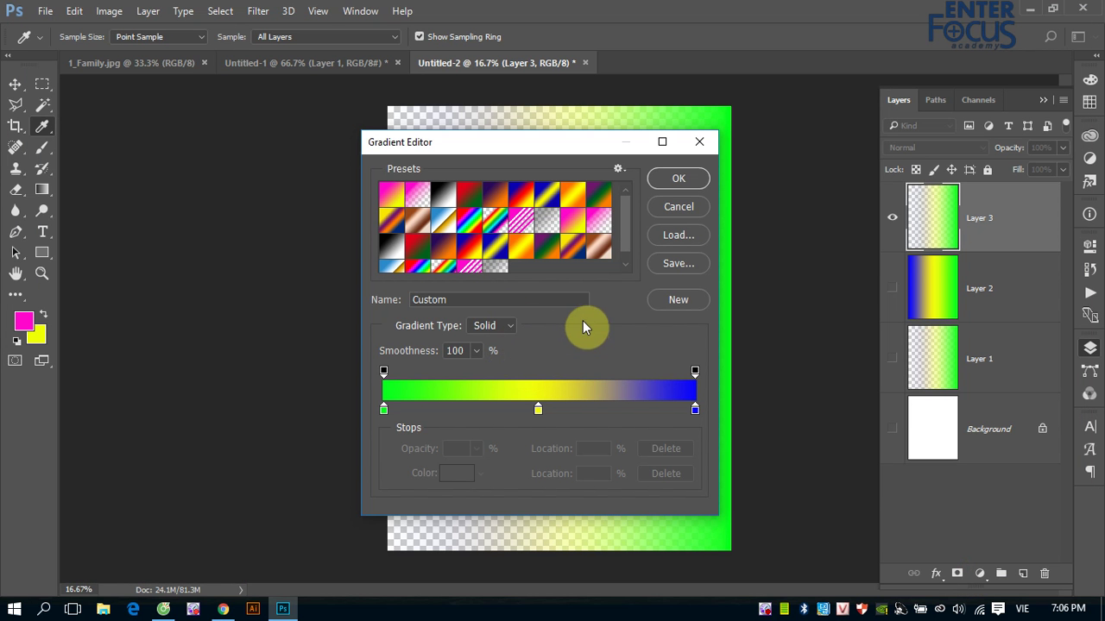
scroll(629, 234, "down", 1)
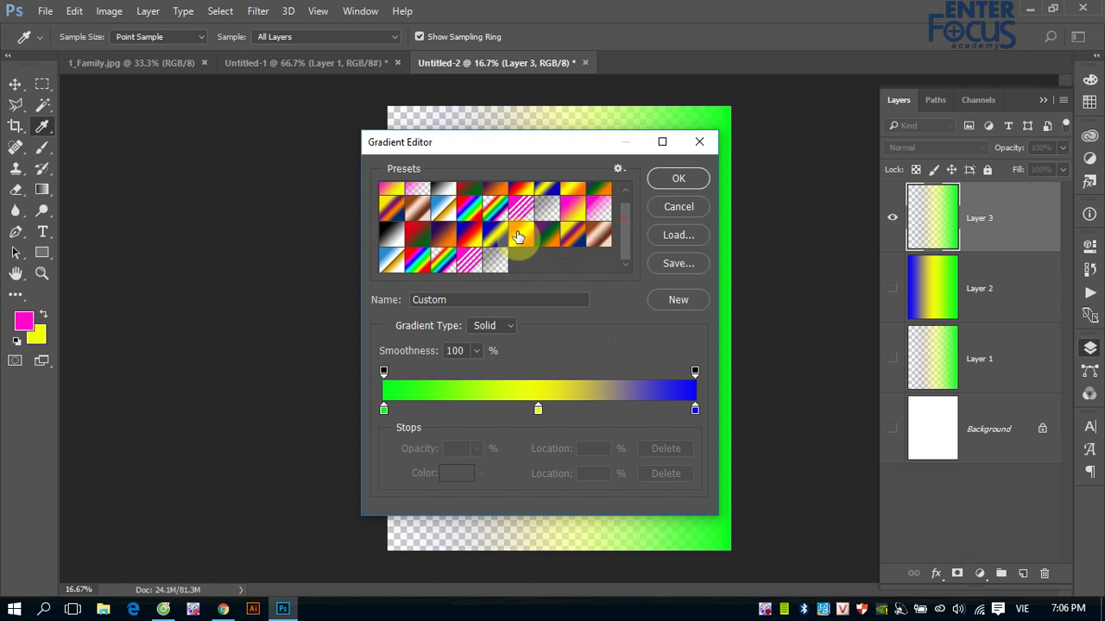
scroll(525, 247, "up", 1)
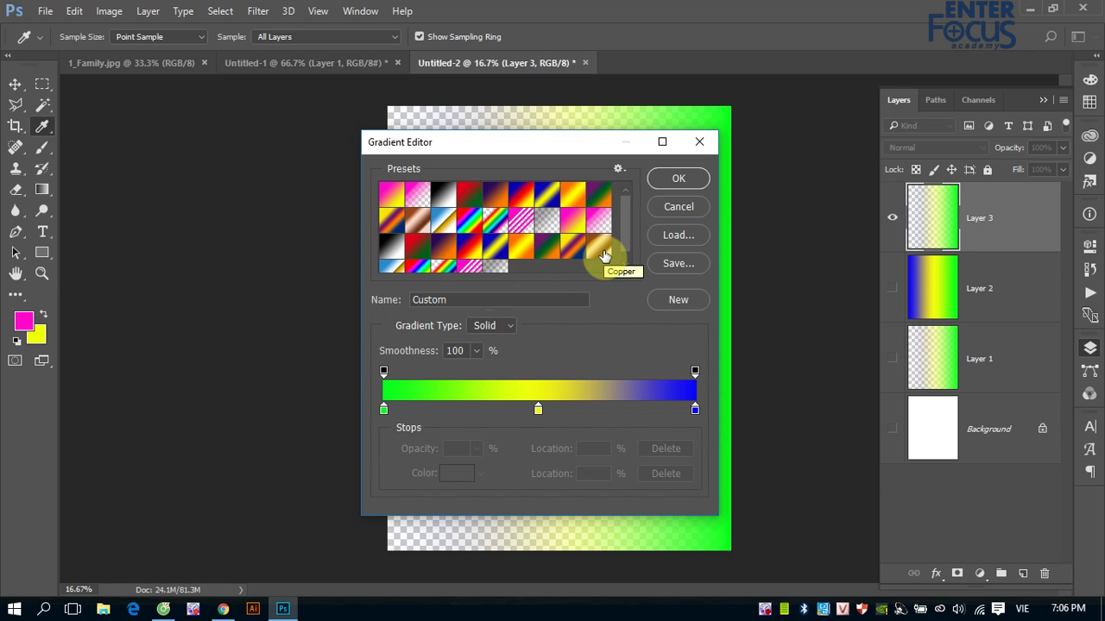
left_click(672, 209)
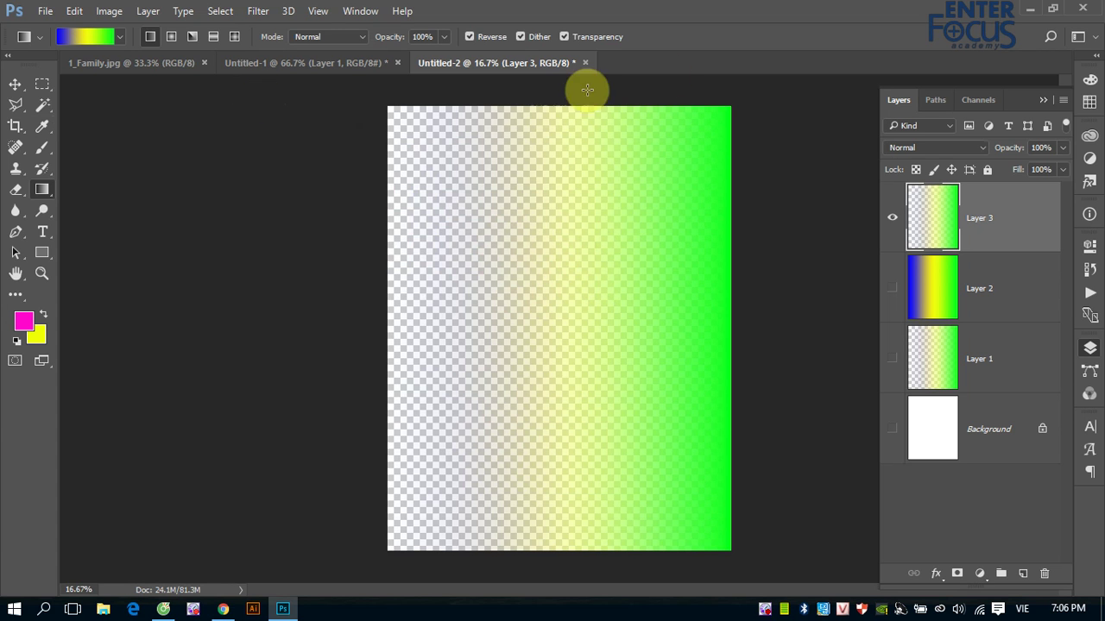
- Close Untitled-2 and Untitled-1 without saving and hide the Layers panel, leaving 1_Family.jpg
left_click(585, 63)
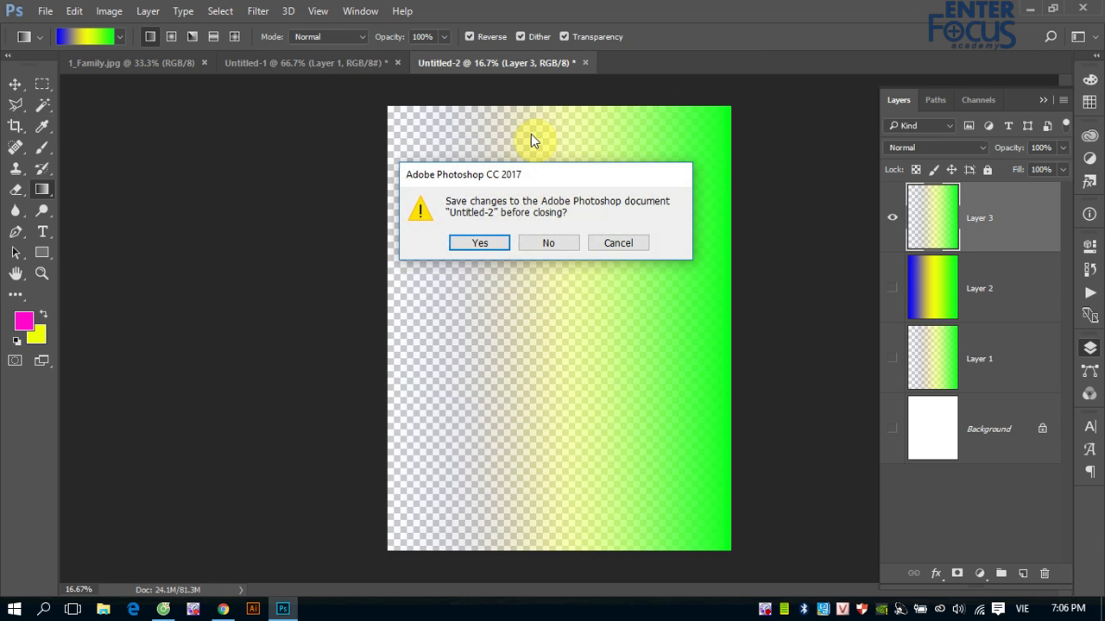
left_click(547, 241)
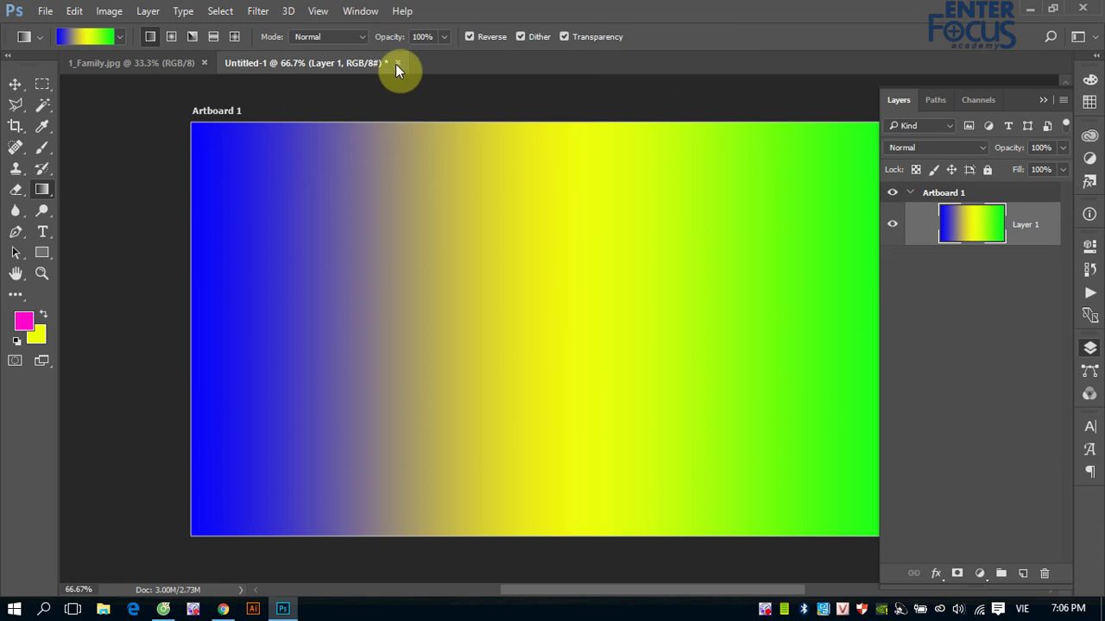
left_click(397, 63)
left_click(547, 241)
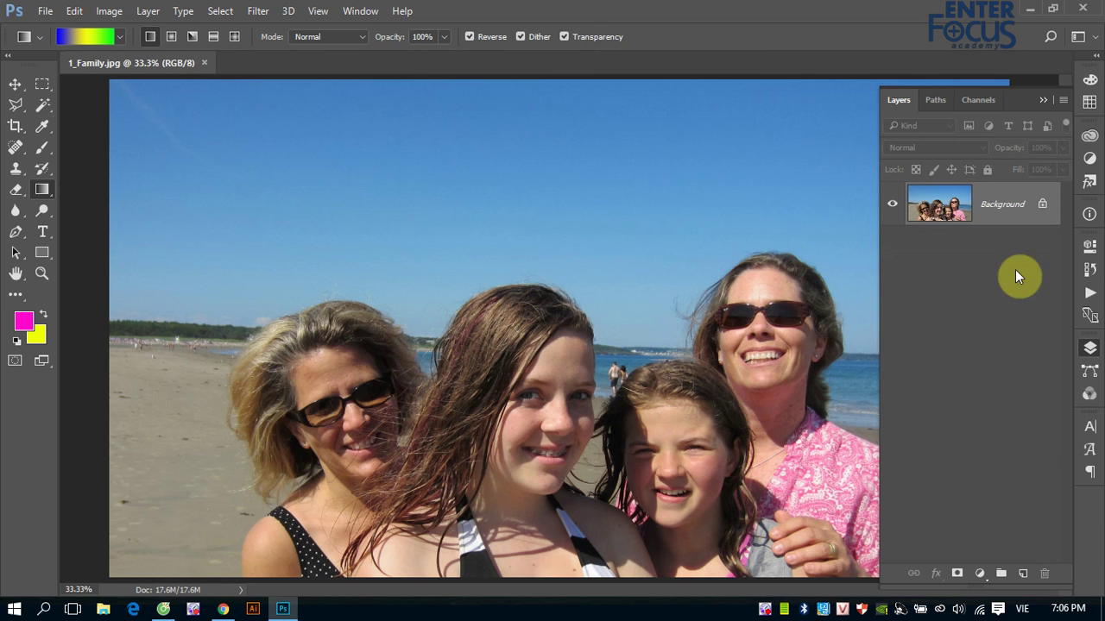
left_click(1042, 101)
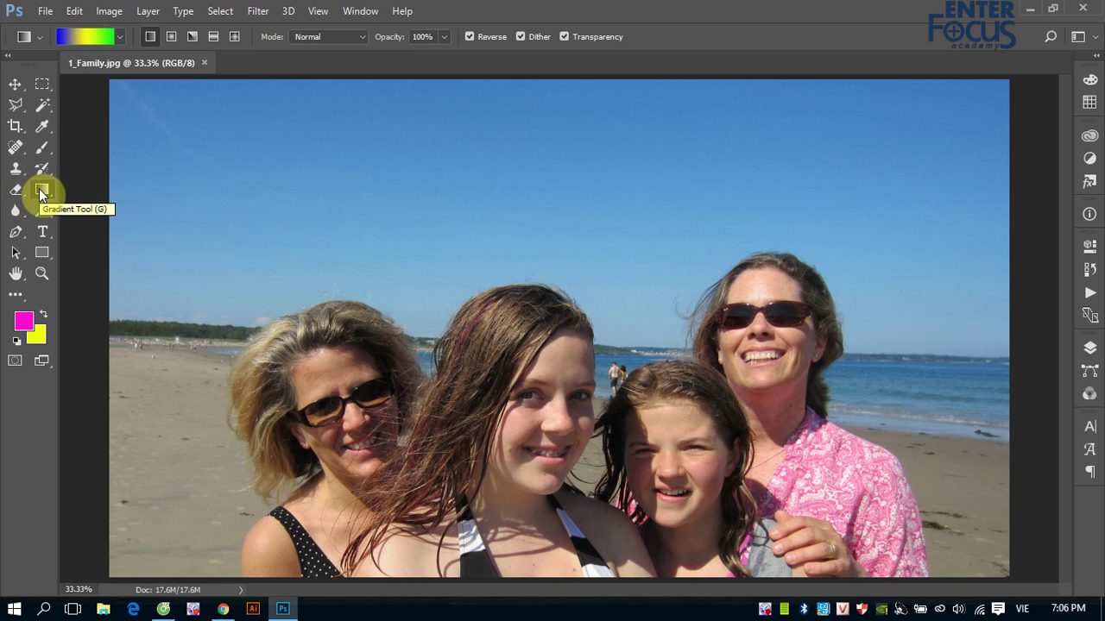
- Start from the Spectrum preset and bunch its colour stops into a narrow band around 36–48%
left_click(89, 36)
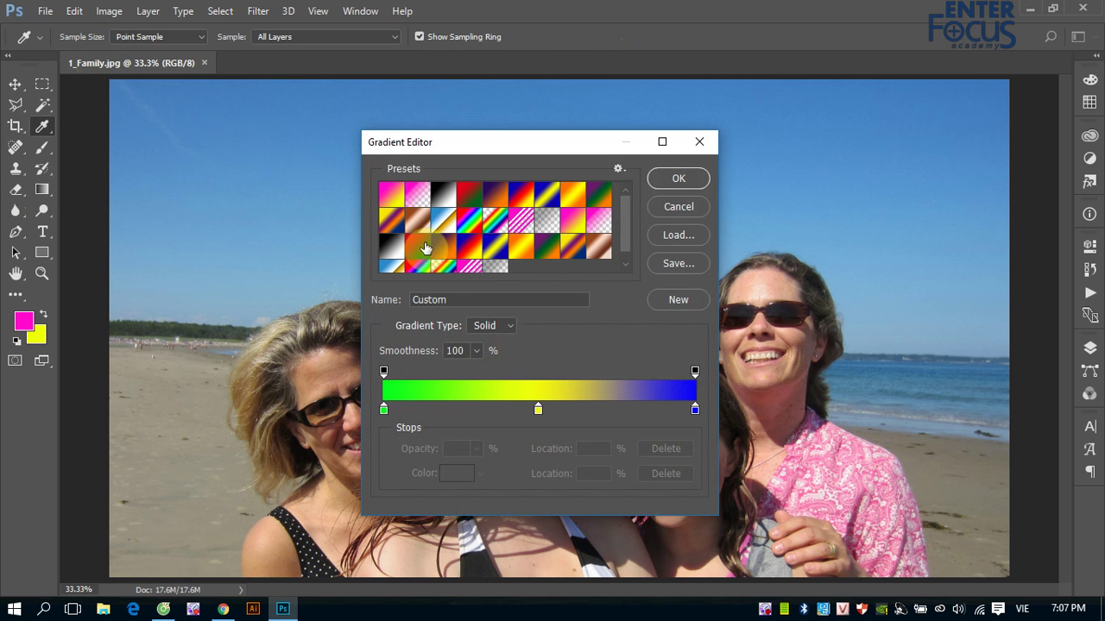
left_click(468, 222)
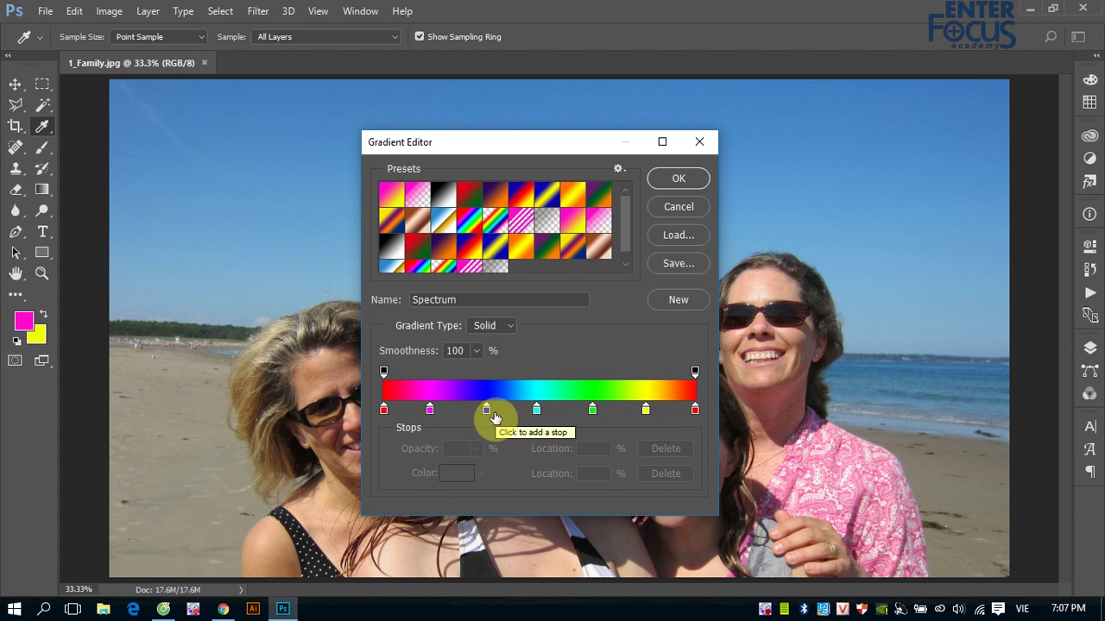
left_click_drag(488, 413, 517, 411)
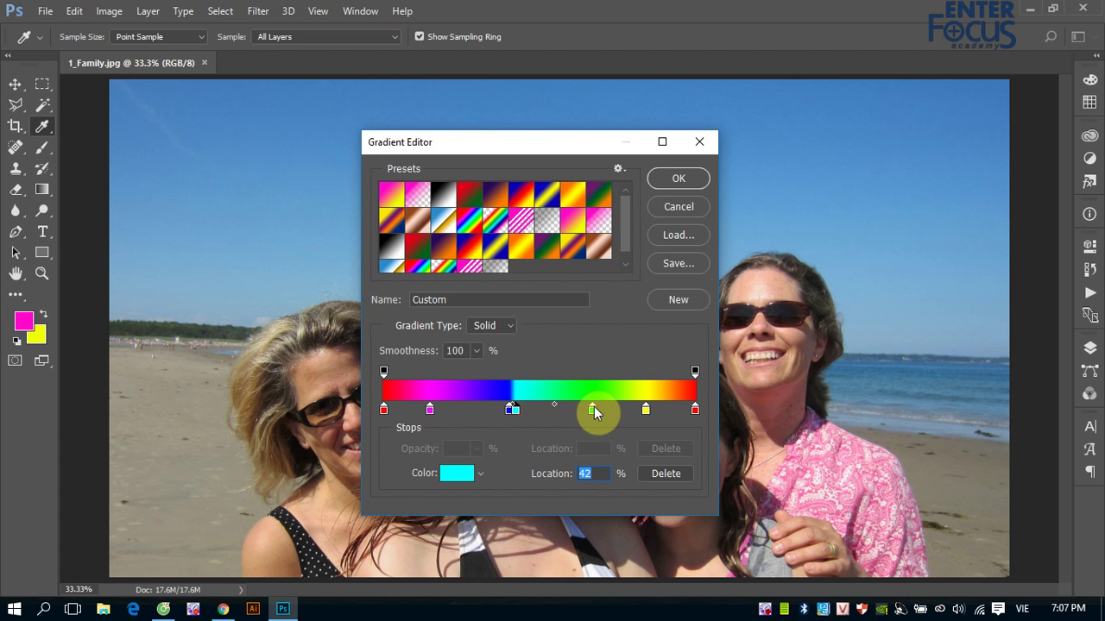
left_click_drag(590, 411, 521, 411)
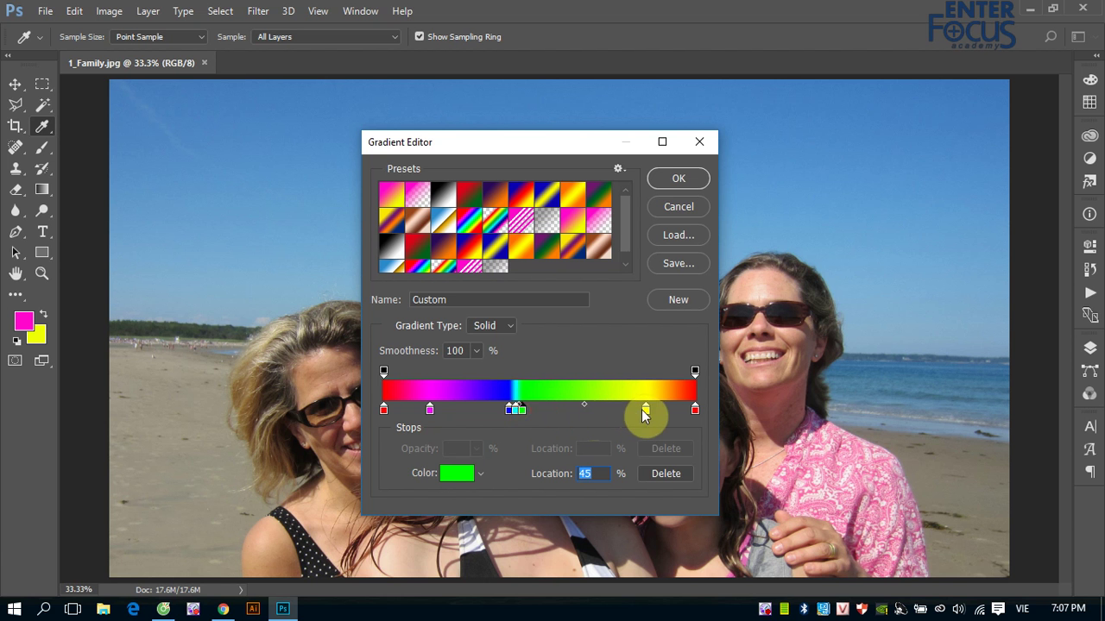
left_click_drag(646, 411, 528, 419)
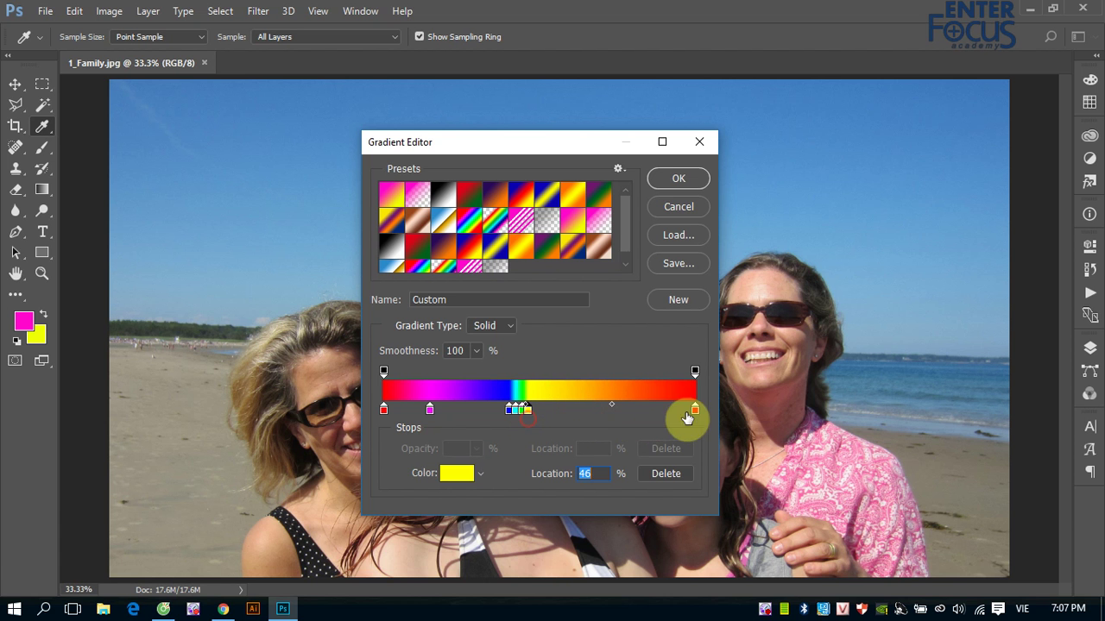
left_click_drag(696, 411, 530, 414)
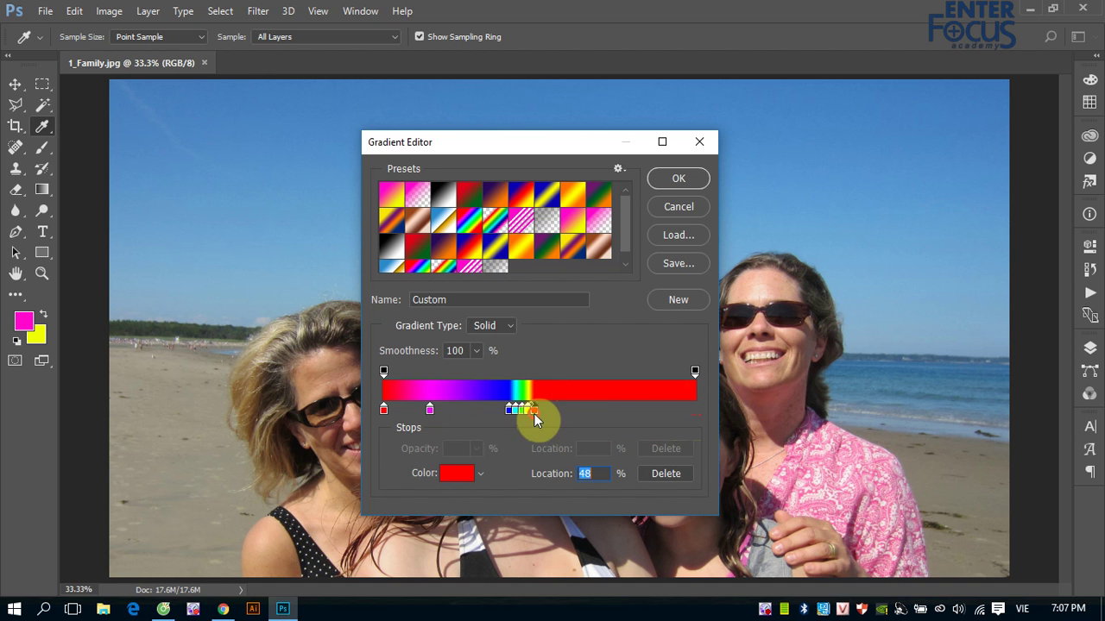
left_click_drag(430, 412, 504, 415)
left_click_drag(453, 416, 496, 415)
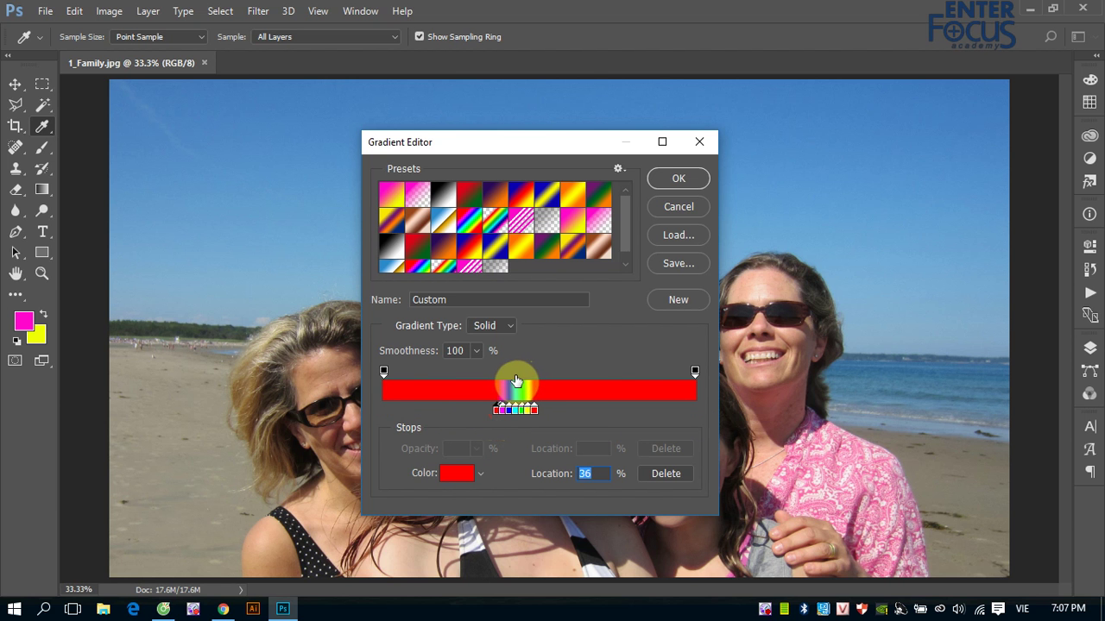
- Add middle opacity stops at decreasing opacities of 65, 45, 25 and 15
left_click(515, 373)
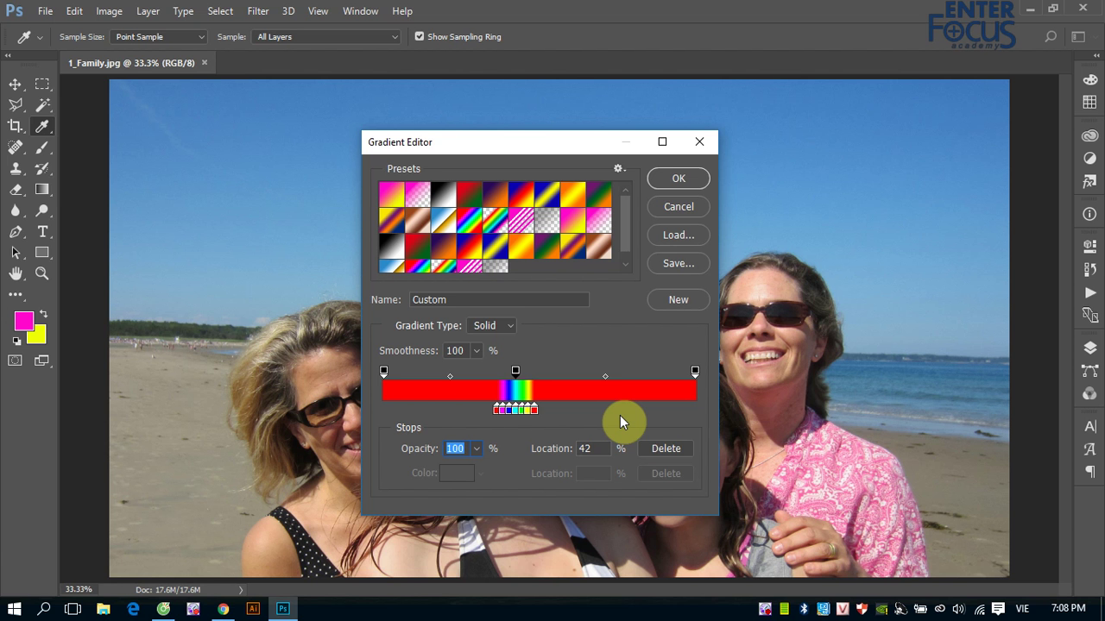
type("65")
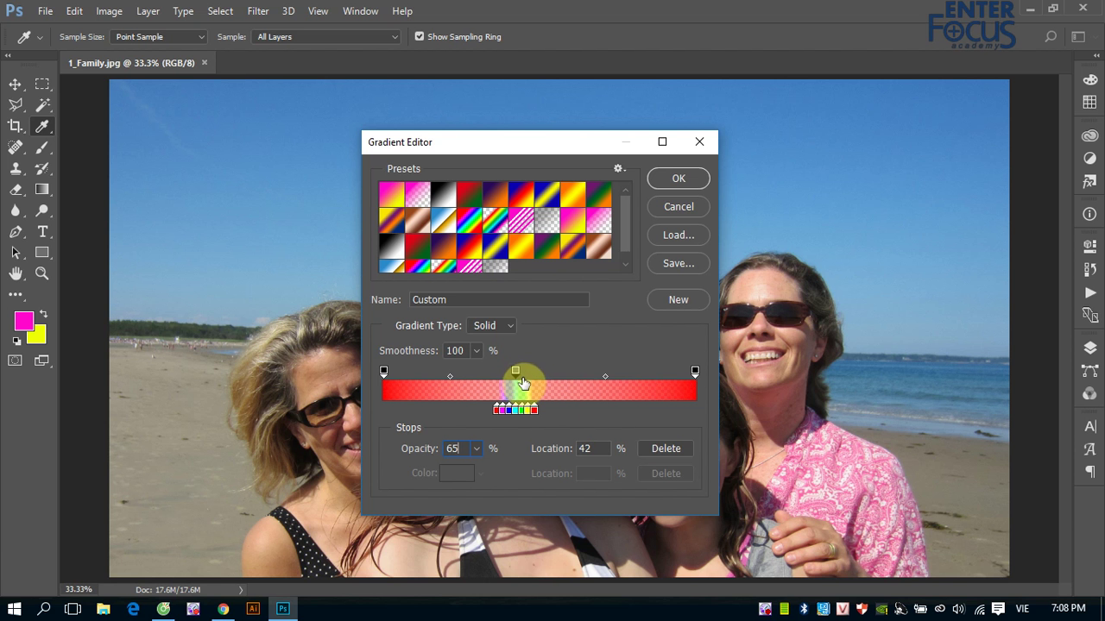
left_click(523, 372)
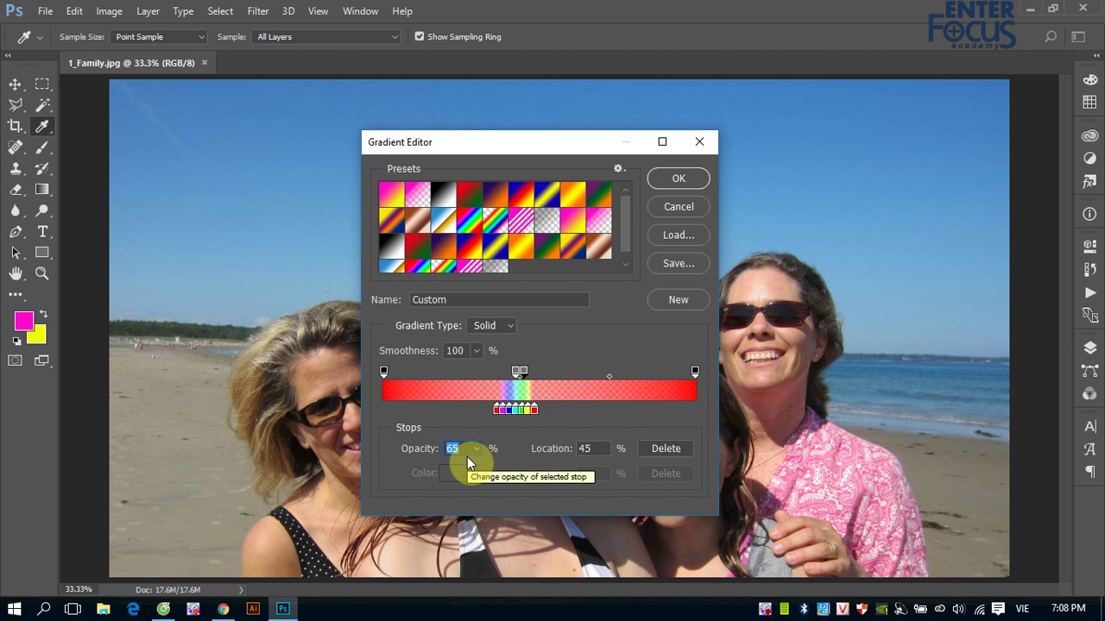
type("45")
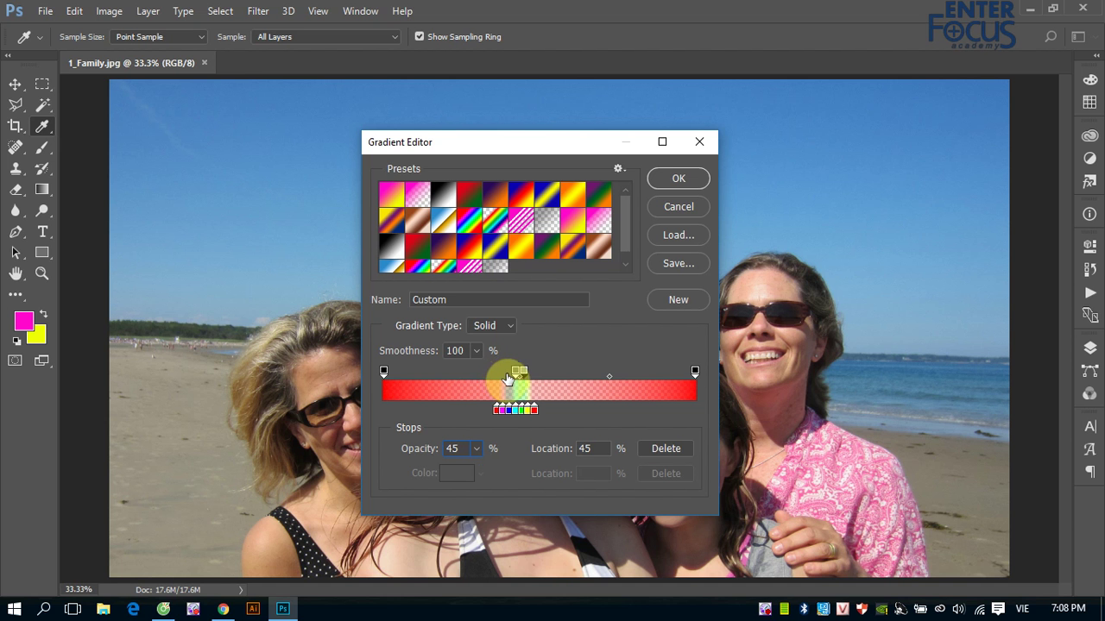
left_click_drag(514, 373, 499, 372)
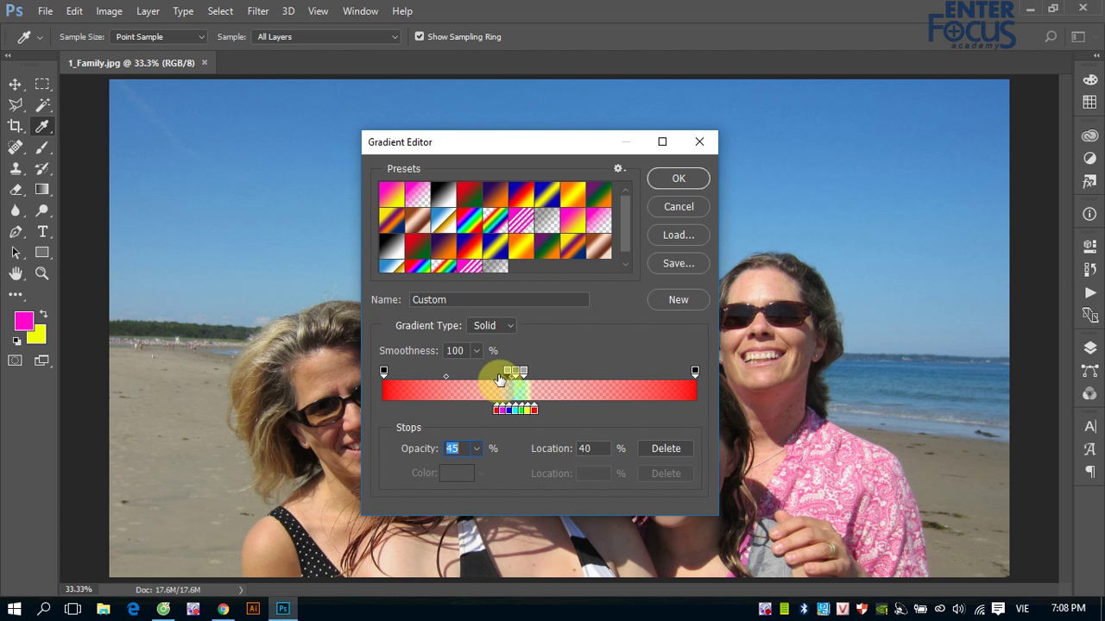
type("25")
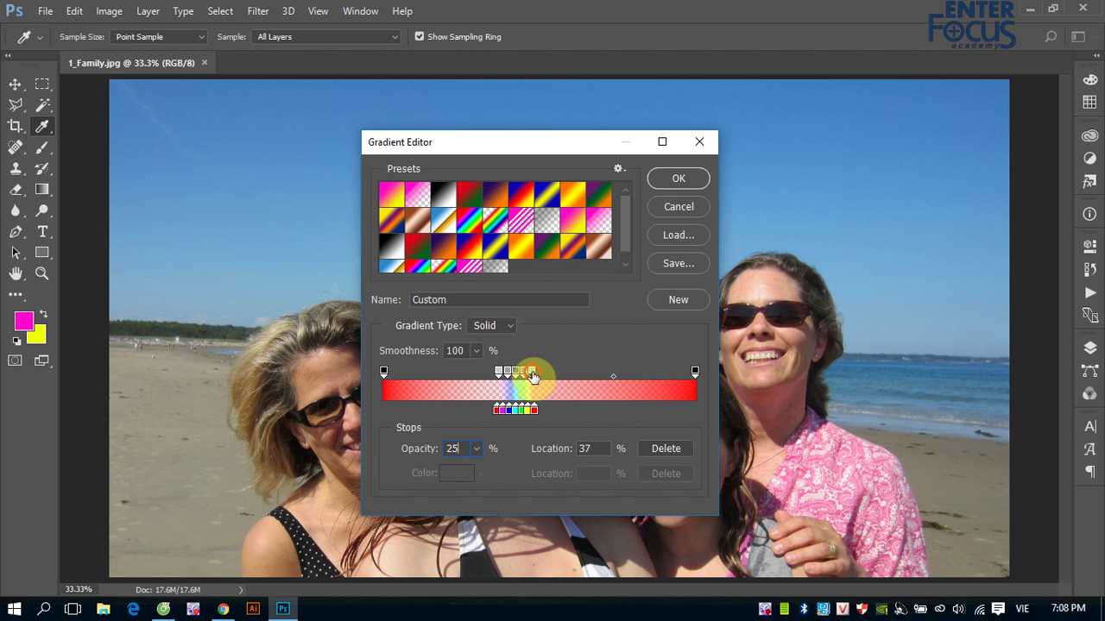
left_click(531, 373)
left_click(540, 373)
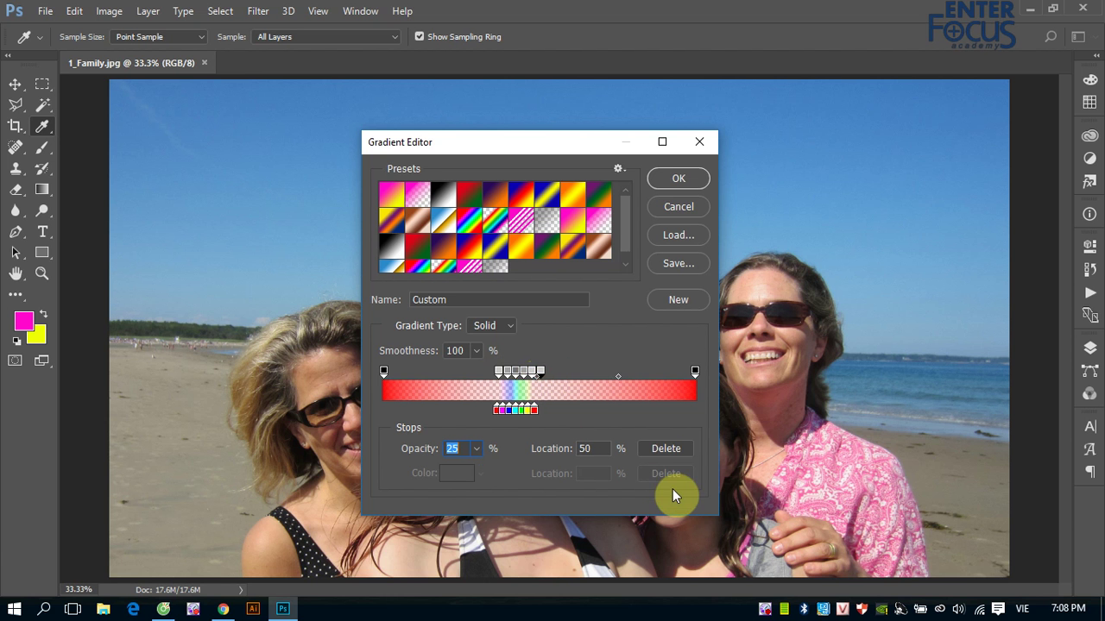
type("15")
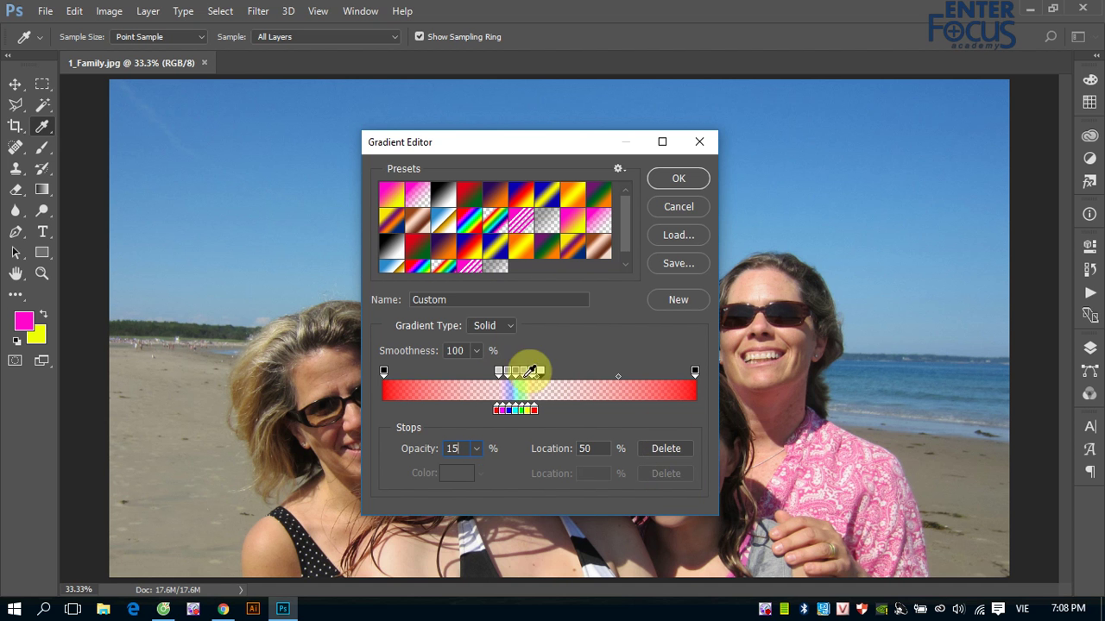
- Set both end opacity stops to 0 and move them inward to 26% and 74%
left_click(490, 375)
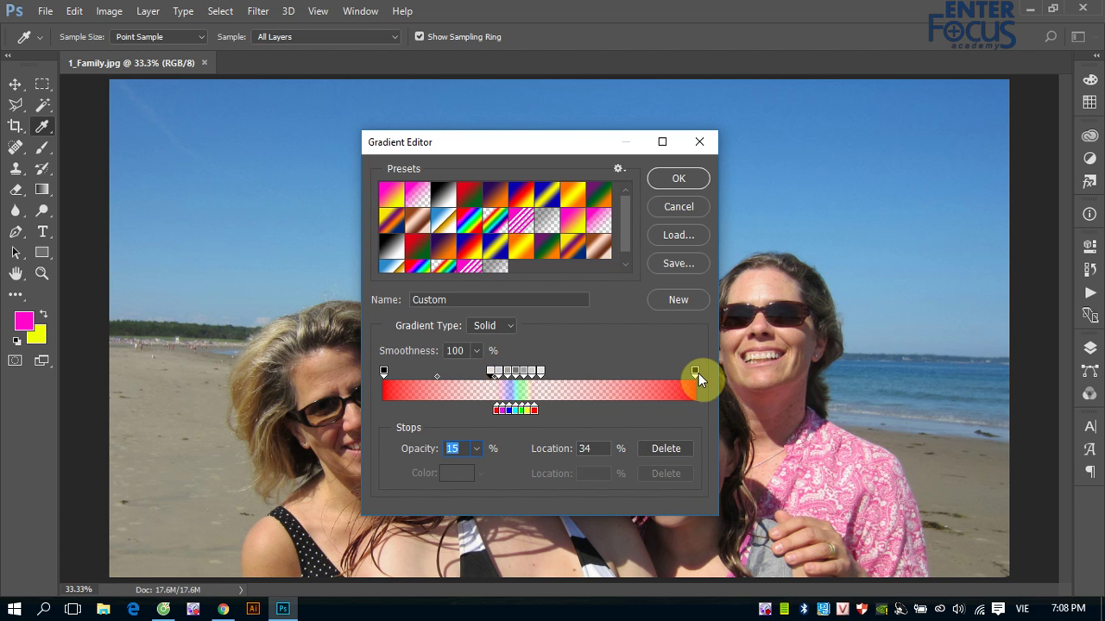
left_click(695, 373)
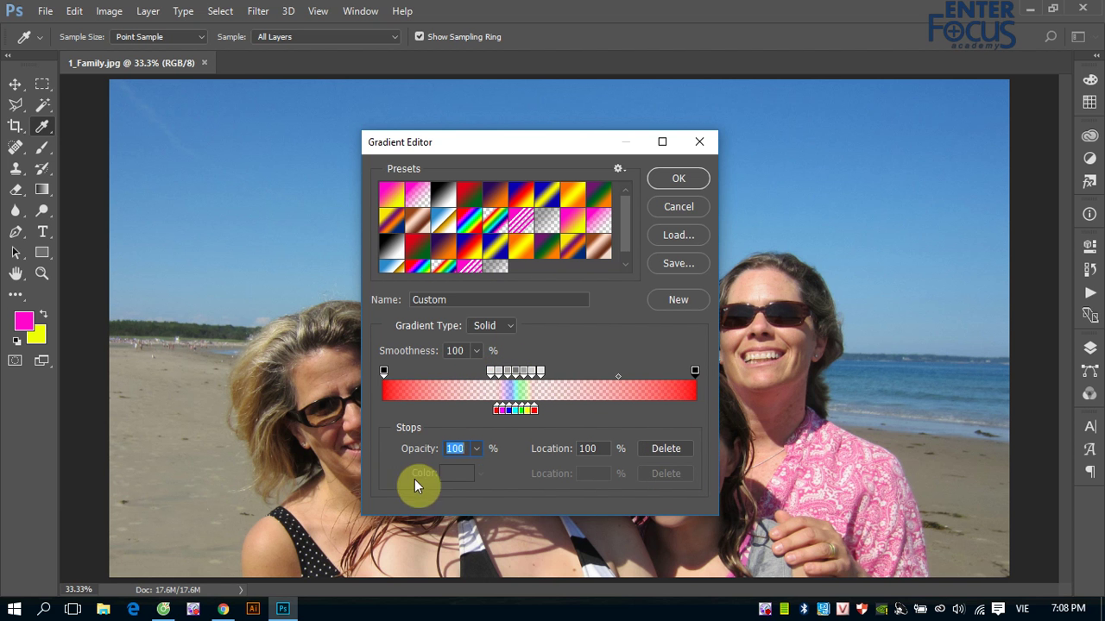
type("0")
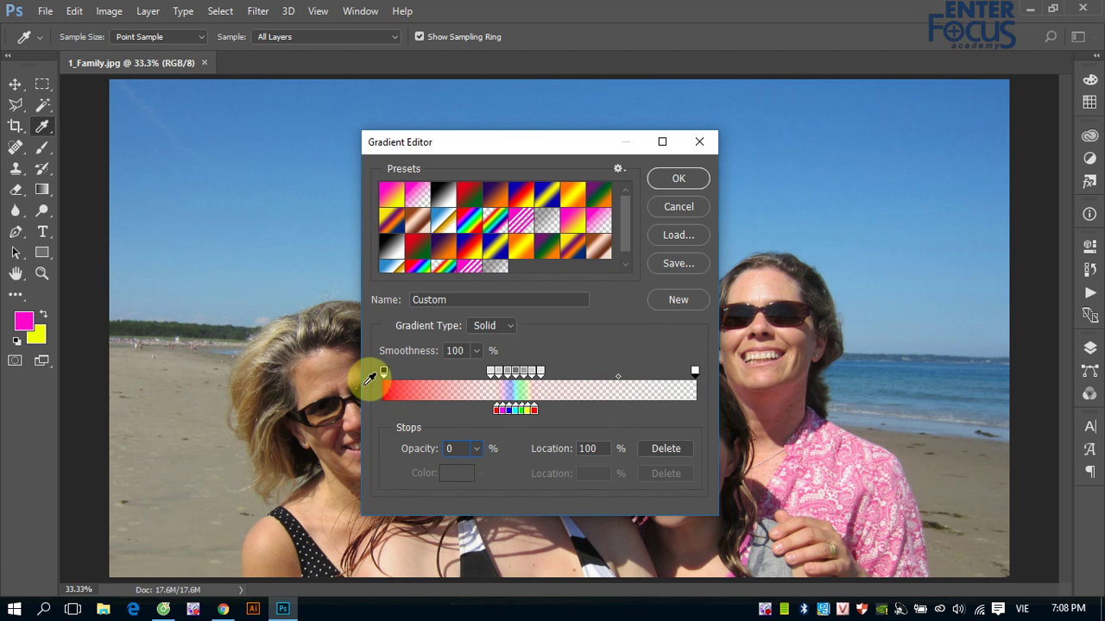
left_click(383, 371)
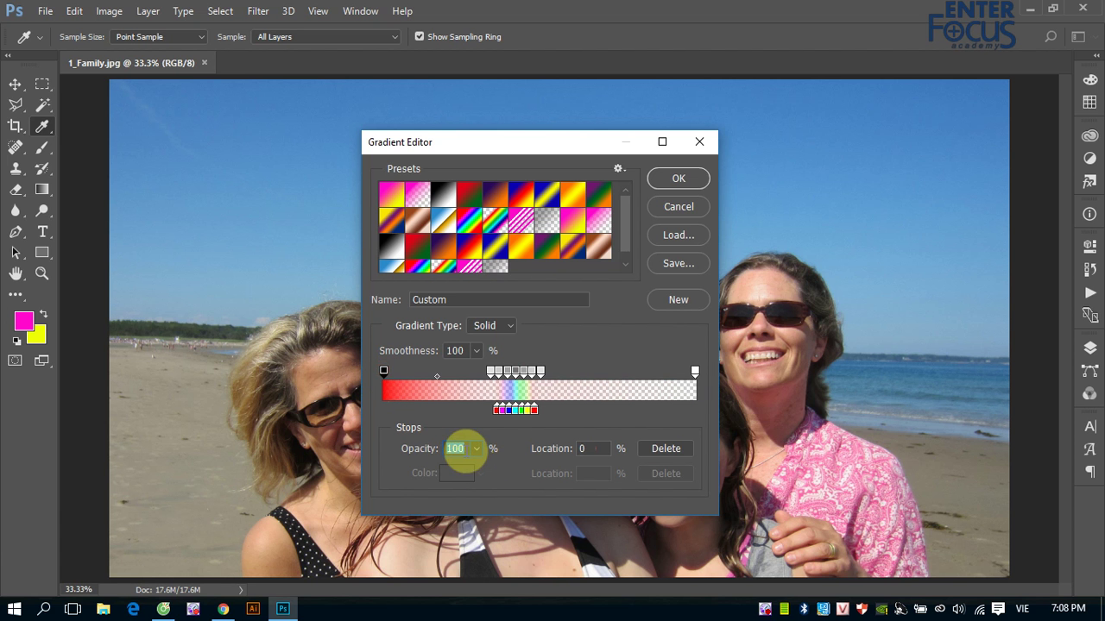
type("0")
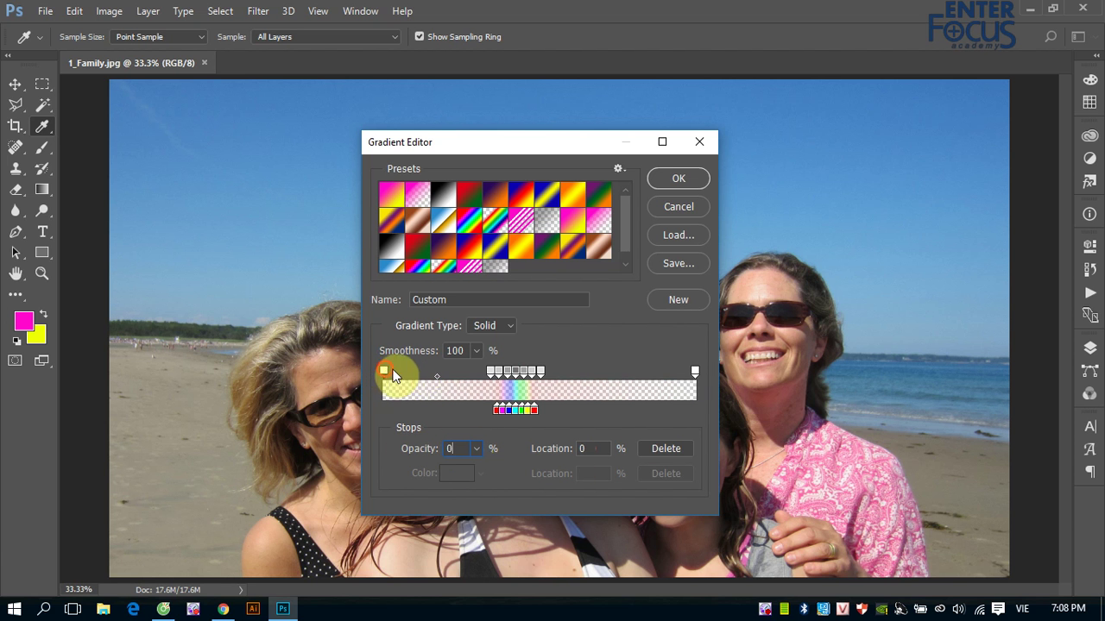
left_click_drag(391, 371, 464, 374)
left_click_drag(694, 371, 547, 378)
left_click(466, 448)
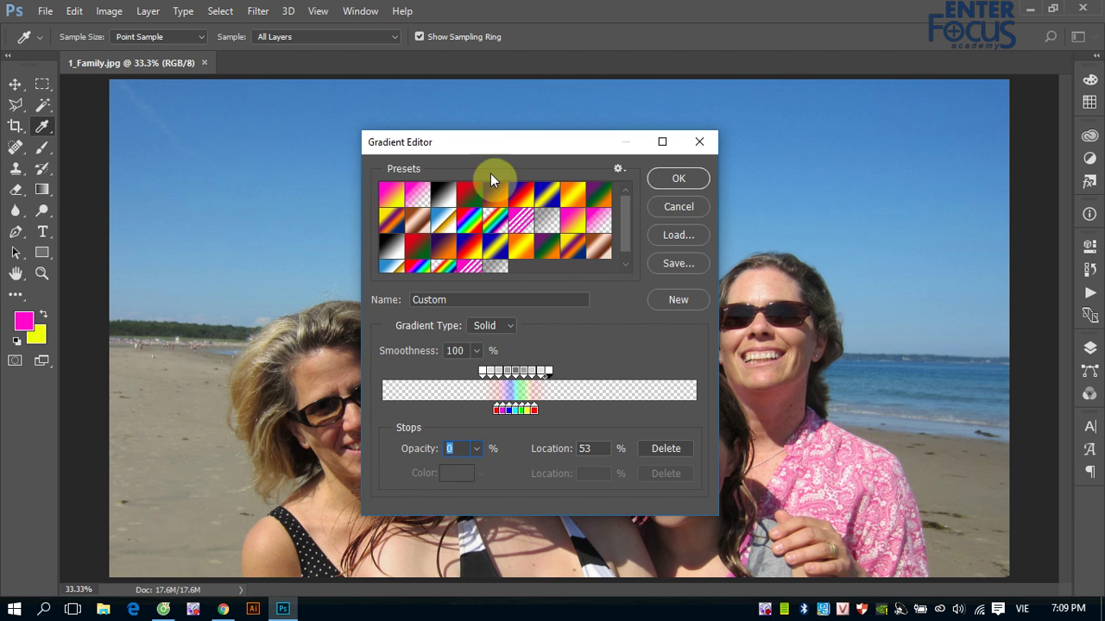
- Accept the transparent rainbow gradient, switch to Radial Gradient, and show the Layers panel
left_click(678, 179)
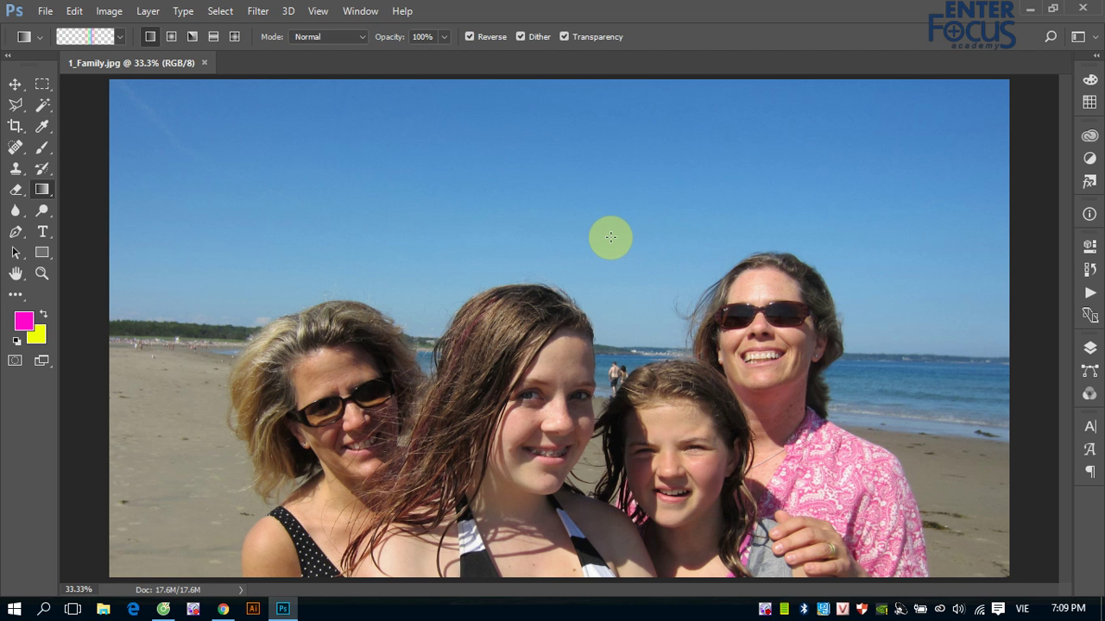
left_click(175, 38)
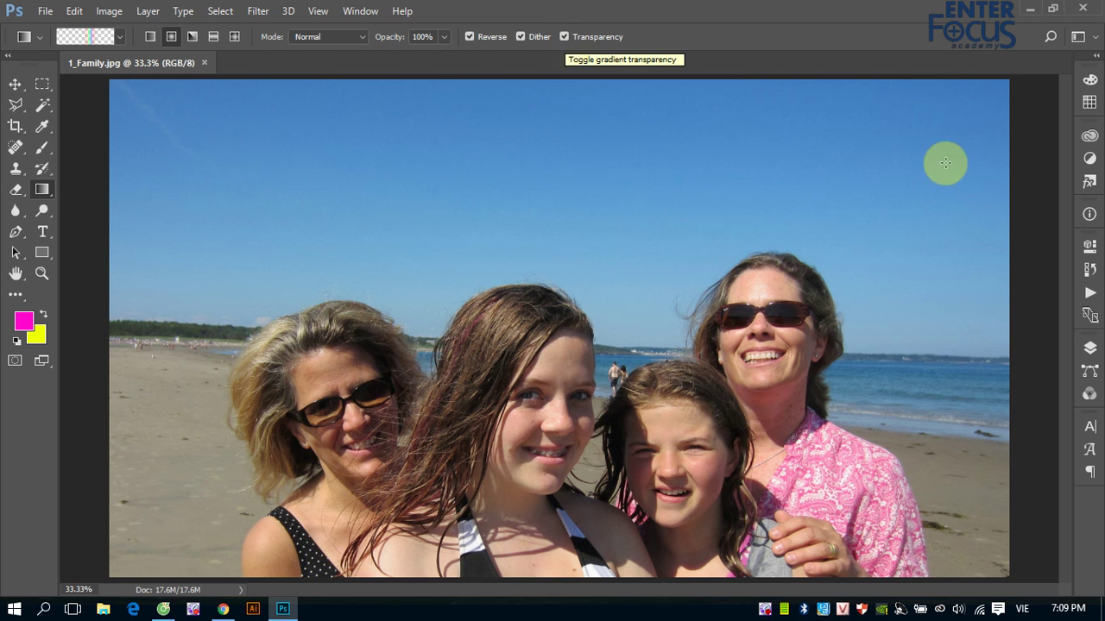
left_click(1089, 348)
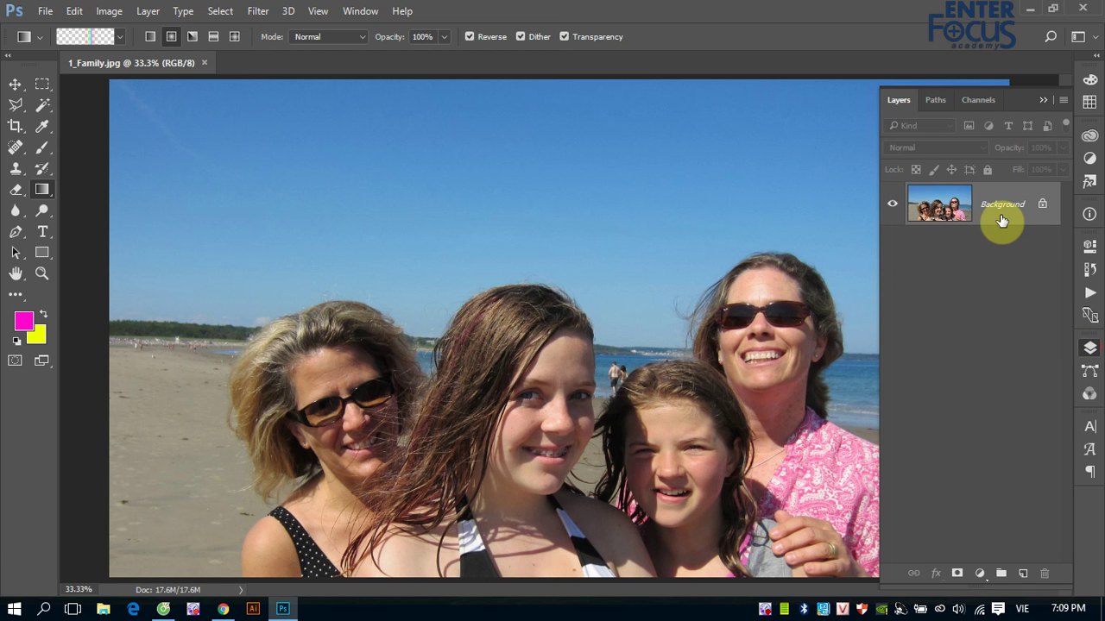
- On a new Layer 1, draw a radial rainbow ring over the people, redrawing it smaller
left_click(1023, 574)
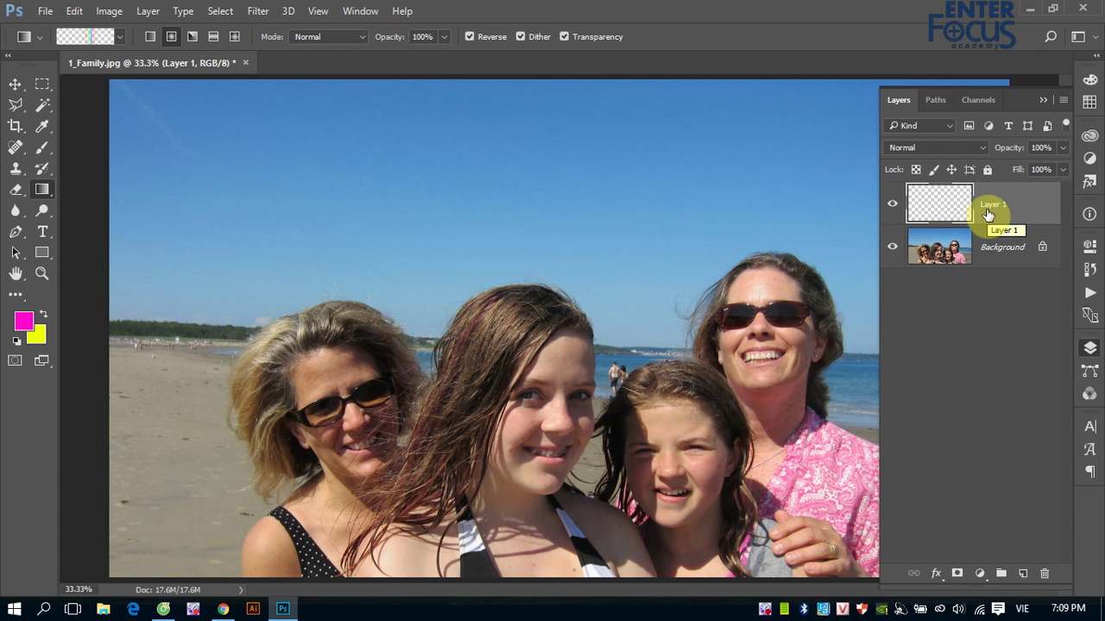
left_click(1044, 100)
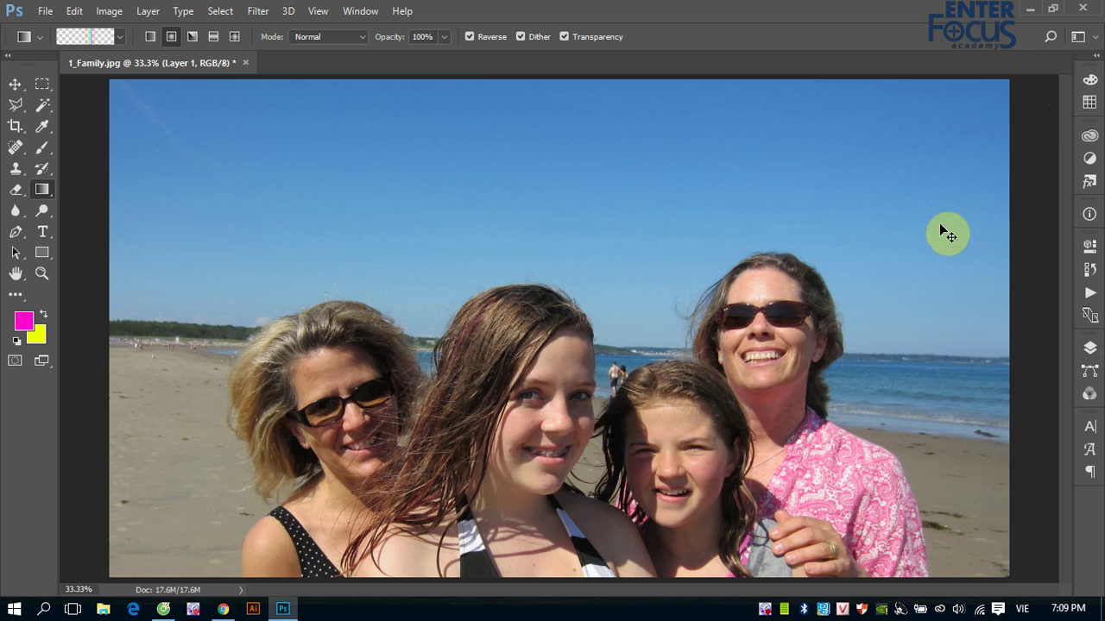
key("ctrl+minus")
key("ctrl+minus")
key("ctrl+minus")
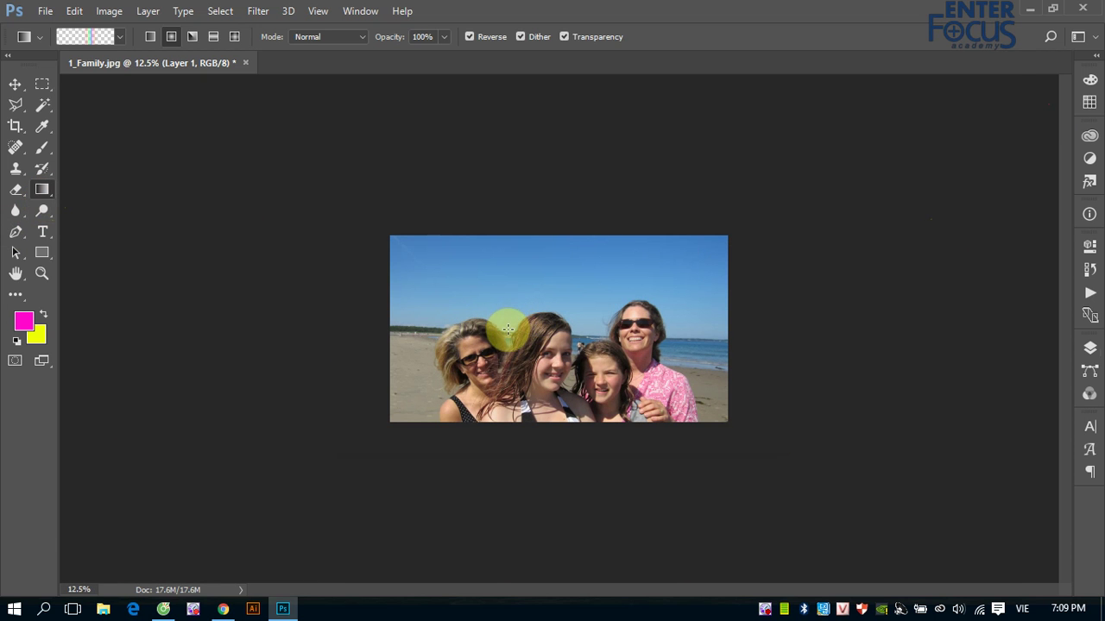
left_click_drag(506, 333, 509, 162)
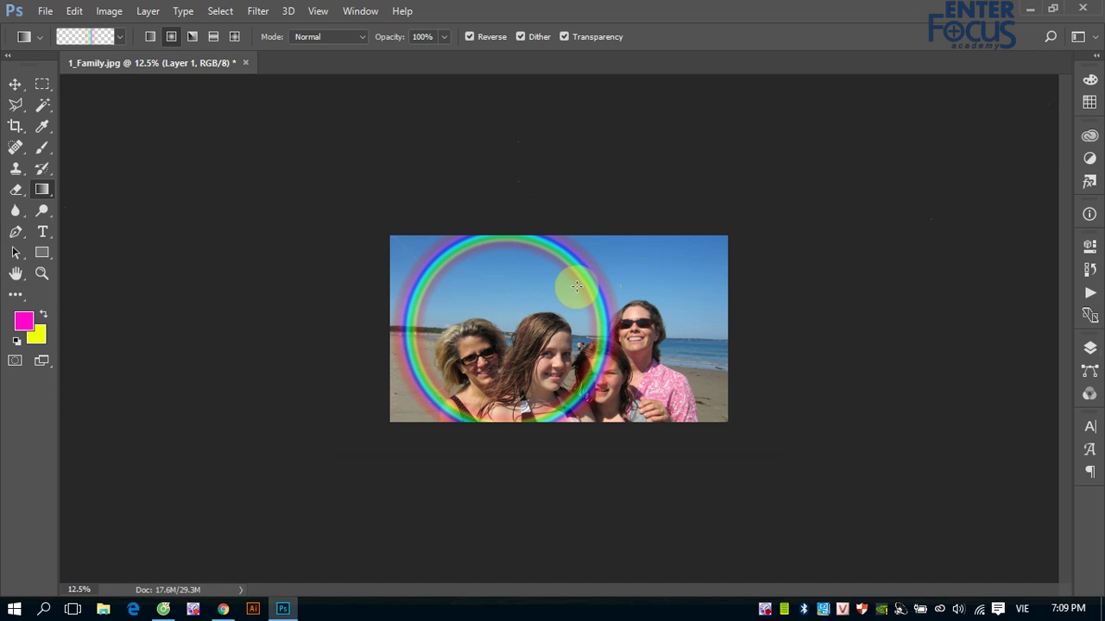
key("ctrl+z")
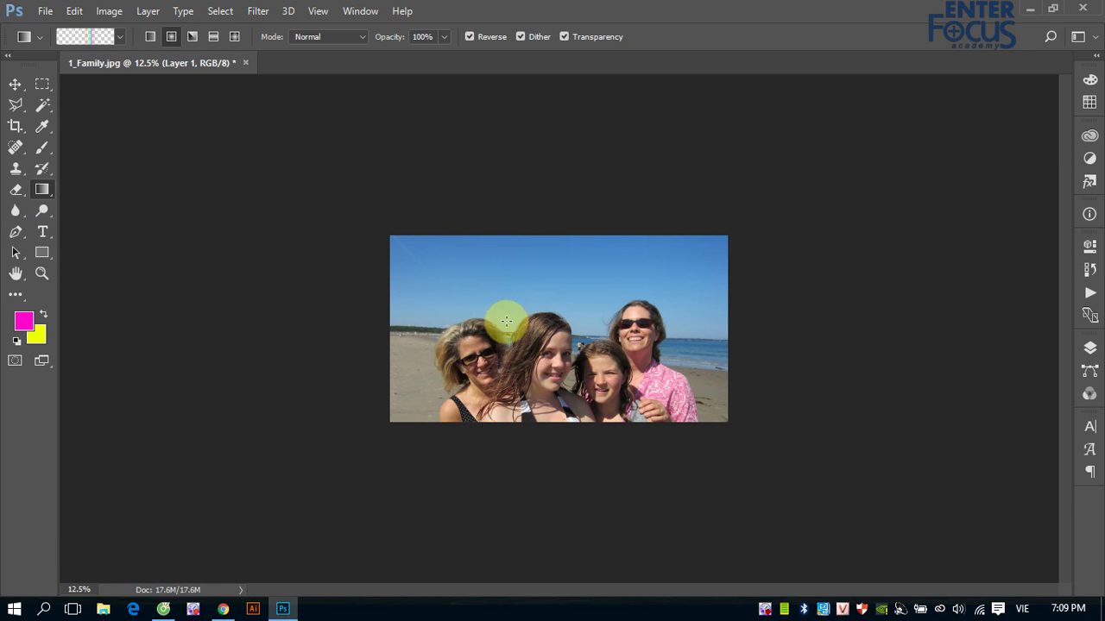
left_click_drag(508, 335, 510, 214)
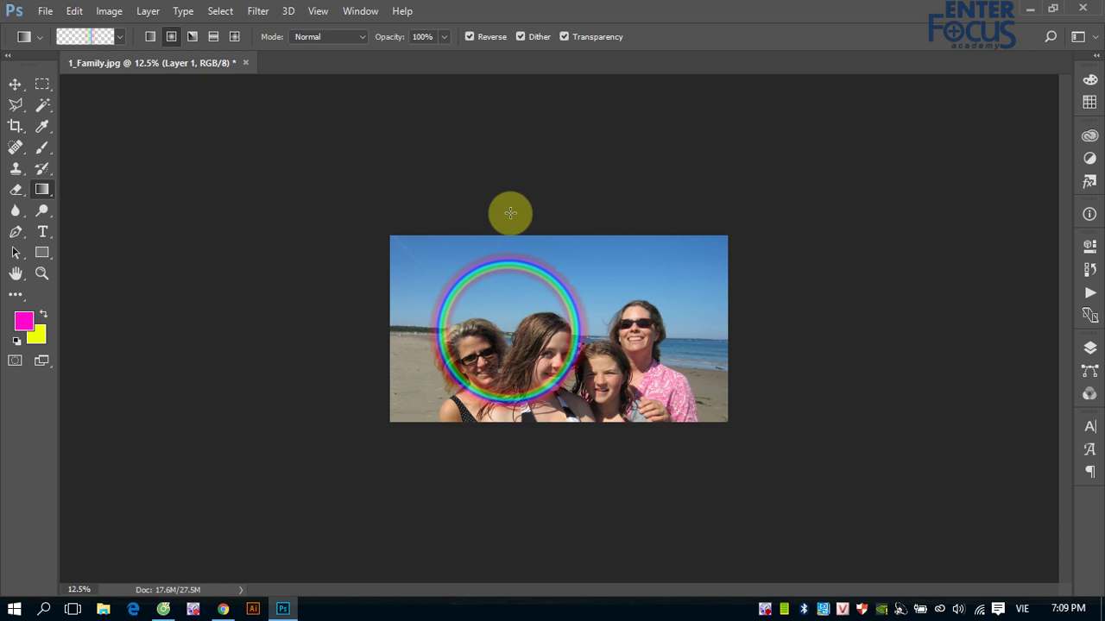
- Switch to the Move tool with auto-select off and zoom out to the whole photo
left_click(12, 83)
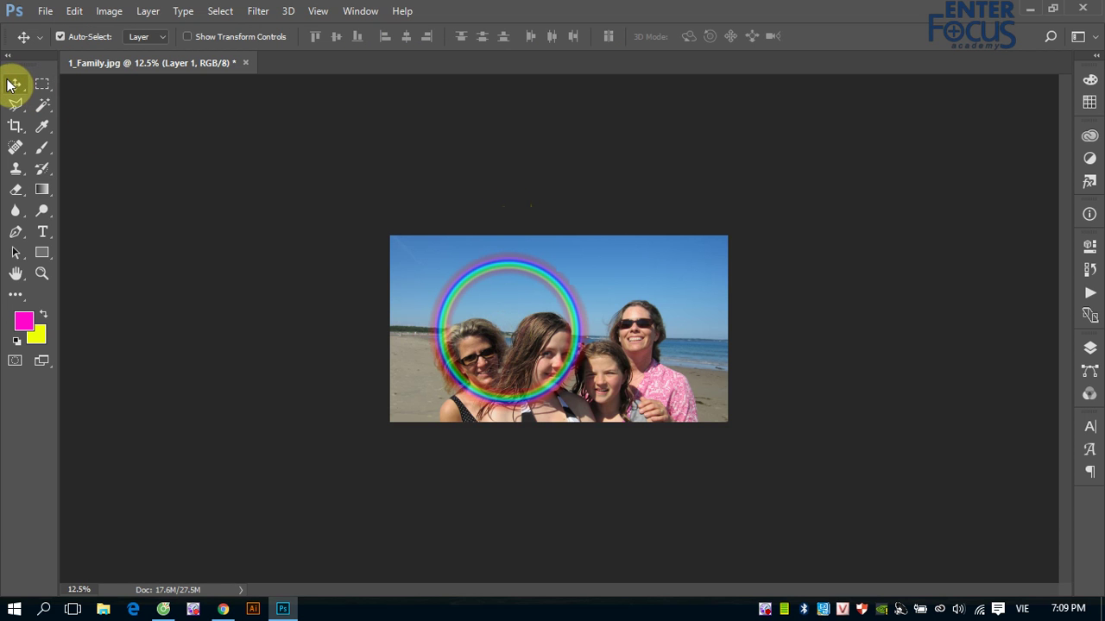
key("ctrl")
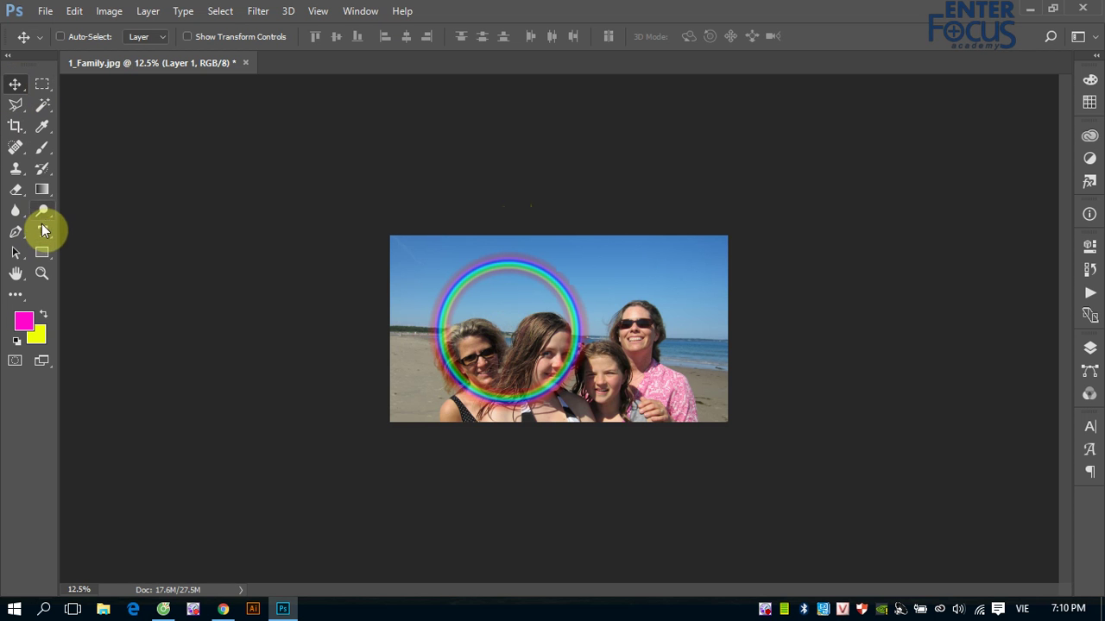
double_click(41, 272)
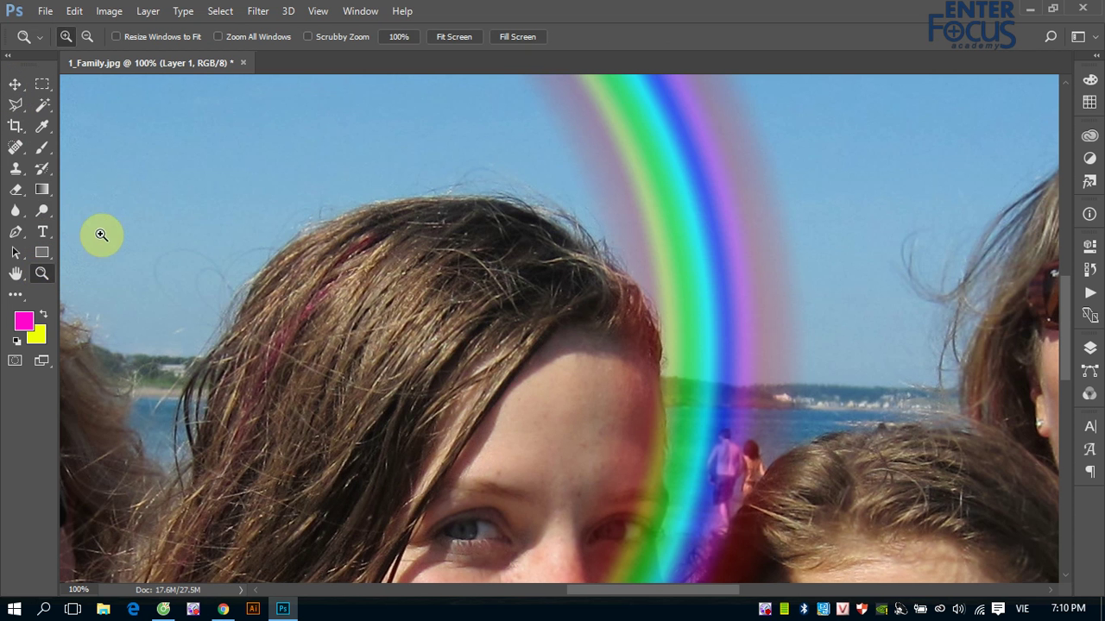
left_click(15, 86)
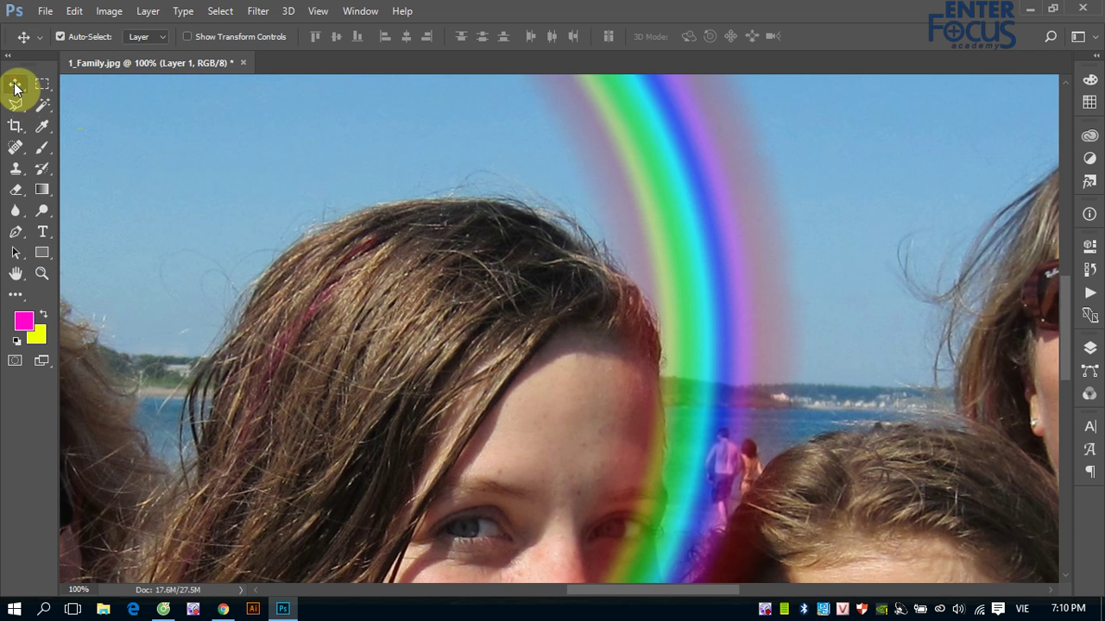
key("ctrl+minus")
key("ctrl+minus")
key("ctrl+minus")
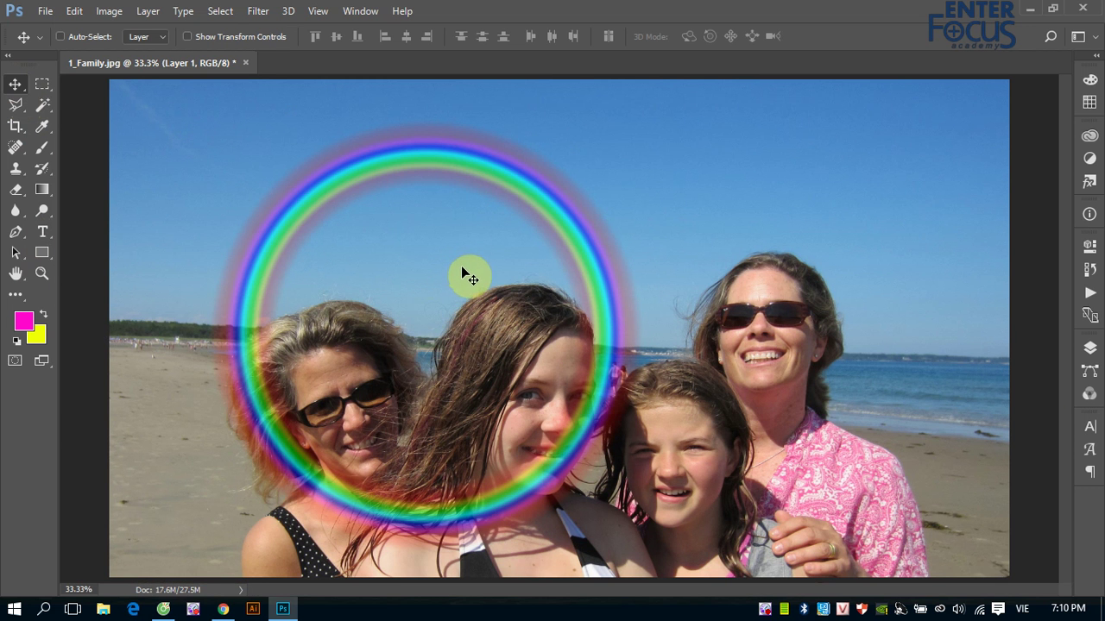
- Trace a Polygonal Lasso outline along the horizon and over the family's heads
left_click(15, 105)
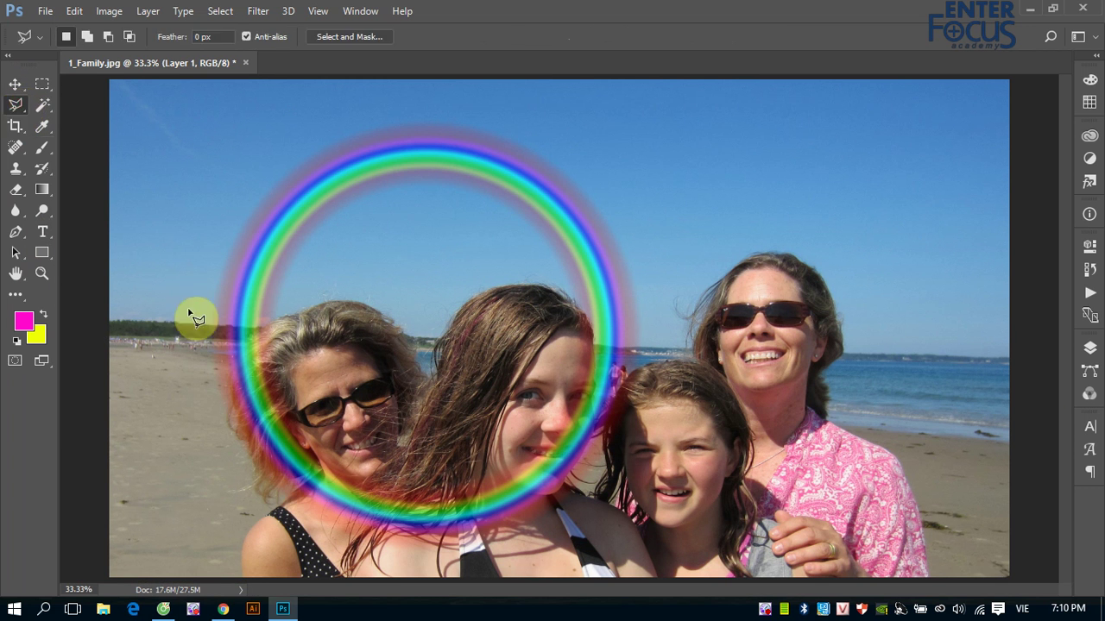
left_click(177, 324)
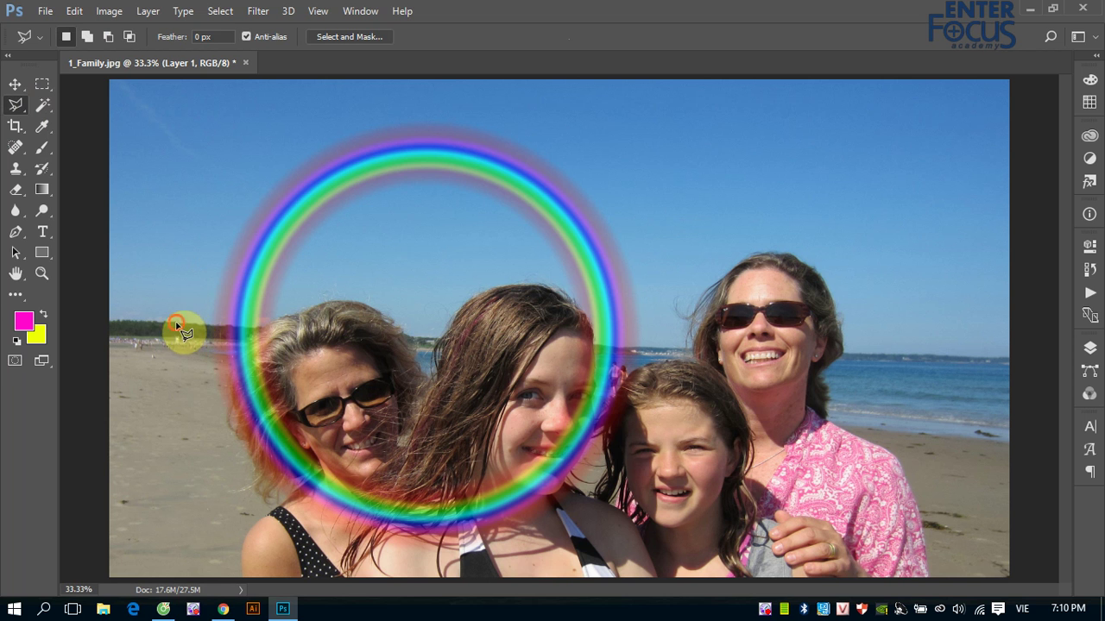
left_click(233, 327)
left_click(273, 318)
left_click(403, 327)
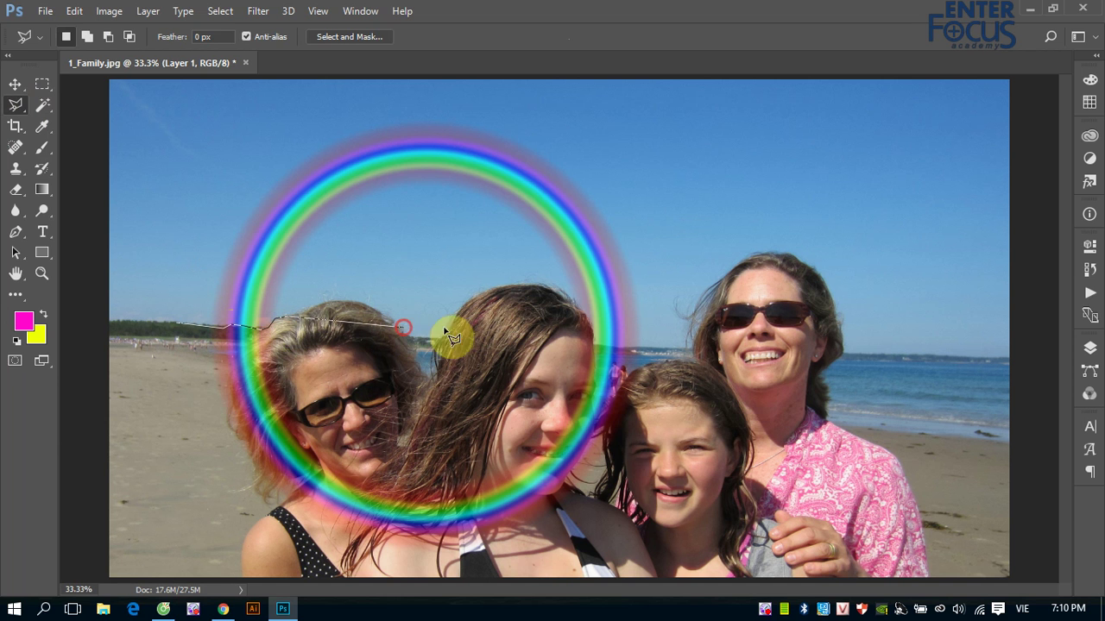
left_click(591, 322)
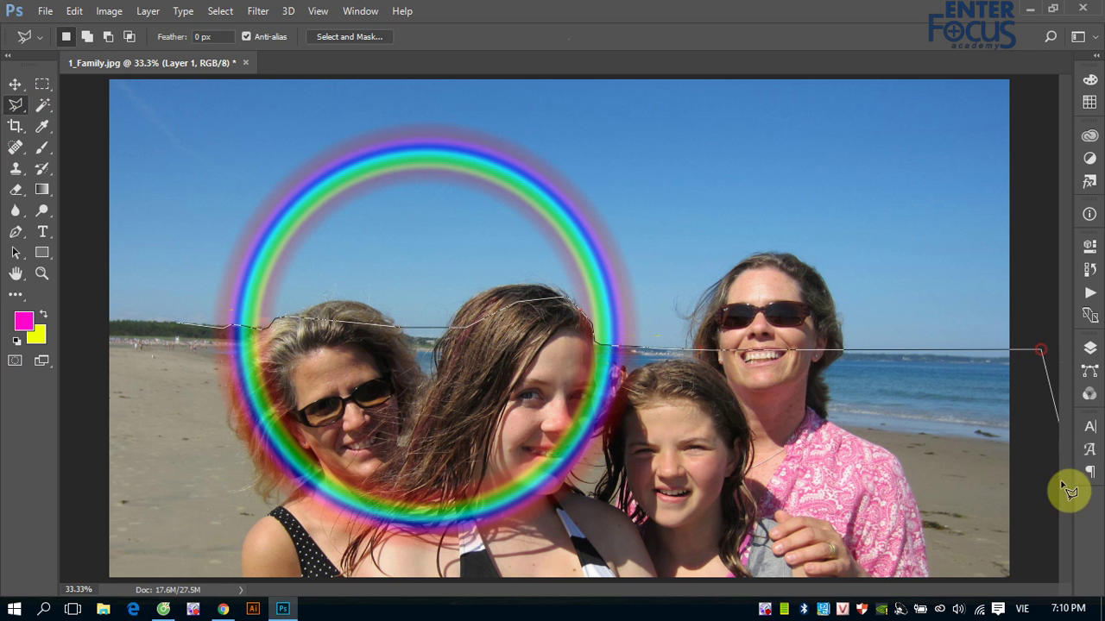
- Close the outline around the lower photo below the horizon and show the Layers panel
left_click(1046, 574)
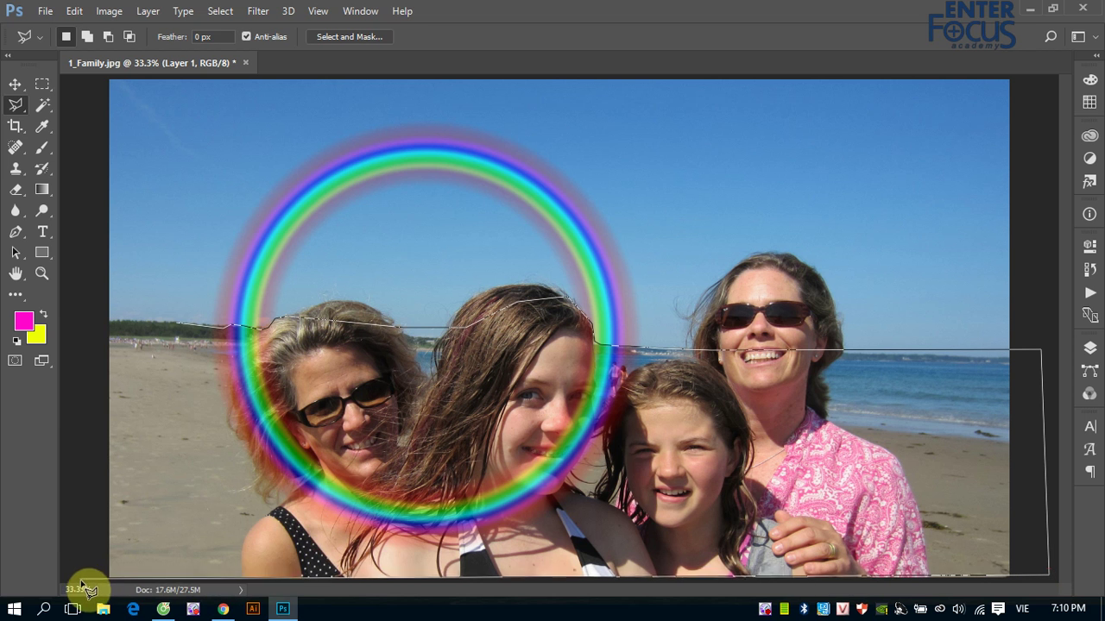
left_click(85, 393)
left_click(89, 326)
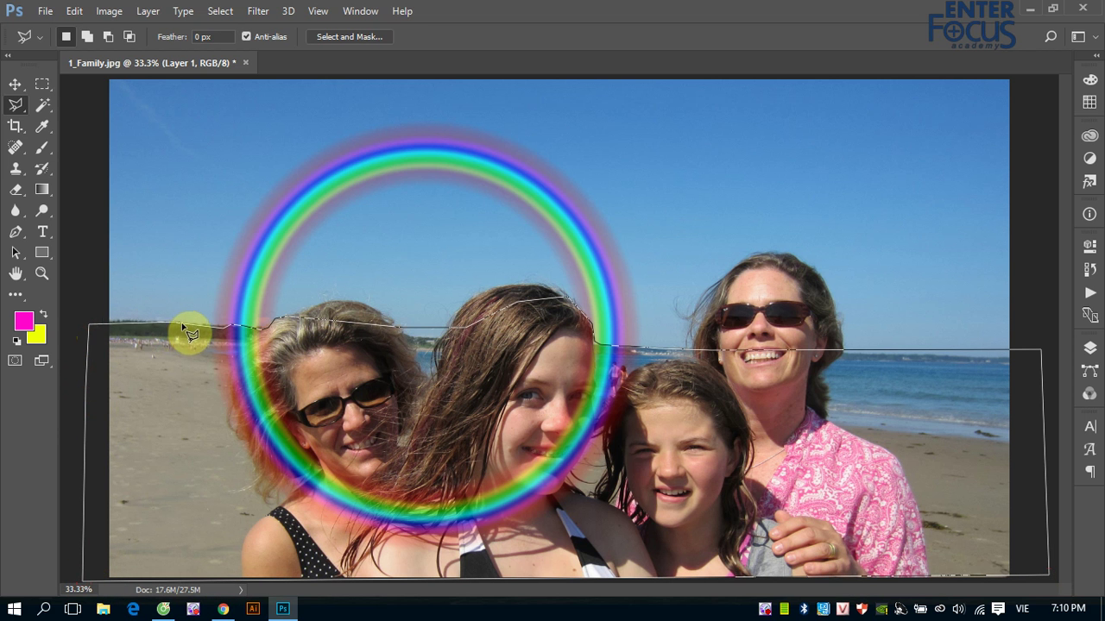
left_click(191, 333)
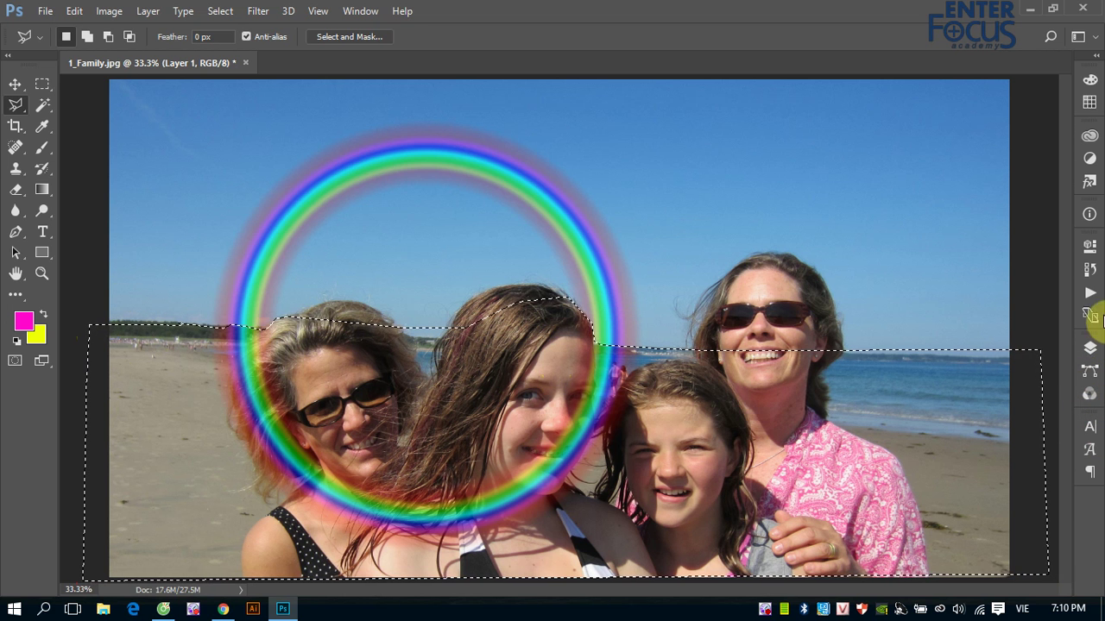
left_click(1090, 347)
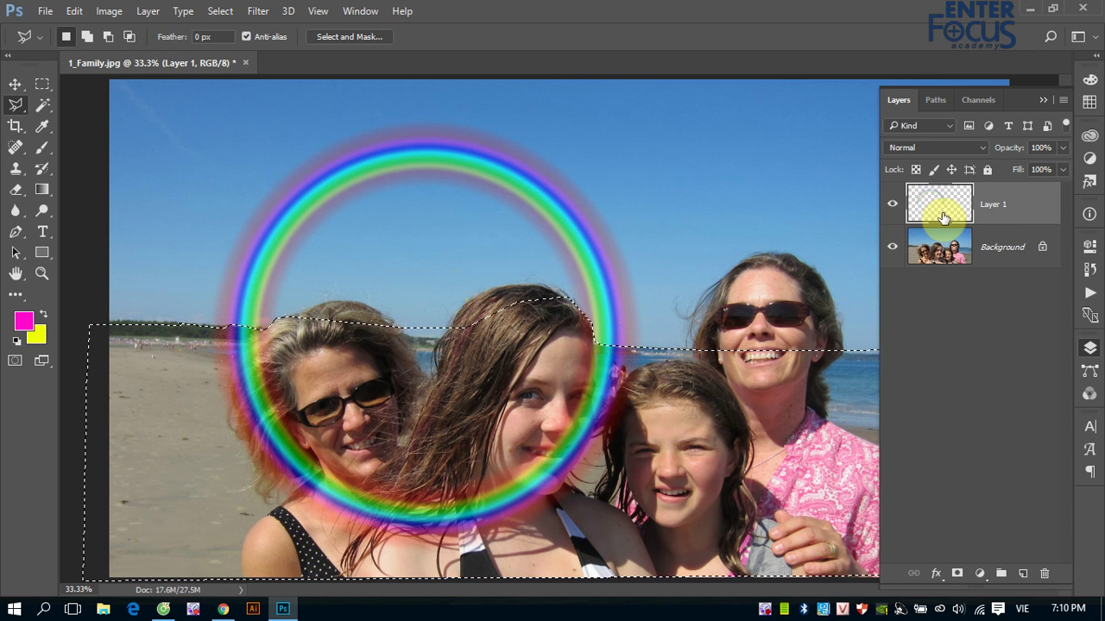
key("Delete")
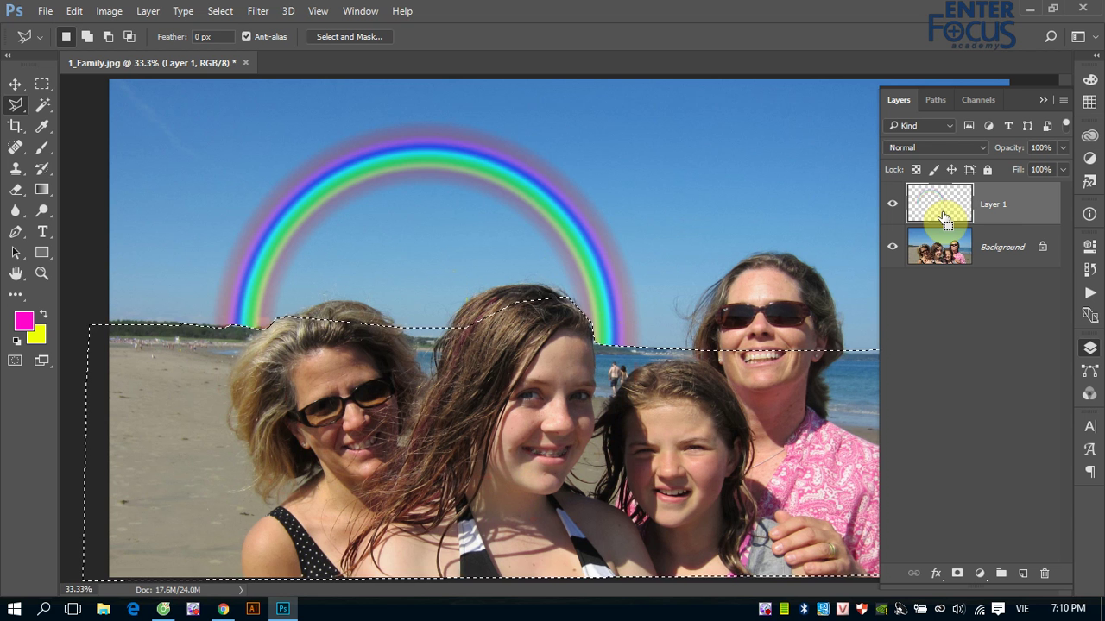
key("ctrl+d")
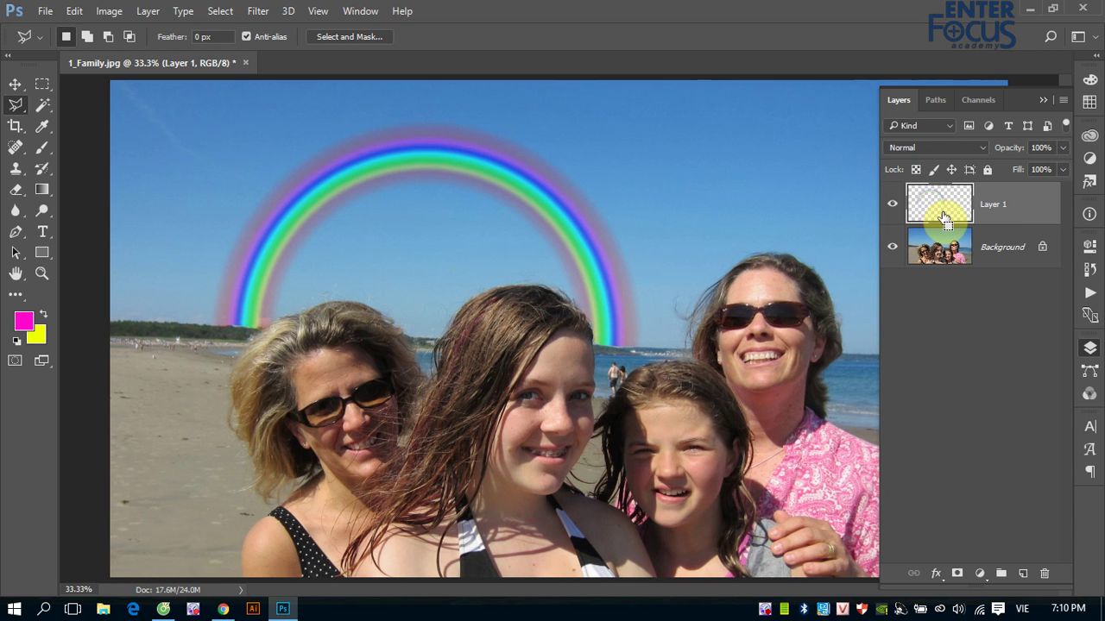
key("ctrl+minus")
key("ctrl+minus")
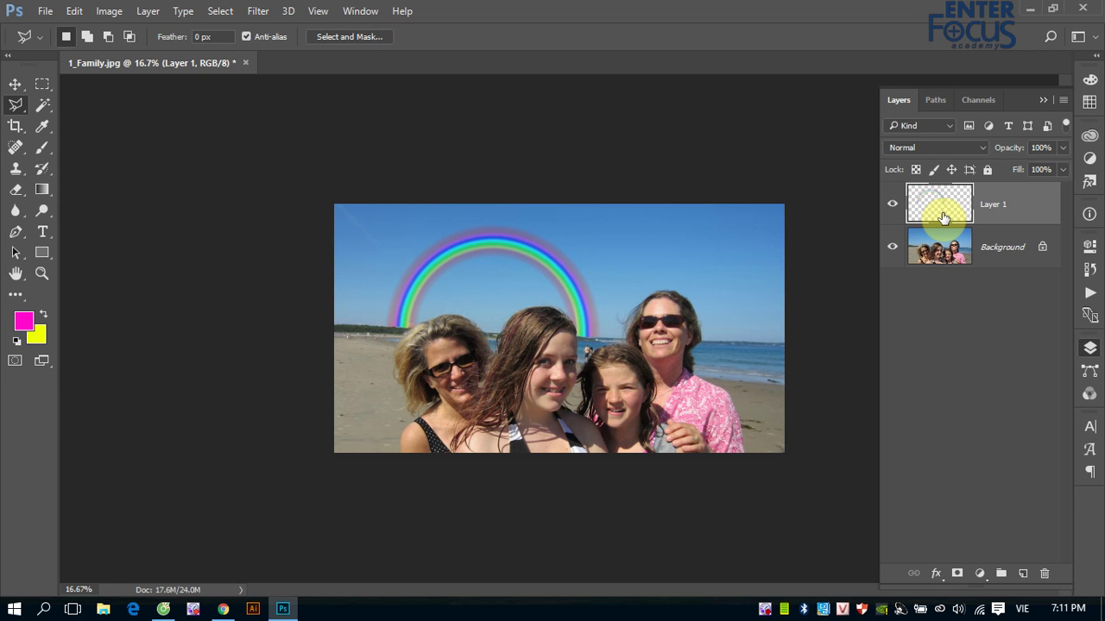
left_click_drag(943, 217, 946, 221)
key("ctrl+z")
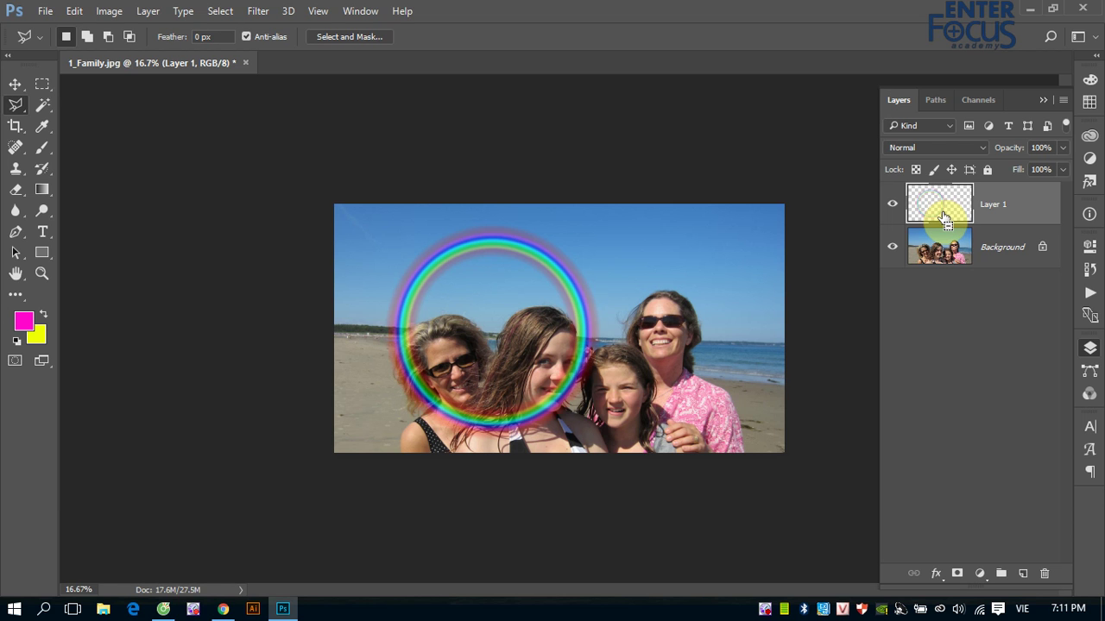
key("ctrl+z")
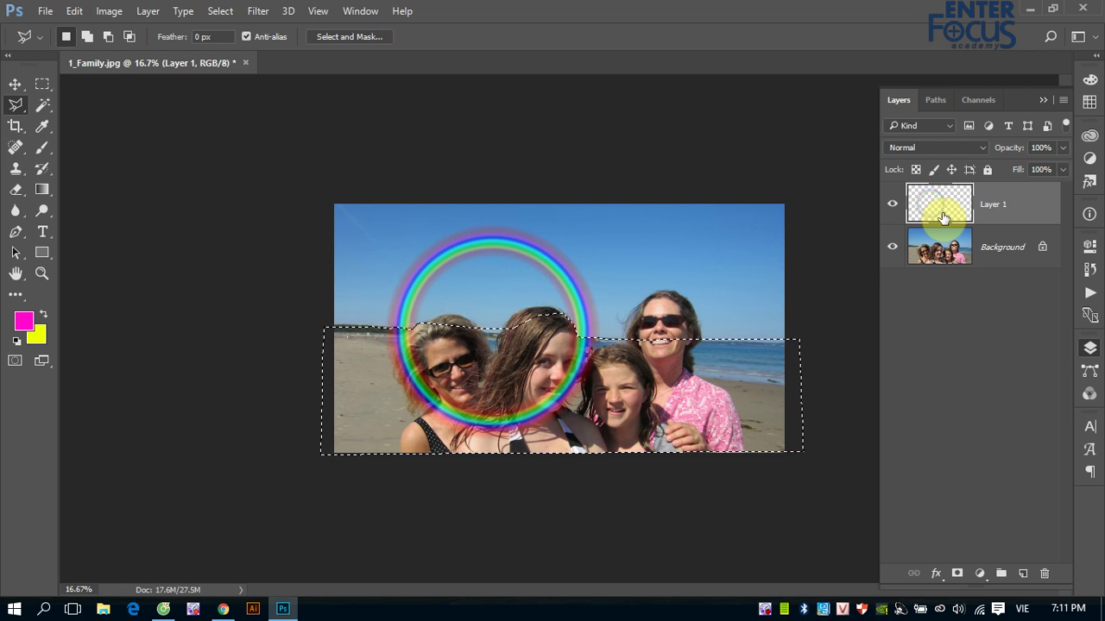
- Feather the lower-photo selection with a 50-pixel radius
left_click(221, 10)
mouse_move(233, 220)
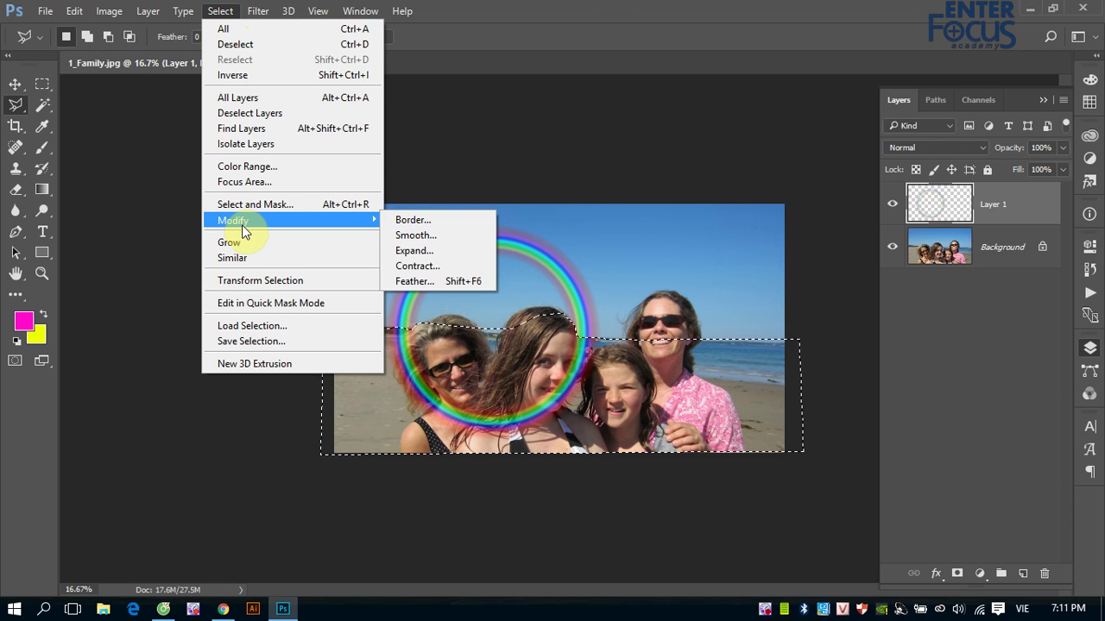
left_click(427, 283)
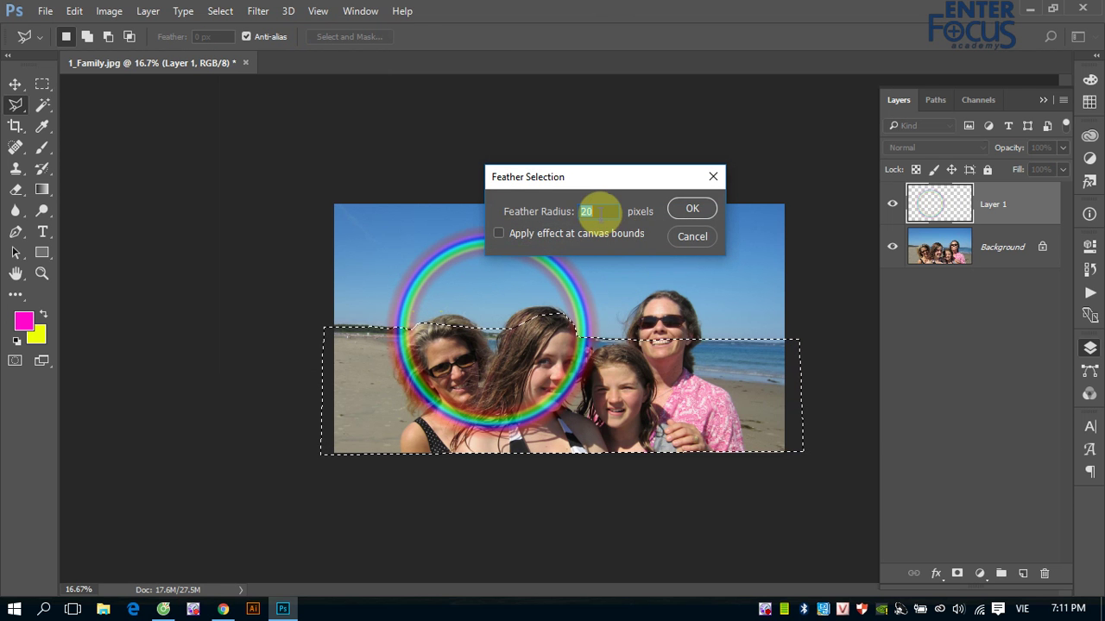
double_click(598, 211)
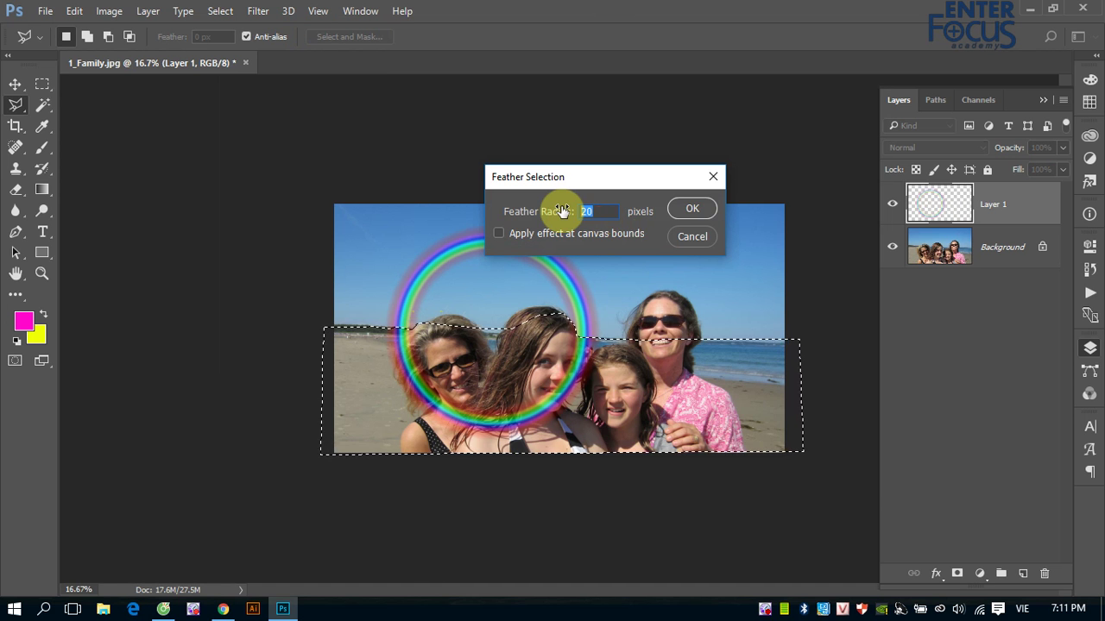
type("50")
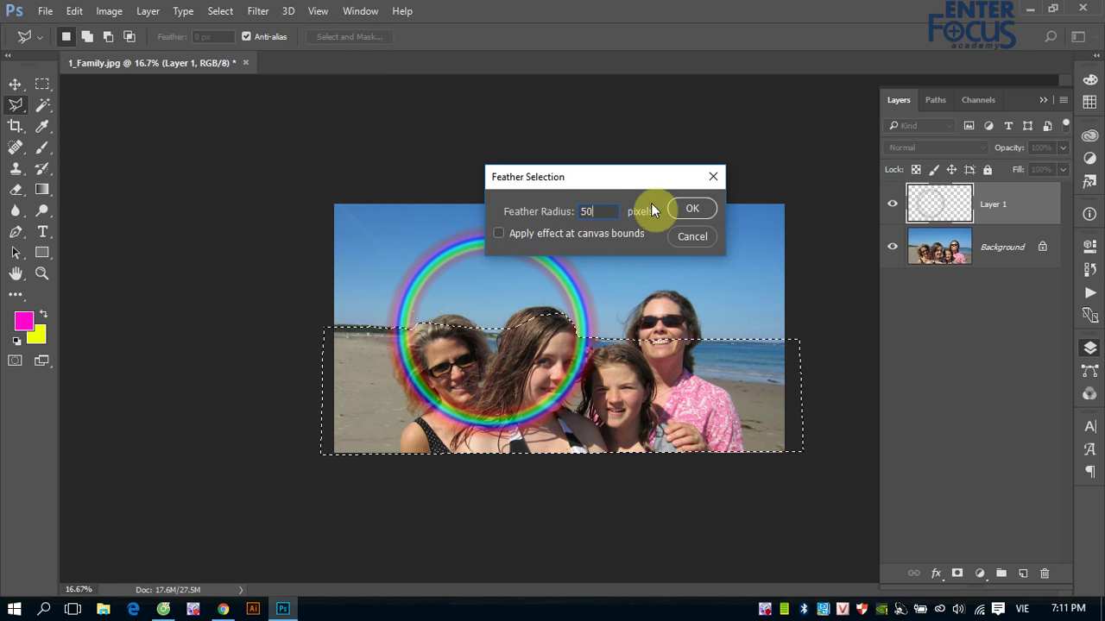
left_click(693, 210)
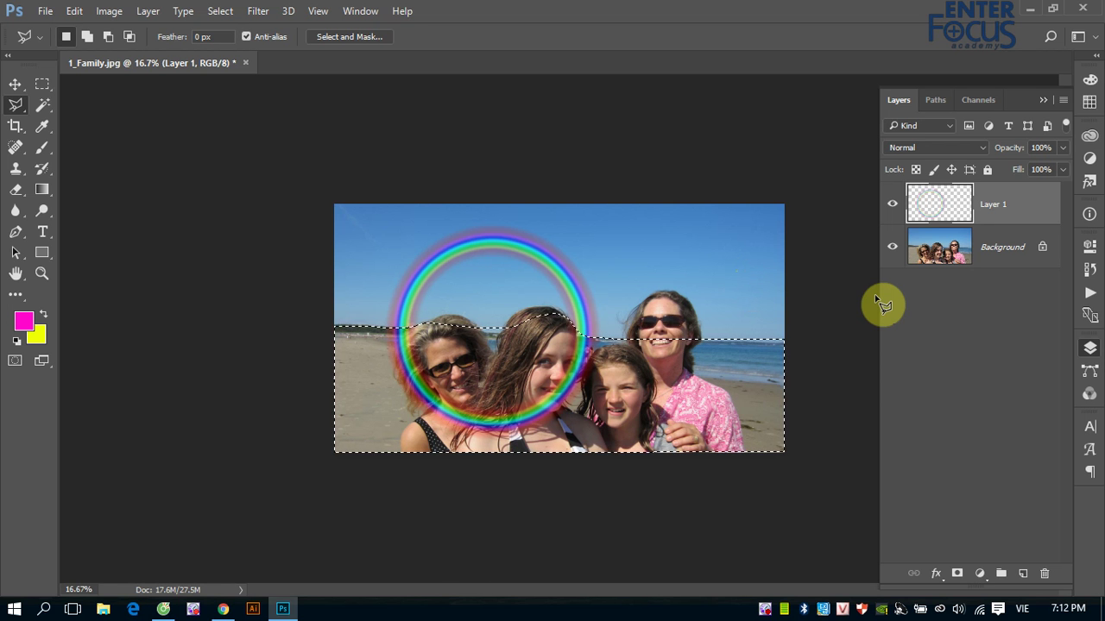
- Delete the rainbow inside the selection, then zoom out and undo the erase
key("Delete")
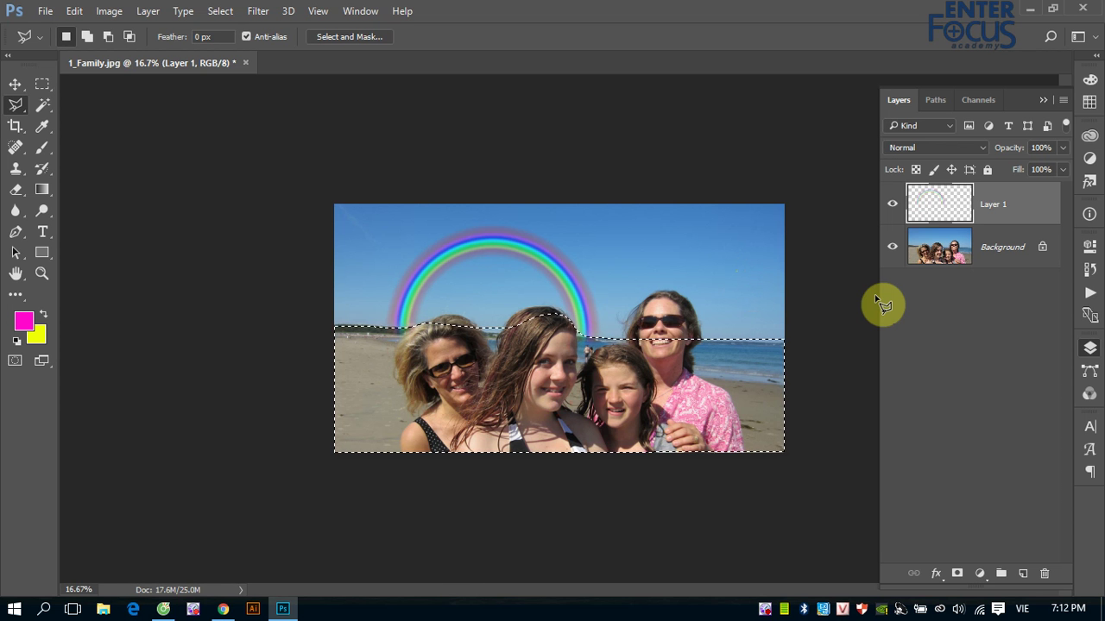
left_click_drag(344, 273, 715, 366)
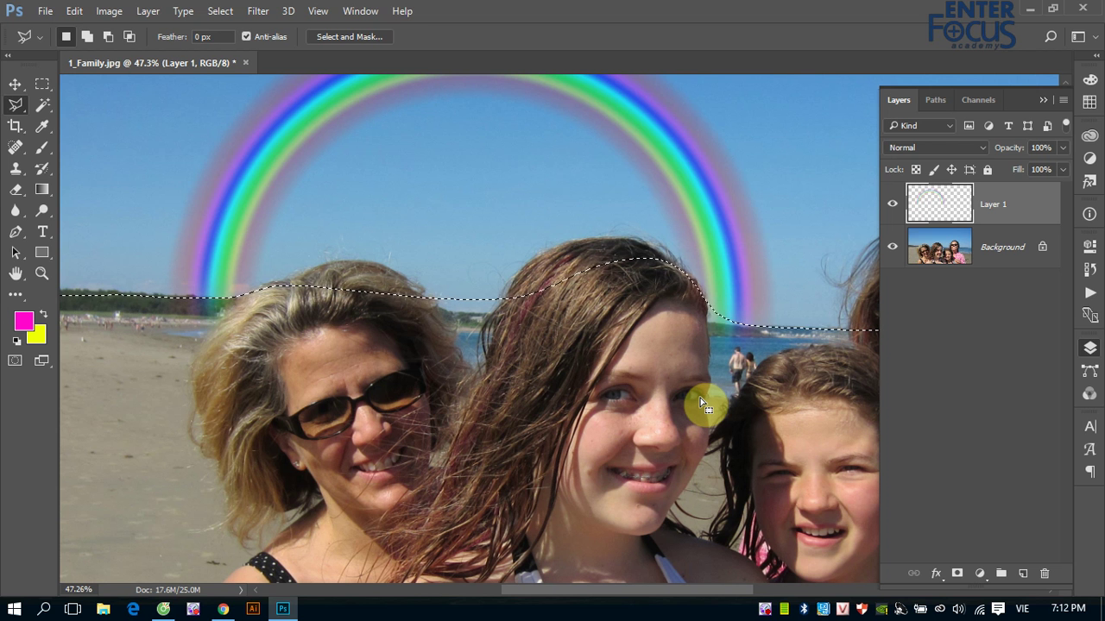
key("Delete")
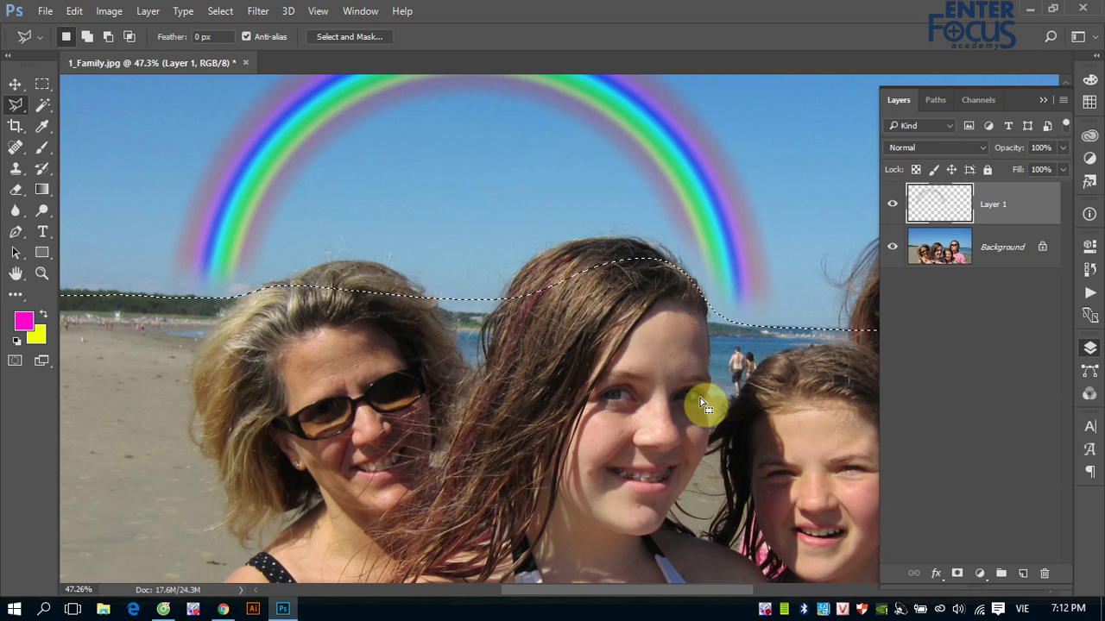
key("ctrl+minus")
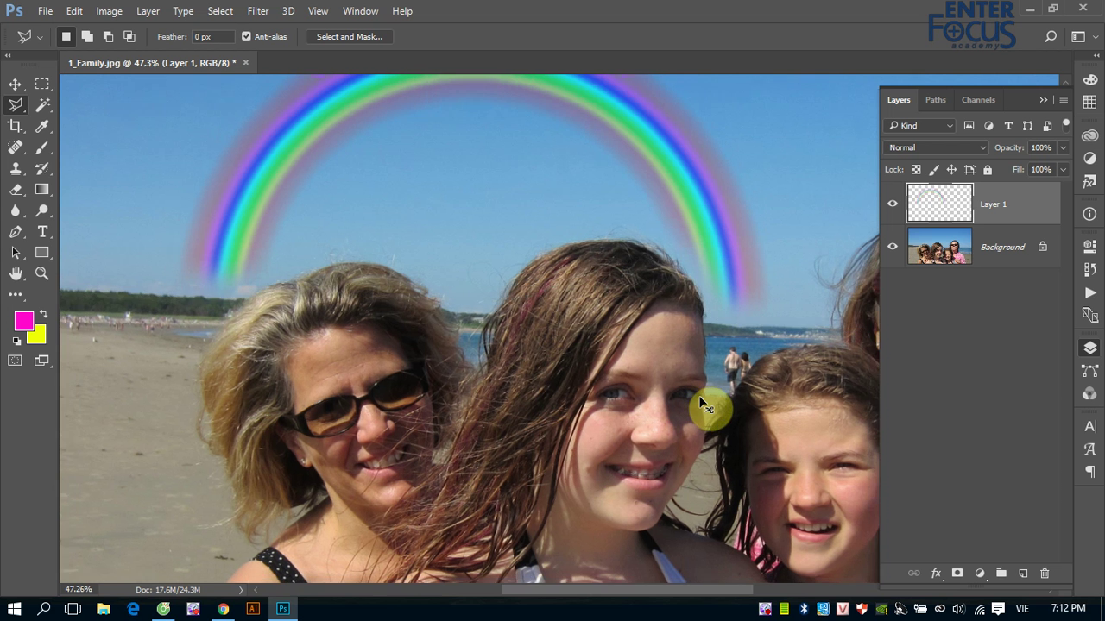
key("ctrl+minus")
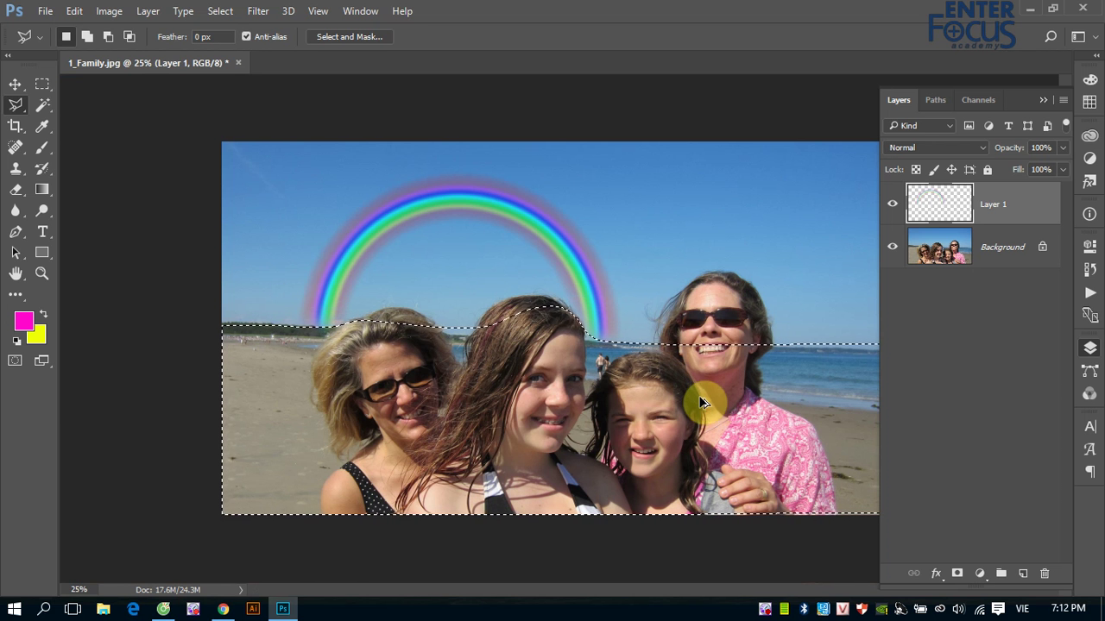
key("ctrl+z")
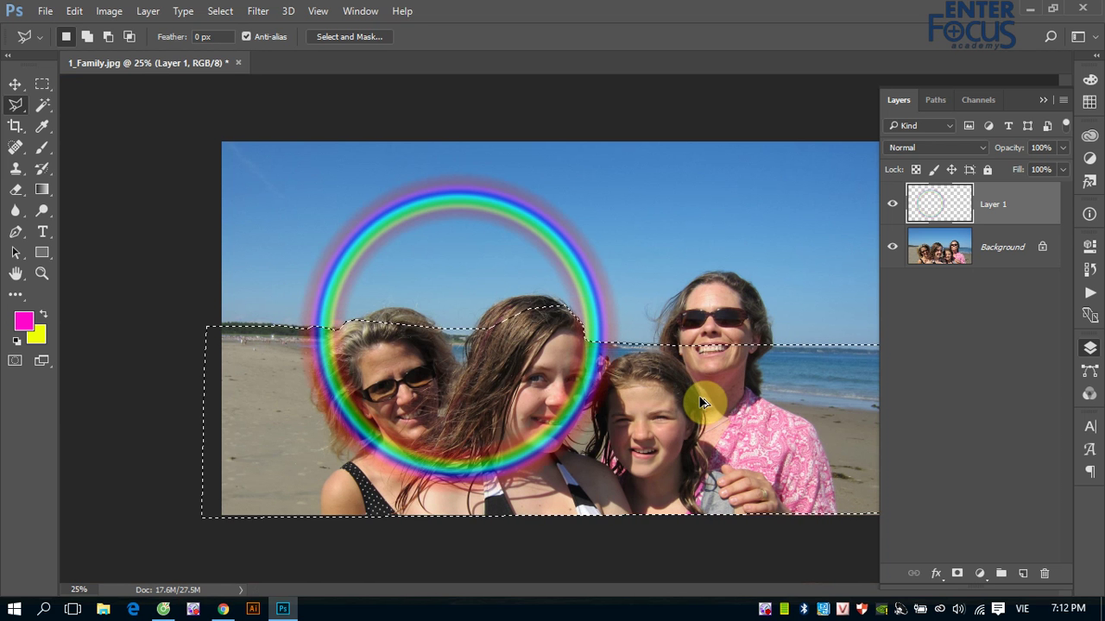
- Feather the selection below the skyline with a 200-pixel radius
left_click(219, 11)
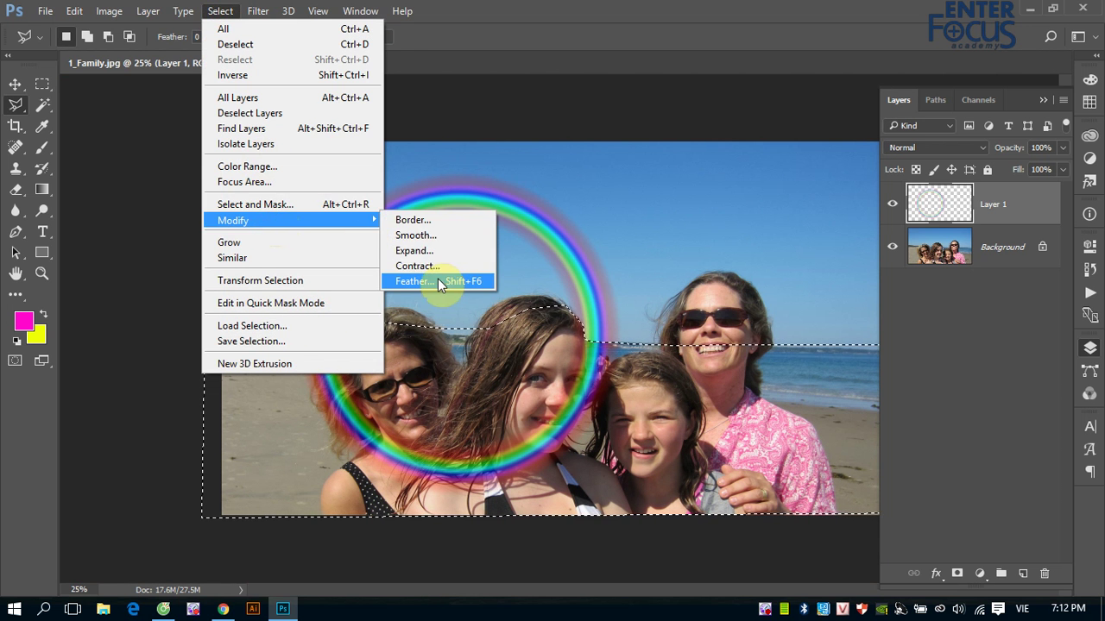
left_click(437, 280)
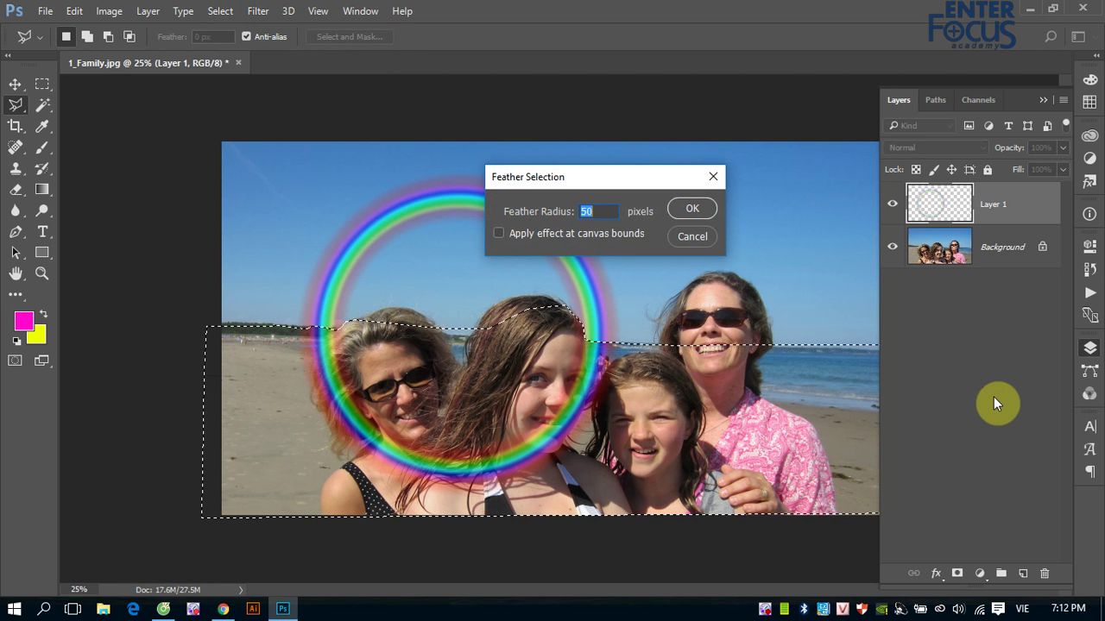
type("200")
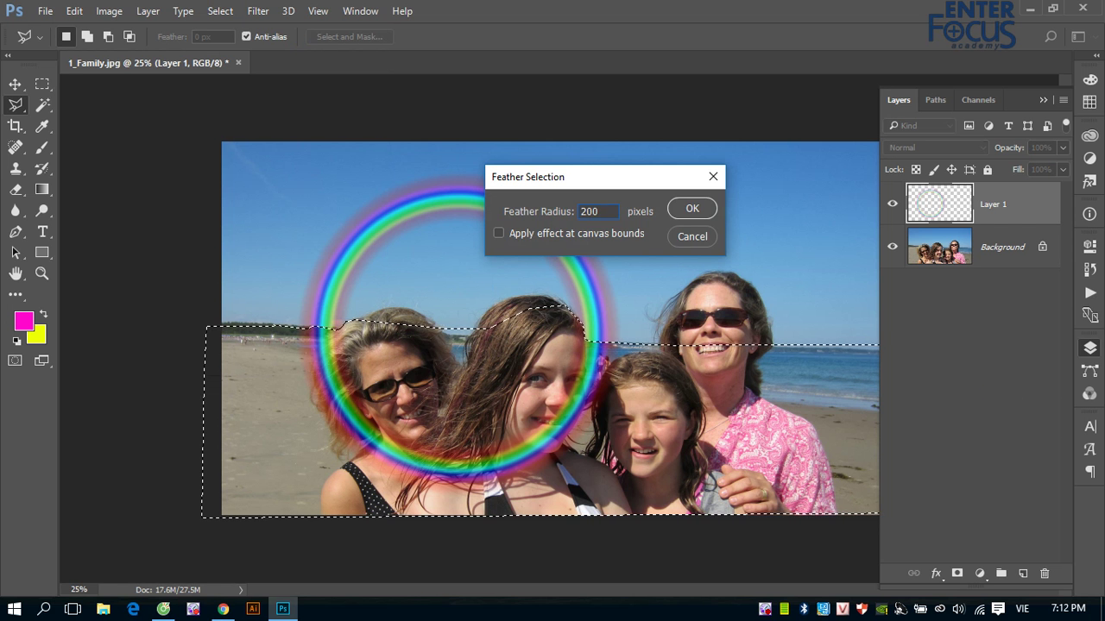
left_click(696, 212)
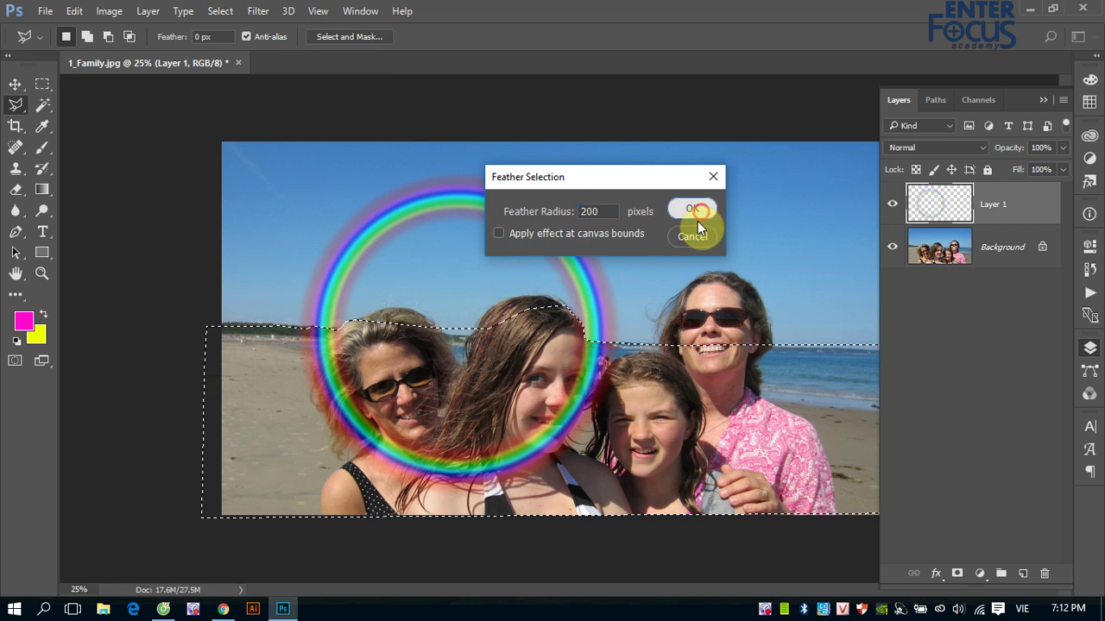
- Delete the rainbow's lower half inside the feathered selection and deselect
left_click(1043, 101)
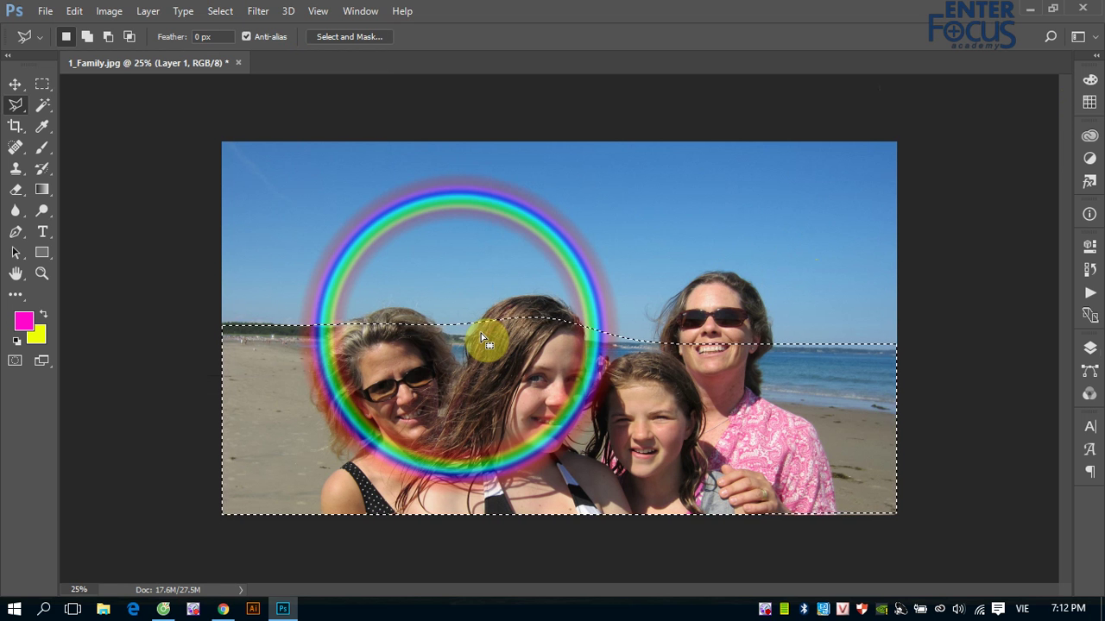
key("Delete")
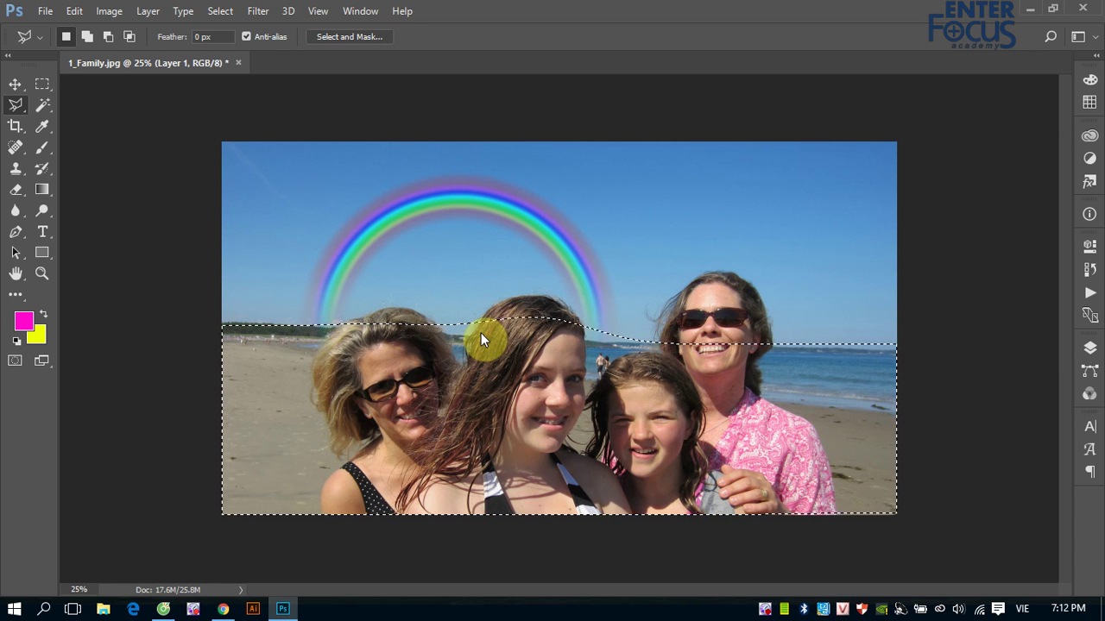
key("ctrl+d")
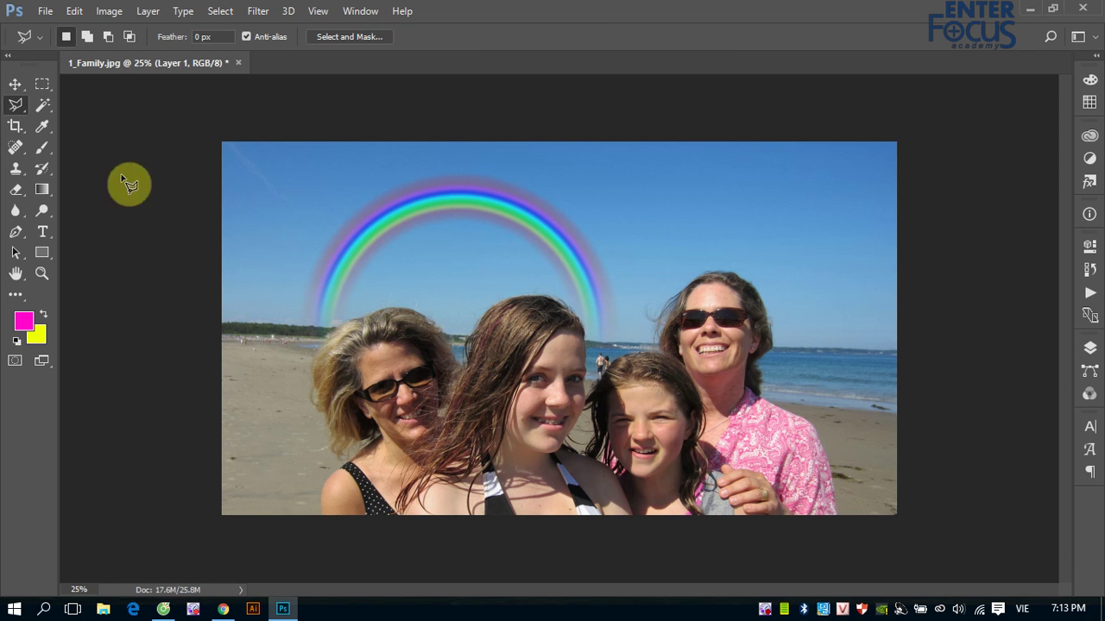
- Duplicate Layer 1 and flip the copy vertically
left_click(12, 88)
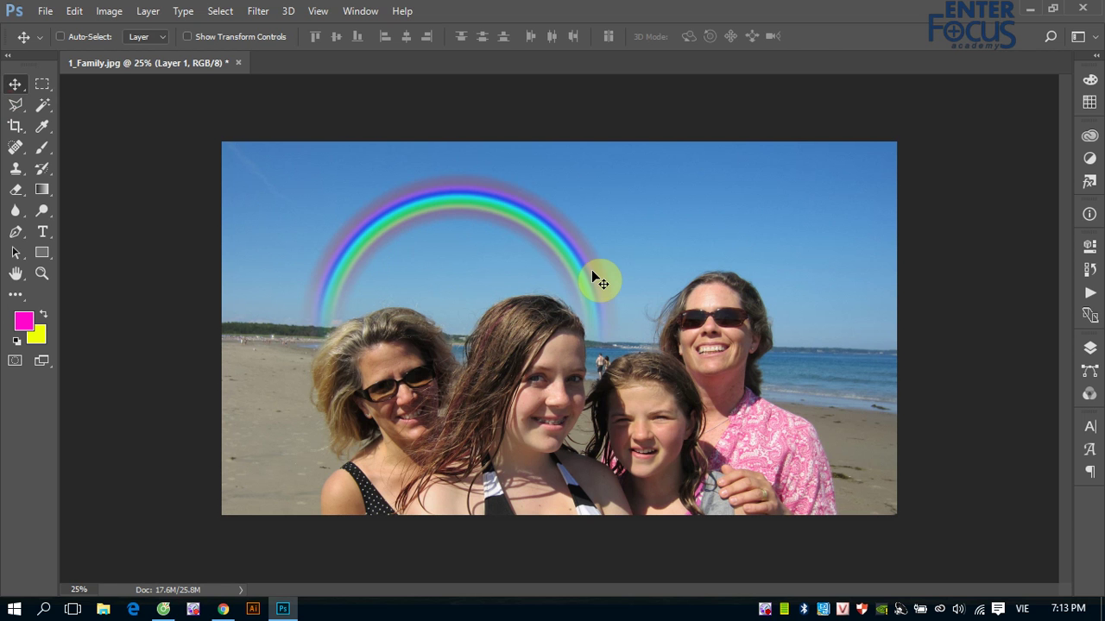
key("ctrl")
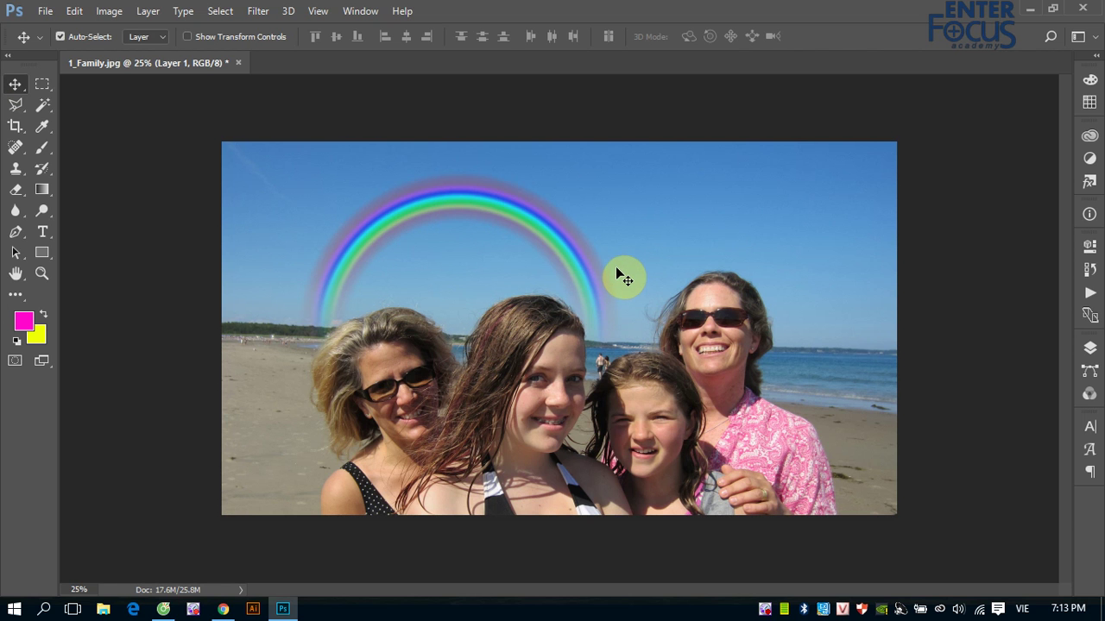
key("ctrl+j")
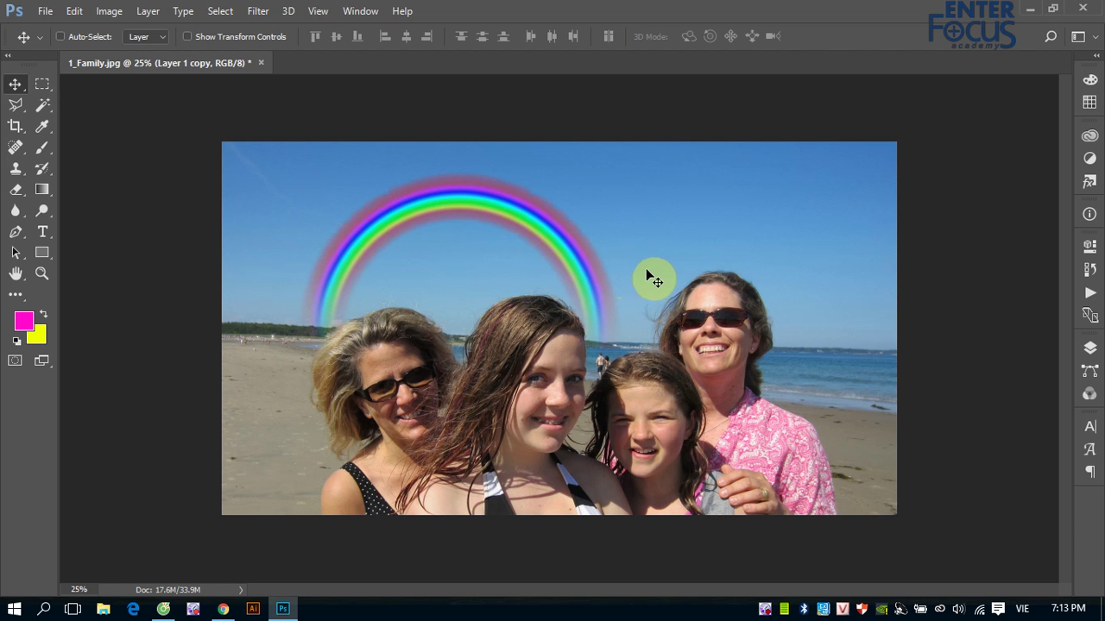
left_click(1089, 348)
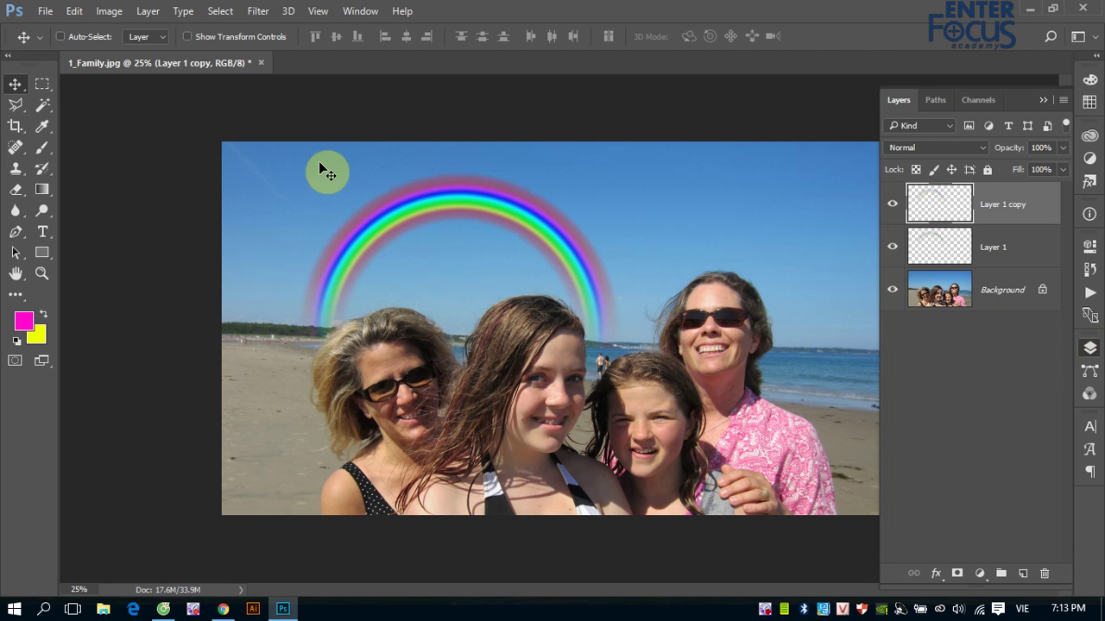
left_click(74, 11)
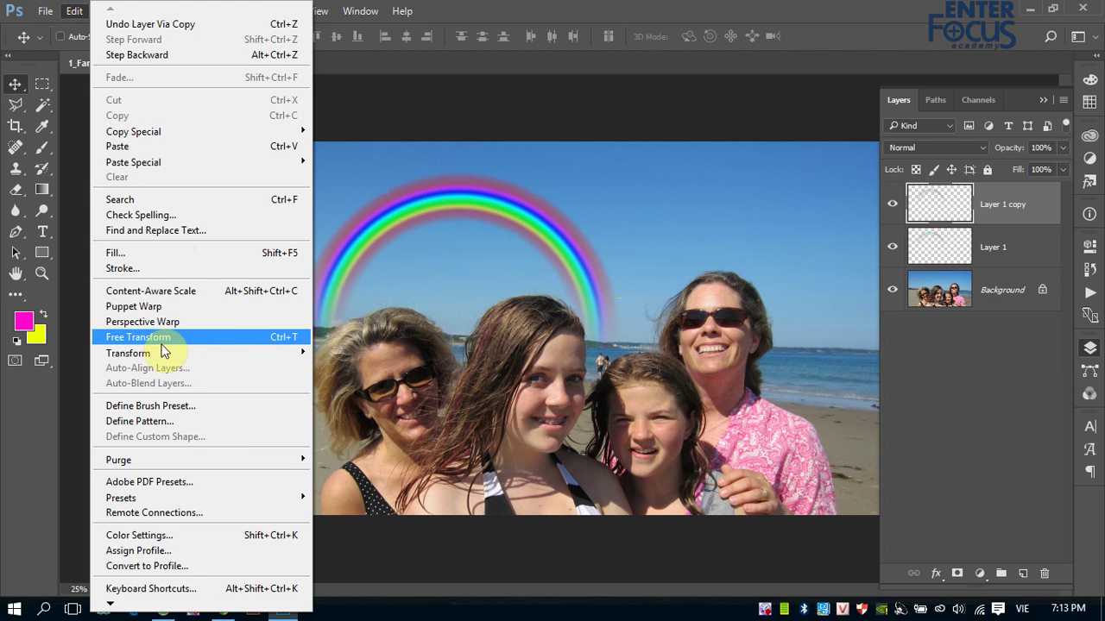
mouse_move(128, 353)
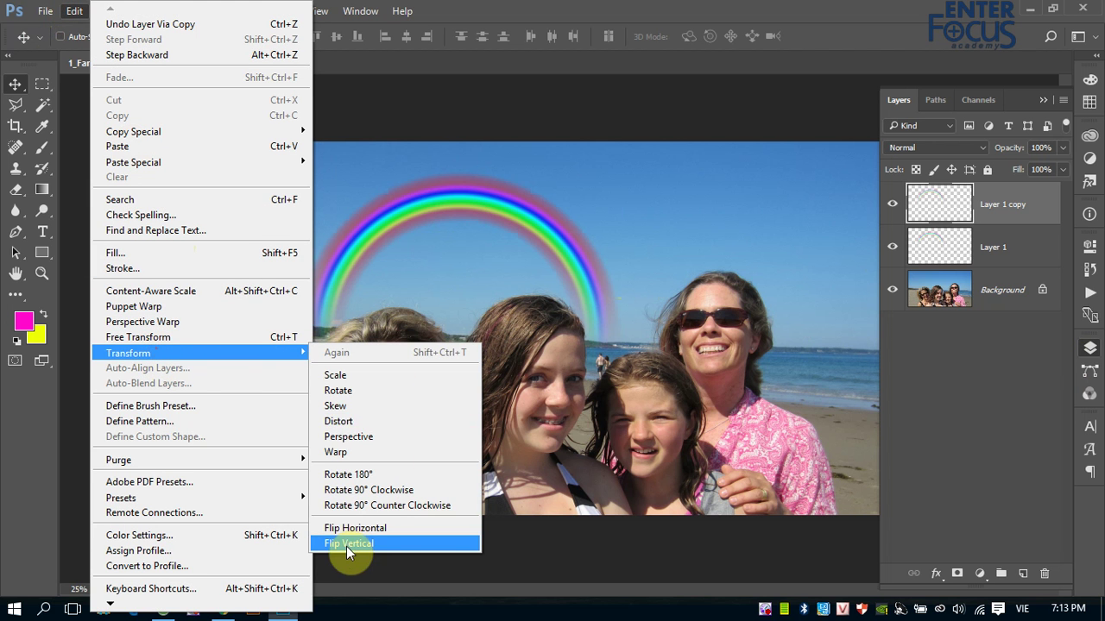
left_click(346, 547)
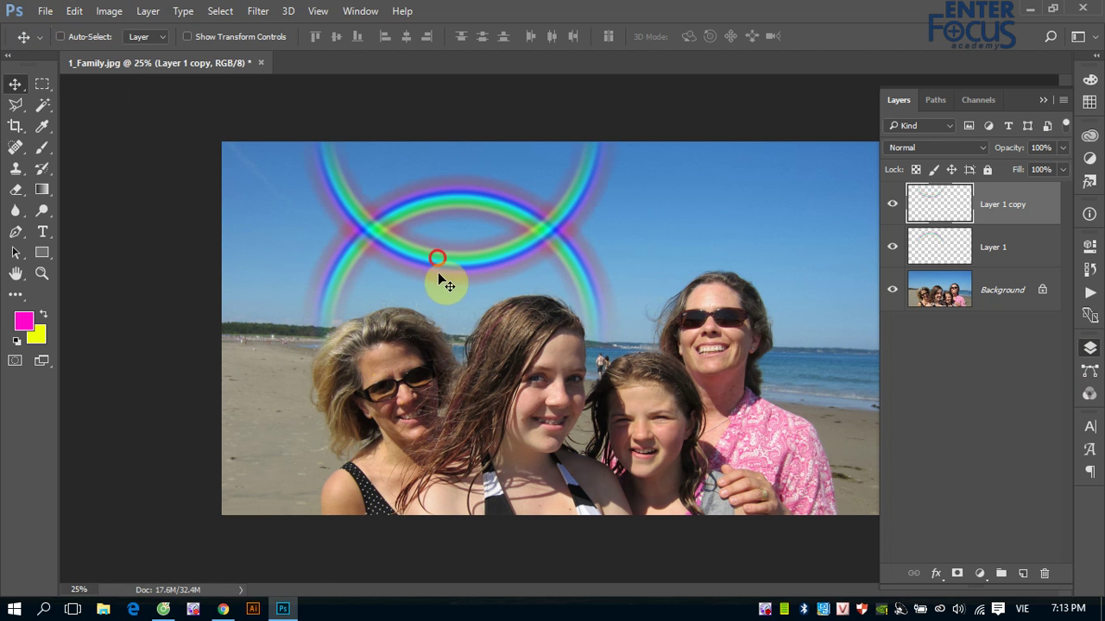
- Drag the flipped copy down into a full ring, then move both rainbow layers right
left_click_drag(437, 274, 432, 487)
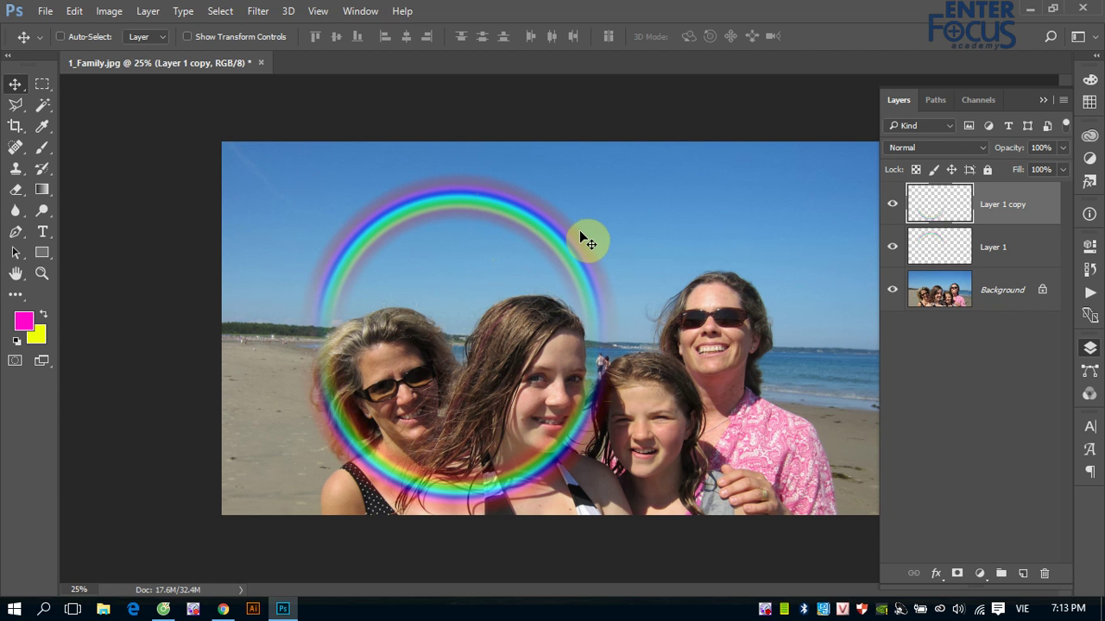
right_click(525, 213)
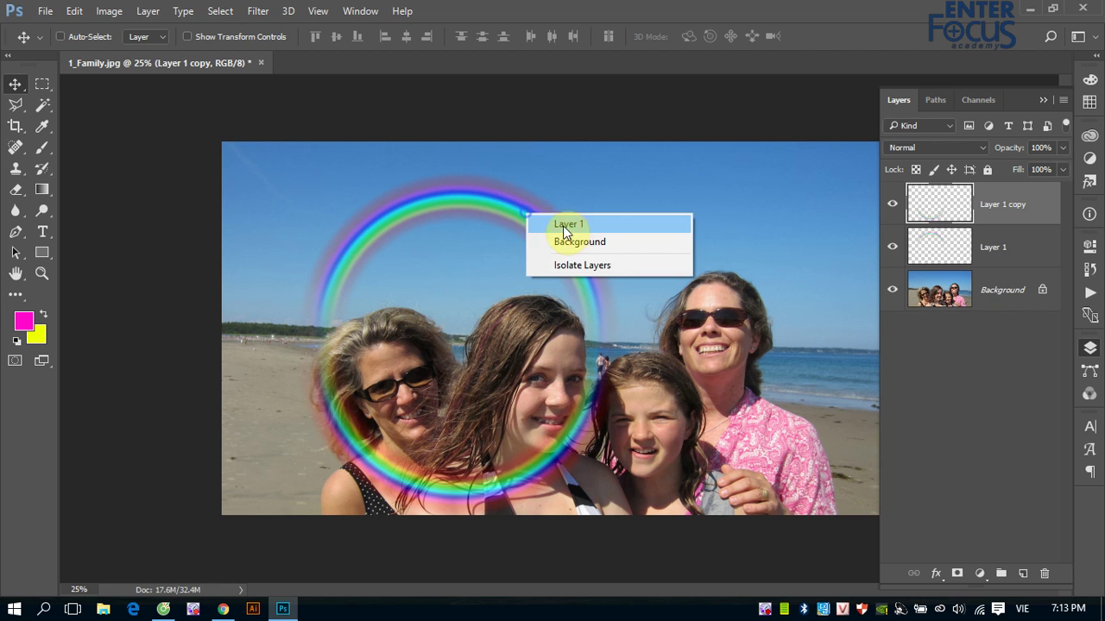
left_click(568, 224)
right_click(570, 442)
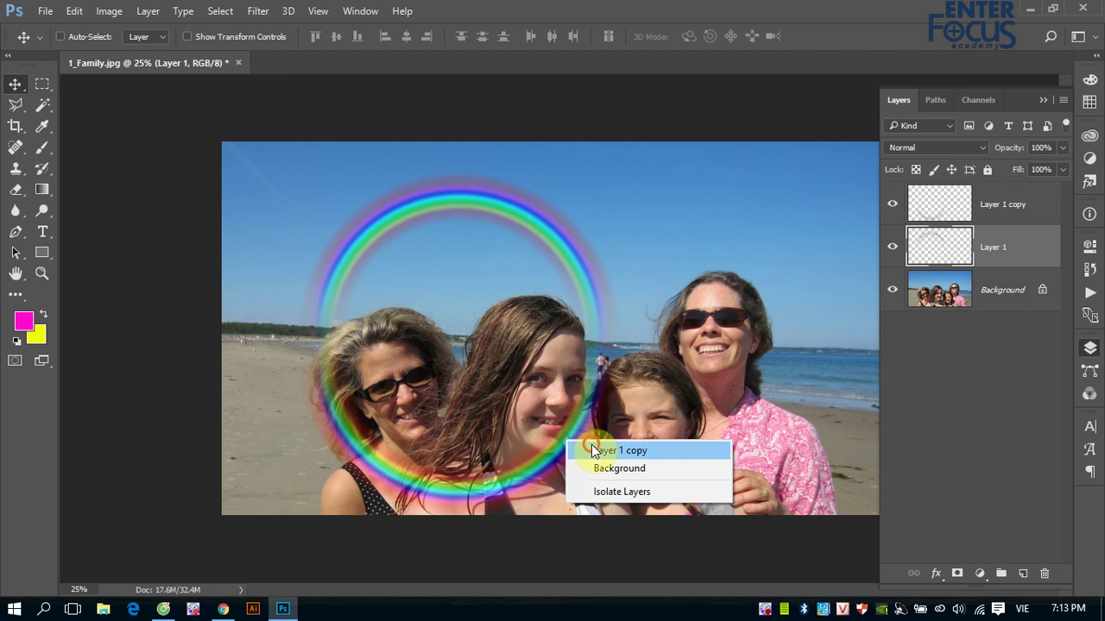
left_click(585, 451, "shift")
left_click_drag(553, 226, 801, 237)
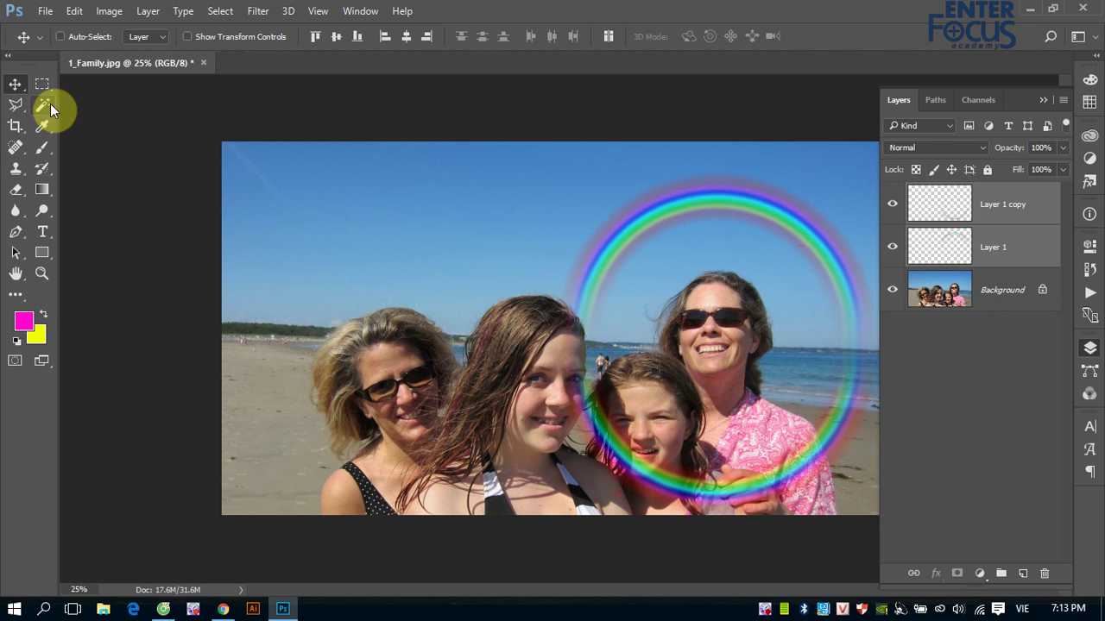
- Outline the ring's lower part around the girl with the Polygonal Lasso
left_click(15, 104)
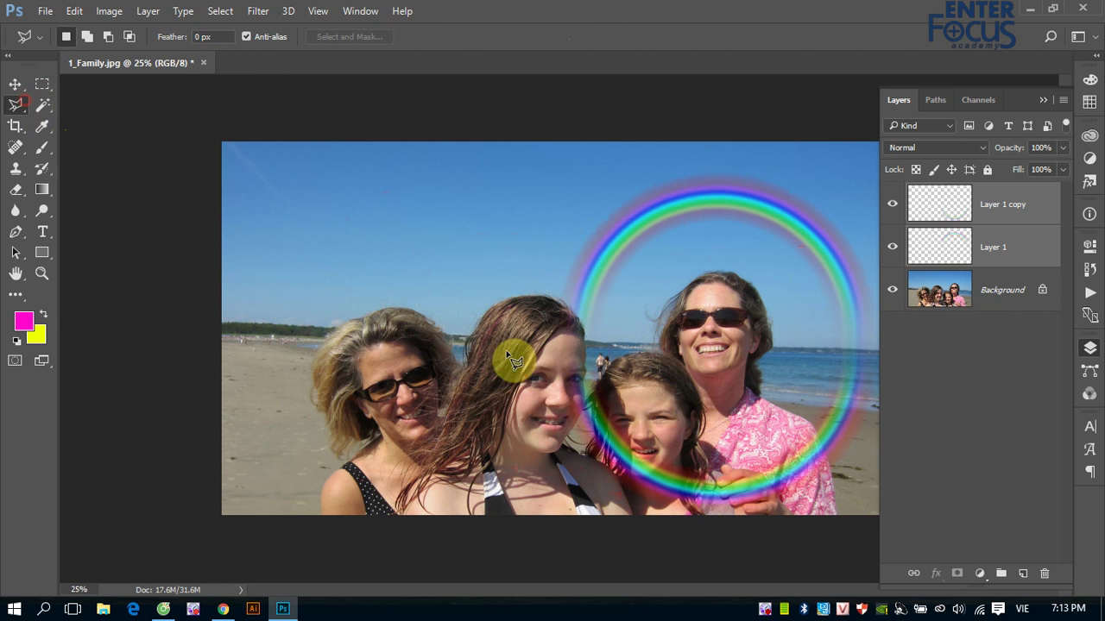
left_click(592, 377)
left_click(528, 371)
left_click(499, 503)
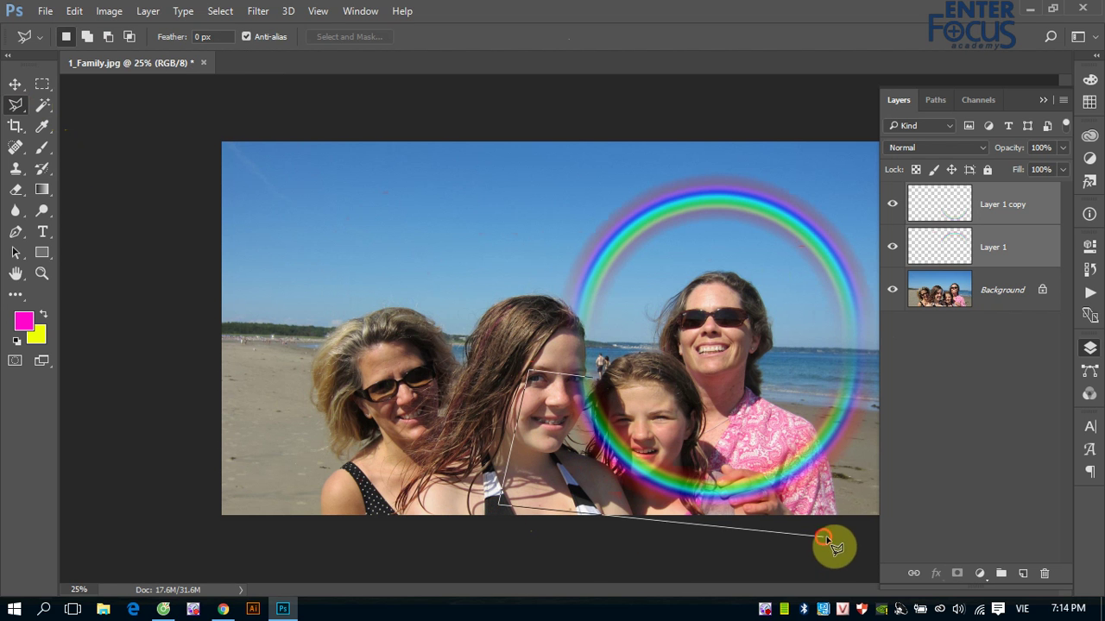
left_click(828, 537)
left_click(918, 437)
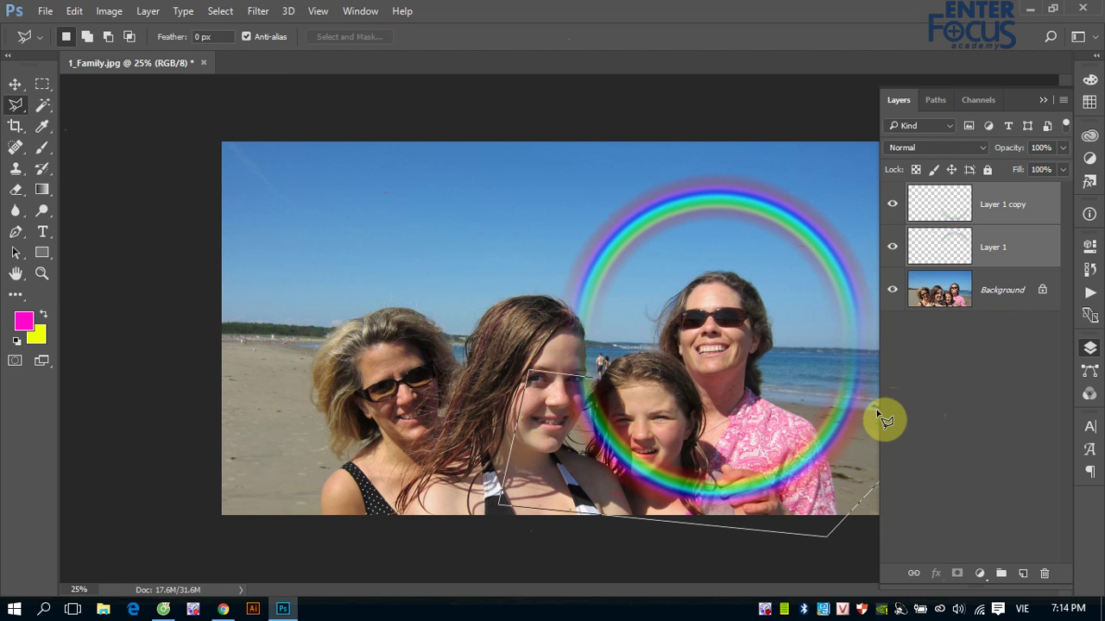
left_click(823, 409)
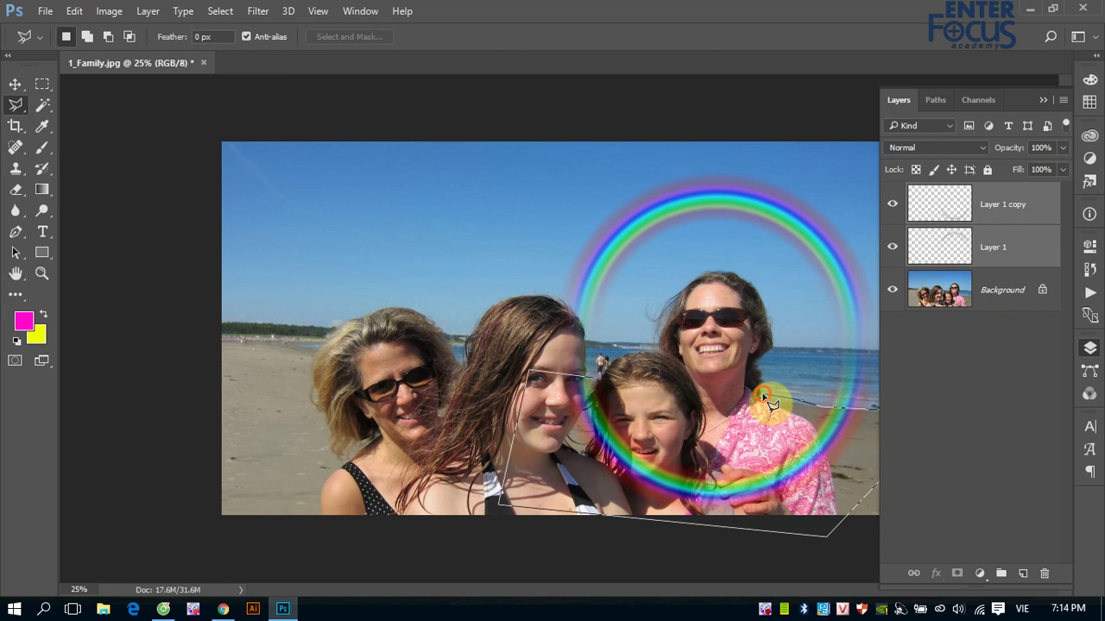
left_click(592, 383)
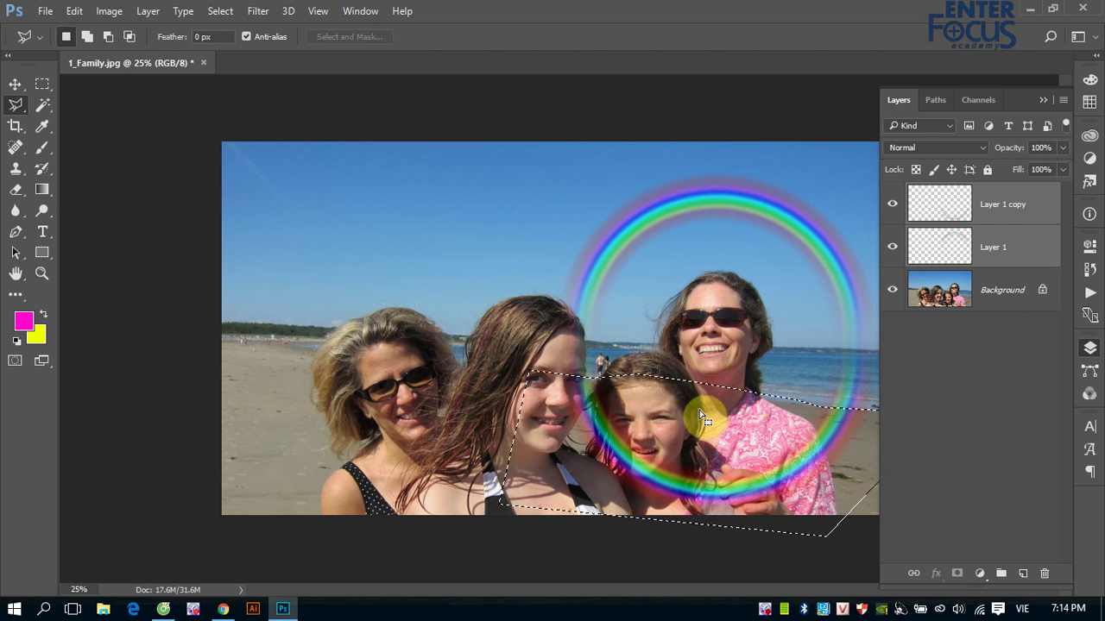
- Delete the selected lower ring on Layer 1 copy and deselect
left_click(1008, 215)
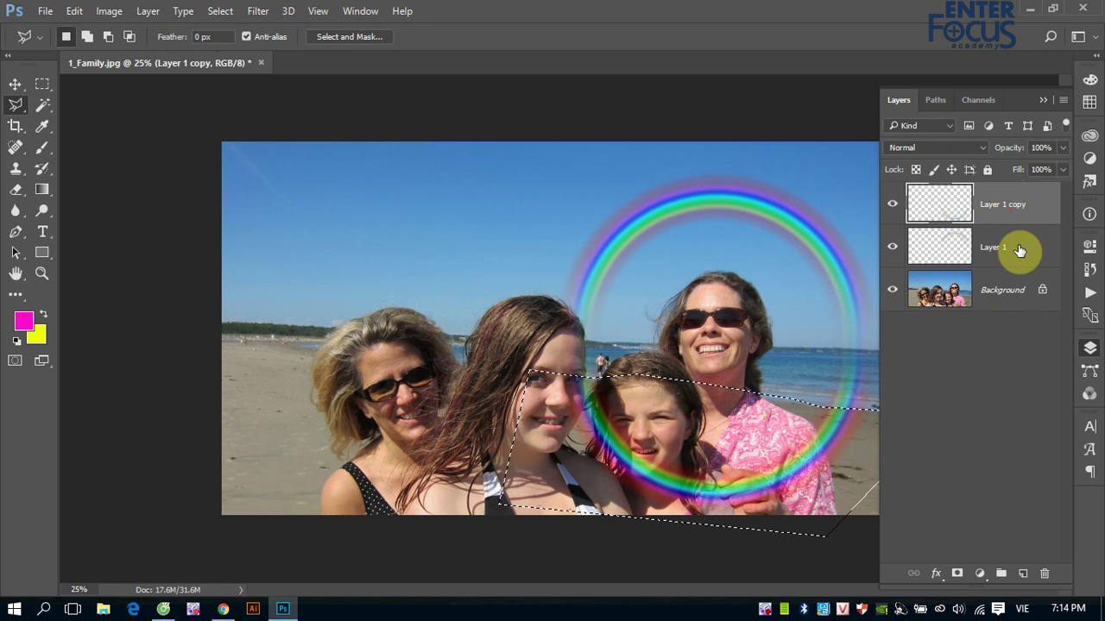
key("Delete")
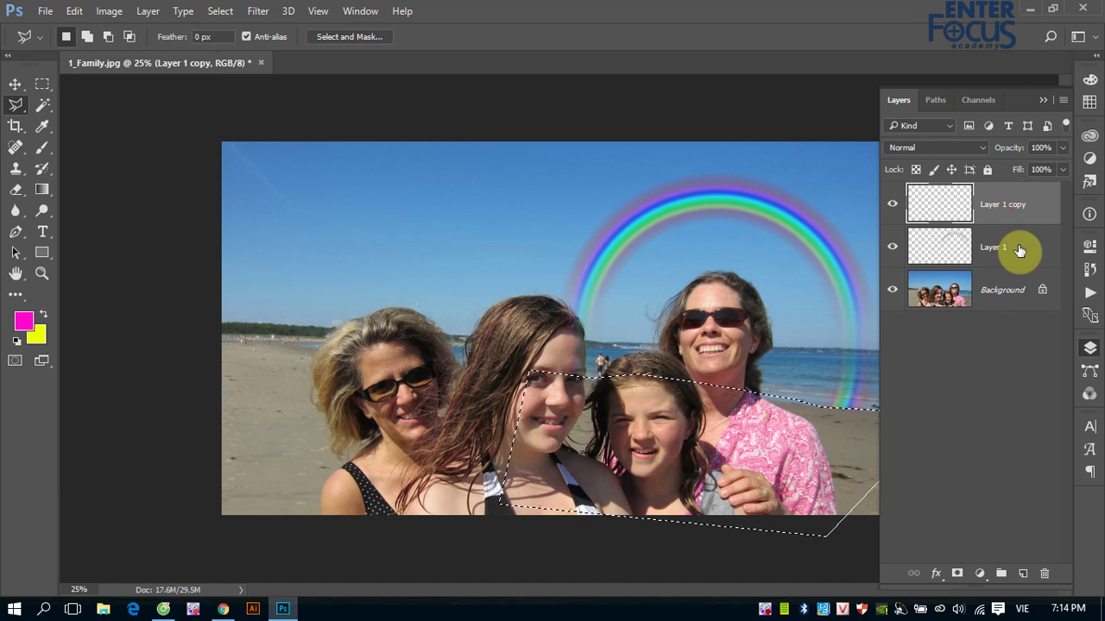
key("ctrl+d")
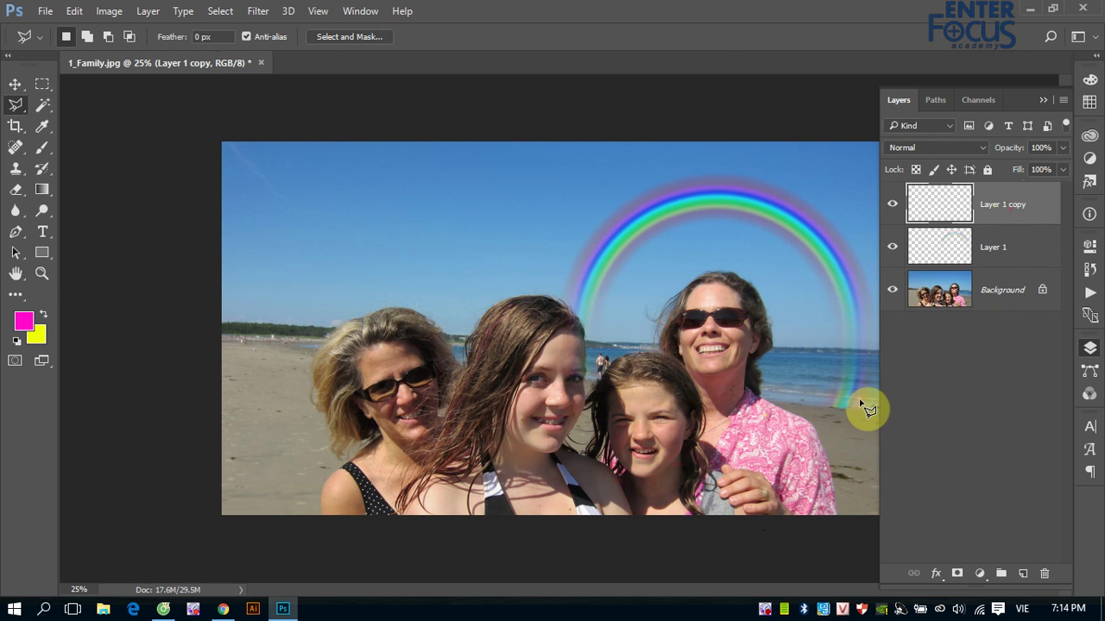
- Lower Layer 1 copy's opacity to 30% and hide both rainbow layers
left_click(14, 83)
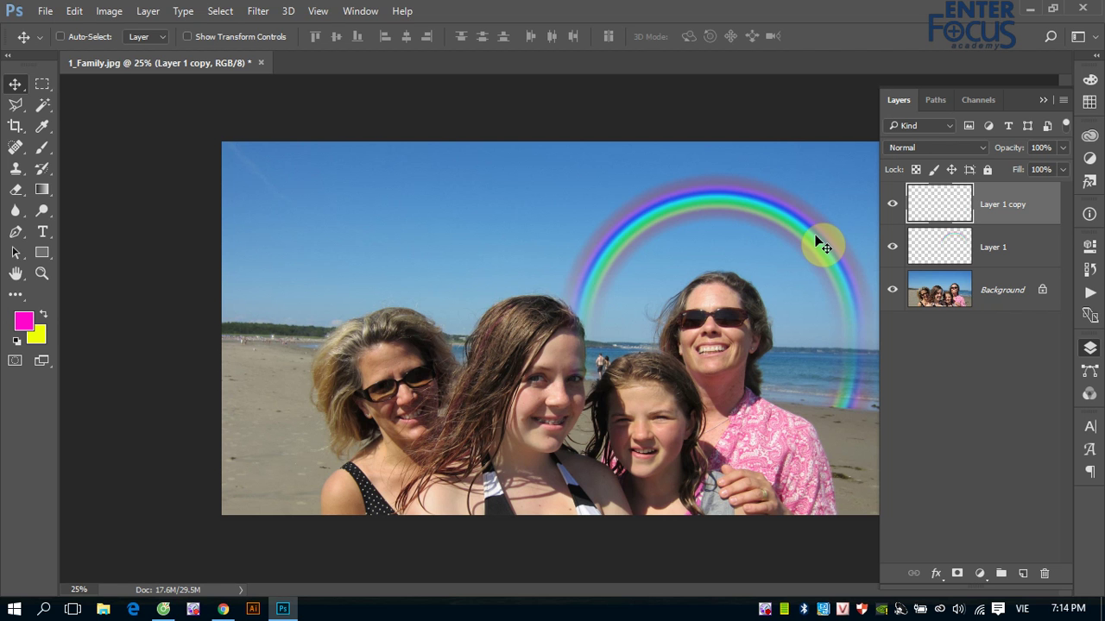
key("5")
left_click_drag(892, 204, 897, 249)
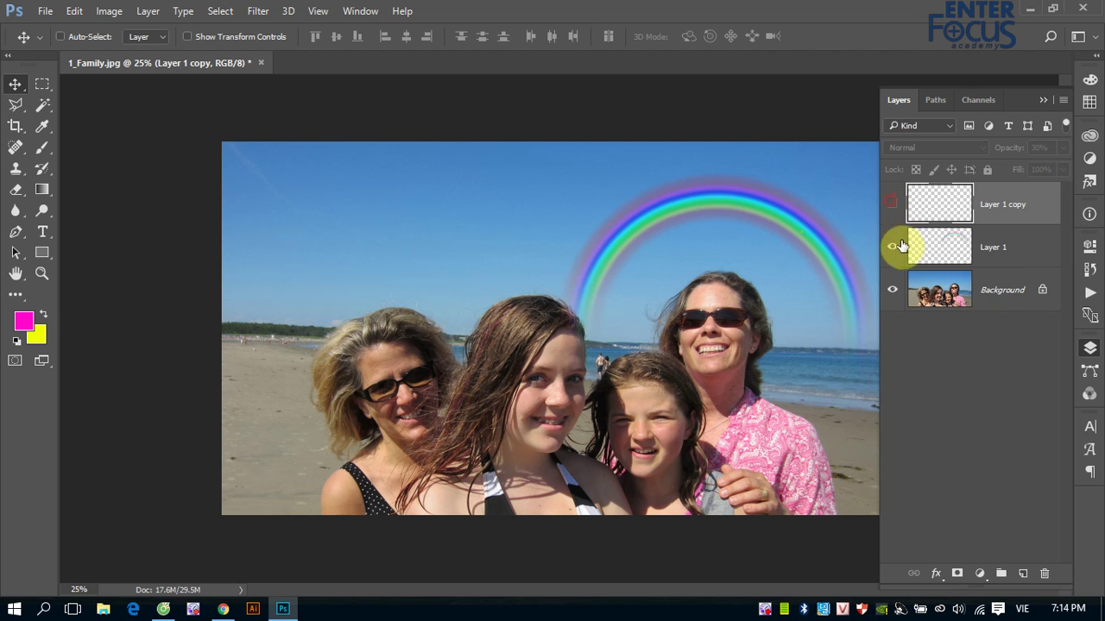
- Select Layer 1 and Layer 1 copy and delete them both
left_click(1021, 209)
left_click(1038, 265, "shift")
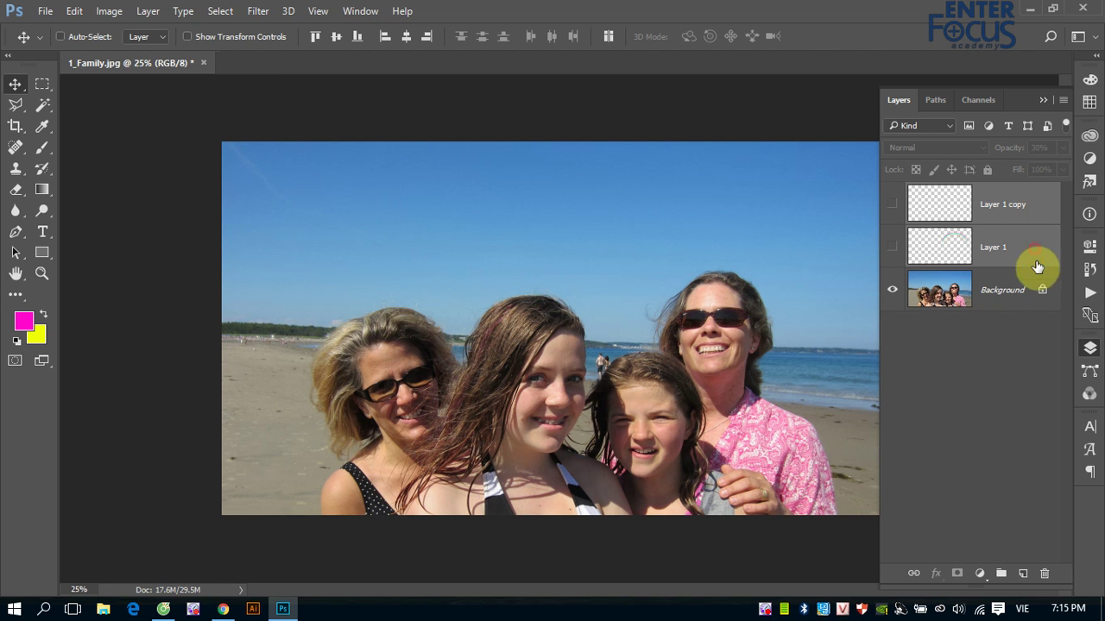
left_click(1043, 573)
left_click(474, 243)
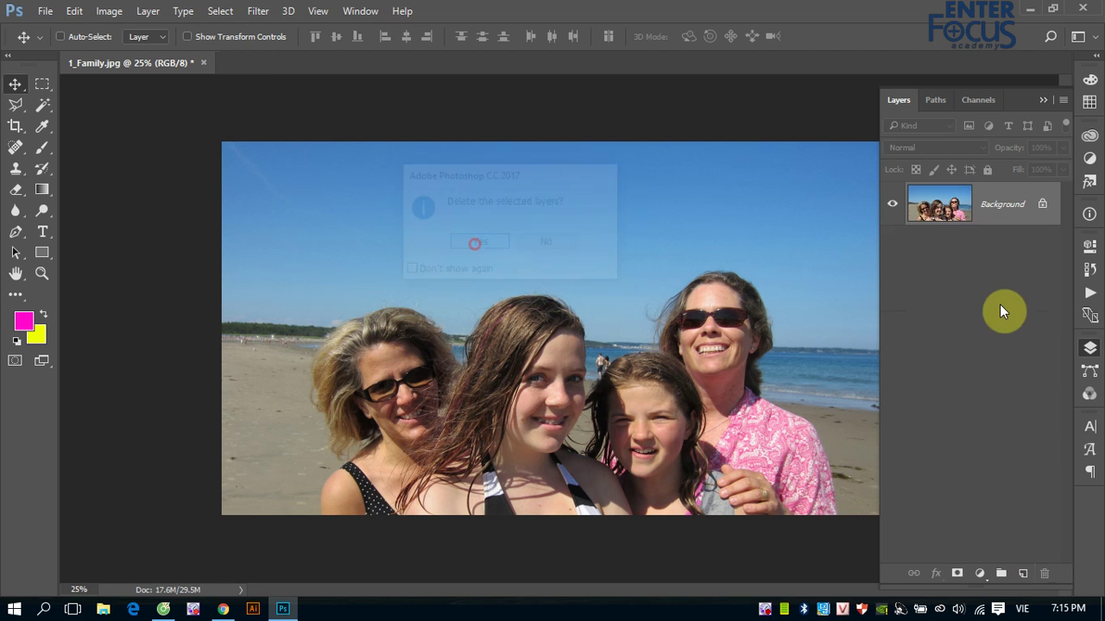
left_click(45, 189)
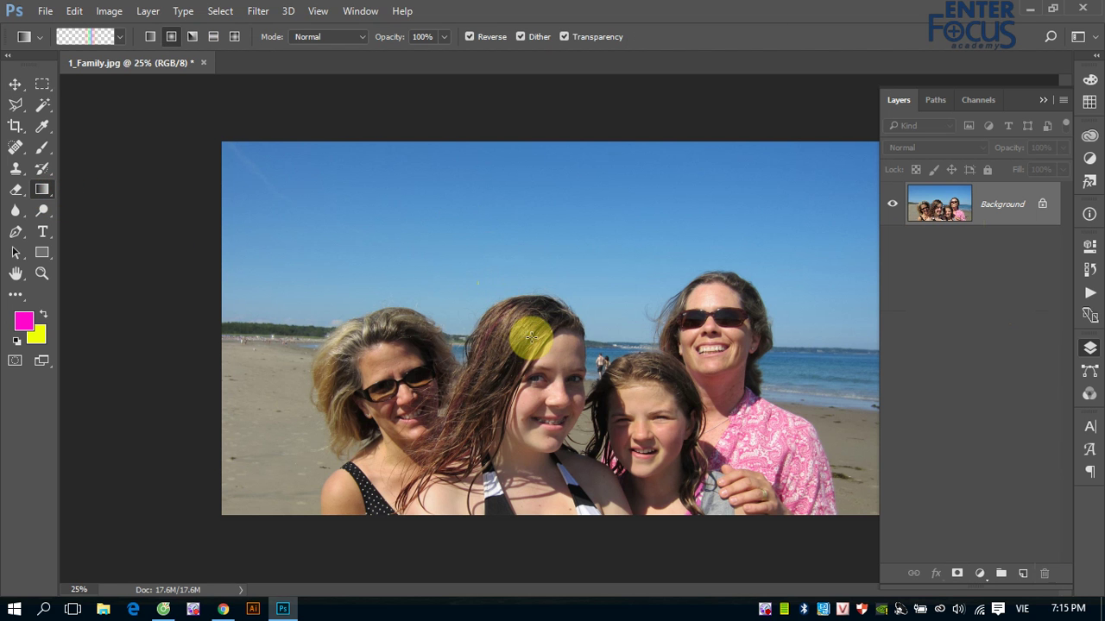
- Drag a radial rainbow gradient outward from the middle girl's head on the Background
left_click_drag(529, 336, 514, 116)
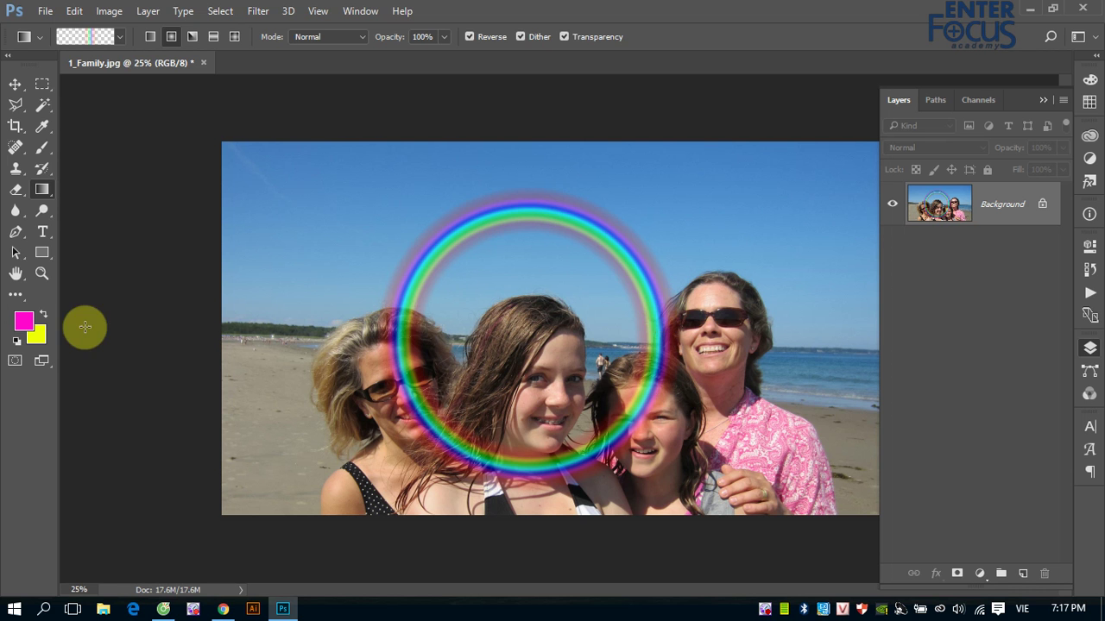
- Lasso the family and beach, tracing the tops of their heads and closing at the left horizon
left_click(15, 107)
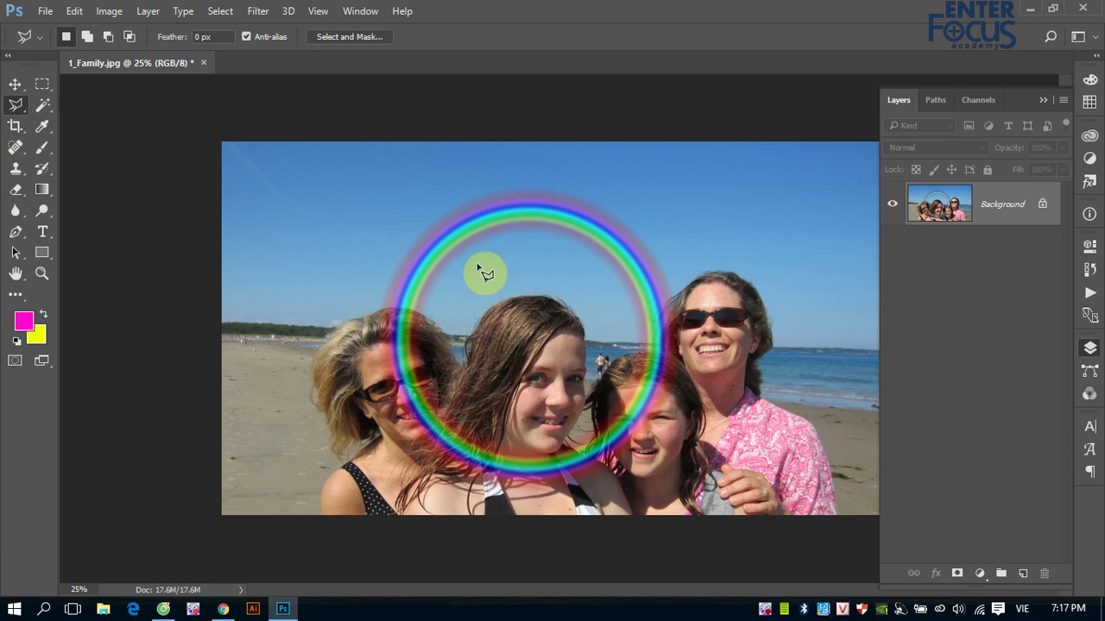
left_click(177, 325)
left_click(273, 324)
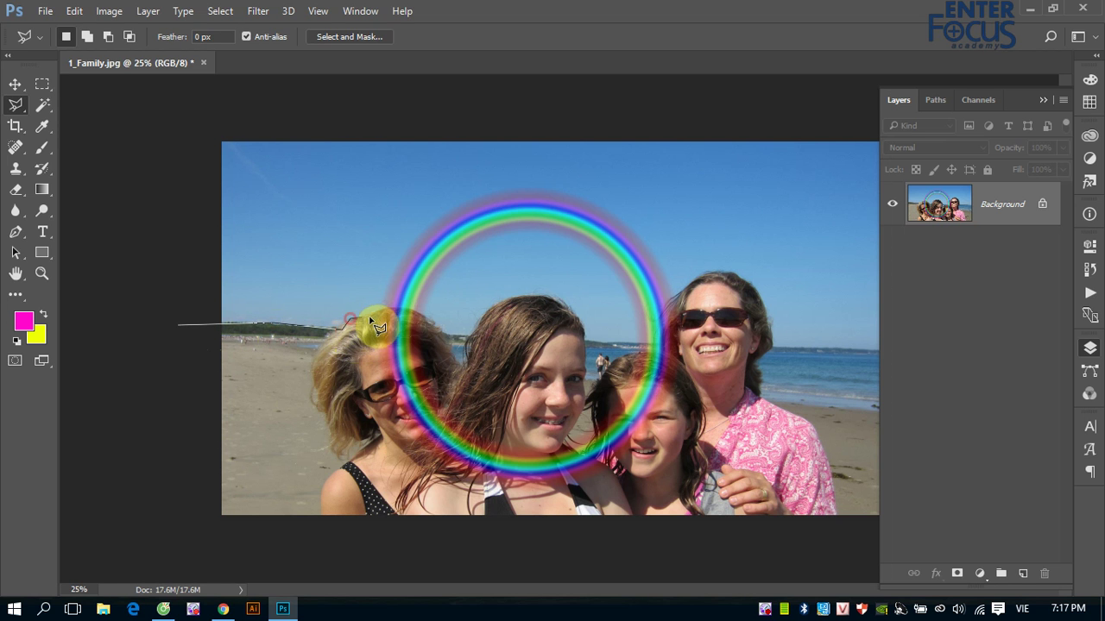
mouse_move(350, 321)
left_mouse_down()
mouse_move(431, 313)
mouse_move(449, 332)
mouse_move(533, 354)
mouse_move(653, 346)
left_mouse_up()
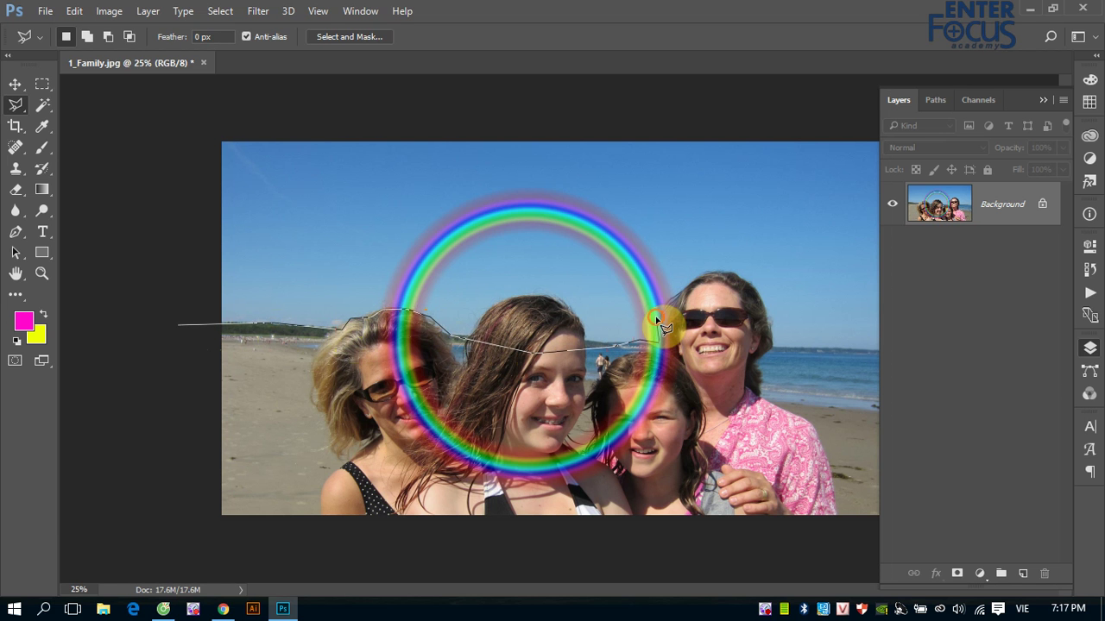
left_click(706, 278)
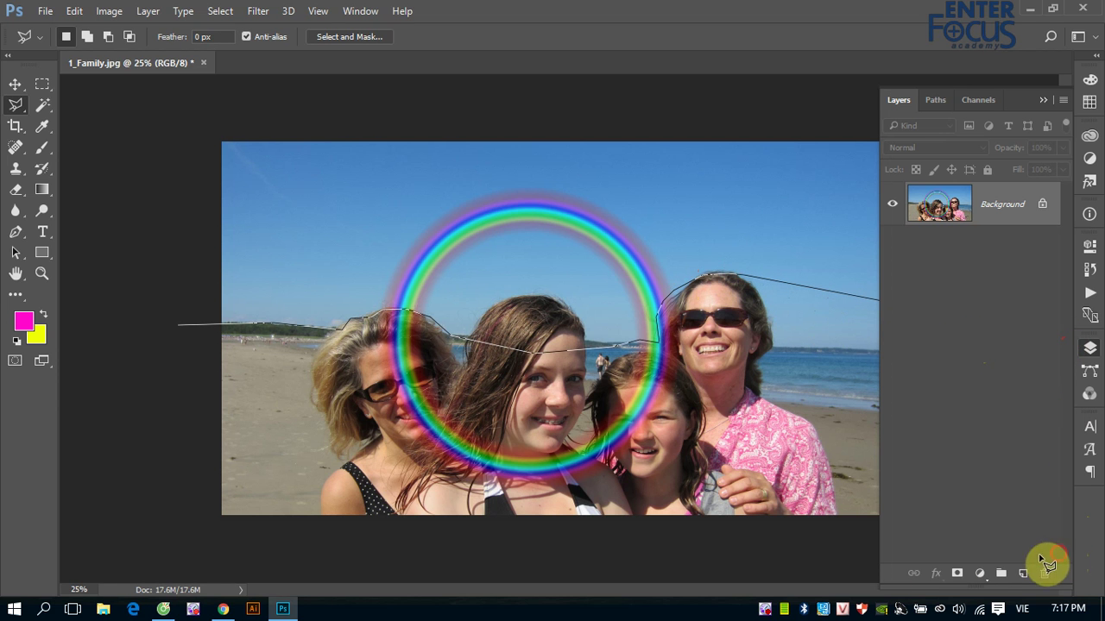
left_click(141, 544)
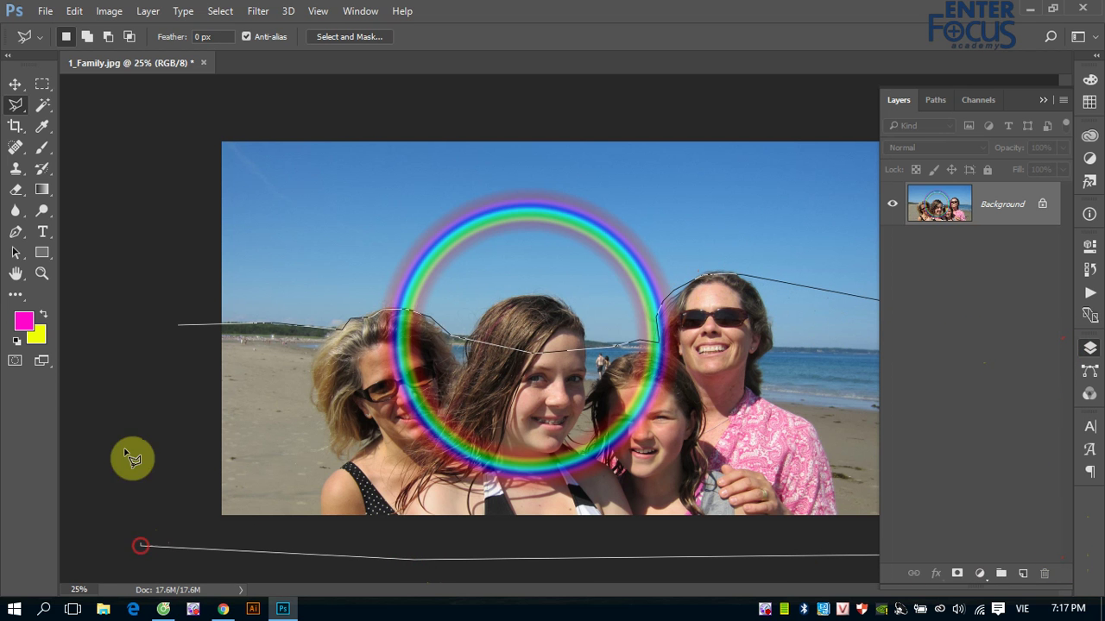
left_click(182, 328)
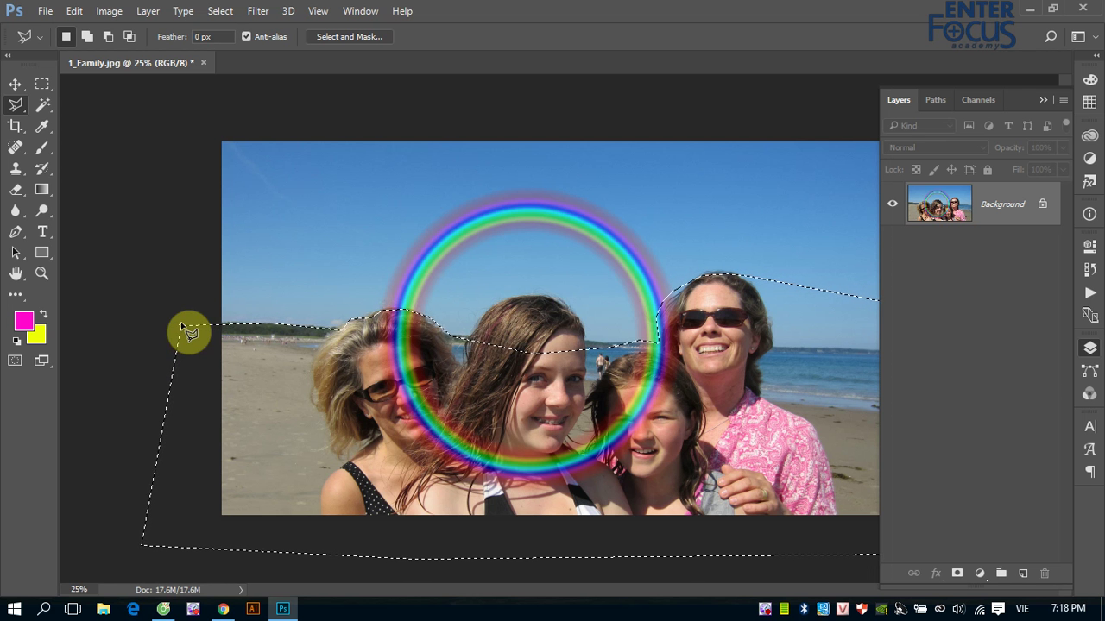
- Feather the below-horizon selection by 200 pixels
left_click(216, 12)
mouse_move(259, 220)
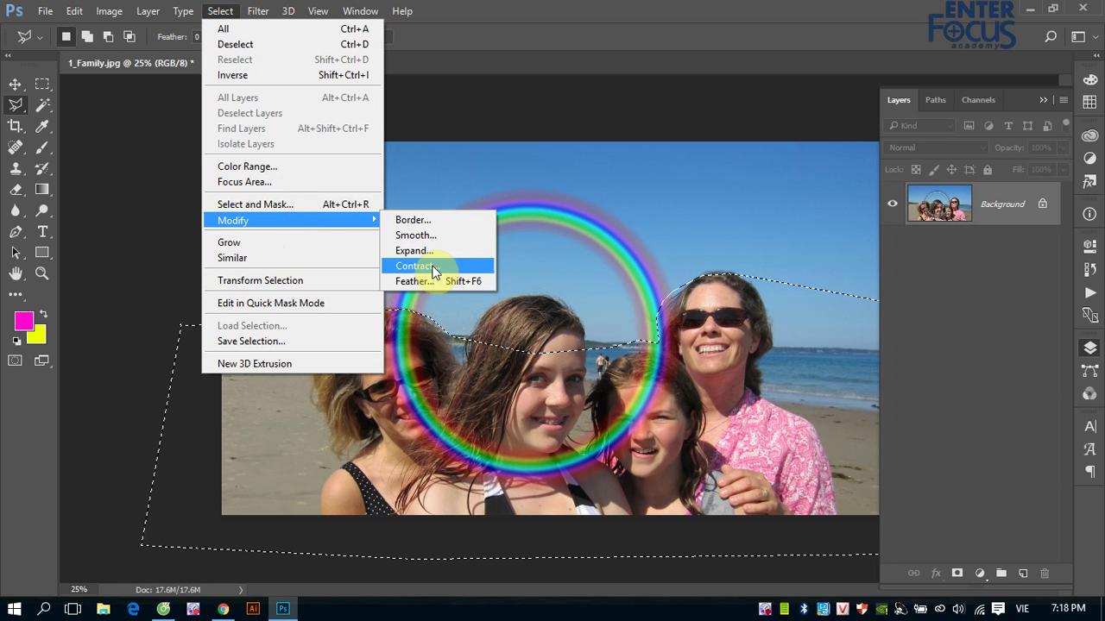
left_click(418, 282)
left_click(691, 209)
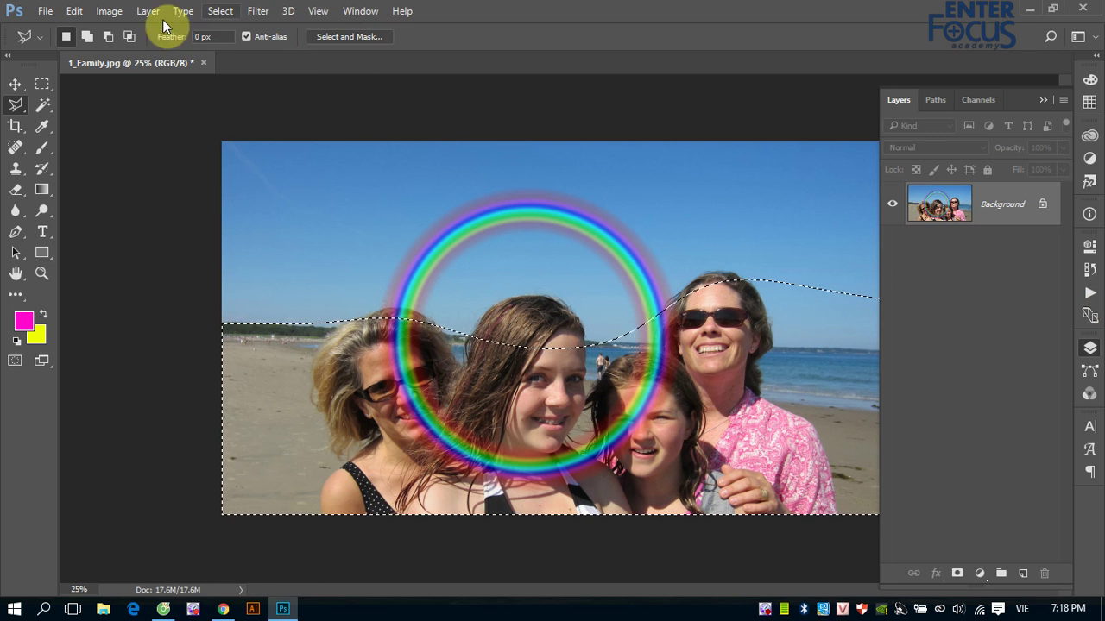
- Fill the feathered selection with History to restore the original people and beach
left_click(75, 12)
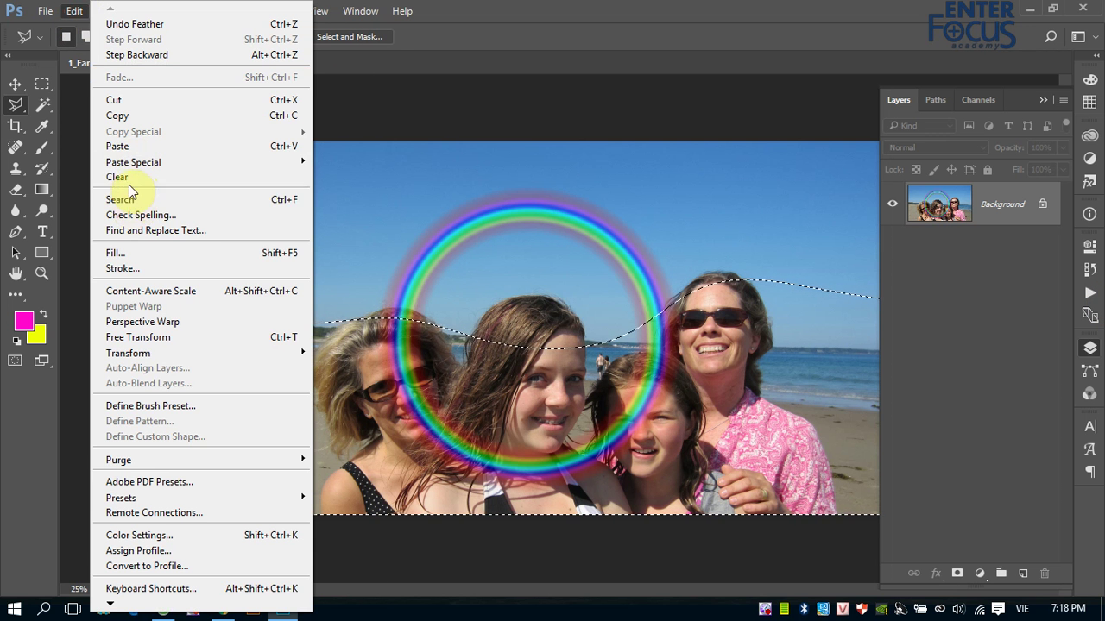
left_click(126, 252)
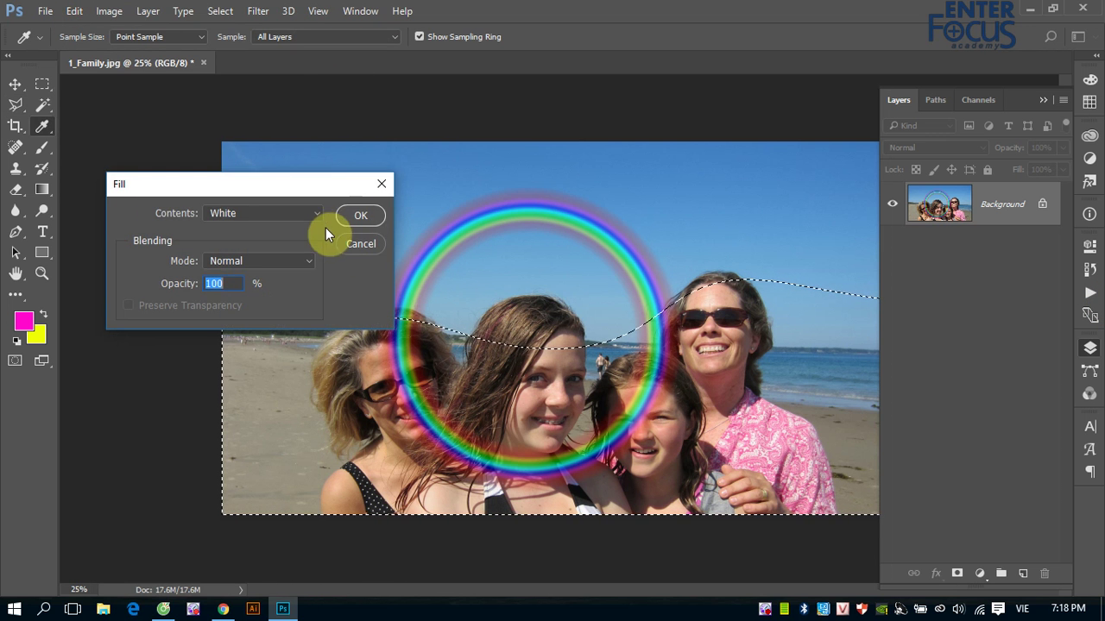
left_click(318, 214)
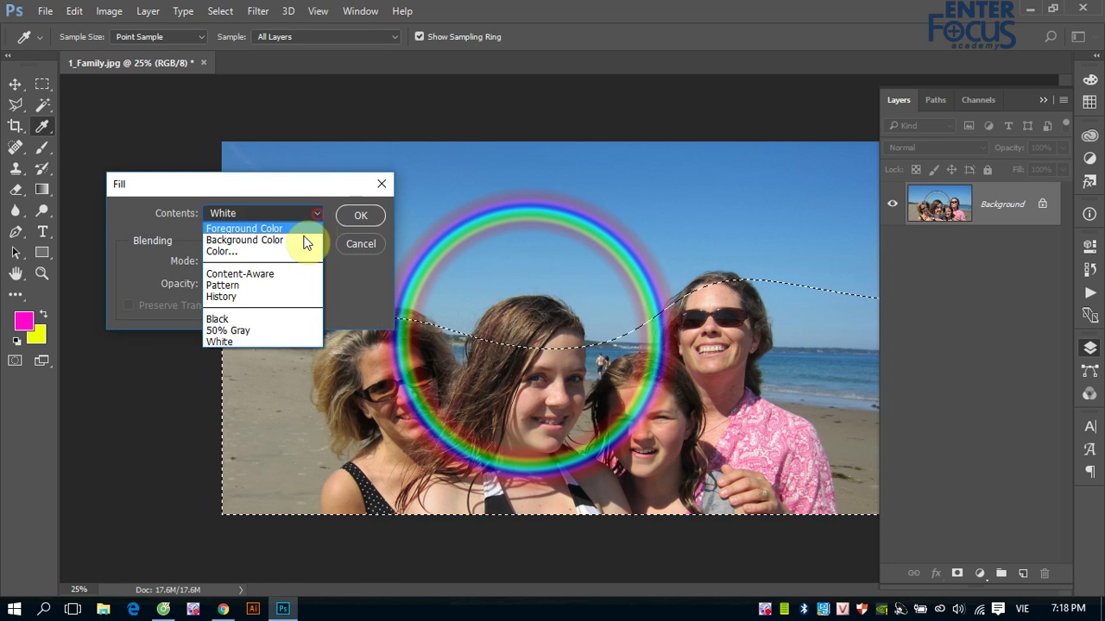
left_click(257, 297)
left_click(357, 216)
key("l")
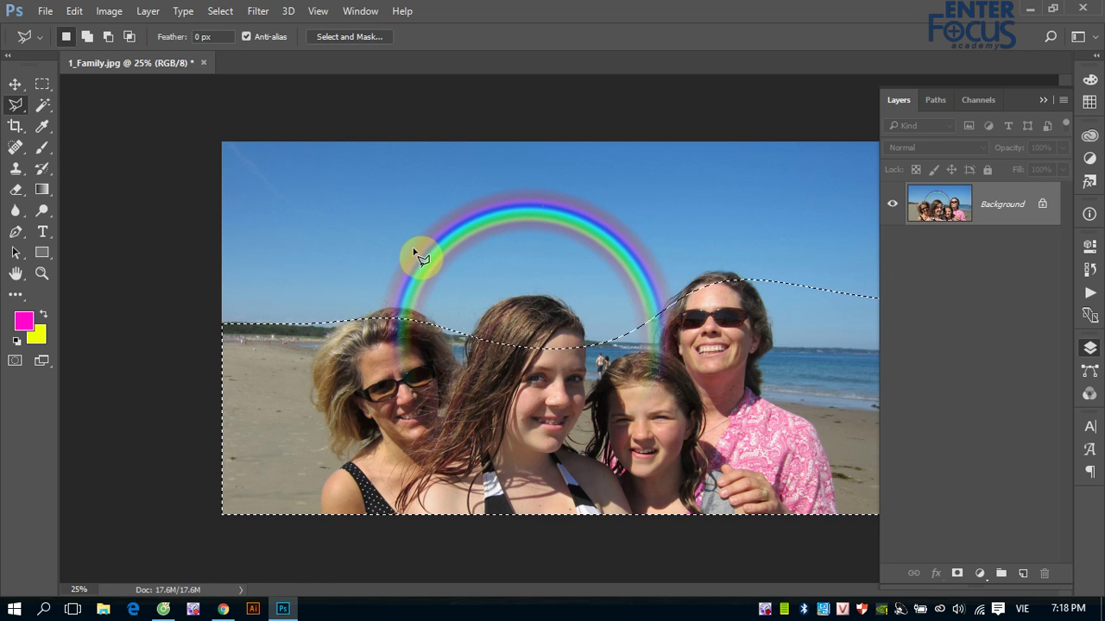
- Apply the History fill twice more, then deselect, leaving the rainbow arching behind the family
left_click(75, 11)
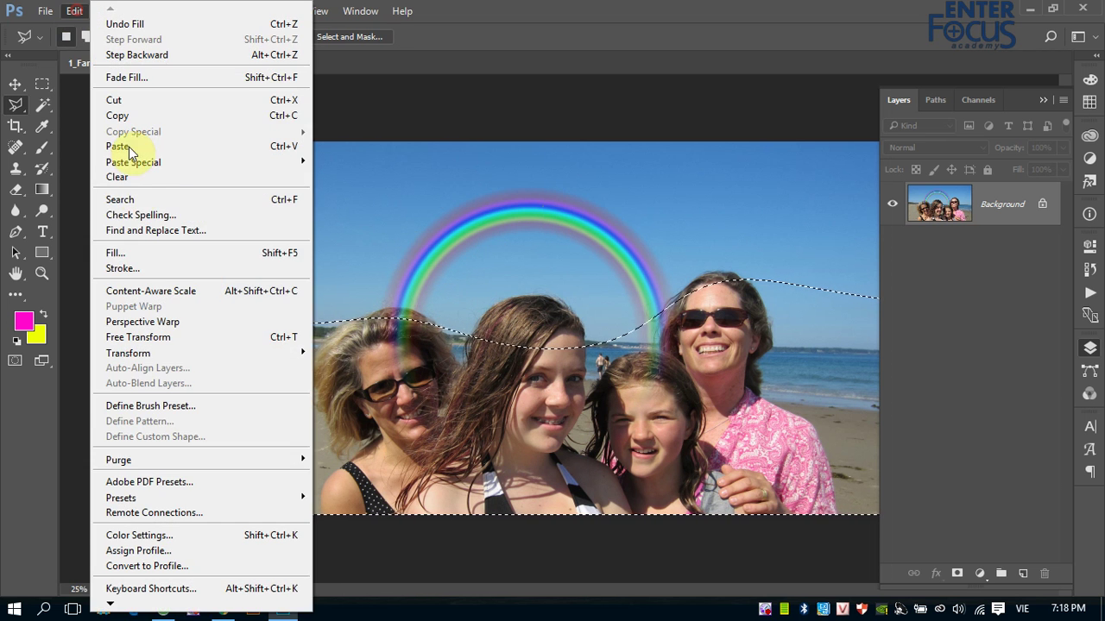
left_click(121, 253)
left_click(356, 216)
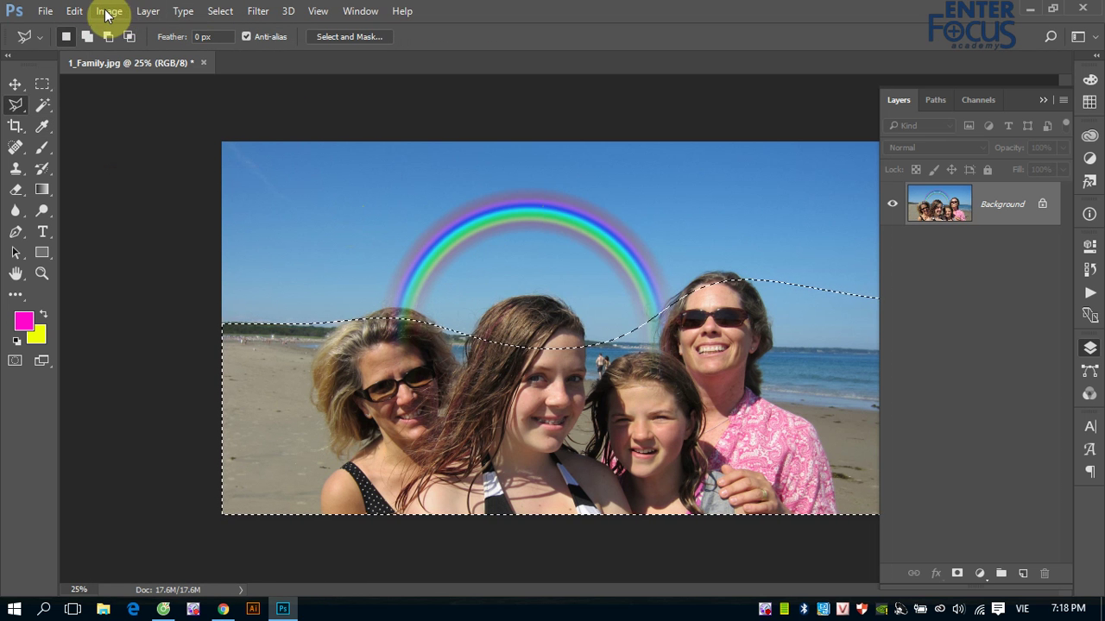
left_click(75, 11)
left_click(113, 253)
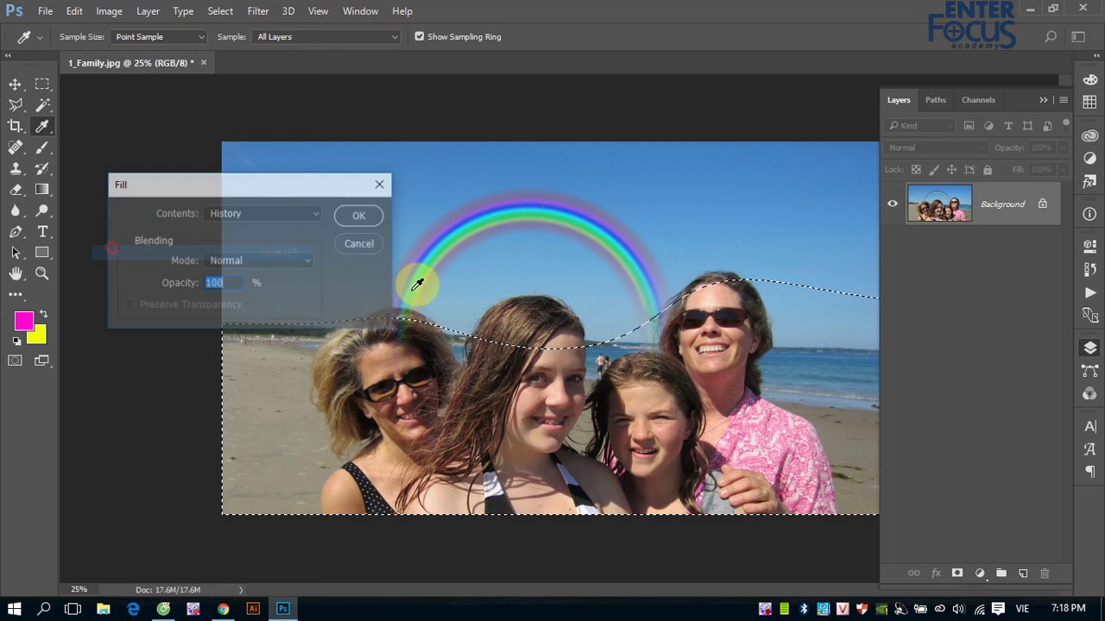
left_click(366, 226)
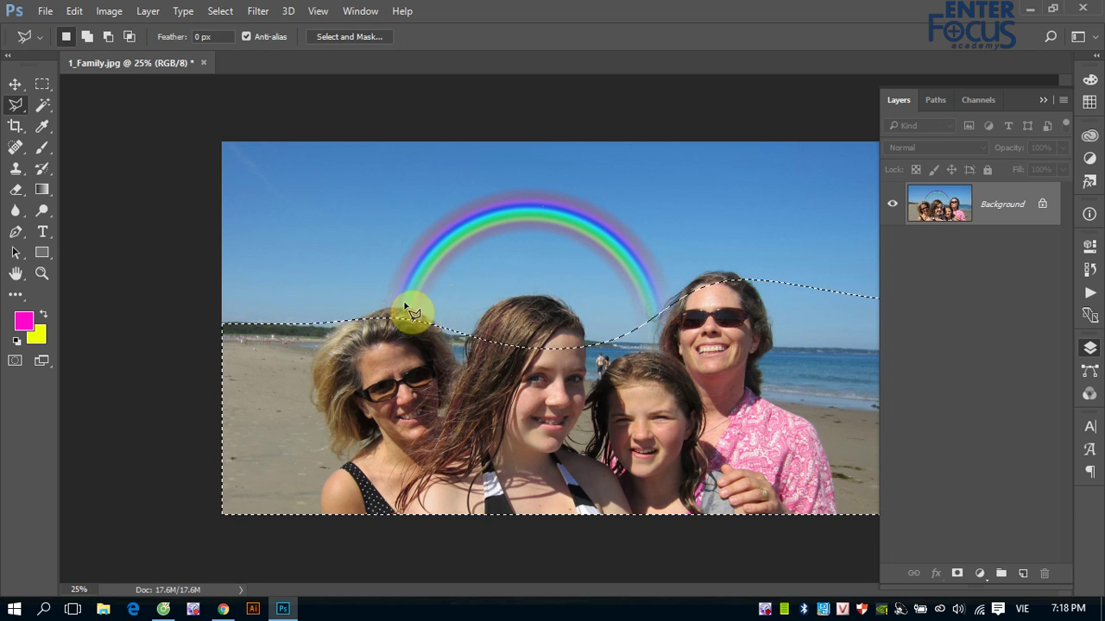
left_click(828, 291)
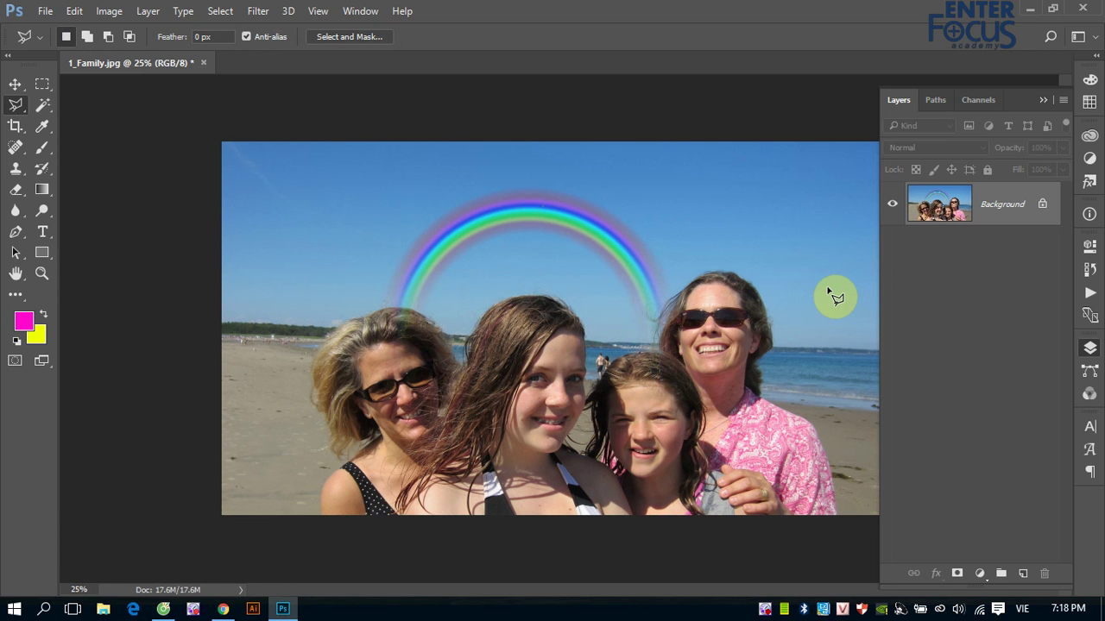